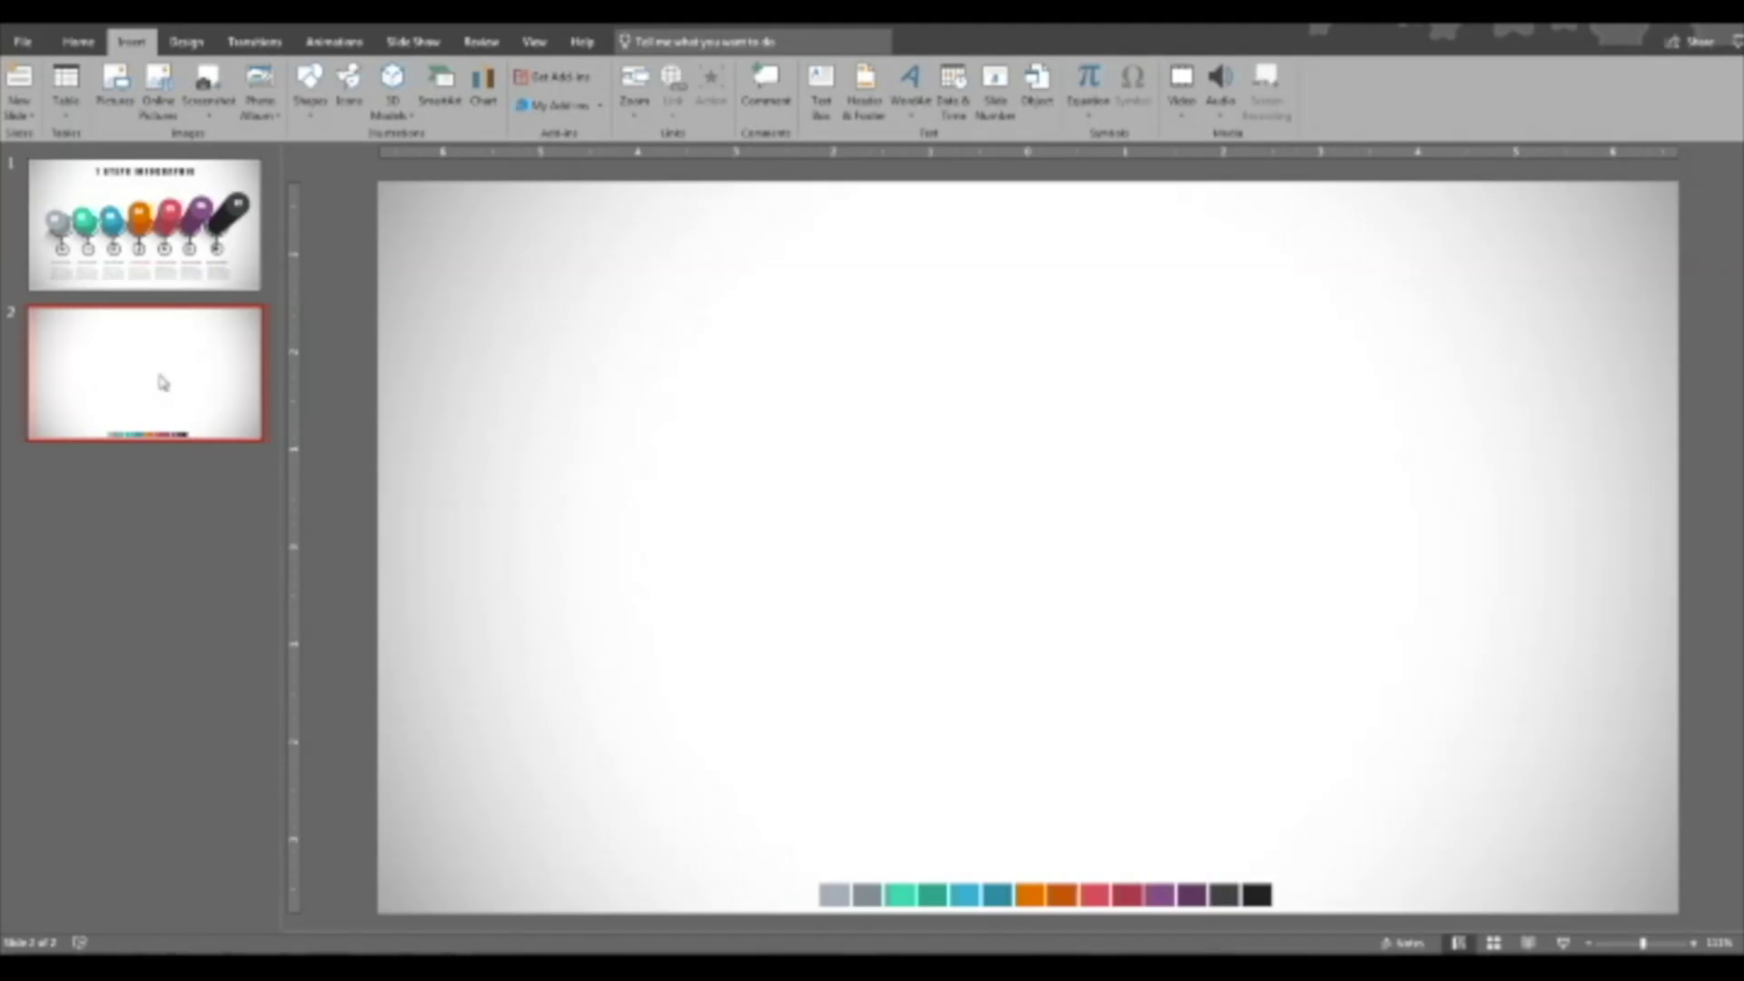
Draw a circle about 1.4 inches wide near the slide's left edge and remove its fill, leaving only the outline.
{"action": "left_click", "coordinate": [321, 122]}
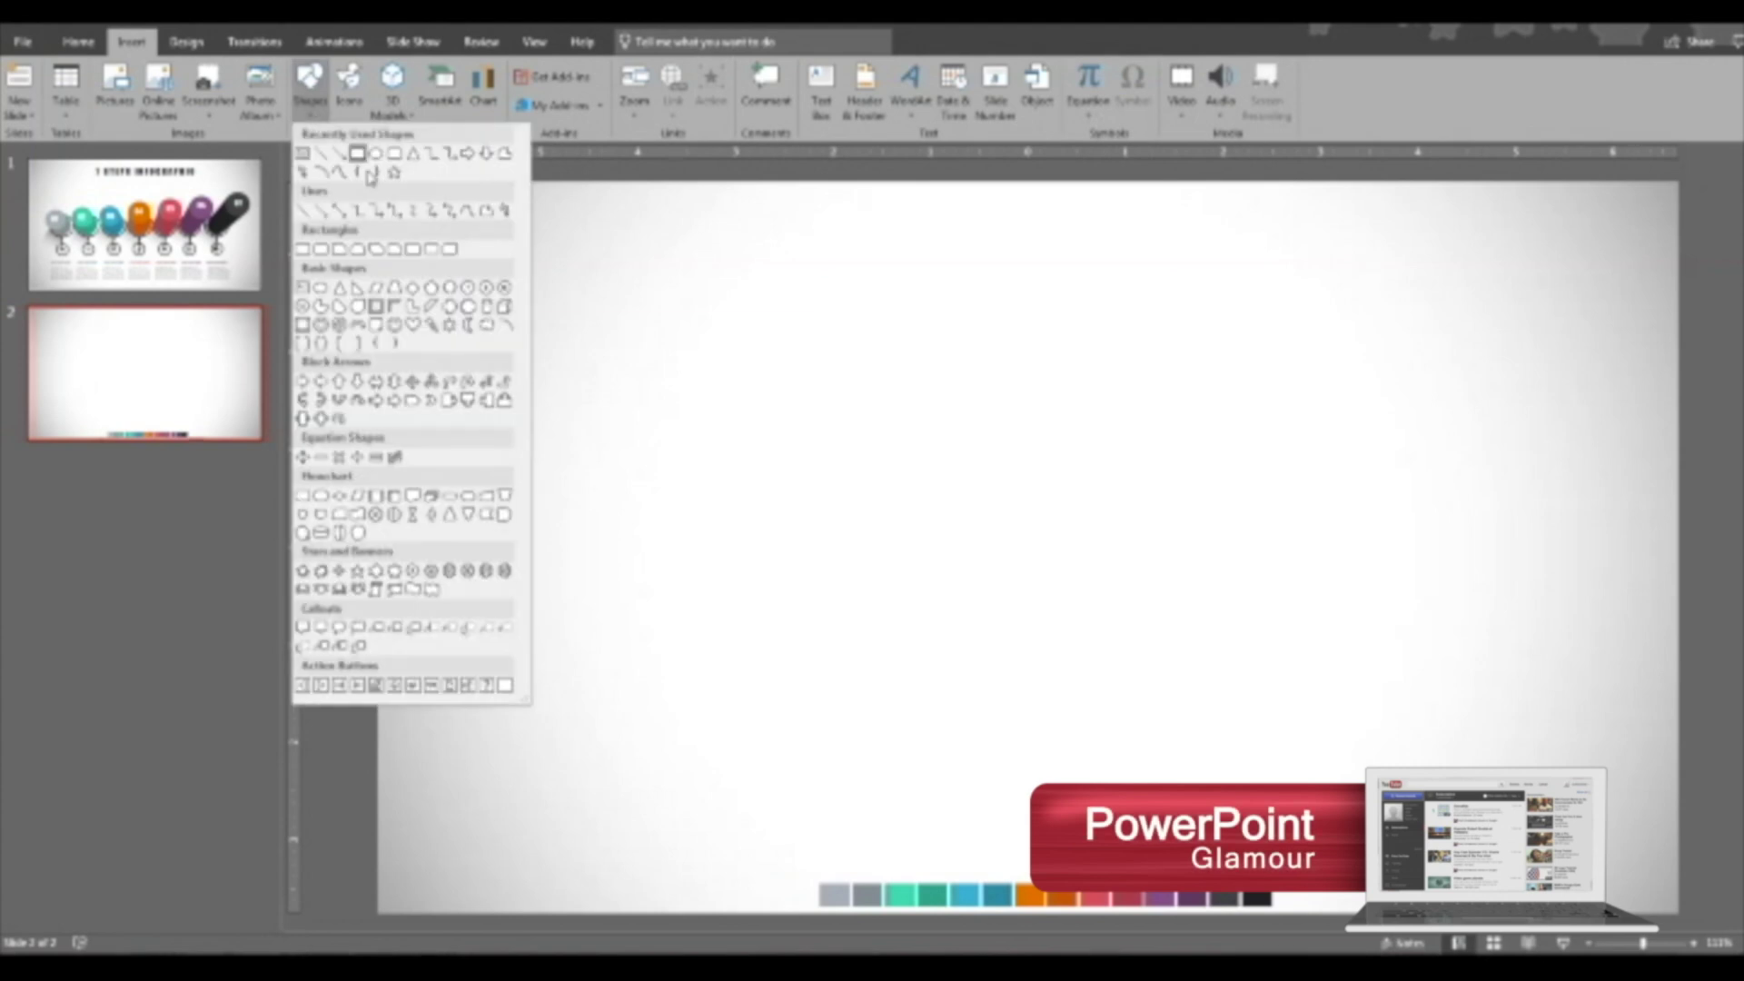
{"action": "left_click", "coordinate": [375, 170]}
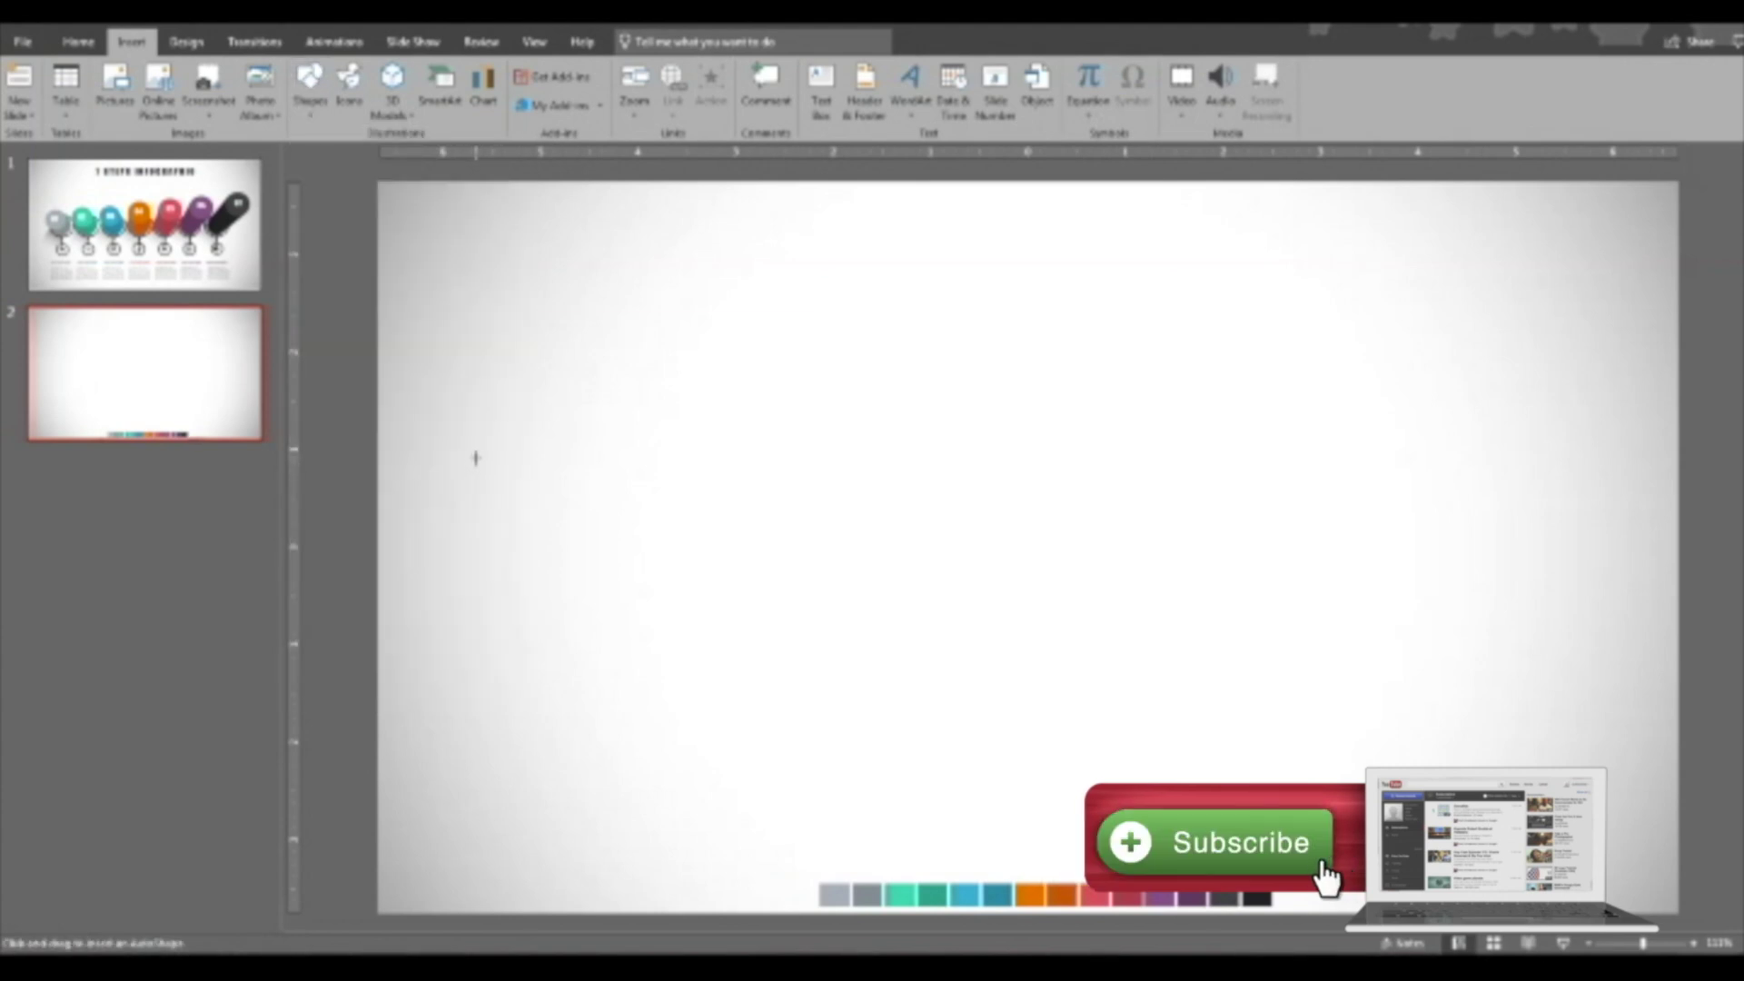
{"action": "left_click_drag", "start_coordinate": [476, 455], "coordinate": [609, 565]}
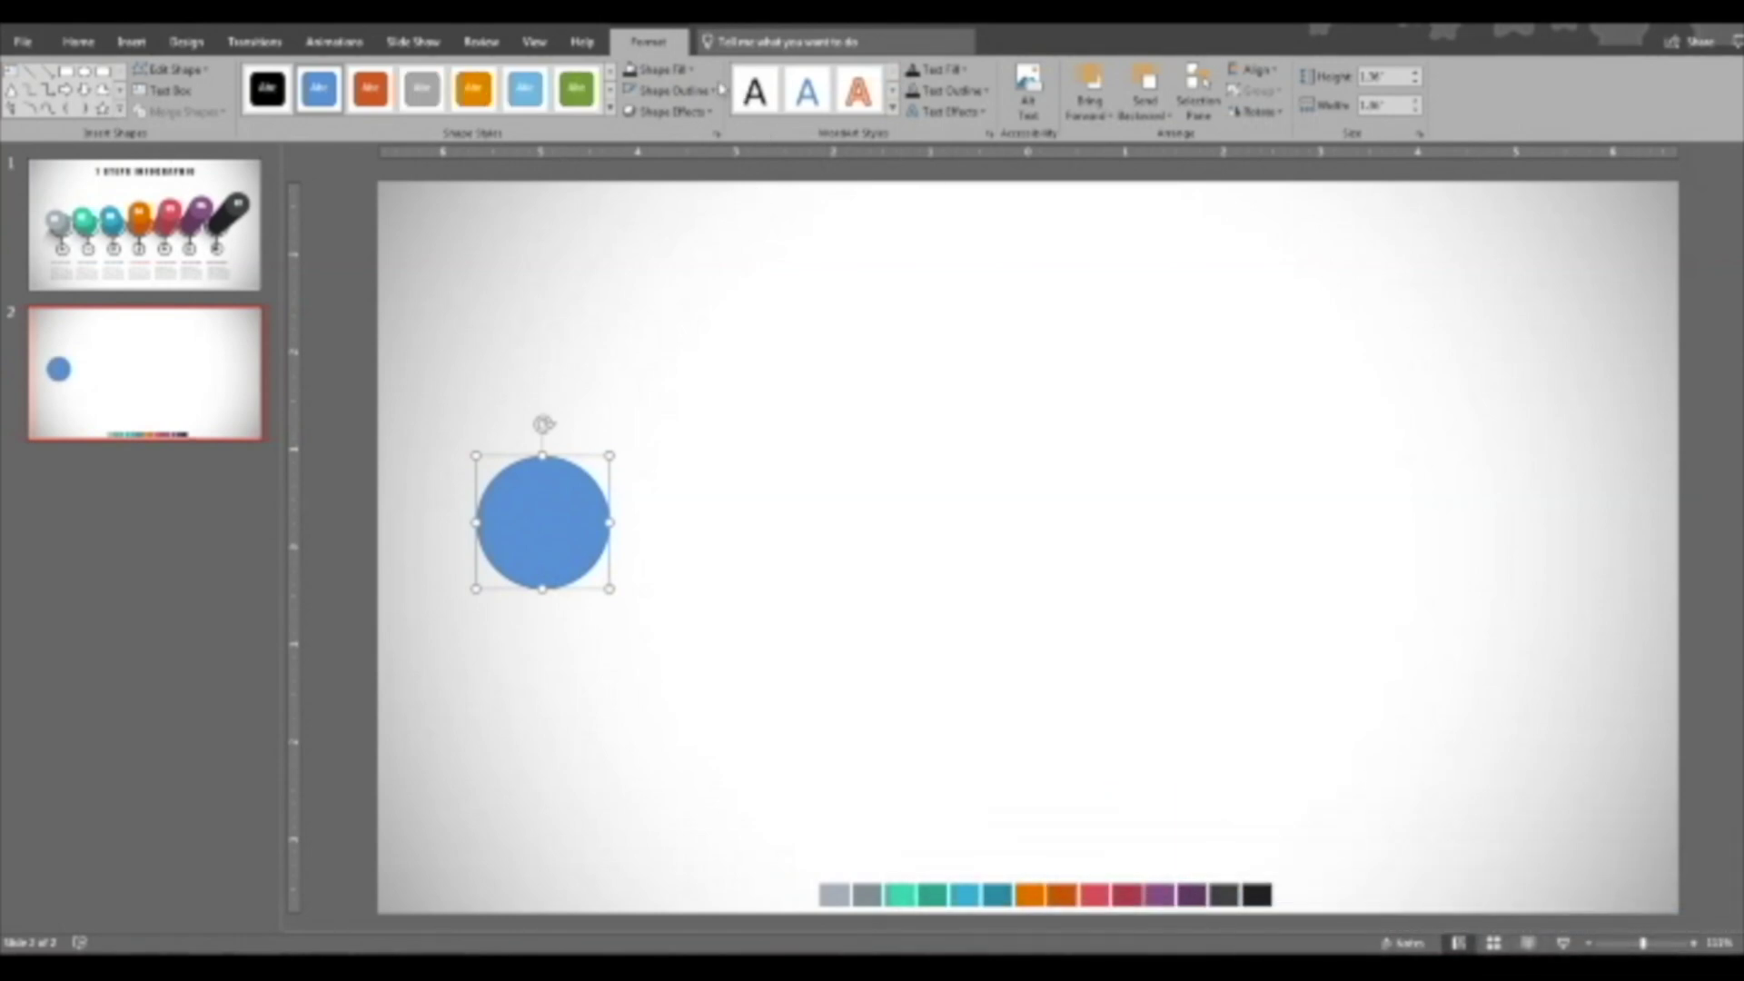
{"action": "left_click", "coordinate": [694, 71]}
{"action": "left_click", "coordinate": [669, 267]}
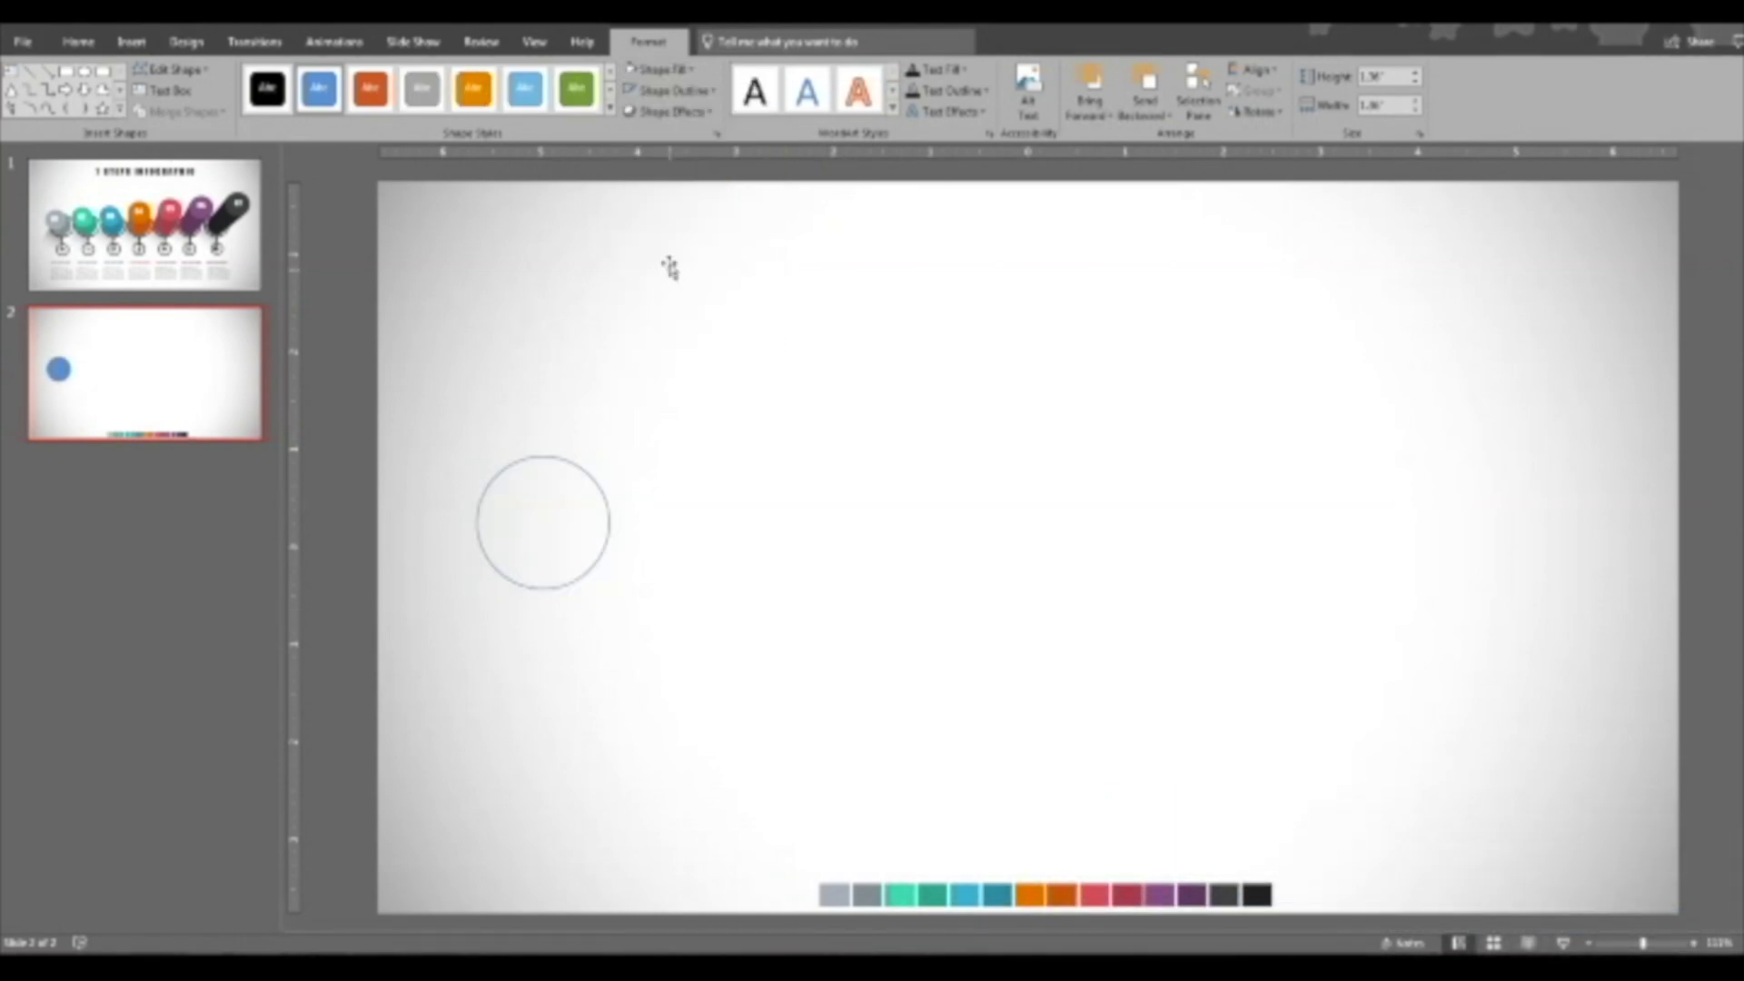
{"action": "left_click", "coordinate": [604, 688]}
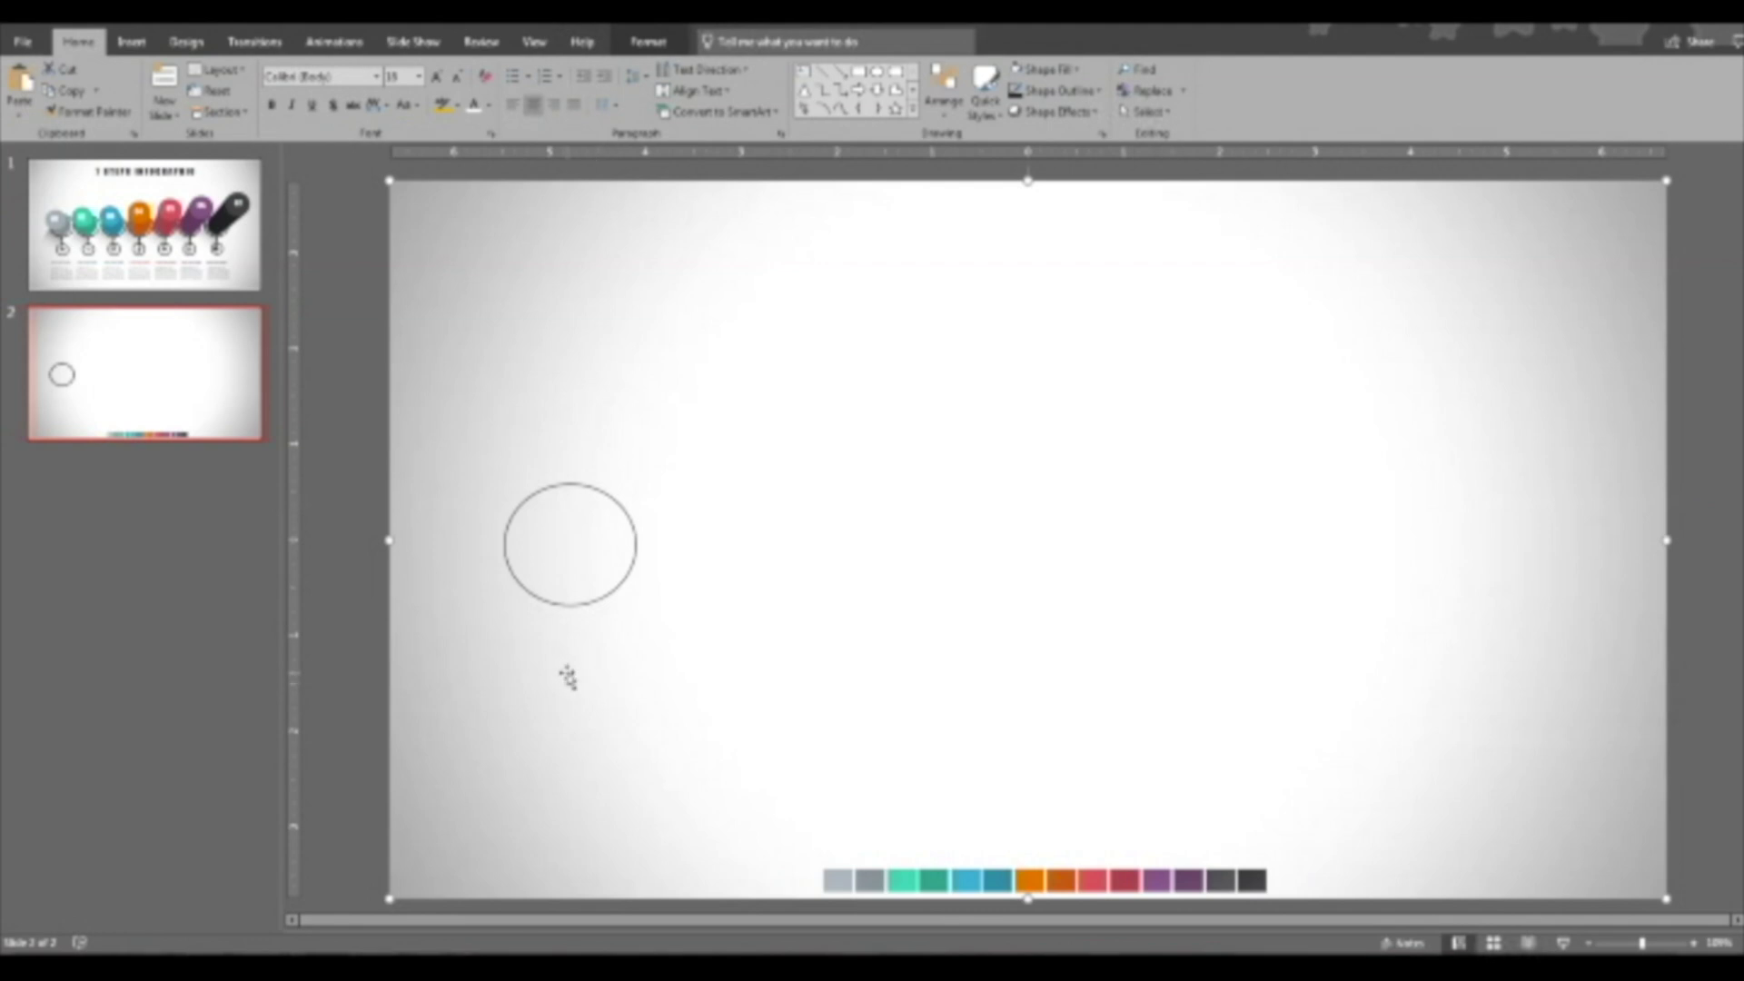
Duplicate the outlined circle up and to the left, fill the copy with the palette's light grey and remove its outline.
{"action": "left_click", "coordinate": [591, 488]}
{"action": "left_click_drag", "start_coordinate": [595, 496], "coordinate": [537, 378]}
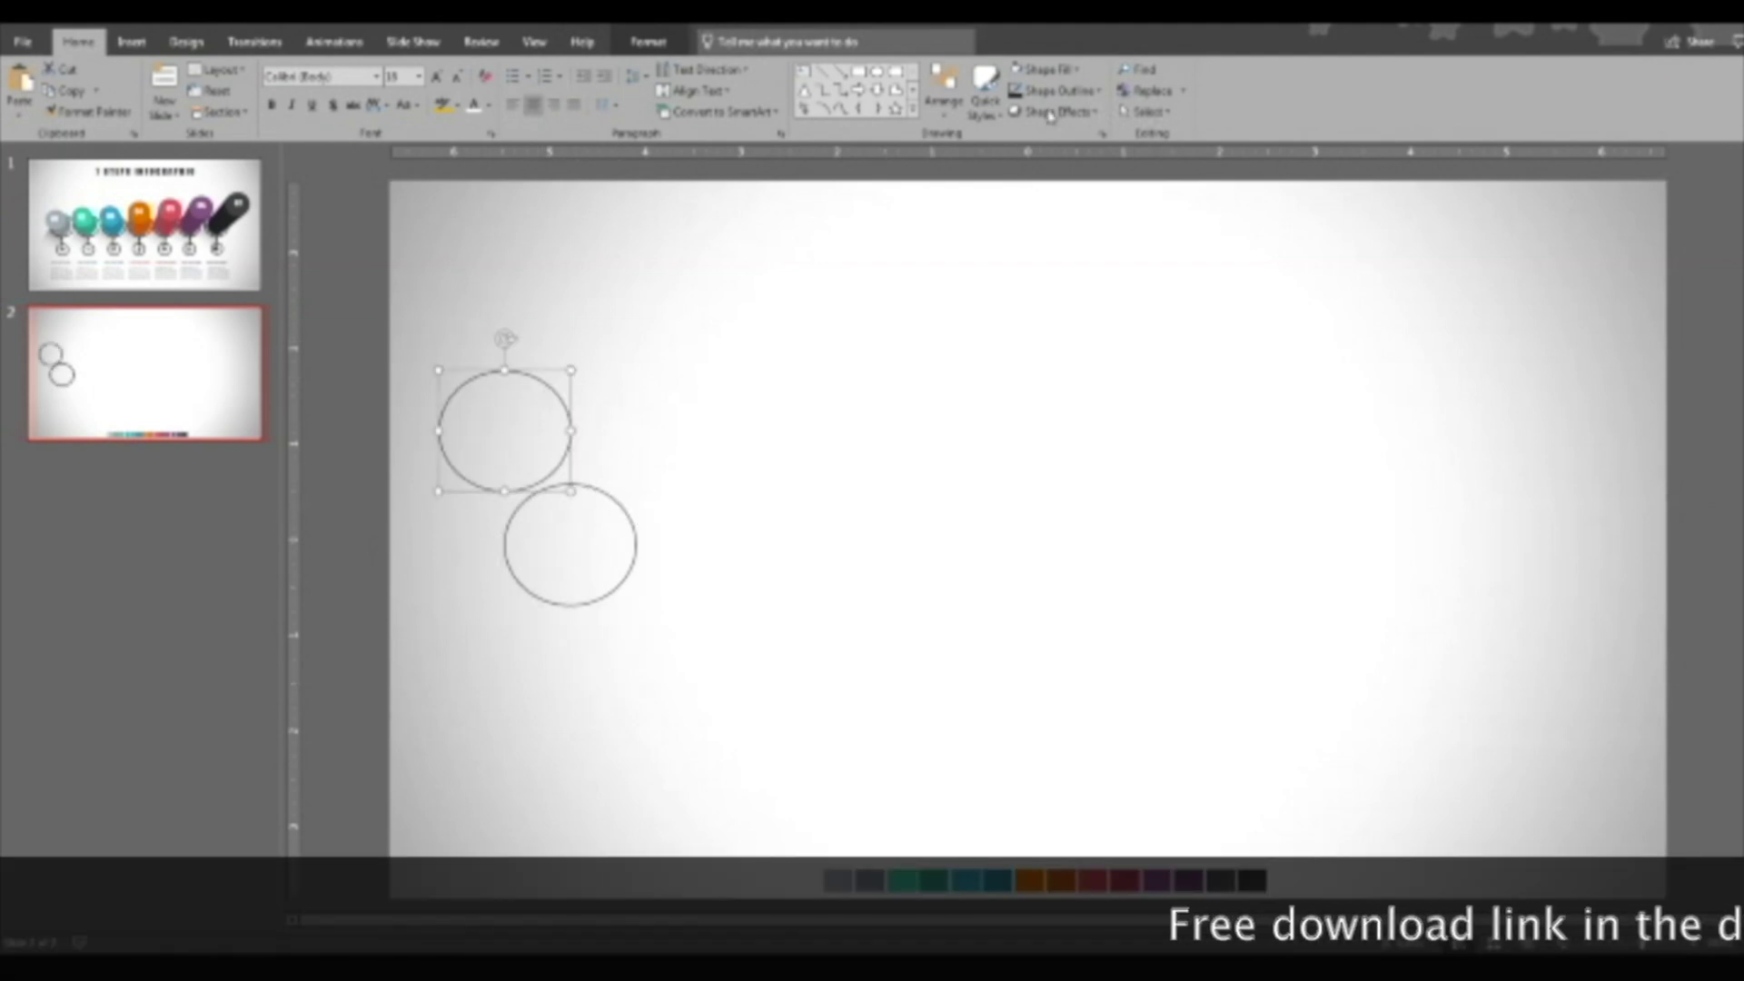
{"action": "left_click", "coordinate": [1080, 78]}
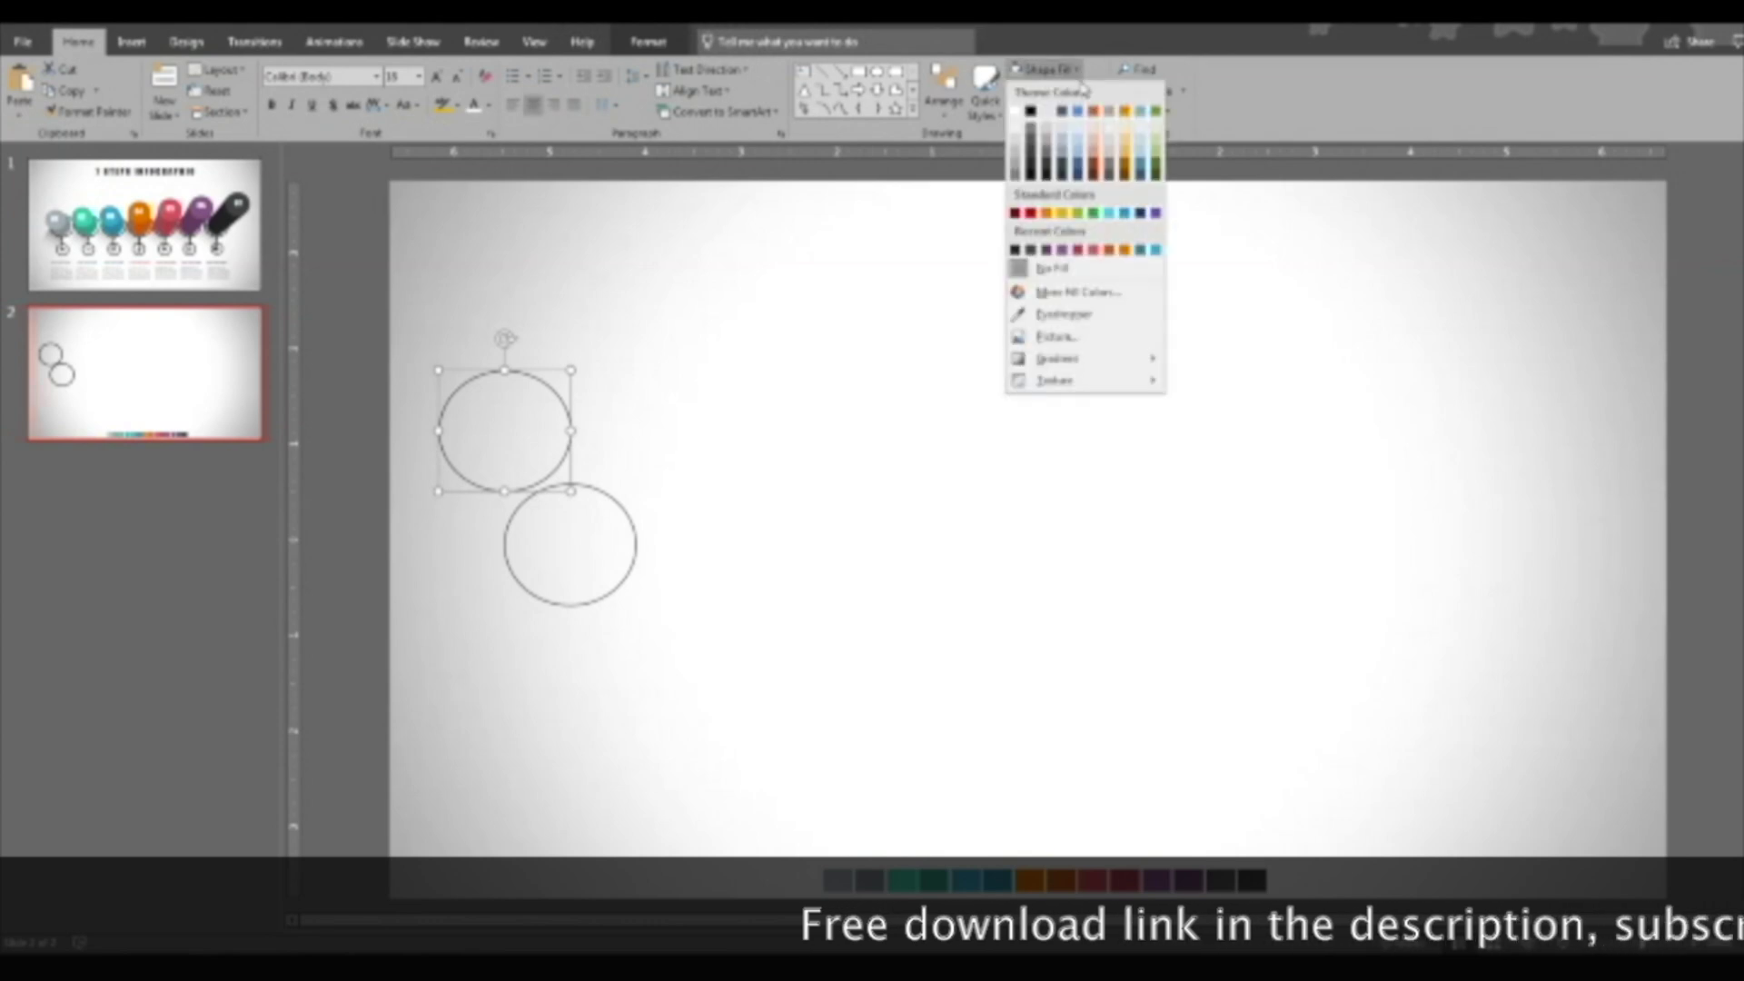
{"action": "left_click", "coordinate": [1072, 291]}
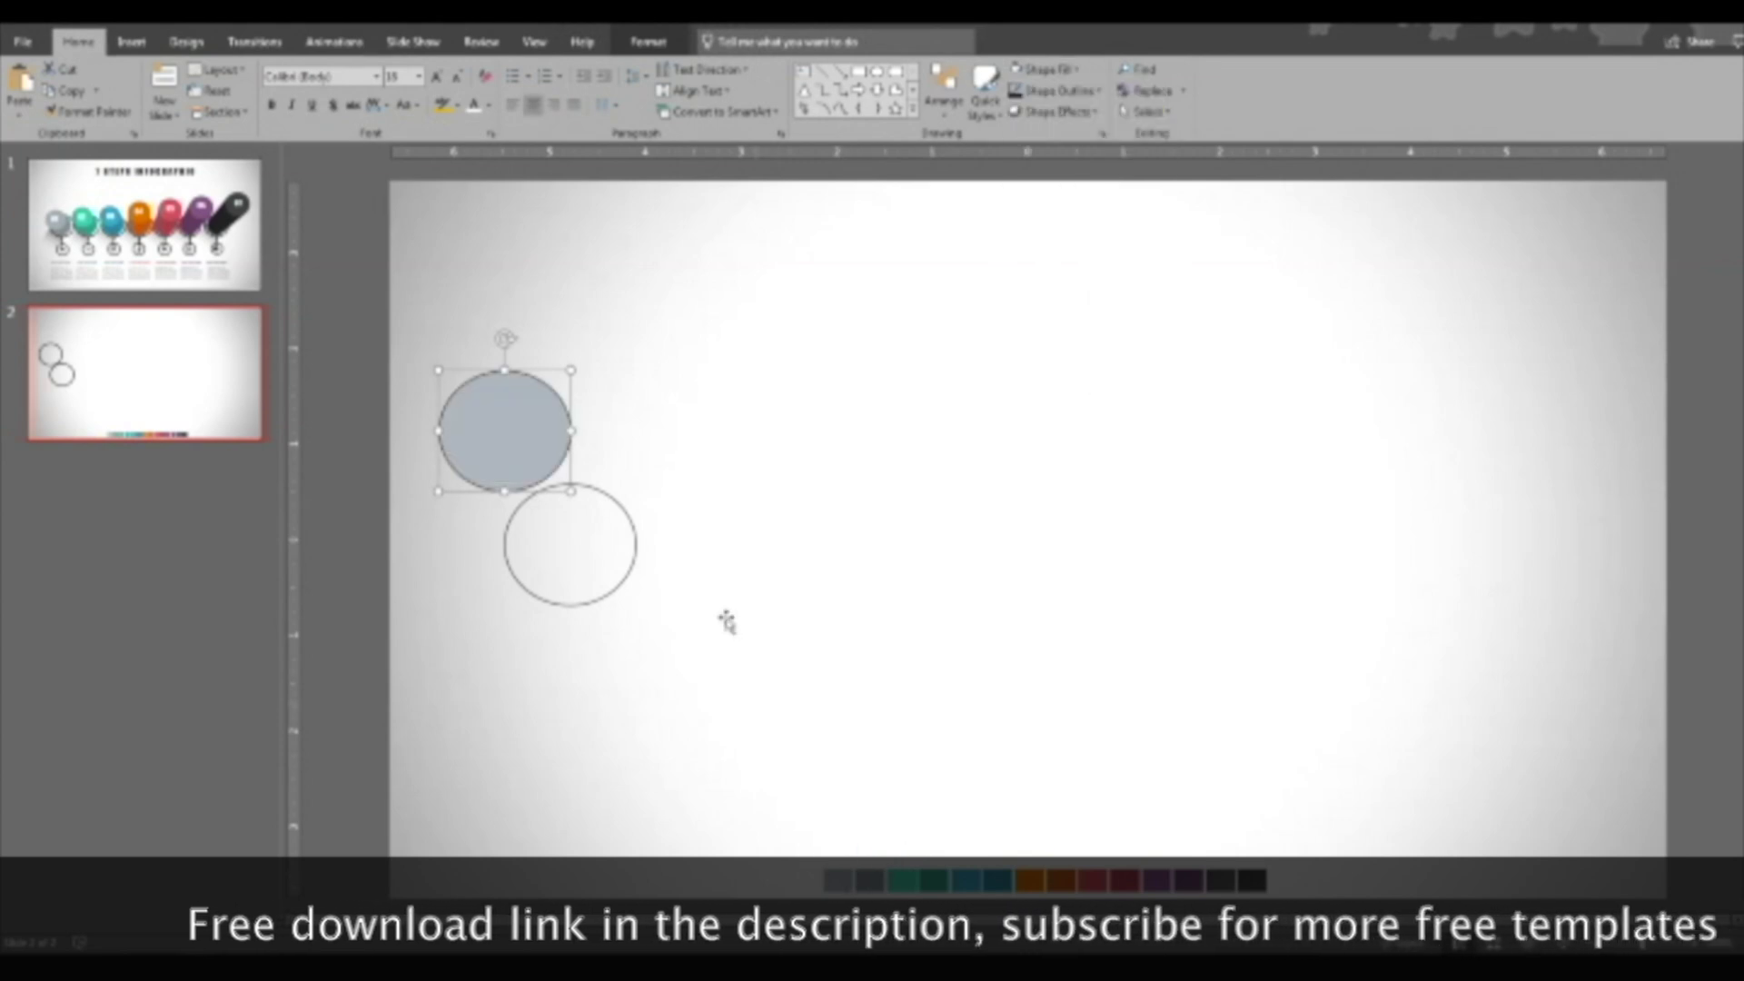
{"action": "left_click", "coordinate": [1057, 91]}
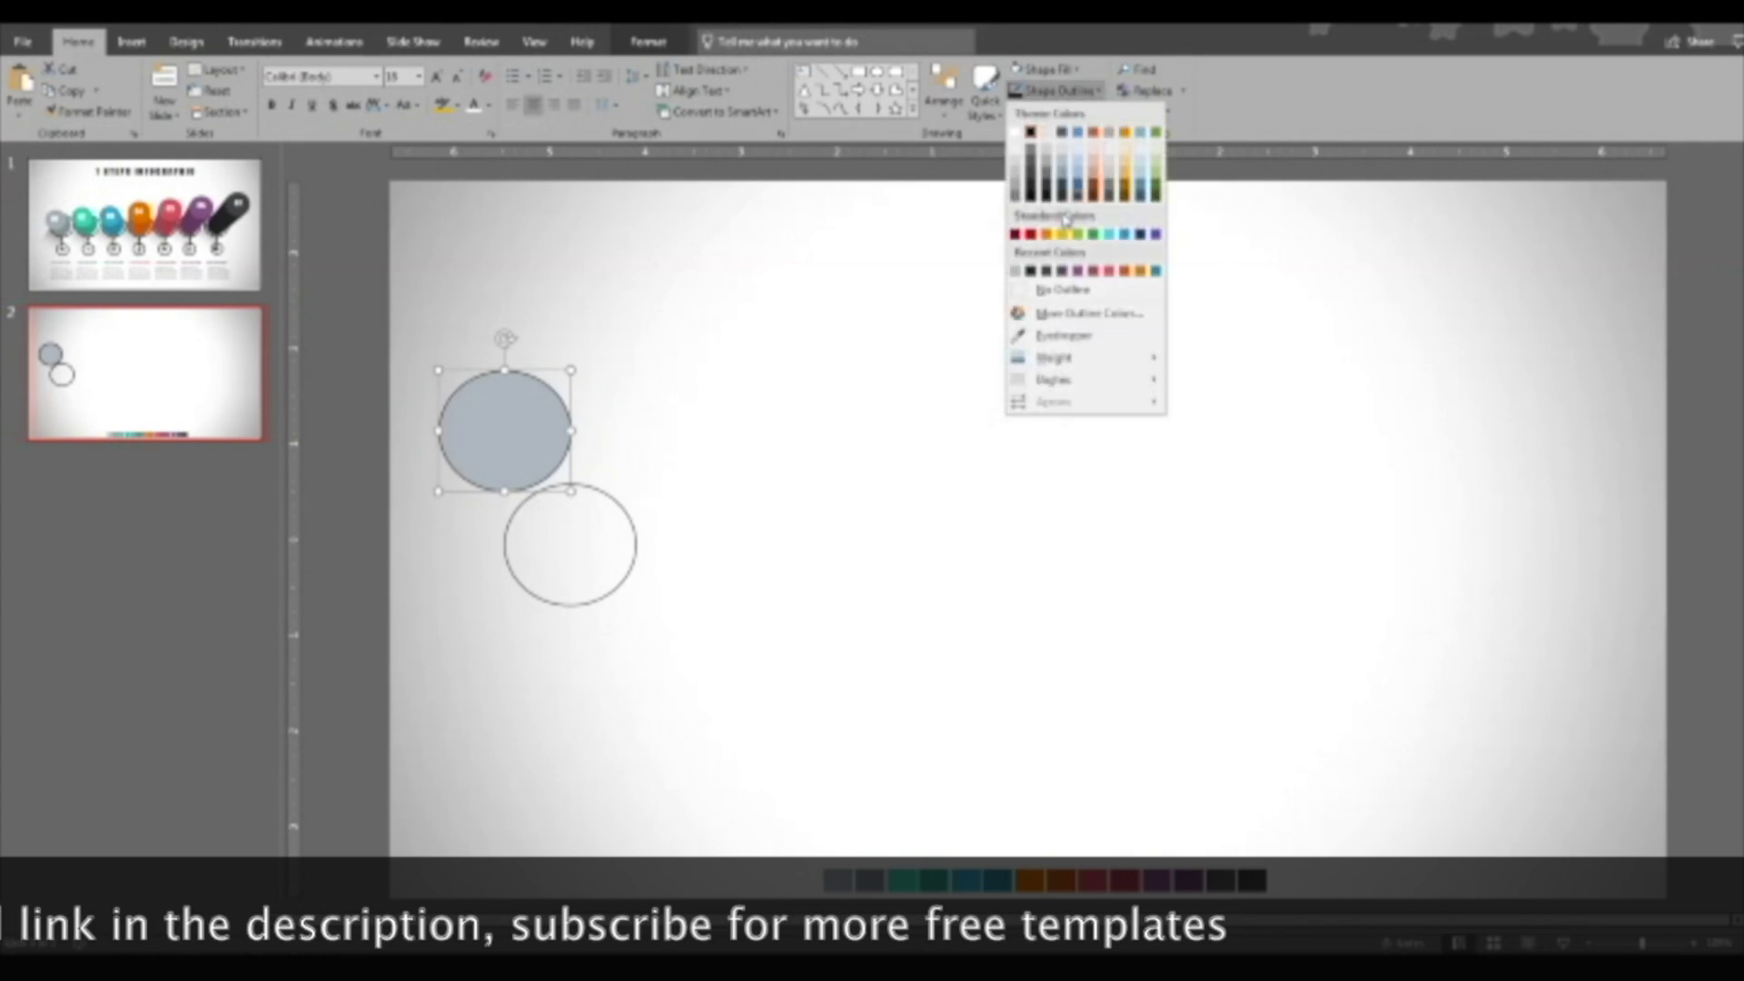
{"action": "left_click", "coordinate": [843, 400]}
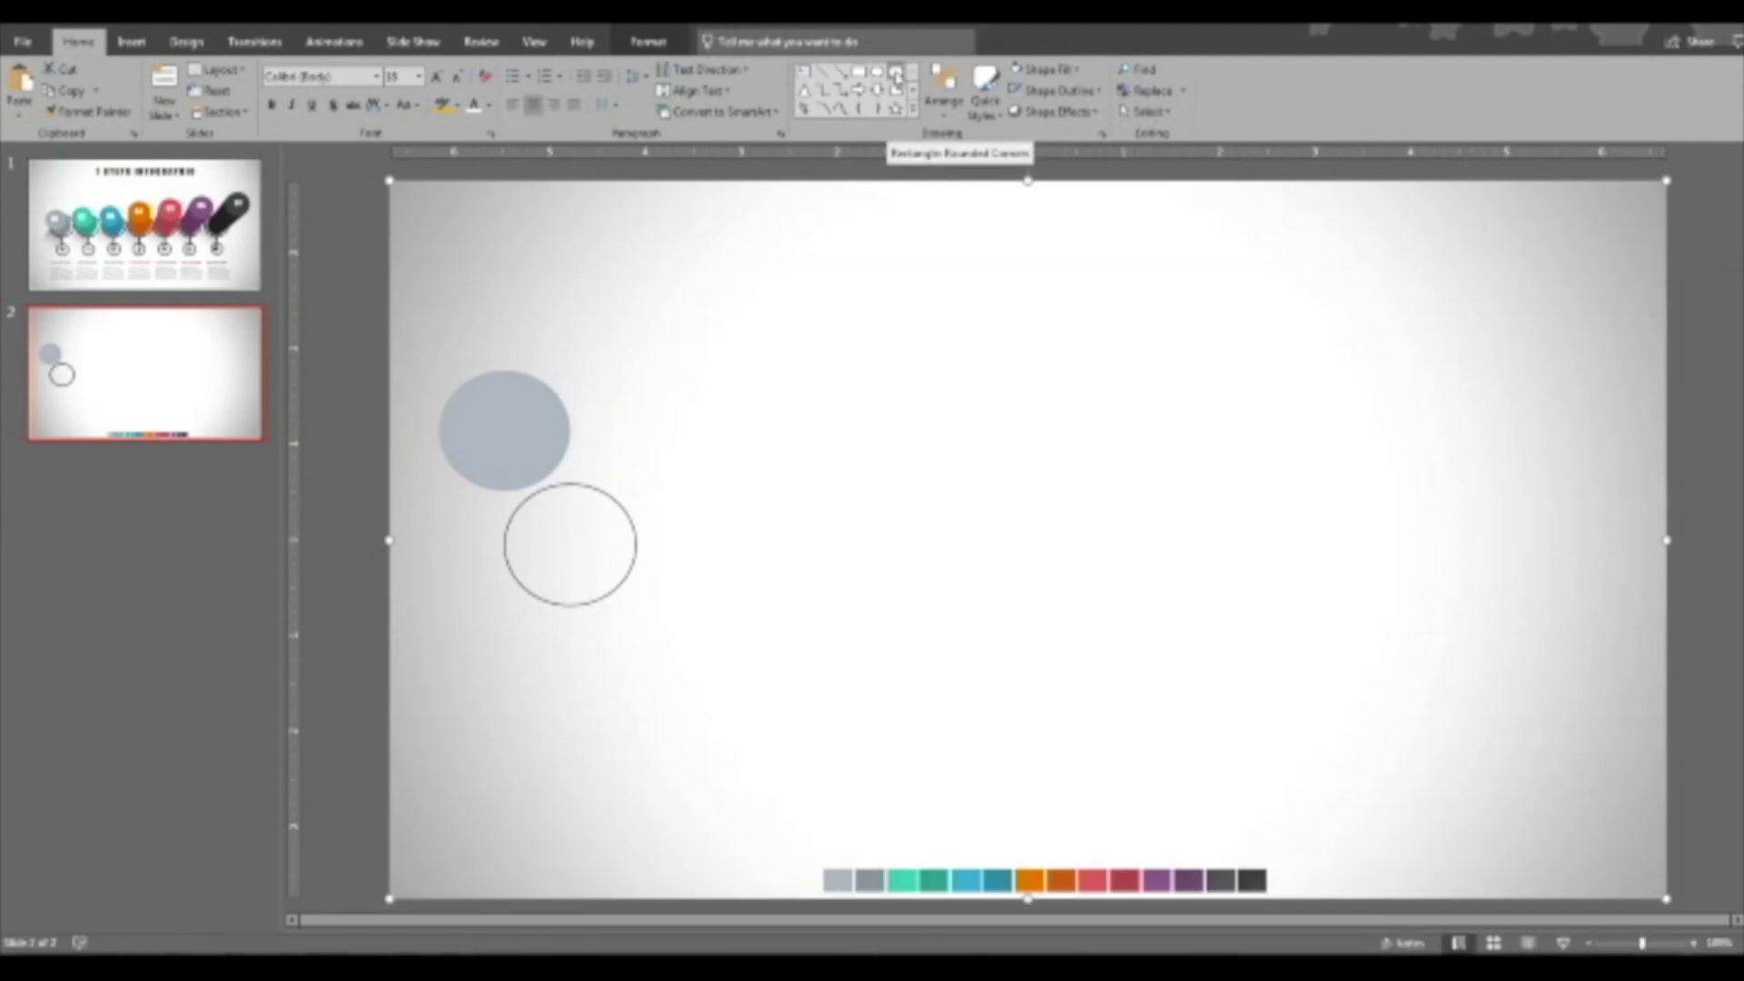
Draw a rounded rectangle beside the light grey circle and round its corners fully into a pill shape.
{"action": "left_click", "coordinate": [896, 73]}
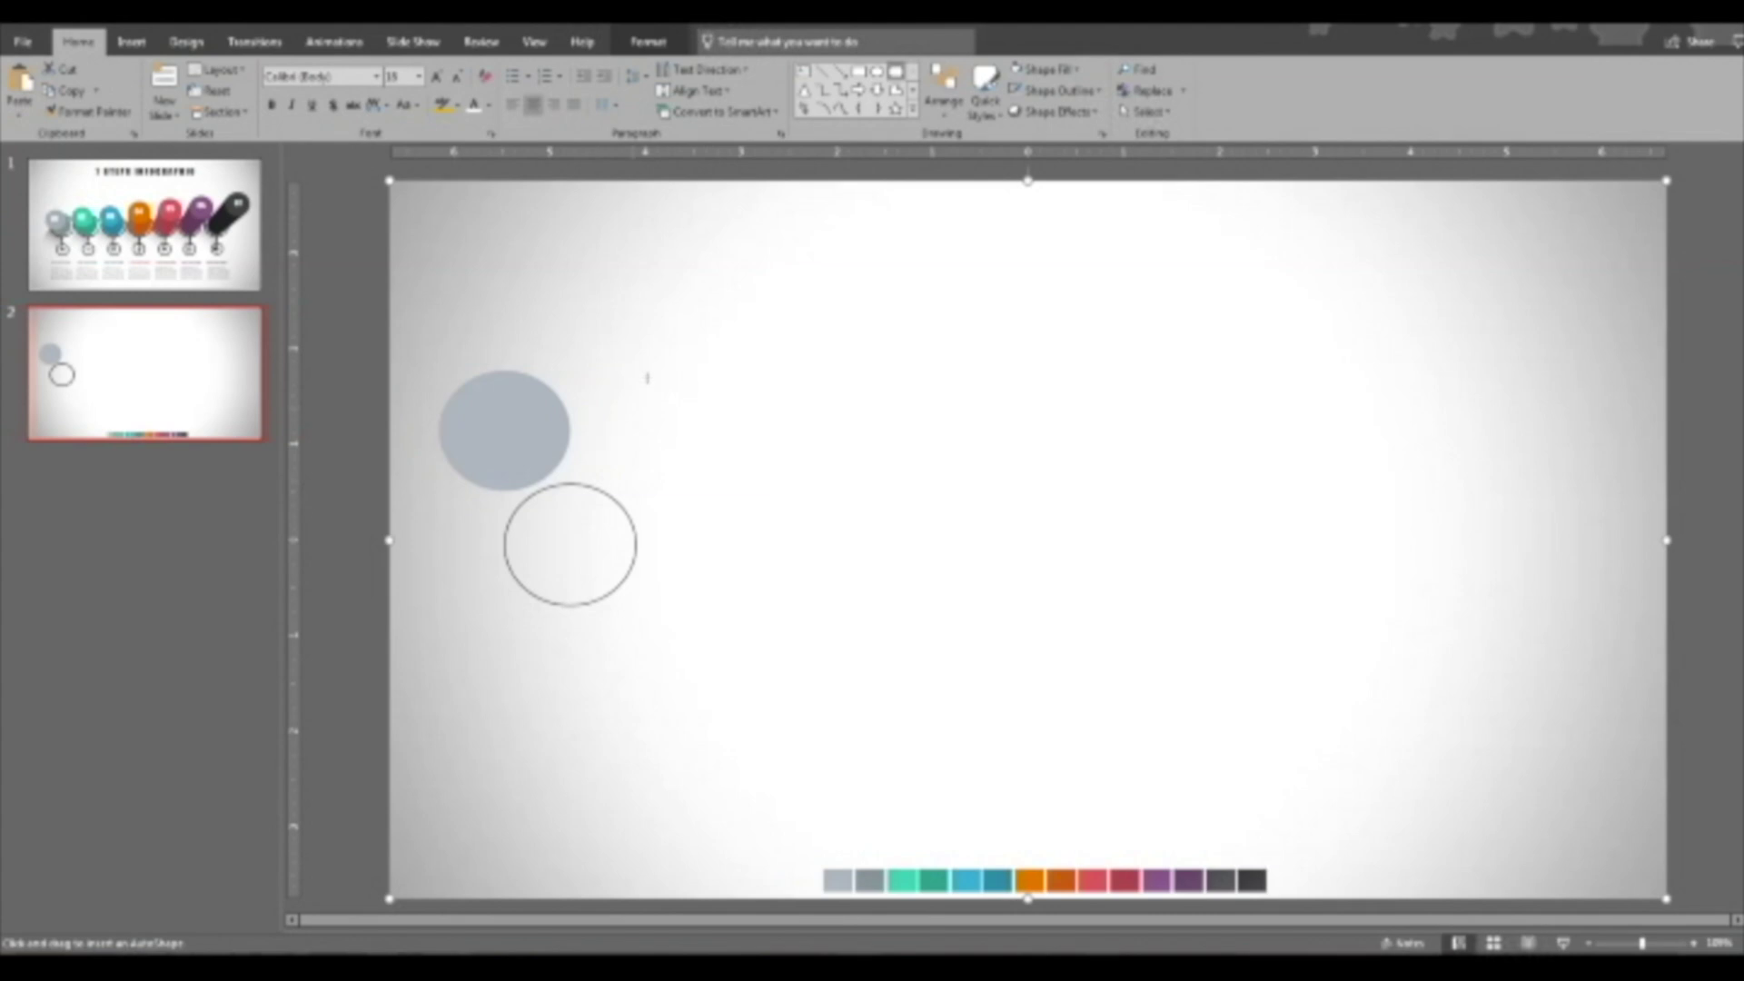
{"action": "left_click_drag", "start_coordinate": [647, 377], "coordinate": [803, 484]}
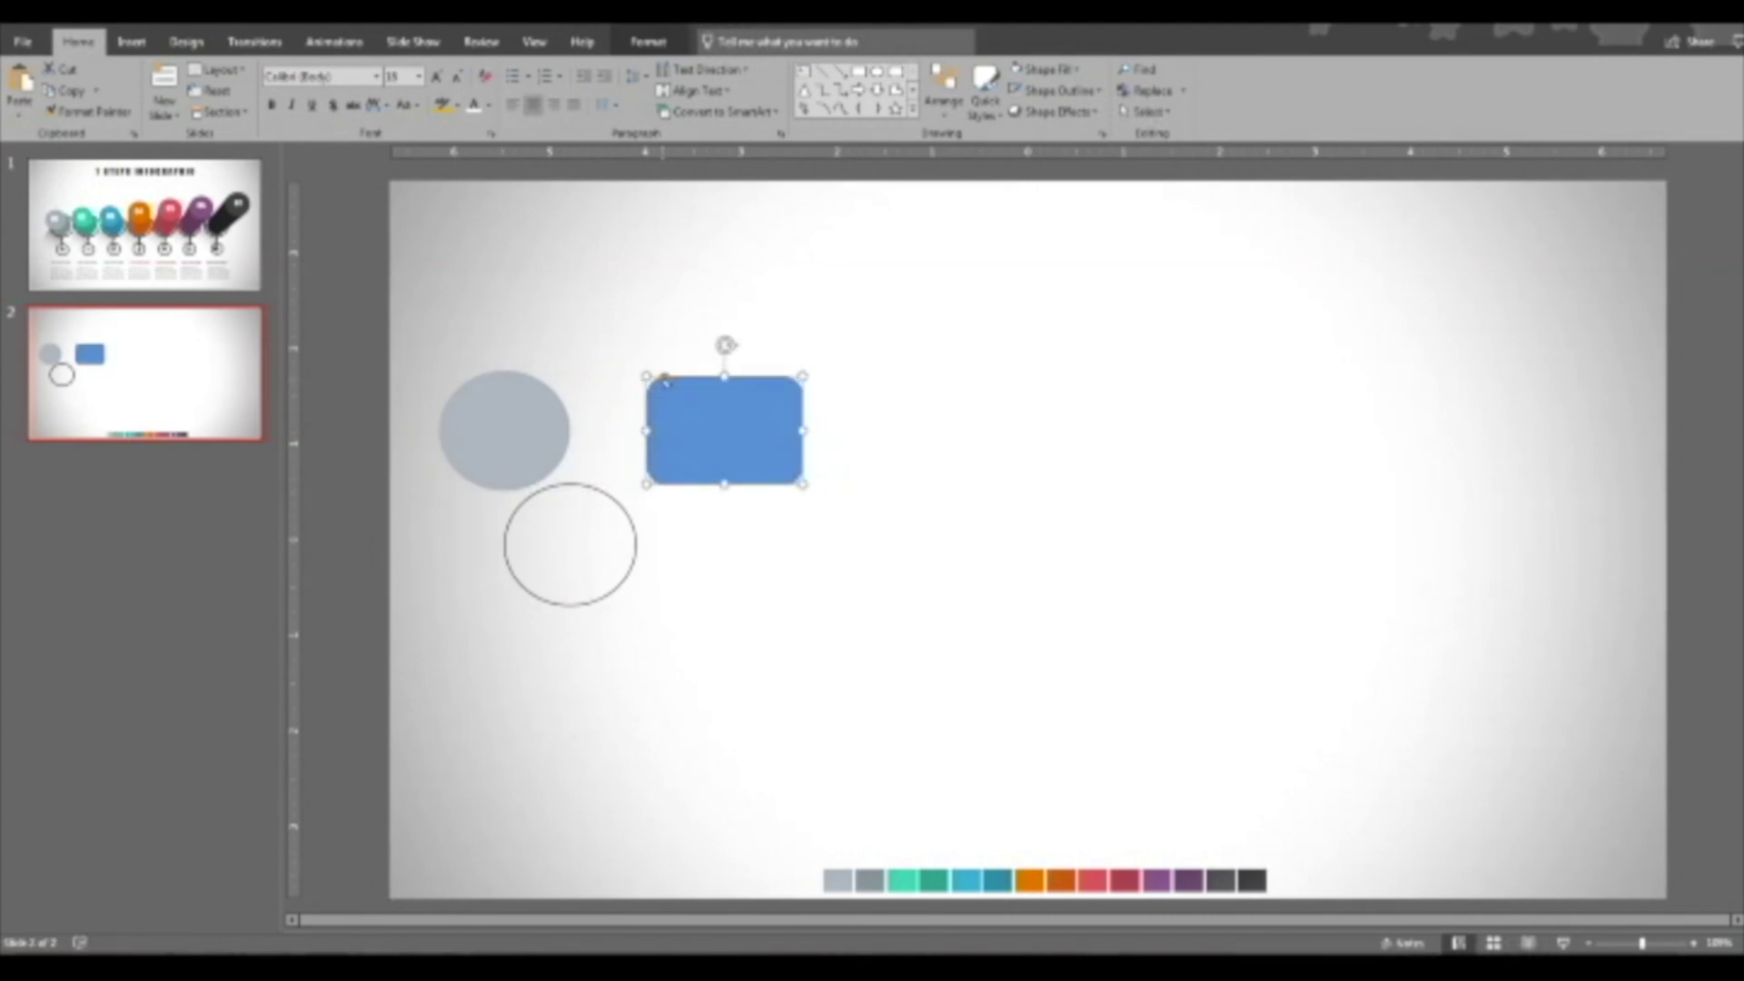
{"action": "left_click_drag", "start_coordinate": [664, 379], "coordinate": [695, 384]}
{"action": "left_click", "coordinate": [718, 392]}
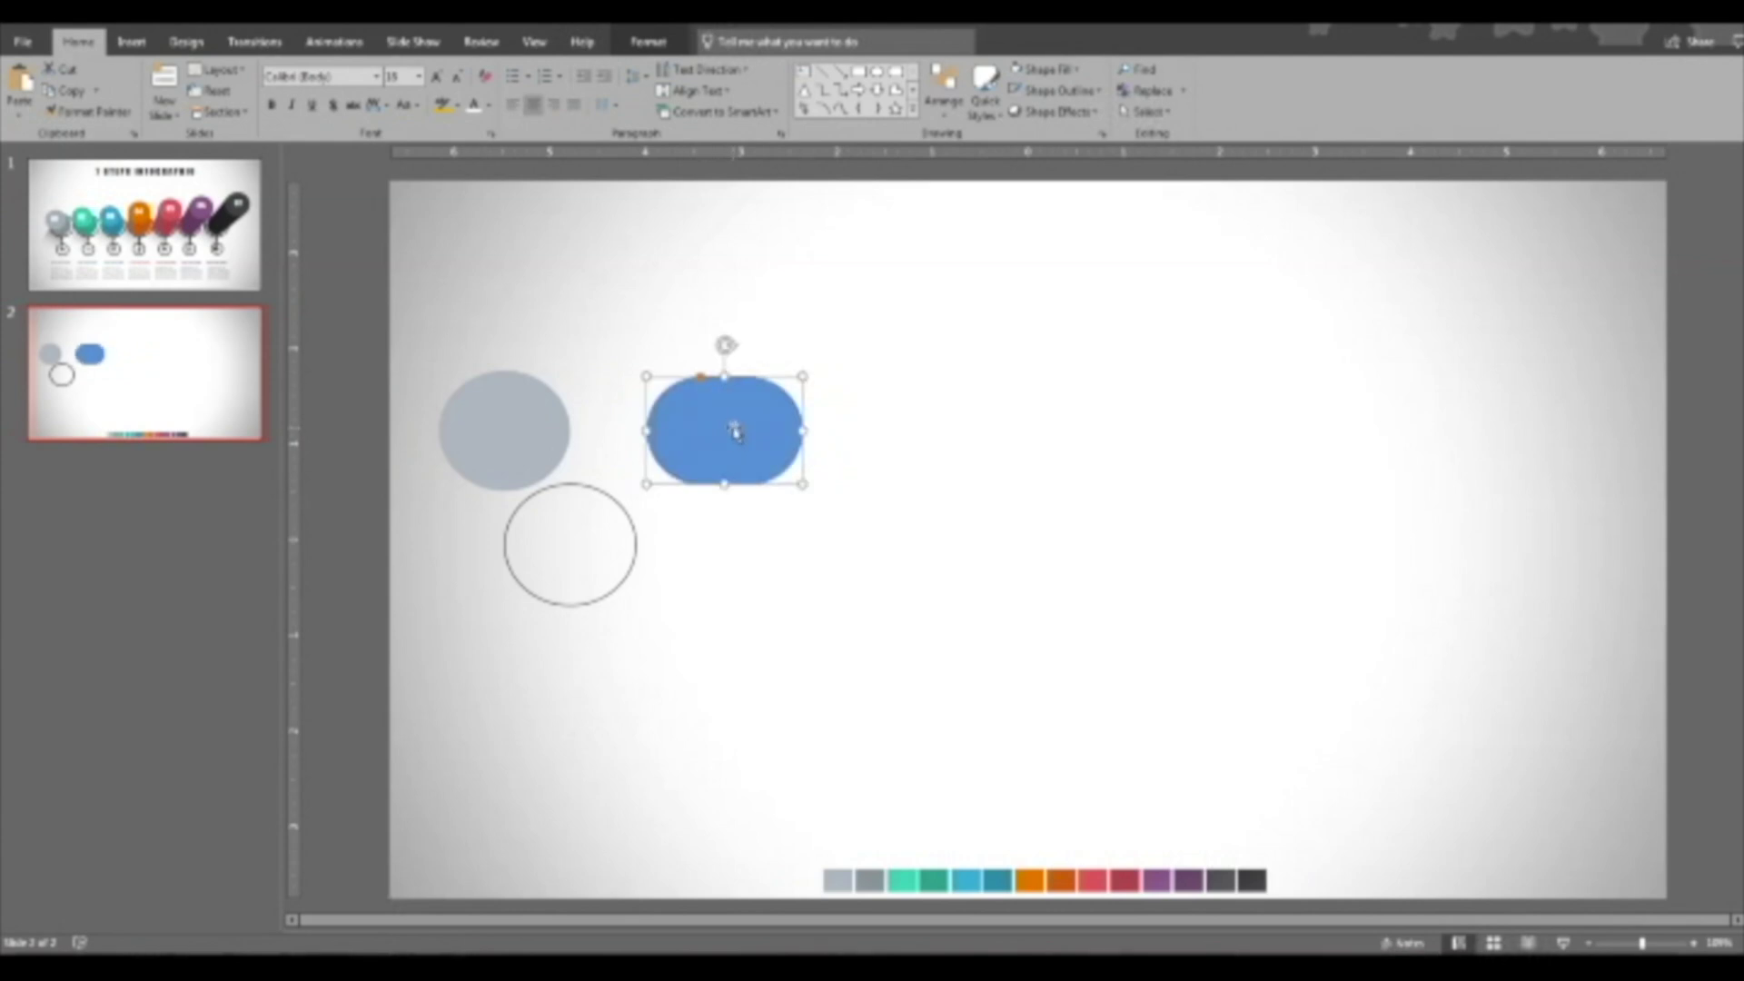
Fill the pill shape with the palette's darker grey and remove its outline.
{"action": "left_click", "coordinate": [1084, 75]}
{"action": "left_click", "coordinate": [1045, 309]}
{"action": "left_click", "coordinate": [869, 881]}
{"action": "left_click", "coordinate": [833, 666]}
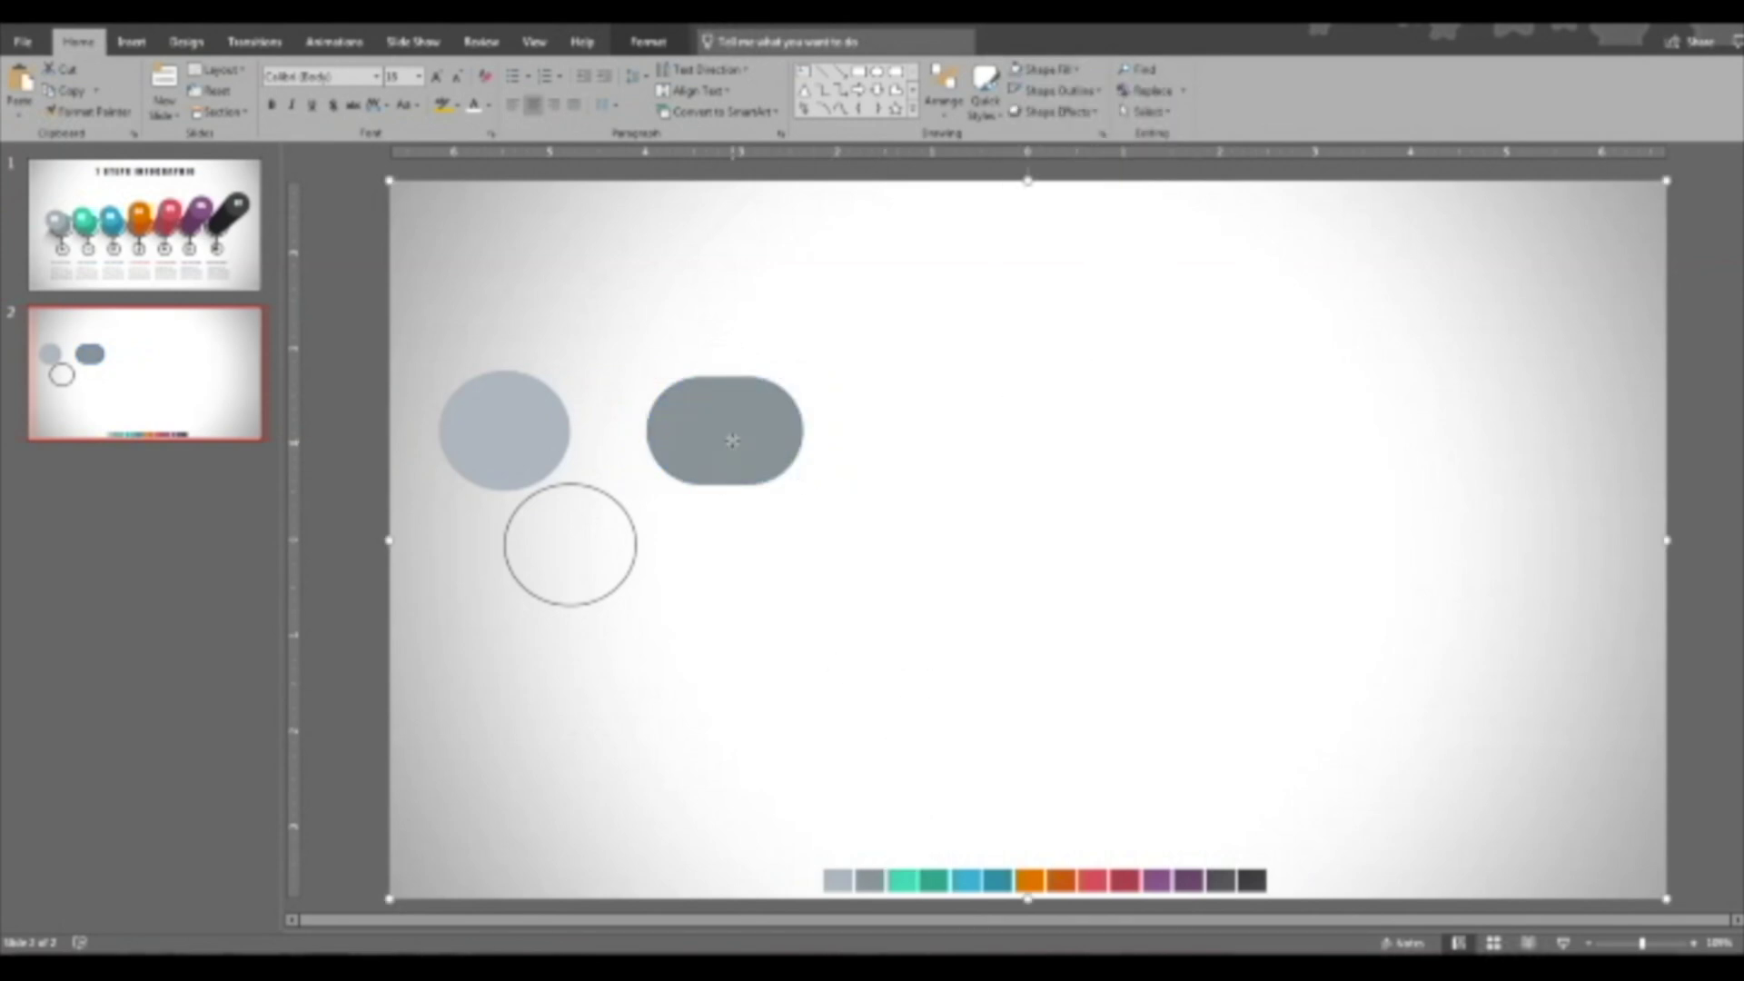
{"action": "left_click", "coordinate": [732, 438]}
{"action": "left_click", "coordinate": [790, 440]}
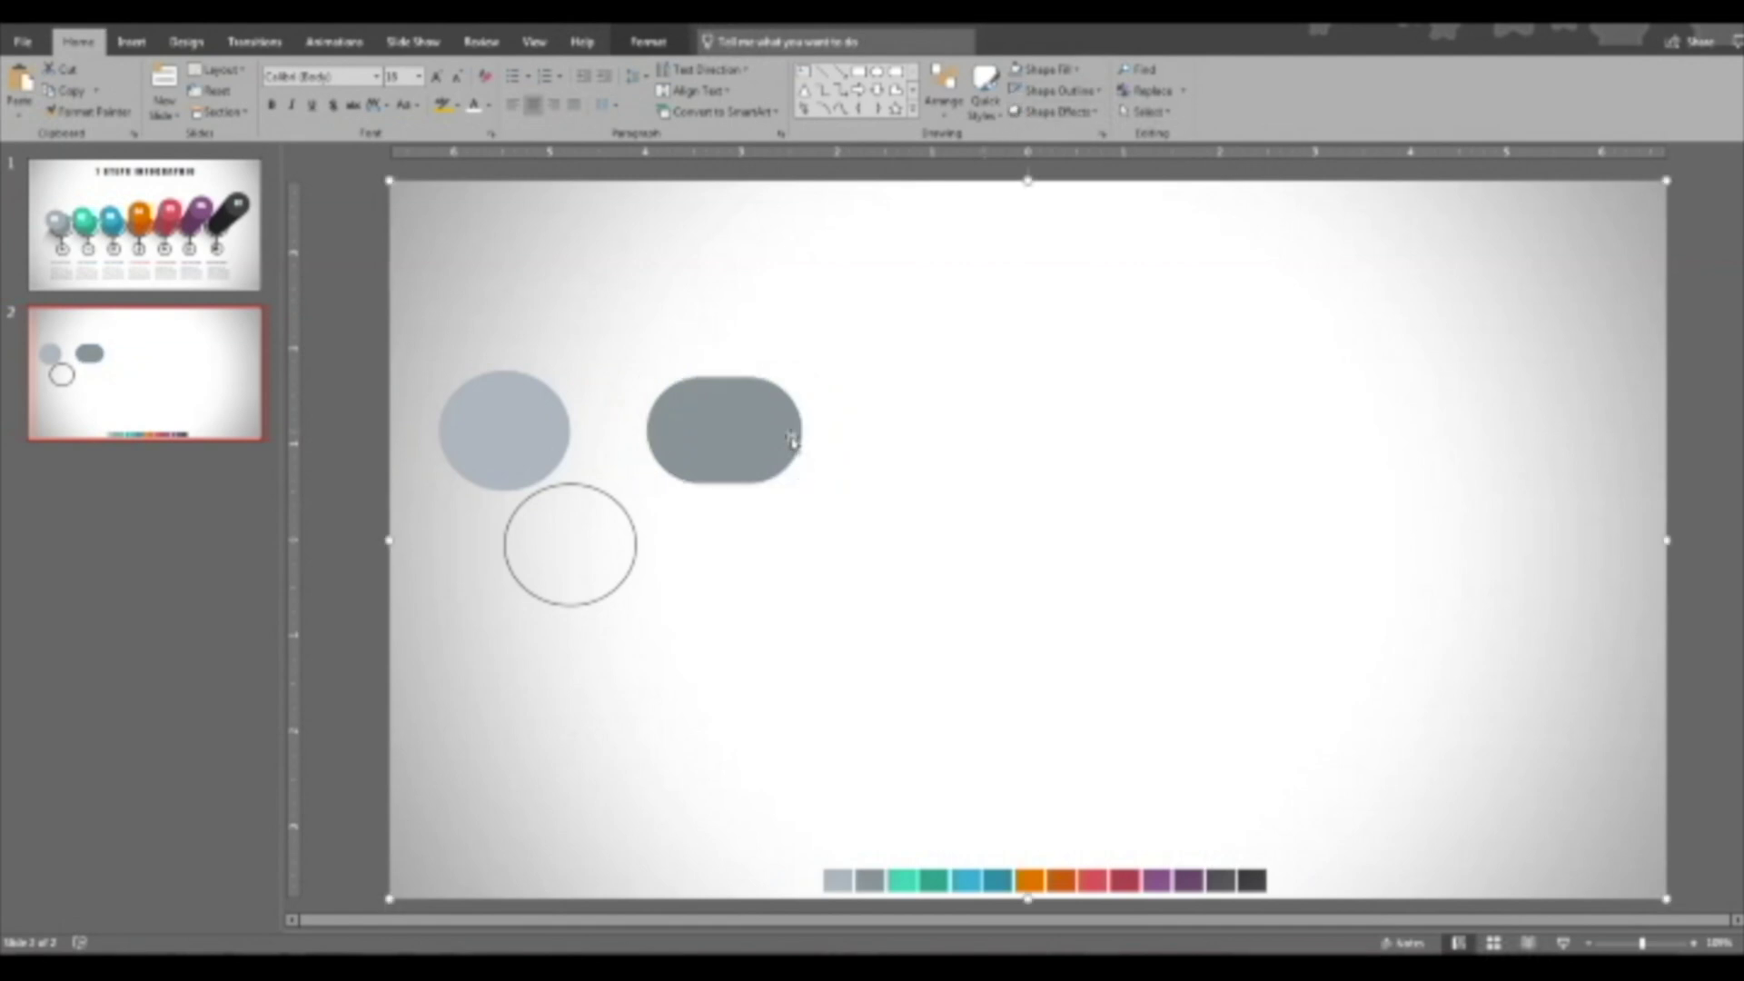
Move the grey pill onto the outlined circle, shift the light grey circle out of the way, and tilt the pill diagonally.
{"action": "left_click_drag", "start_coordinate": [755, 436], "coordinate": [589, 537]}
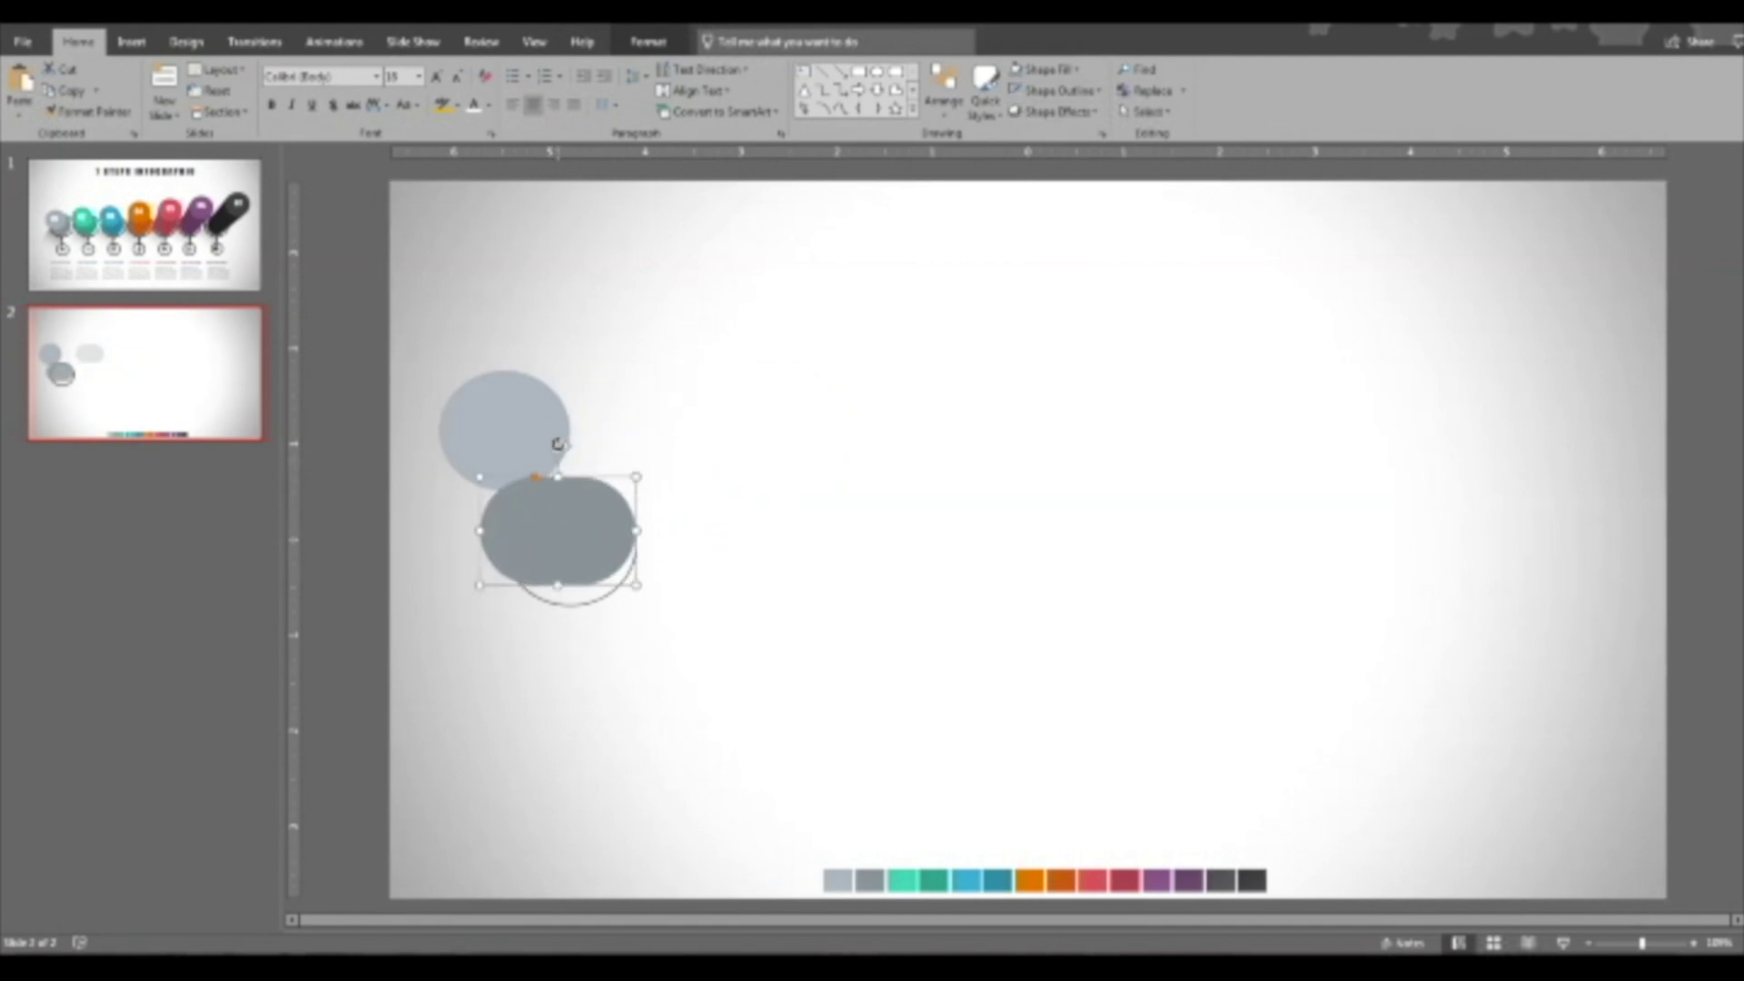
{"action": "left_click_drag", "start_coordinate": [510, 416], "coordinate": [609, 338]}
{"action": "left_click", "coordinate": [525, 498]}
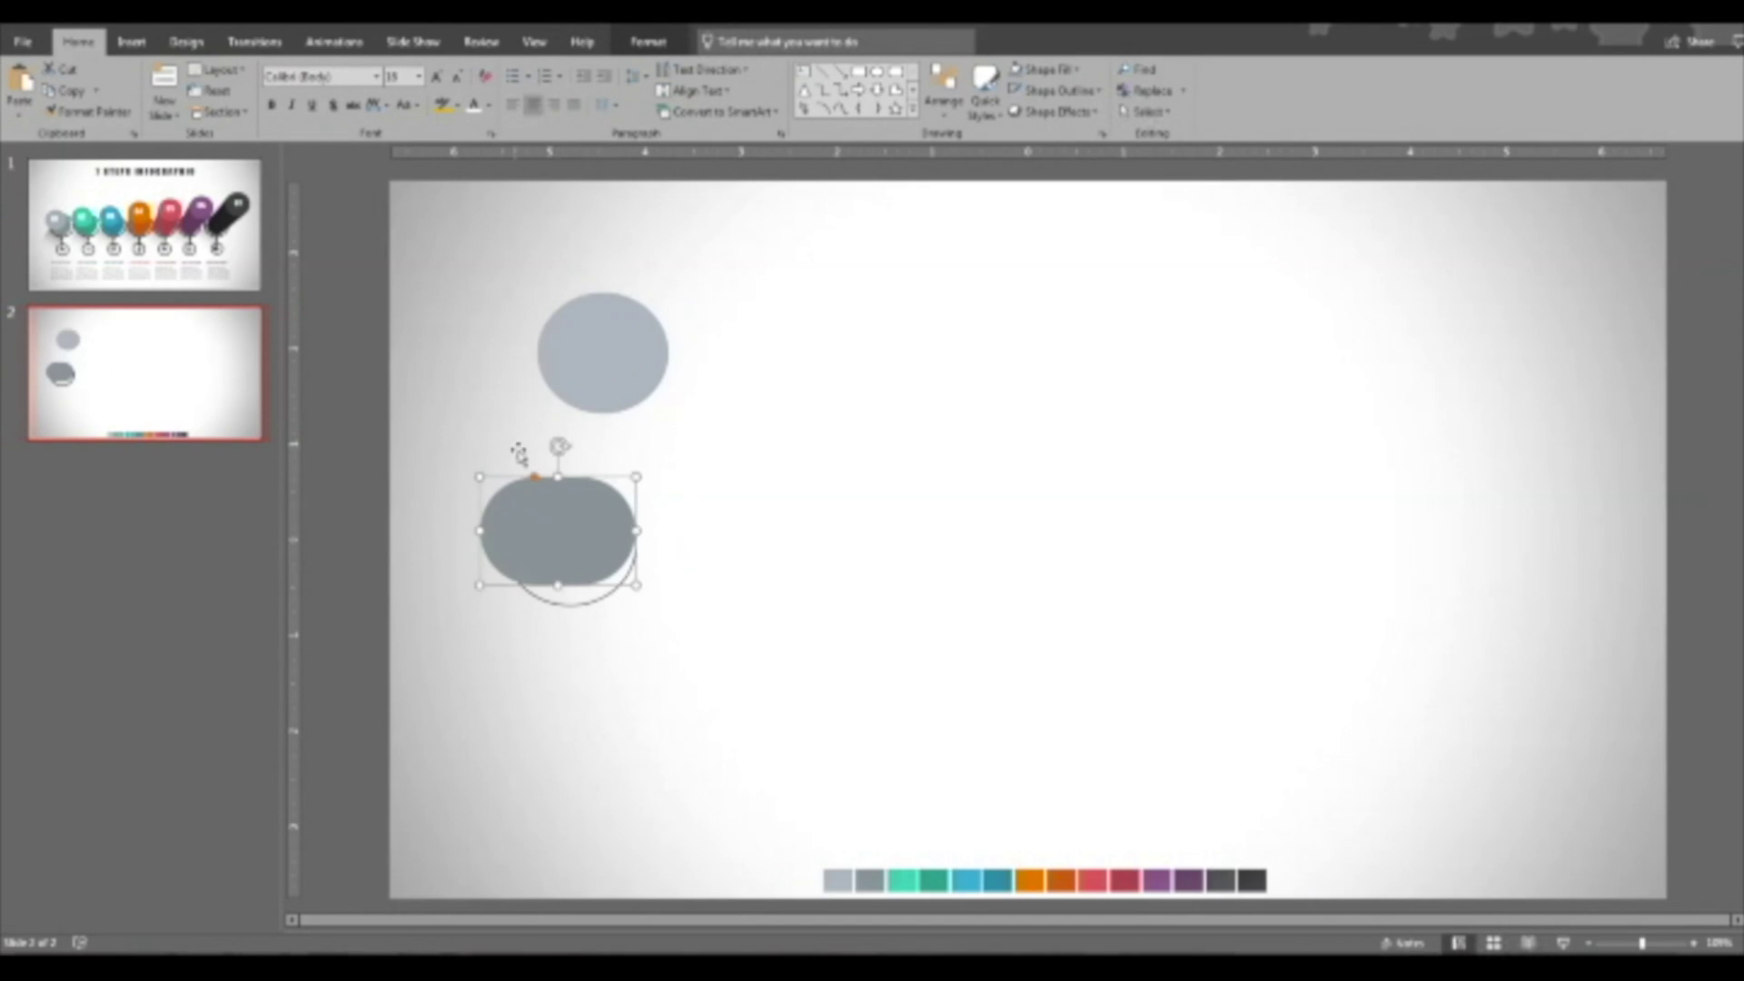
{"action": "left_click_drag", "start_coordinate": [602, 459], "coordinate": [617, 471]}
{"action": "left_click_drag", "start_coordinate": [580, 553], "coordinate": [561, 539]}
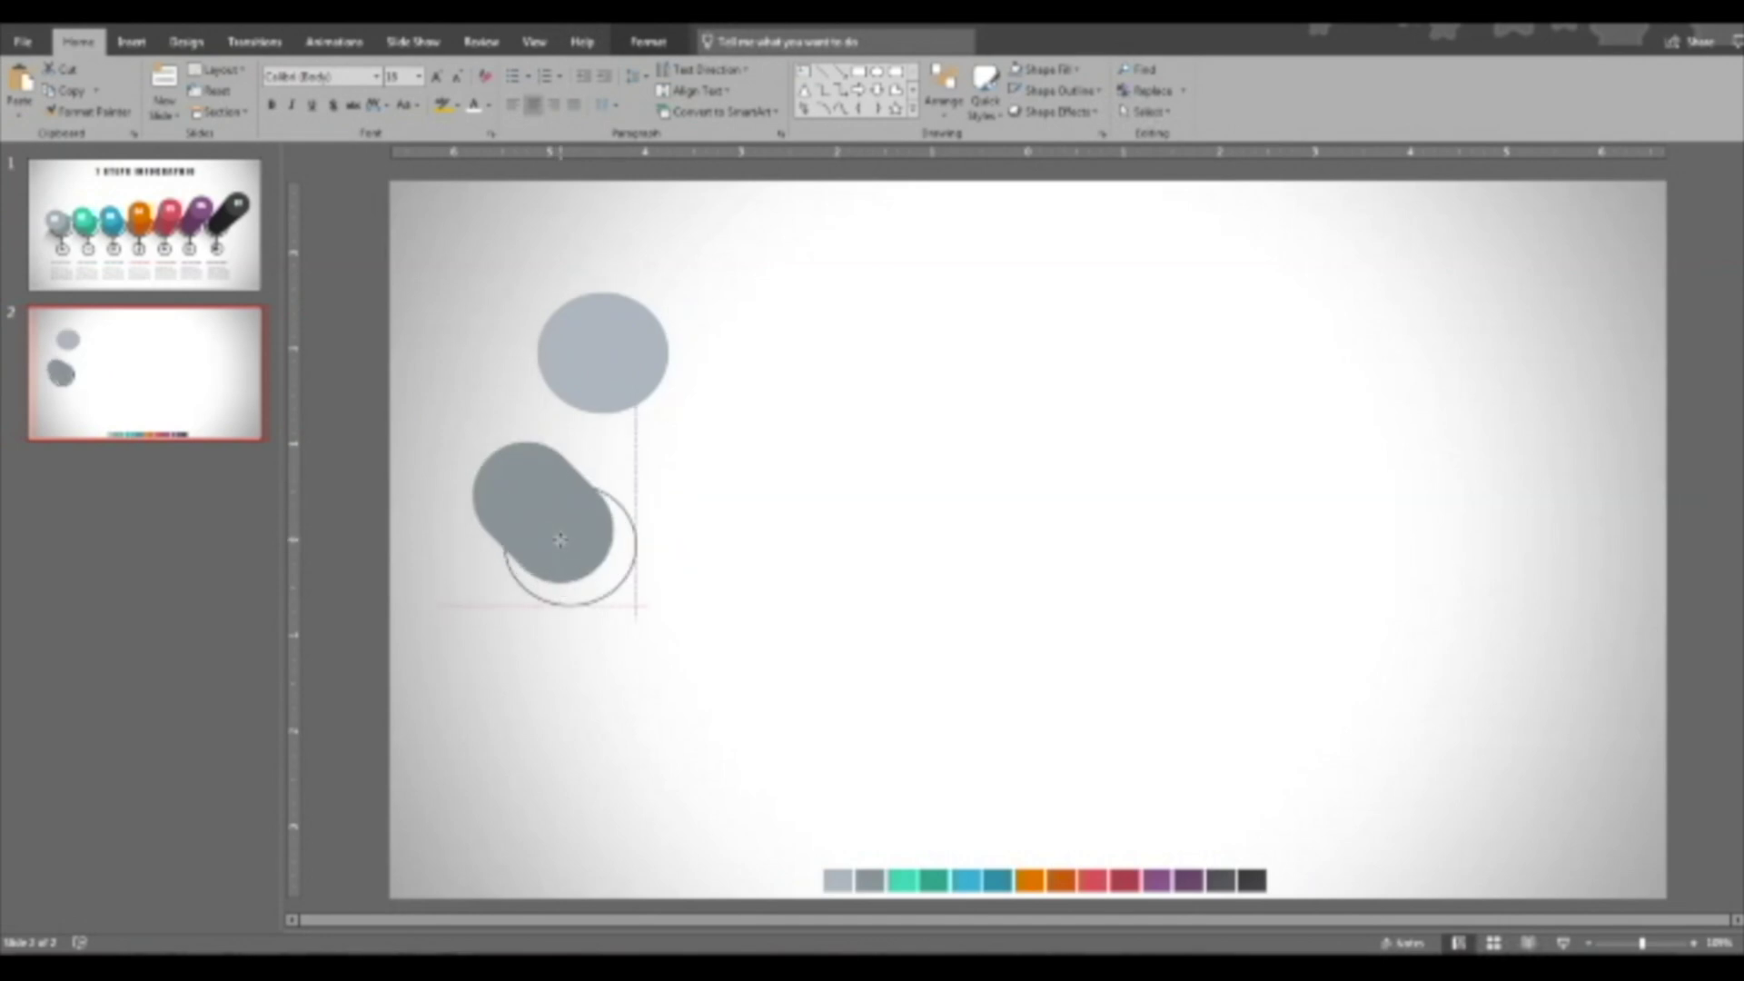
{"action": "left_click_drag", "start_coordinate": [605, 452], "coordinate": [624, 467]}
{"action": "left_click_drag", "start_coordinate": [565, 526], "coordinate": [578, 531]}
{"action": "left_click", "coordinate": [779, 517]}
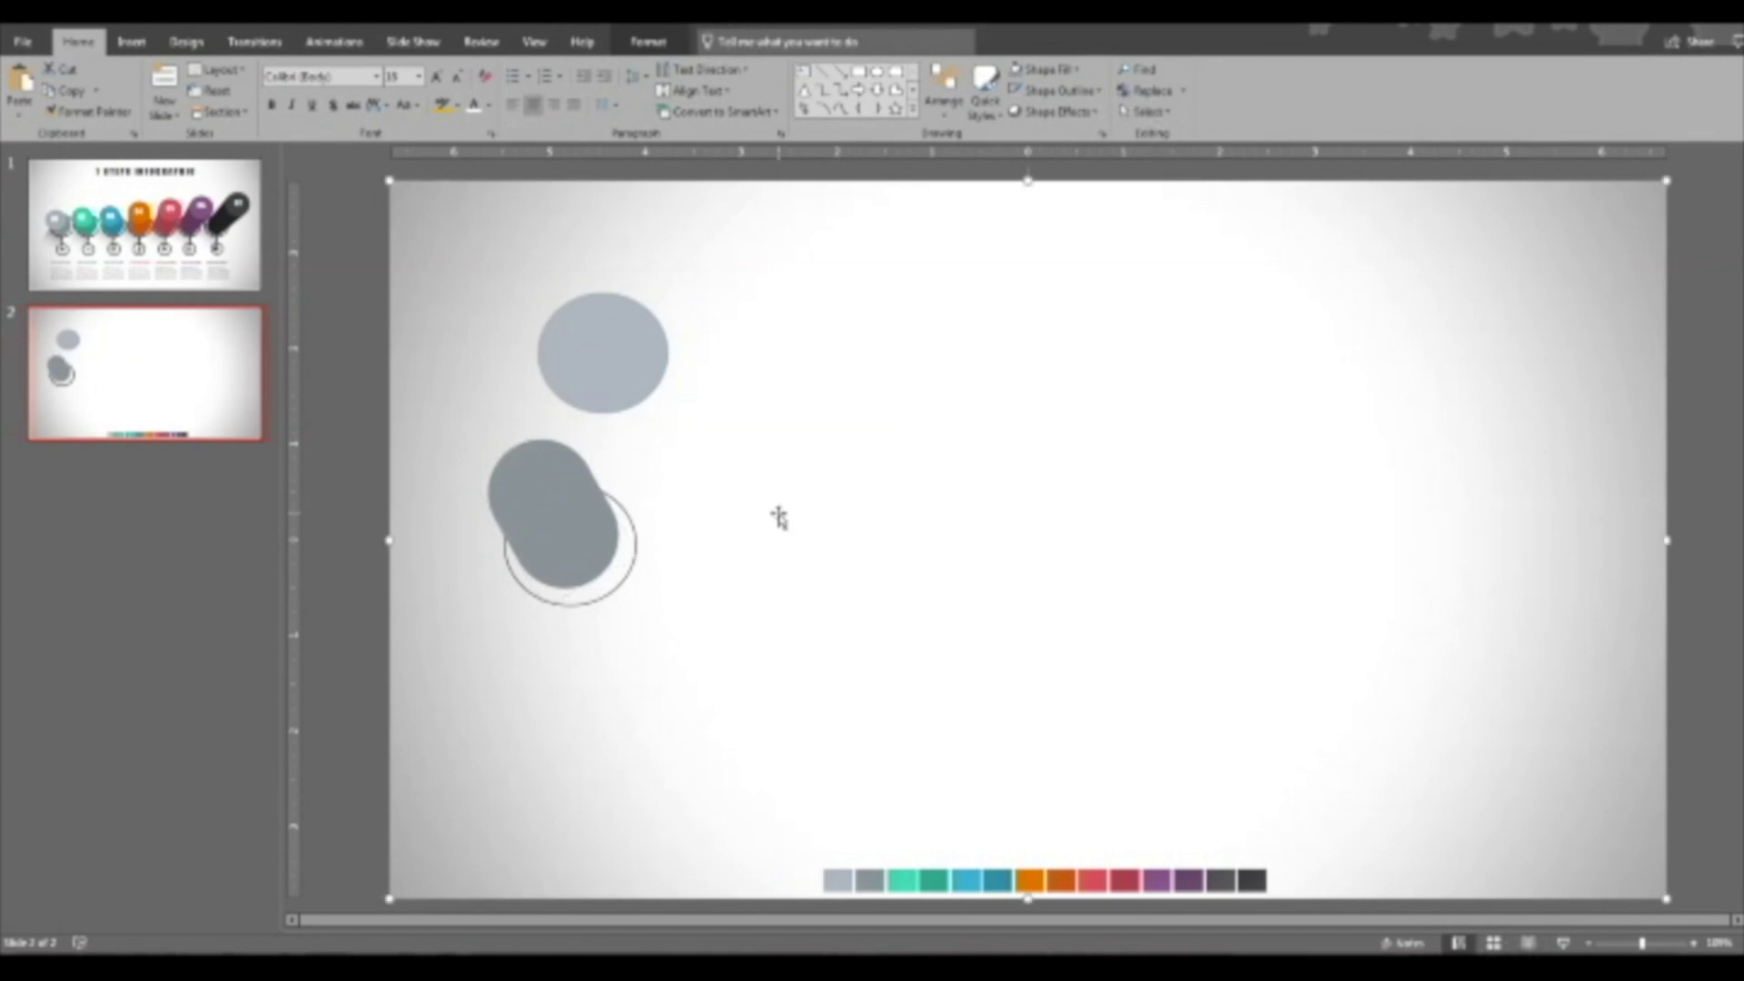
Replace the tilted grey pill with a pasted copy set diagonally inside the outlined circle.
{"action": "left_click", "coordinate": [574, 525]}
{"action": "key", "text": "Delete"}
{"action": "key", "text": "ctrl+v"}
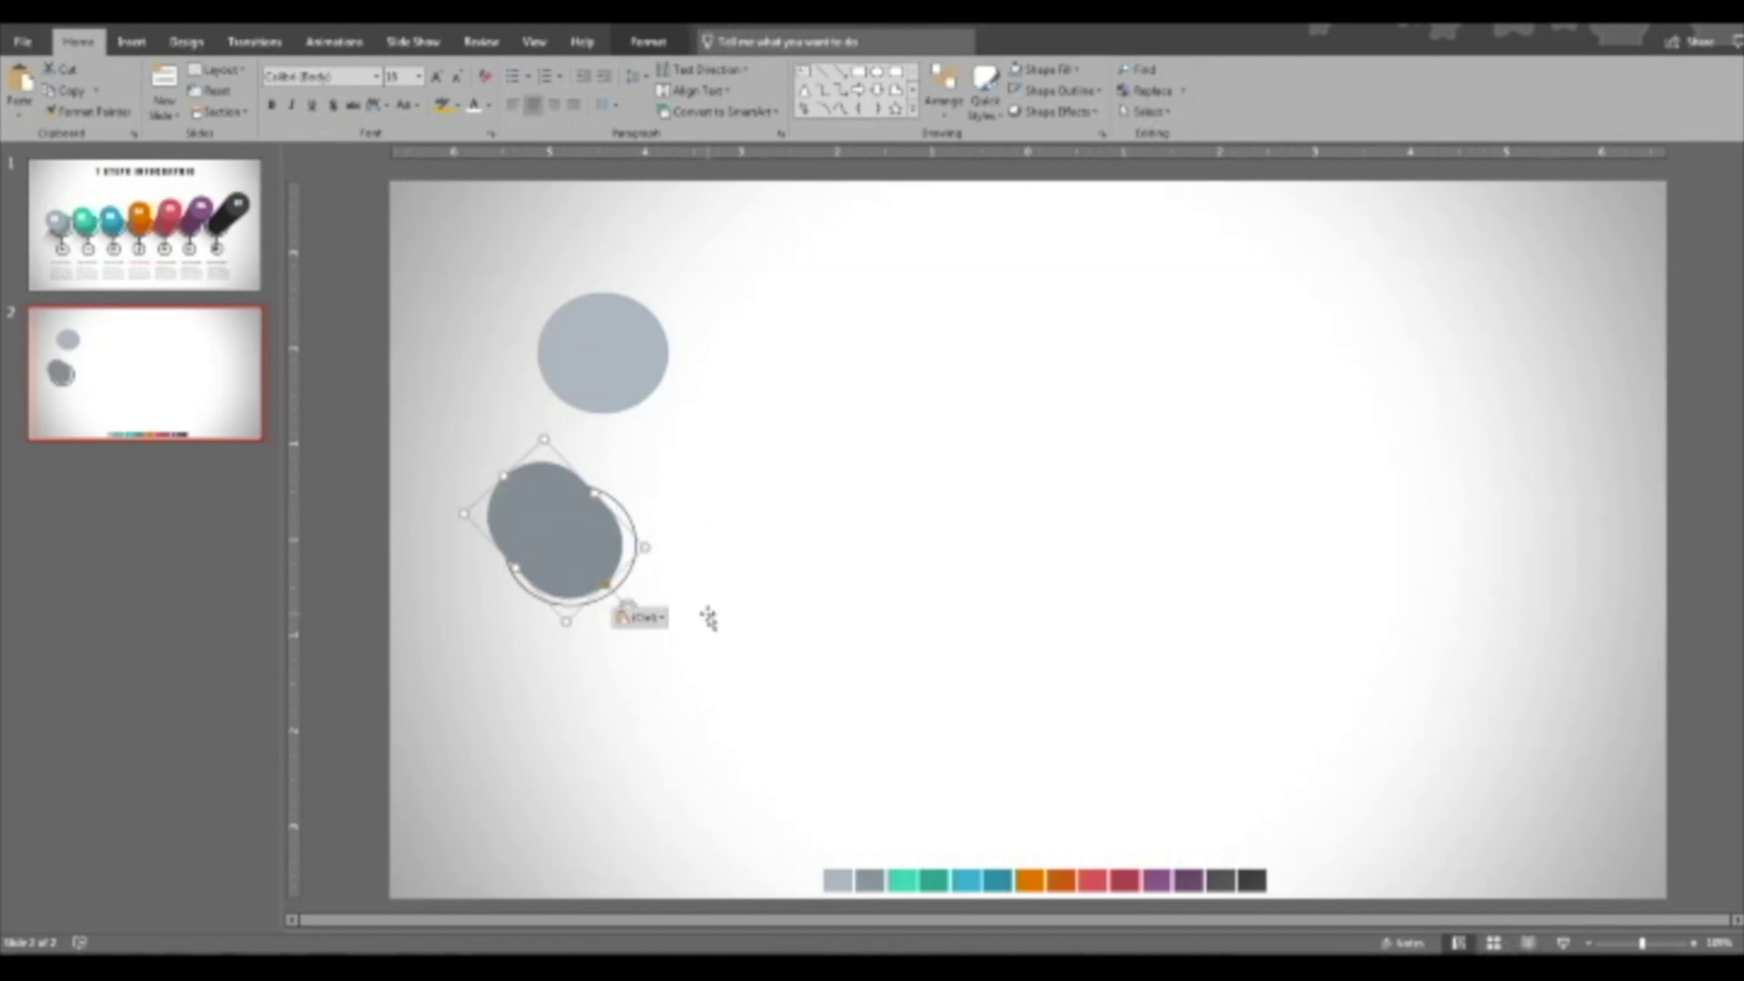
{"action": "left_click", "coordinate": [709, 615]}
{"action": "left_click", "coordinate": [567, 556]}
{"action": "left_click", "coordinate": [699, 532]}
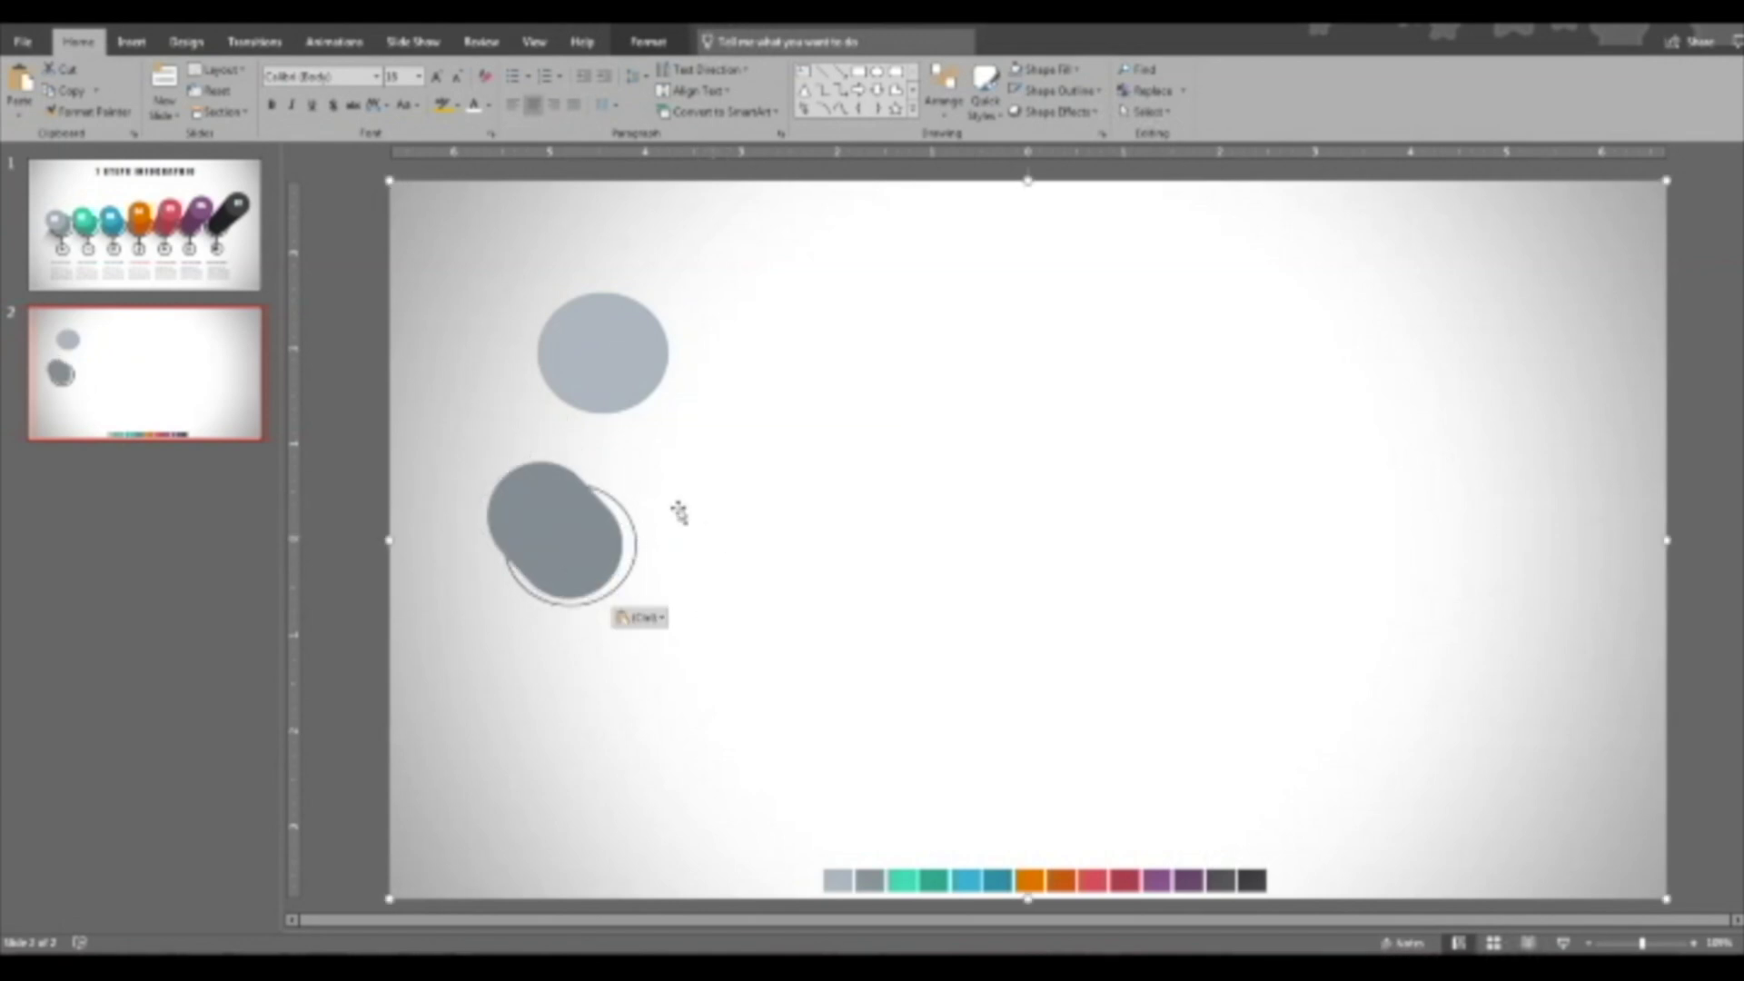
Place the light grey circle over the pill's upper end and bring it to the front.
{"action": "left_click", "coordinate": [603, 350]}
{"action": "left_click_drag", "start_coordinate": [595, 354], "coordinate": [552, 489]}
{"action": "right_click", "coordinate": [543, 449]}
{"action": "left_click", "coordinate": [628, 619]}
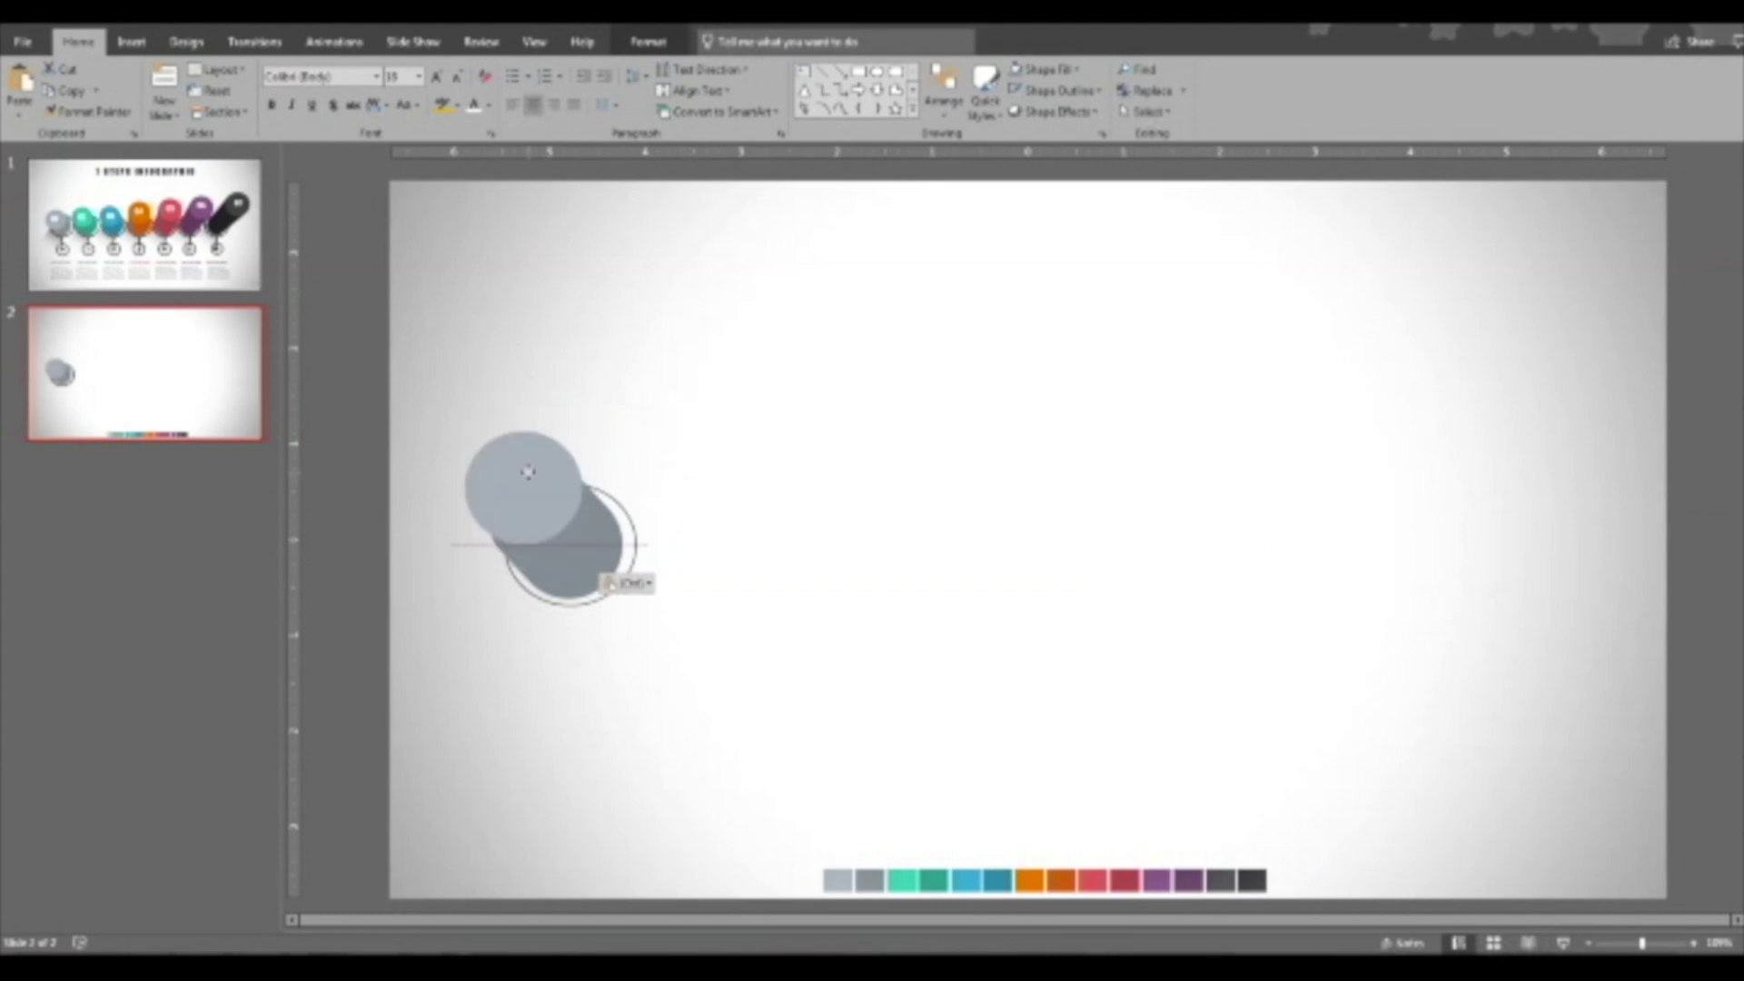
Duplicate the light grey circle up and to the right and fill the copy with the palette's light green.
{"action": "left_click_drag", "start_coordinate": [528, 473], "coordinate": [691, 451]}
{"action": "left_click", "coordinate": [631, 595]}
{"action": "left_click", "coordinate": [1075, 69]}
{"action": "left_click", "coordinate": [1061, 314]}
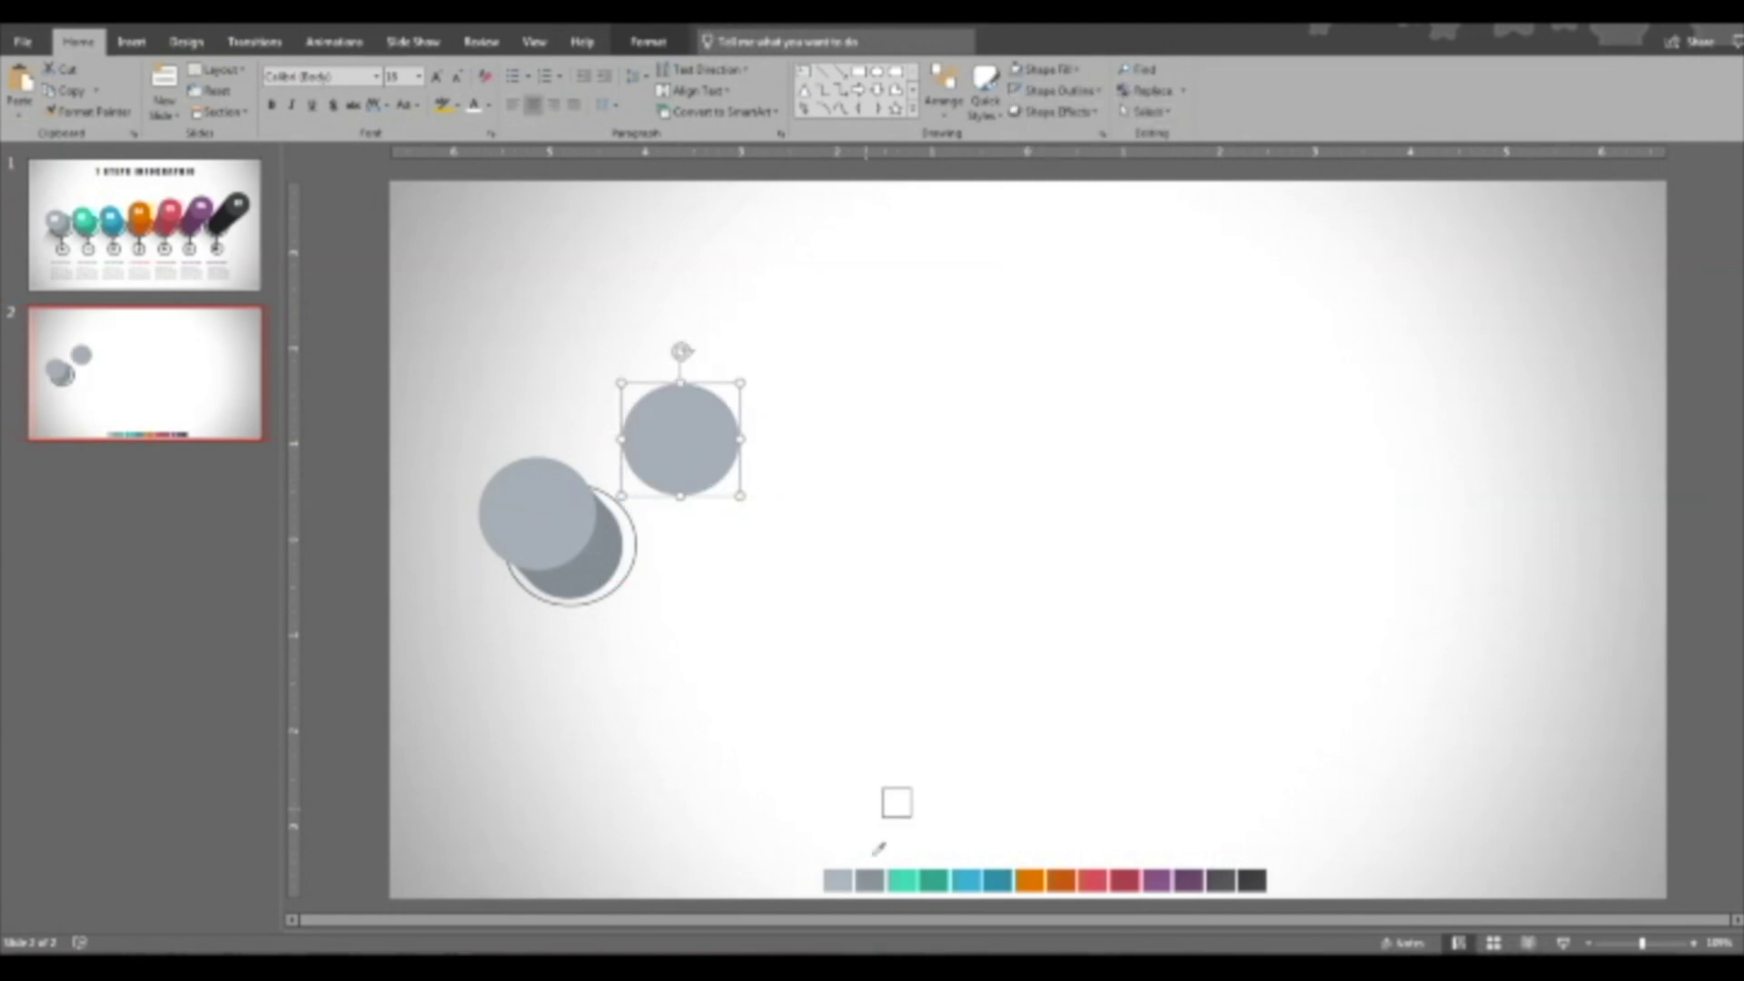
{"action": "left_click", "coordinate": [890, 854]}
Duplicate the grey pill to the right, fill the copy with the palette's darker green and move it clear of the green circle.
{"action": "left_click", "coordinate": [598, 572]}
{"action": "left_click_drag", "start_coordinate": [597, 572], "coordinate": [790, 572]}
{"action": "left_click", "coordinate": [1076, 71]}
{"action": "left_click", "coordinate": [1063, 311]}
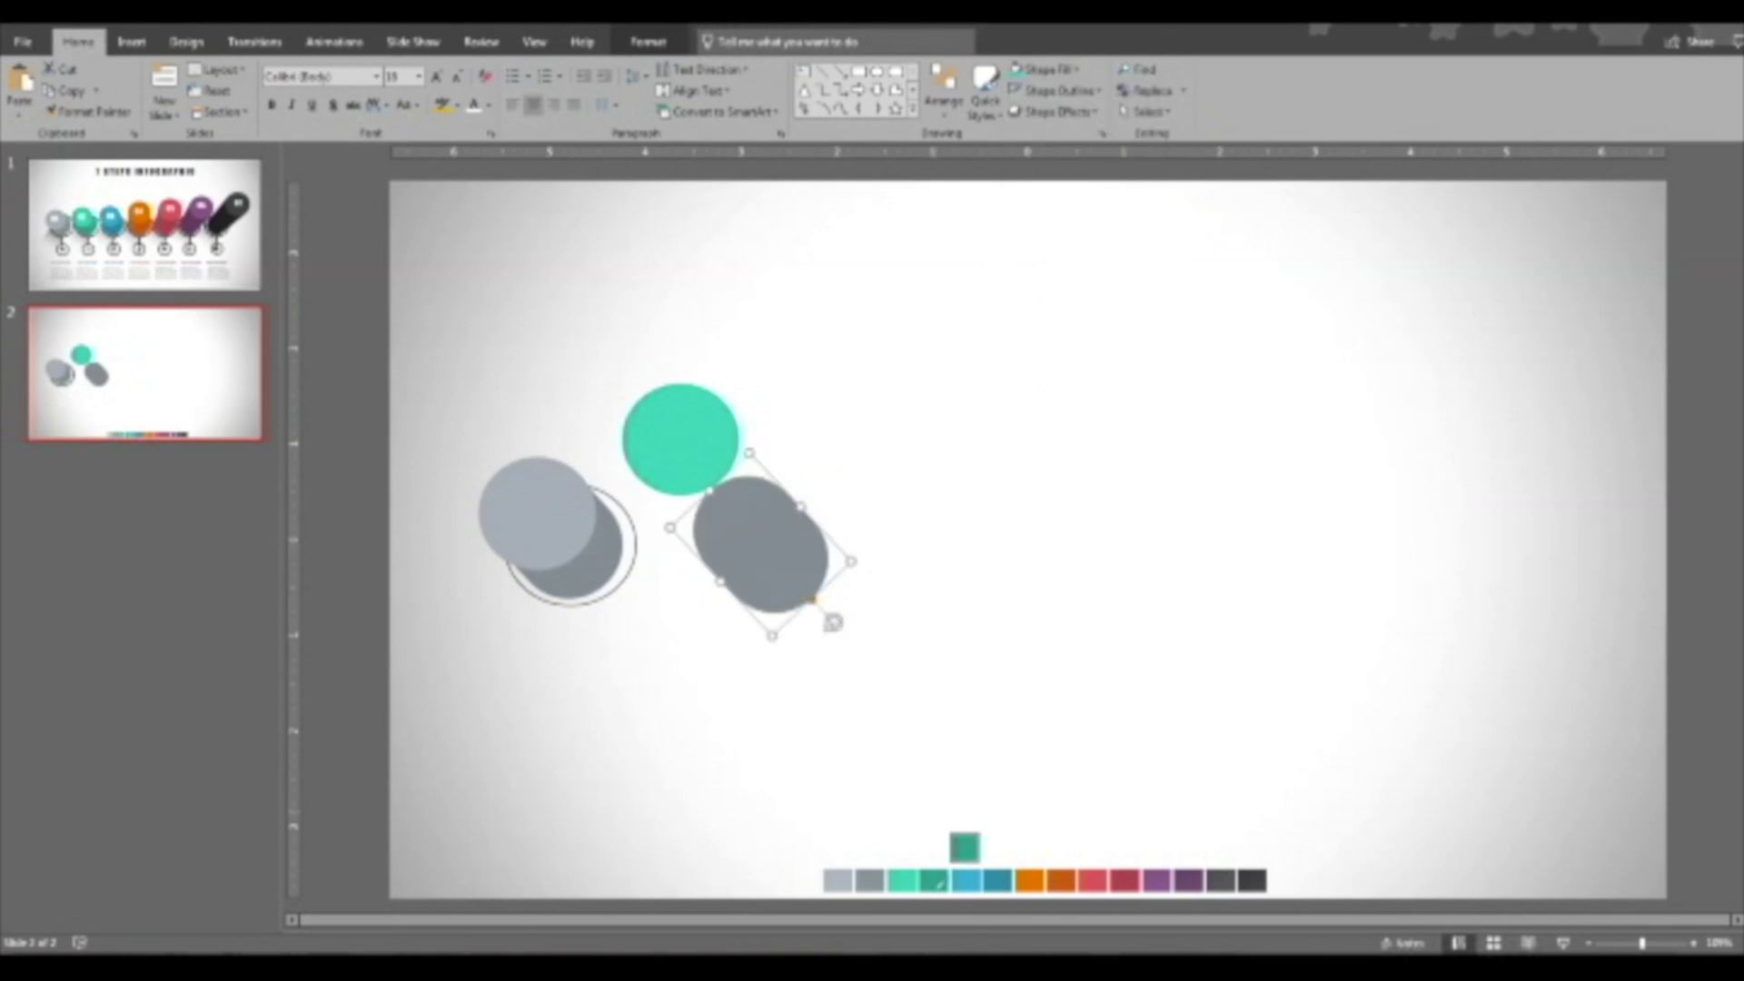
{"action": "left_click", "coordinate": [936, 880]}
{"action": "left_click_drag", "start_coordinate": [770, 558], "coordinate": [899, 493]}
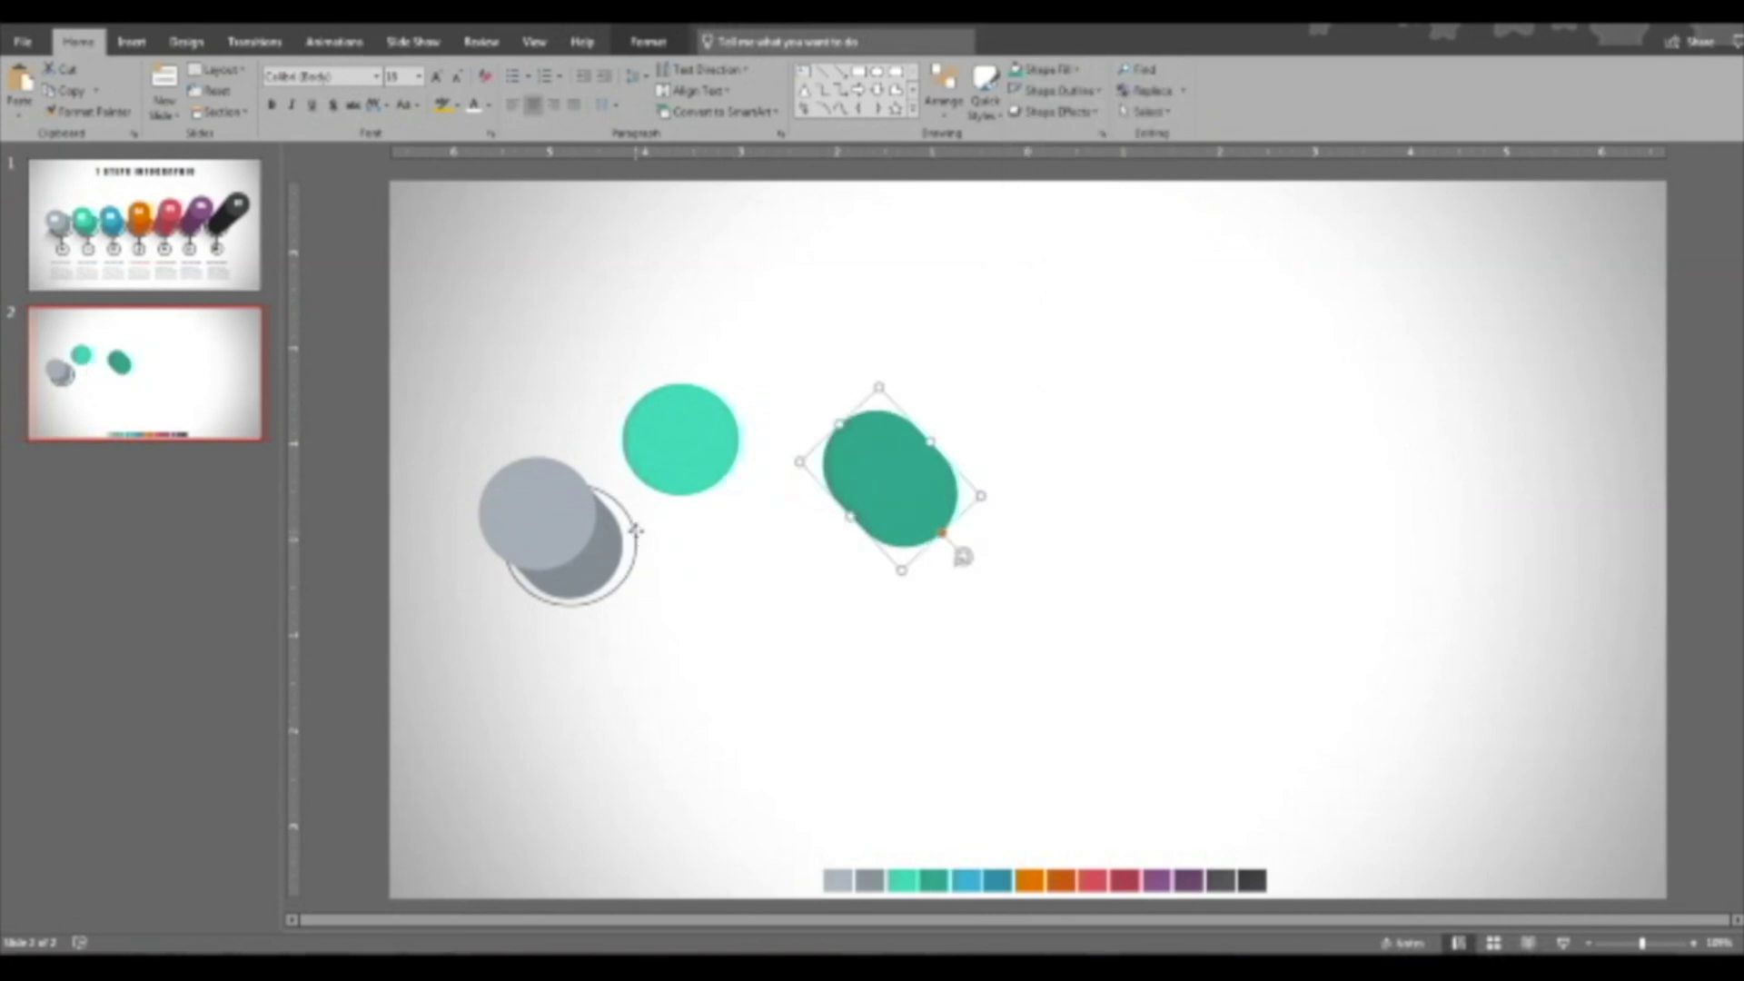
Duplicate the outlined circle and place the copy to the right of the first one.
{"action": "left_click", "coordinate": [635, 536]}
{"action": "key", "text": "ctrl+d"}
{"action": "left_click_drag", "start_coordinate": [647, 536], "coordinate": [777, 516]}
Move the light green circle up and place the dark green pill in the second outlined circle, rotated to a steeper angle.
{"action": "left_click", "coordinate": [923, 499]}
{"action": "left_click_drag", "start_coordinate": [673, 405], "coordinate": [656, 349]}
{"action": "left_click_drag", "start_coordinate": [891, 487], "coordinate": [733, 524]}
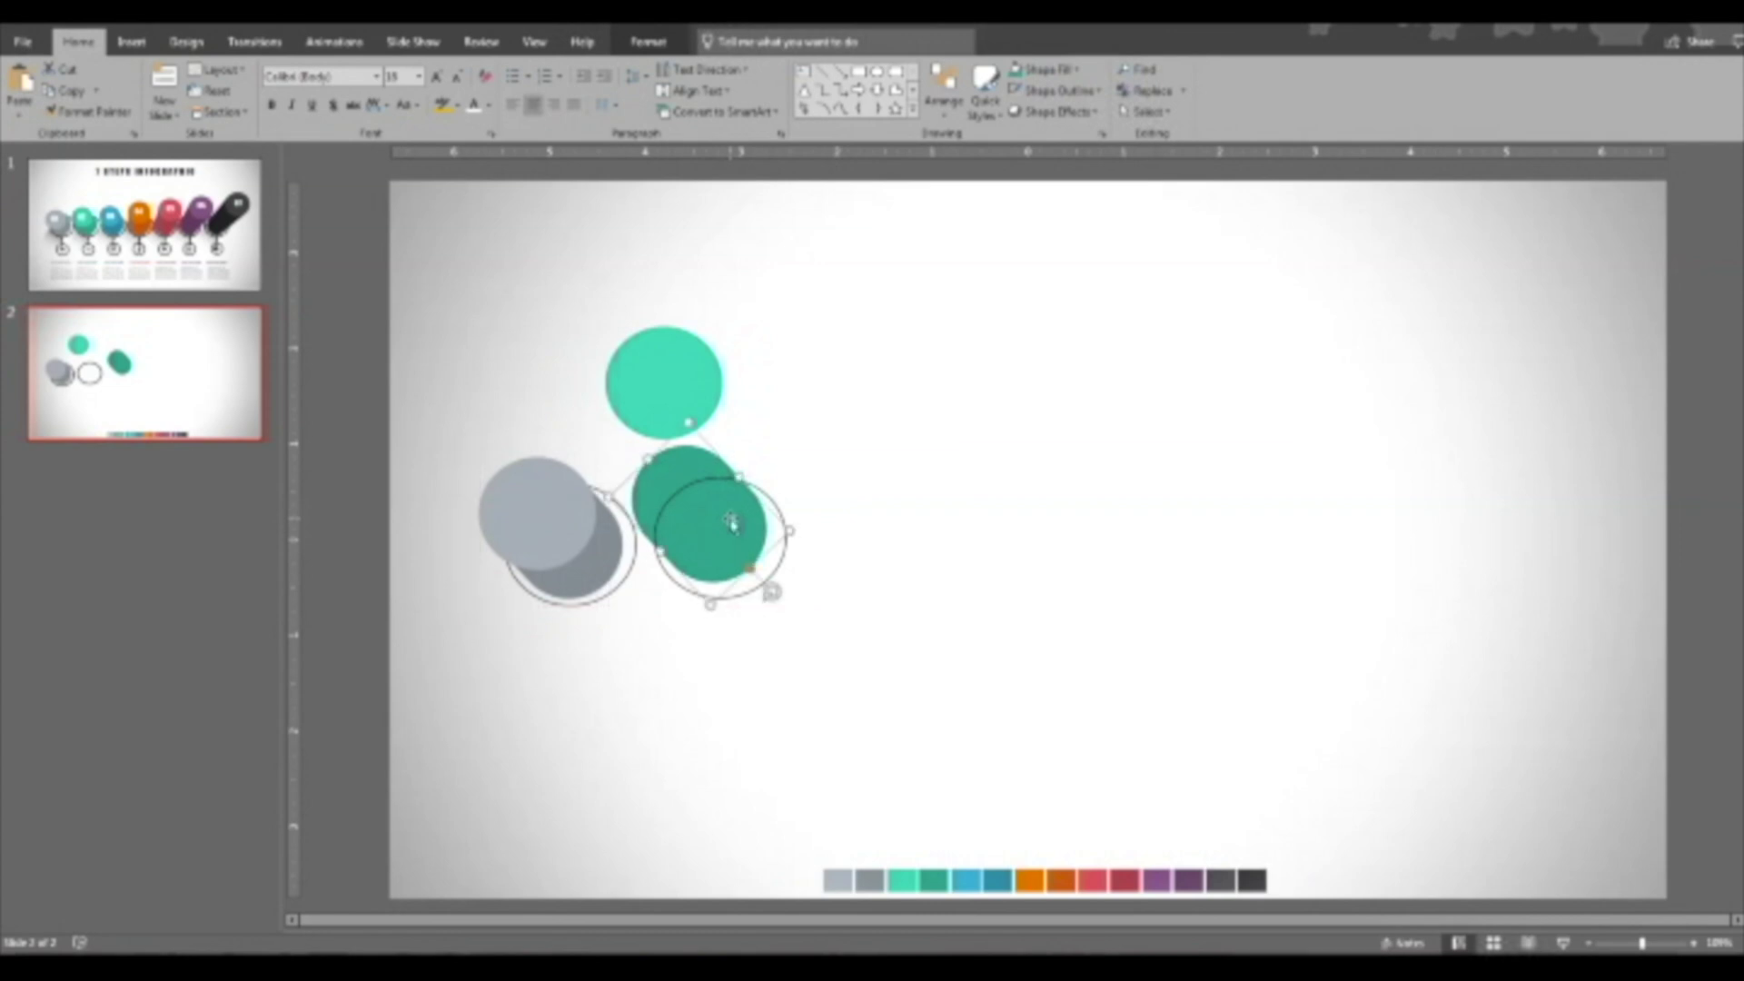
{"action": "left_click_drag", "start_coordinate": [771, 594], "coordinate": [748, 606]}
{"action": "left_click_drag", "start_coordinate": [710, 531], "coordinate": [720, 534]}
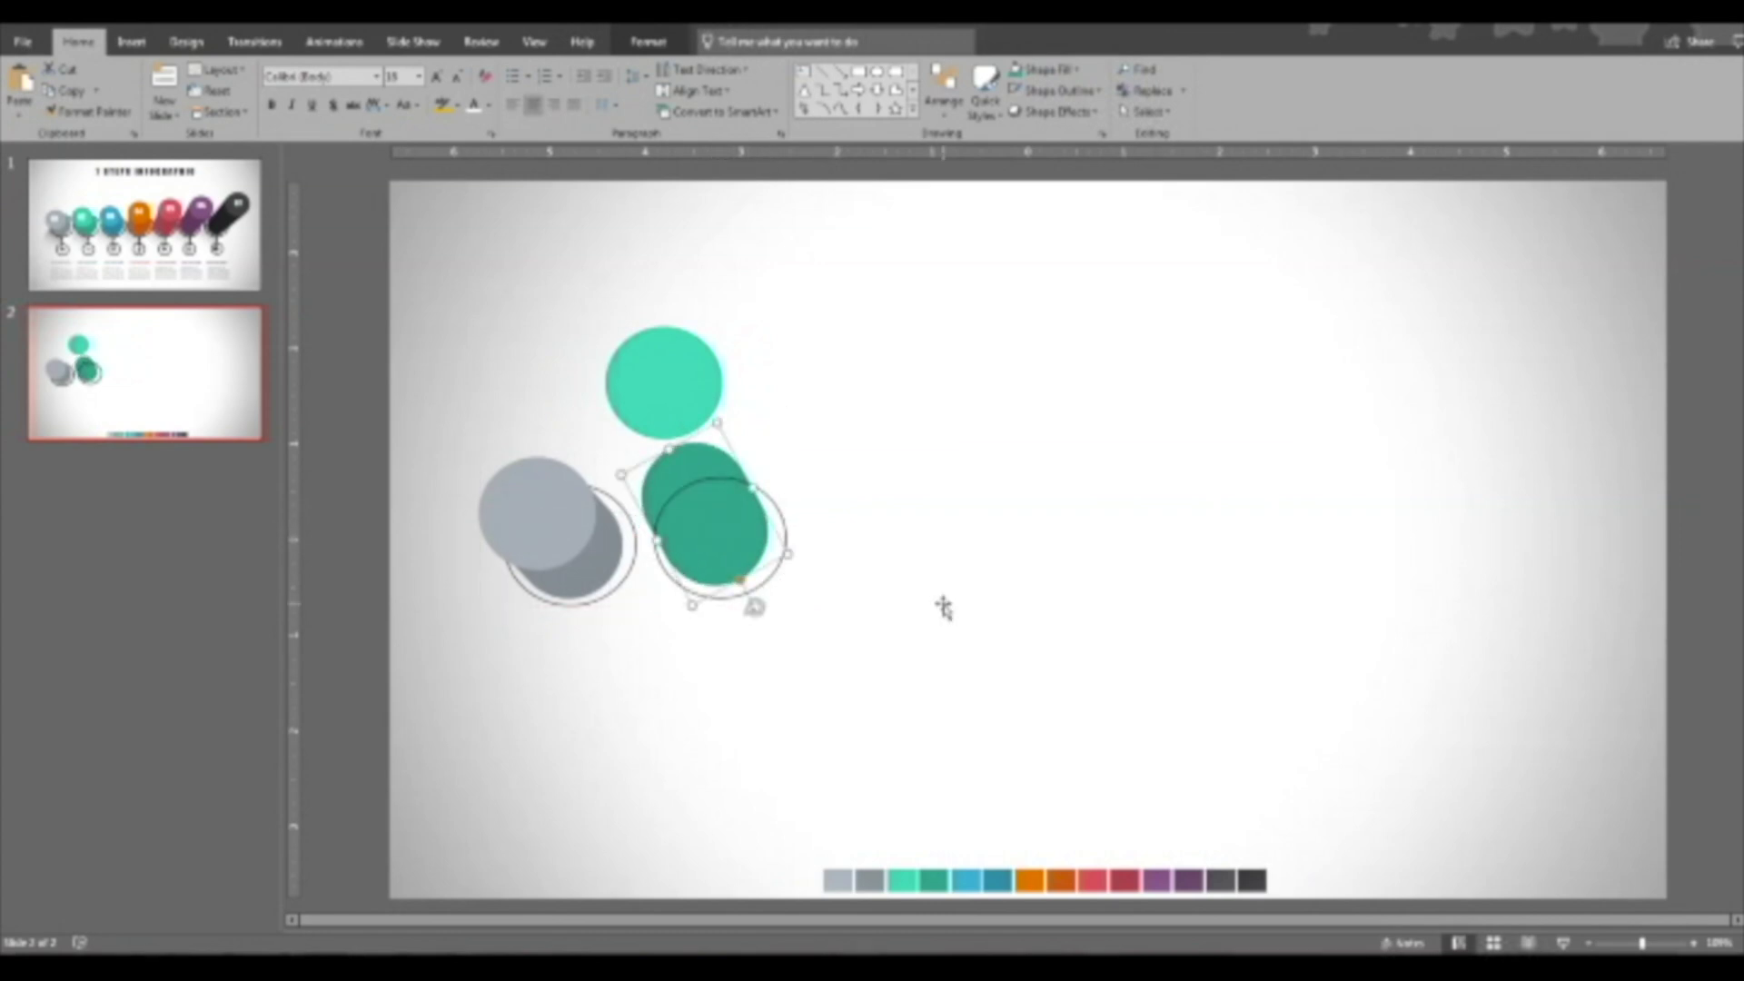
{"action": "left_click_drag", "start_coordinate": [757, 607], "coordinate": [750, 607]}
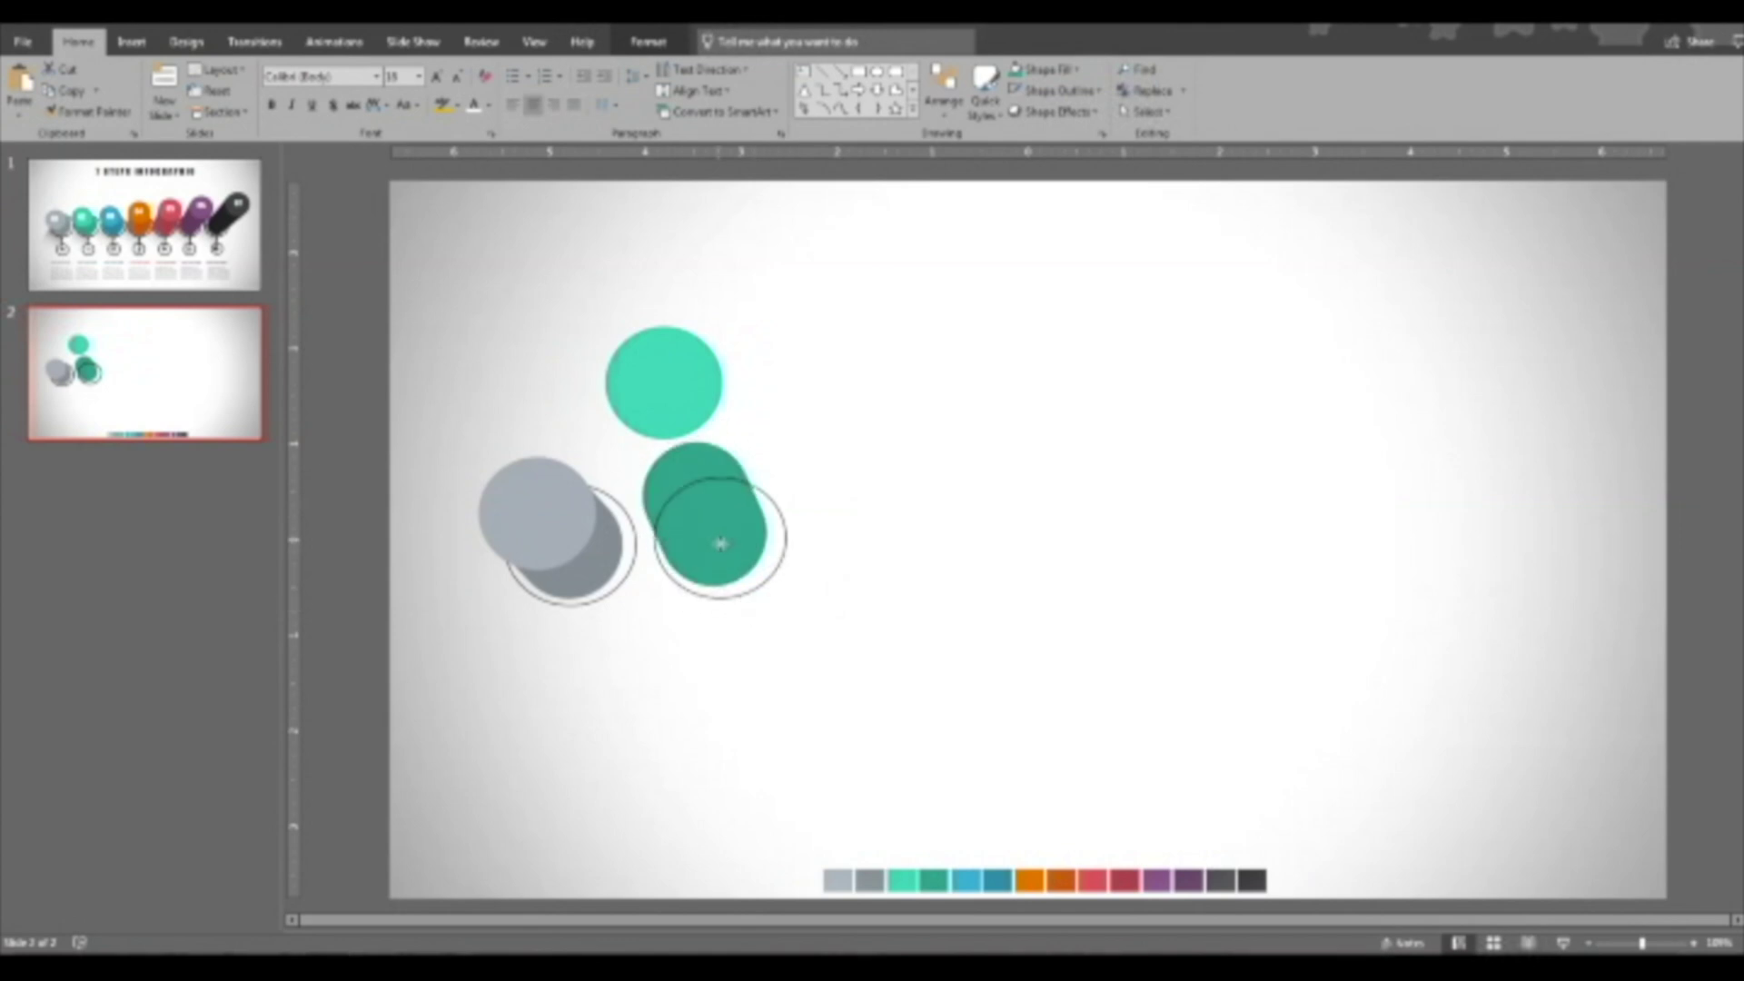
{"action": "left_click_drag", "start_coordinate": [717, 541], "coordinate": [724, 539]}
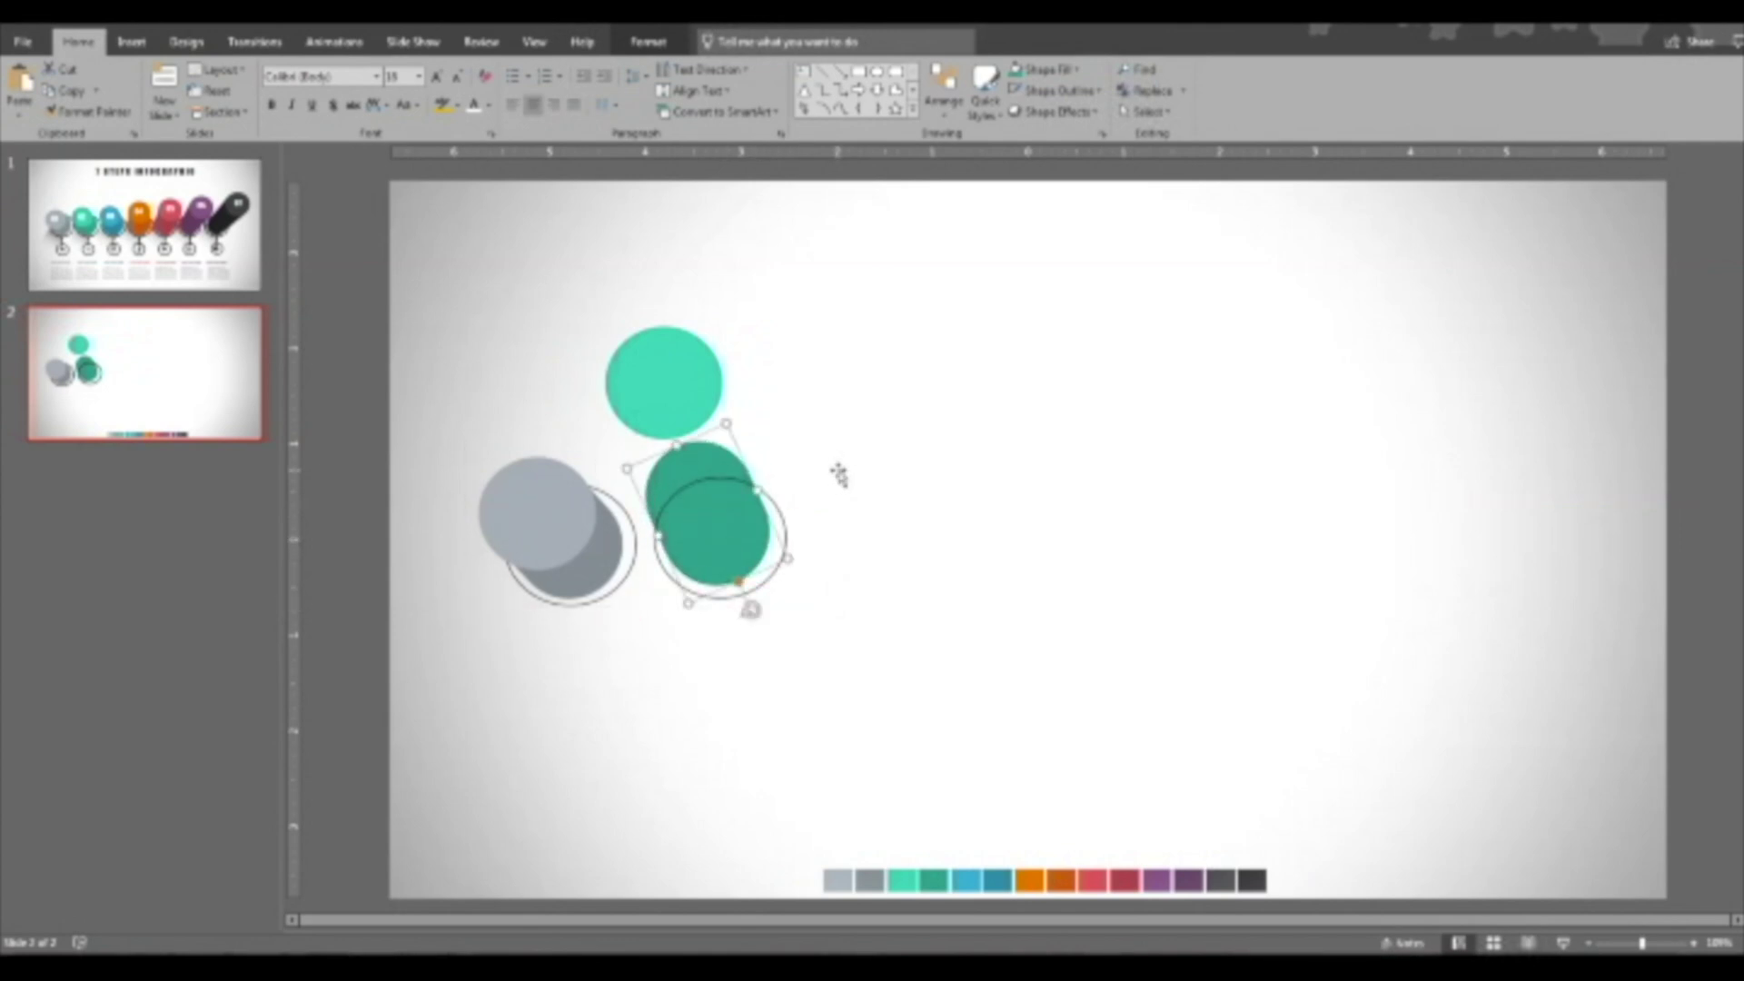
Fine-tune the dark green pill's position inside the second outlined circle with small nudges to the left.
{"action": "left_click_drag", "start_coordinate": [687, 532], "coordinate": [680, 541]}
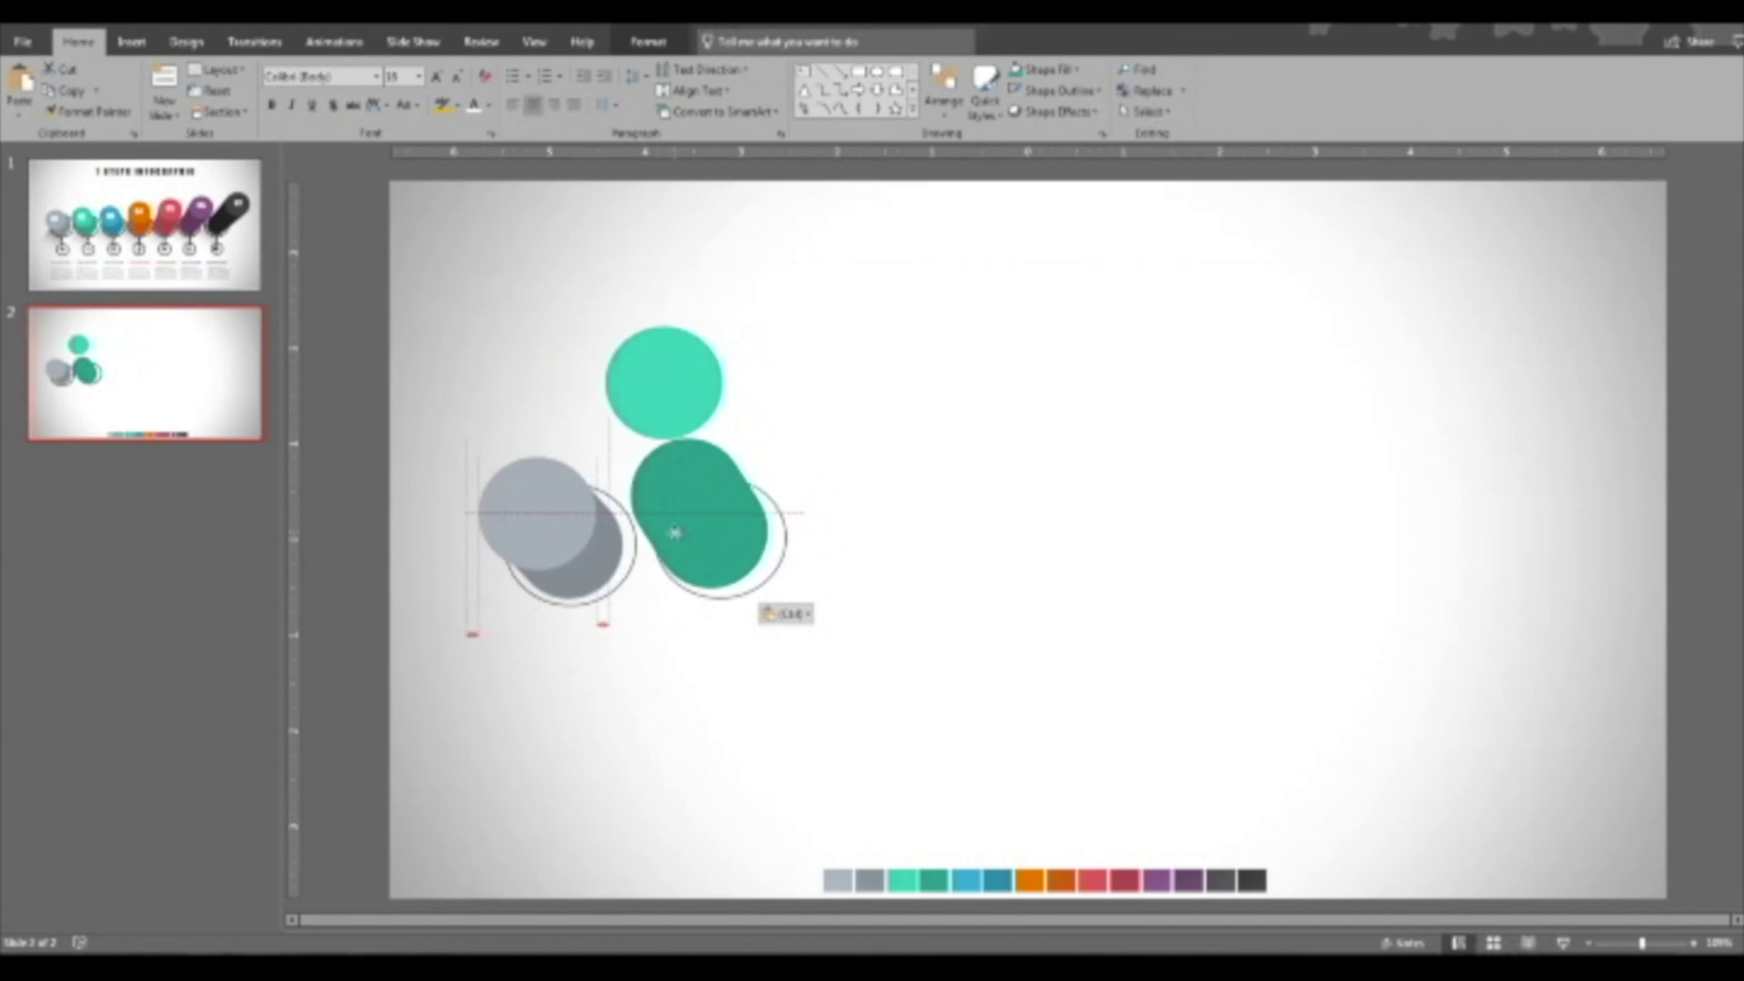
{"action": "key", "text": "ctrl+Left"}
{"action": "key", "text": "ctrl+Left"}
{"action": "key", "text": "ctrl+Left"}
Bring the light green circle to the front over the dark green pill's upper end and centre the outlined circle around its base.
{"action": "left_click_drag", "start_coordinate": [668, 376], "coordinate": [699, 500]}
{"action": "right_click", "coordinate": [679, 402]}
{"action": "left_click", "coordinate": [759, 583]}
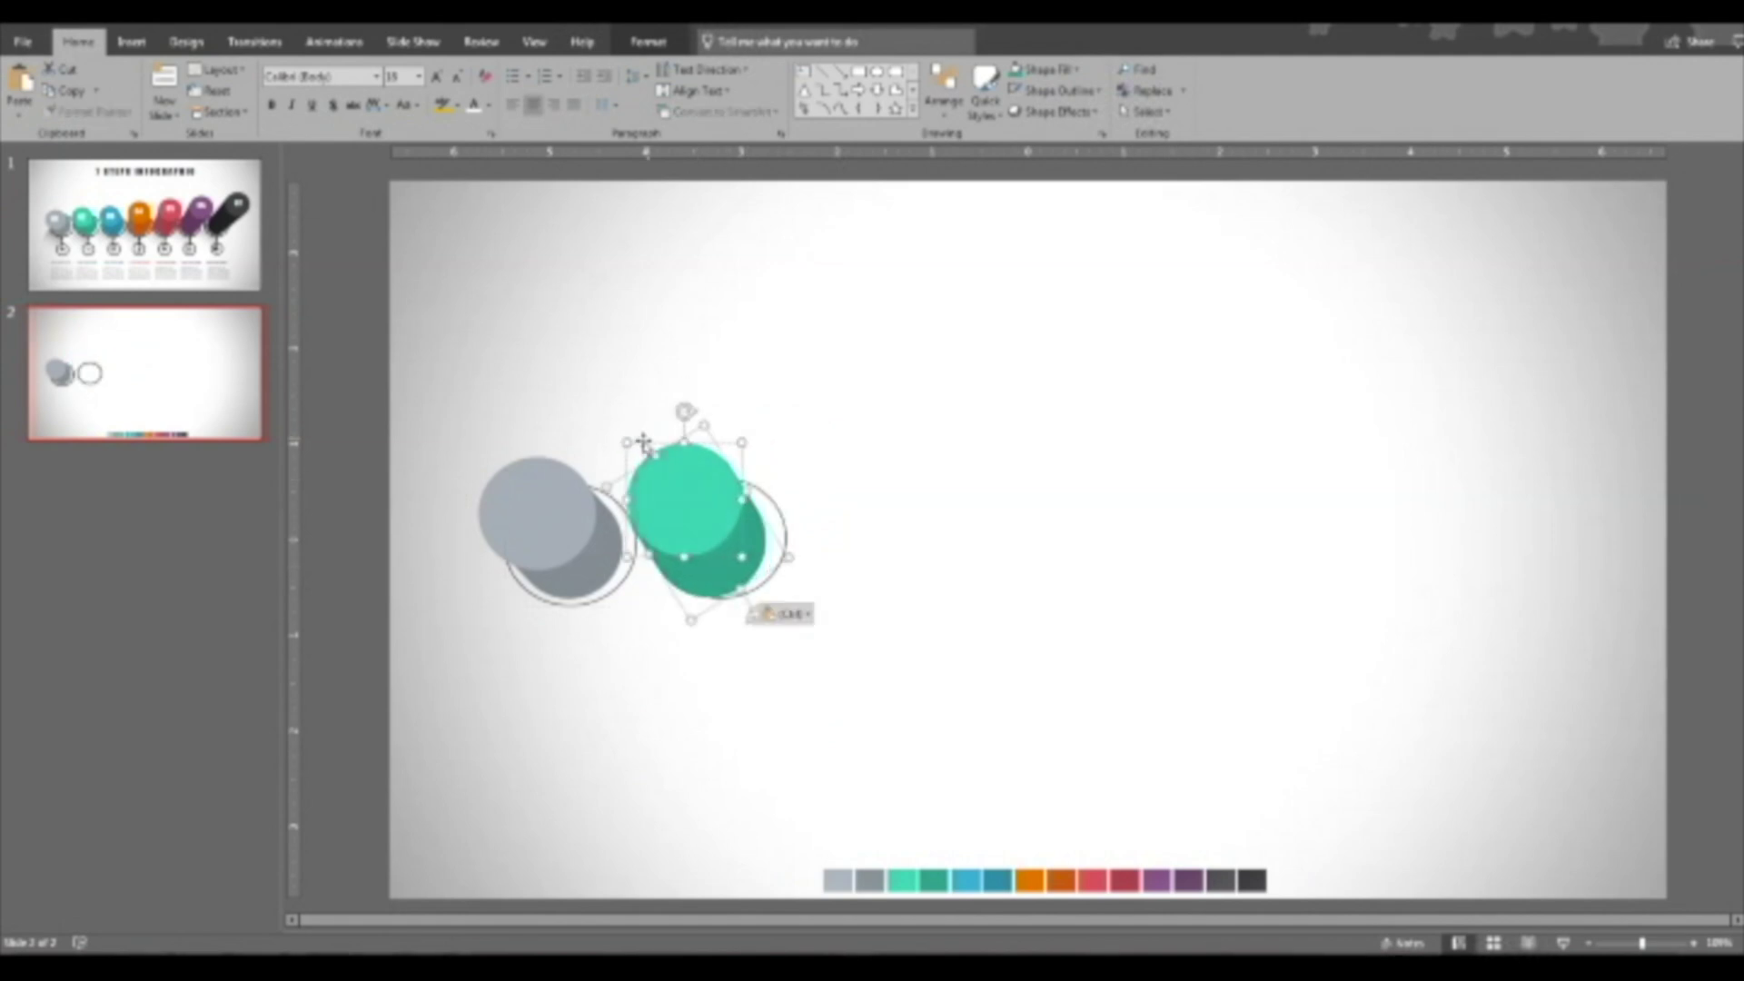
{"action": "left_click", "coordinate": [841, 527]}
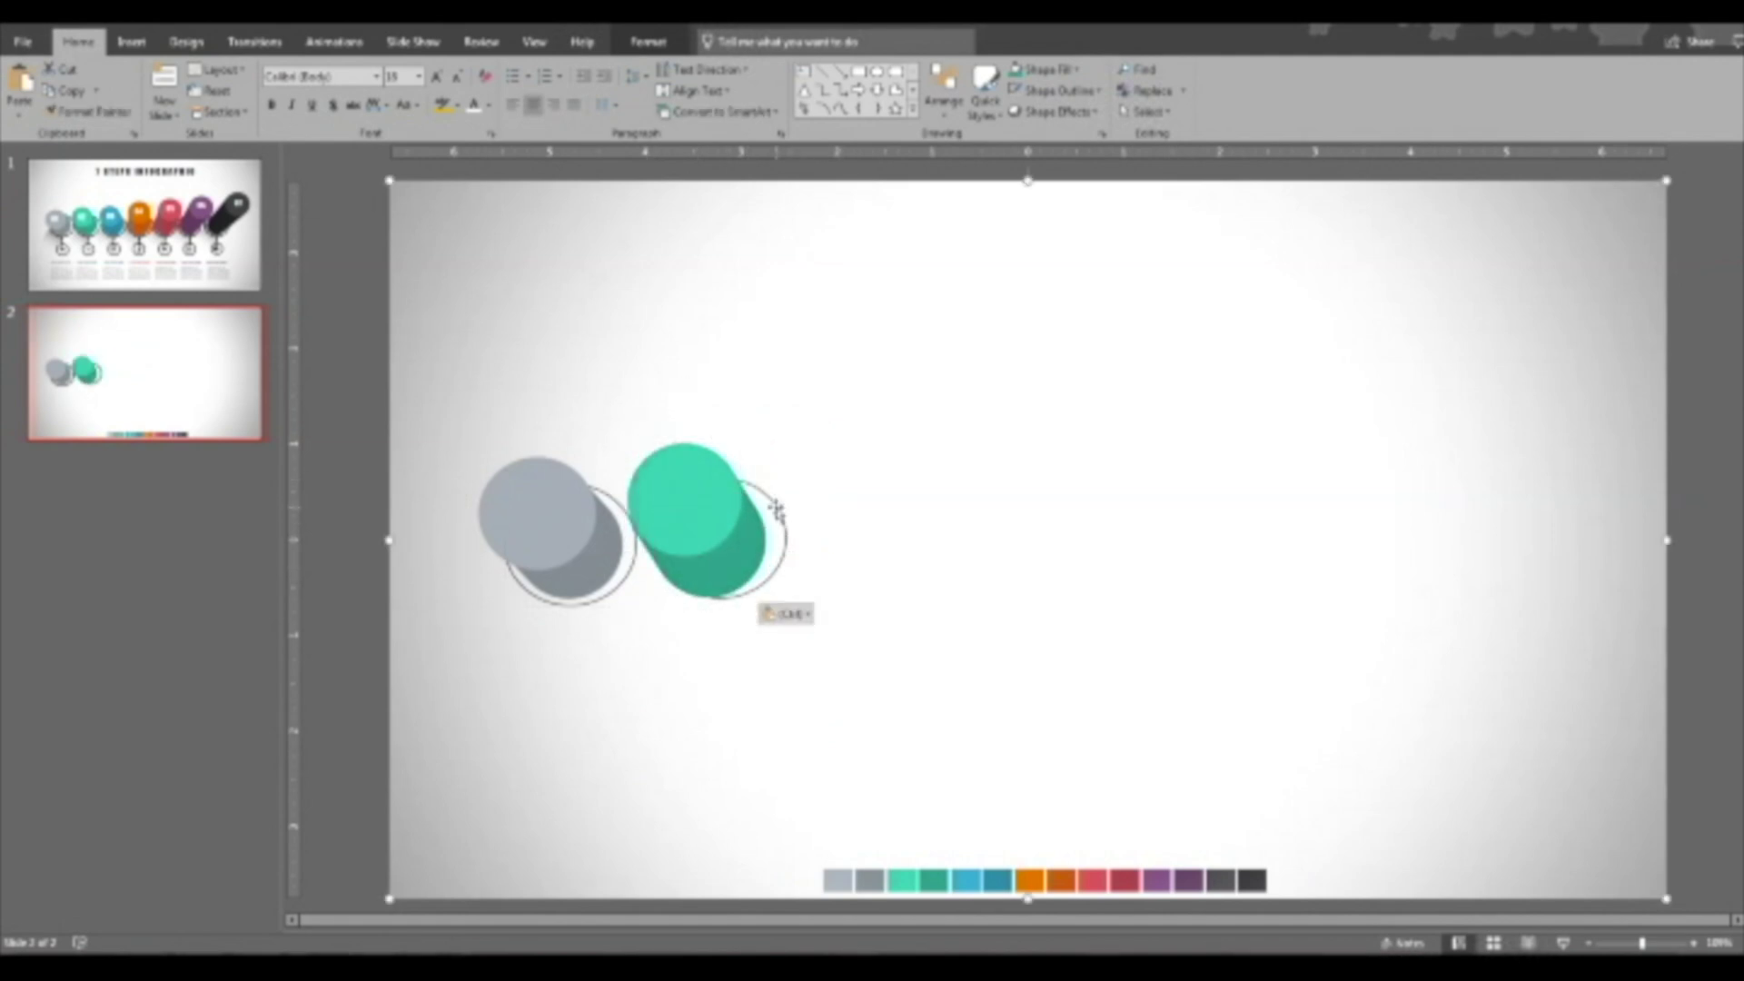
{"action": "left_click_drag", "start_coordinate": [777, 506], "coordinate": [763, 514]}
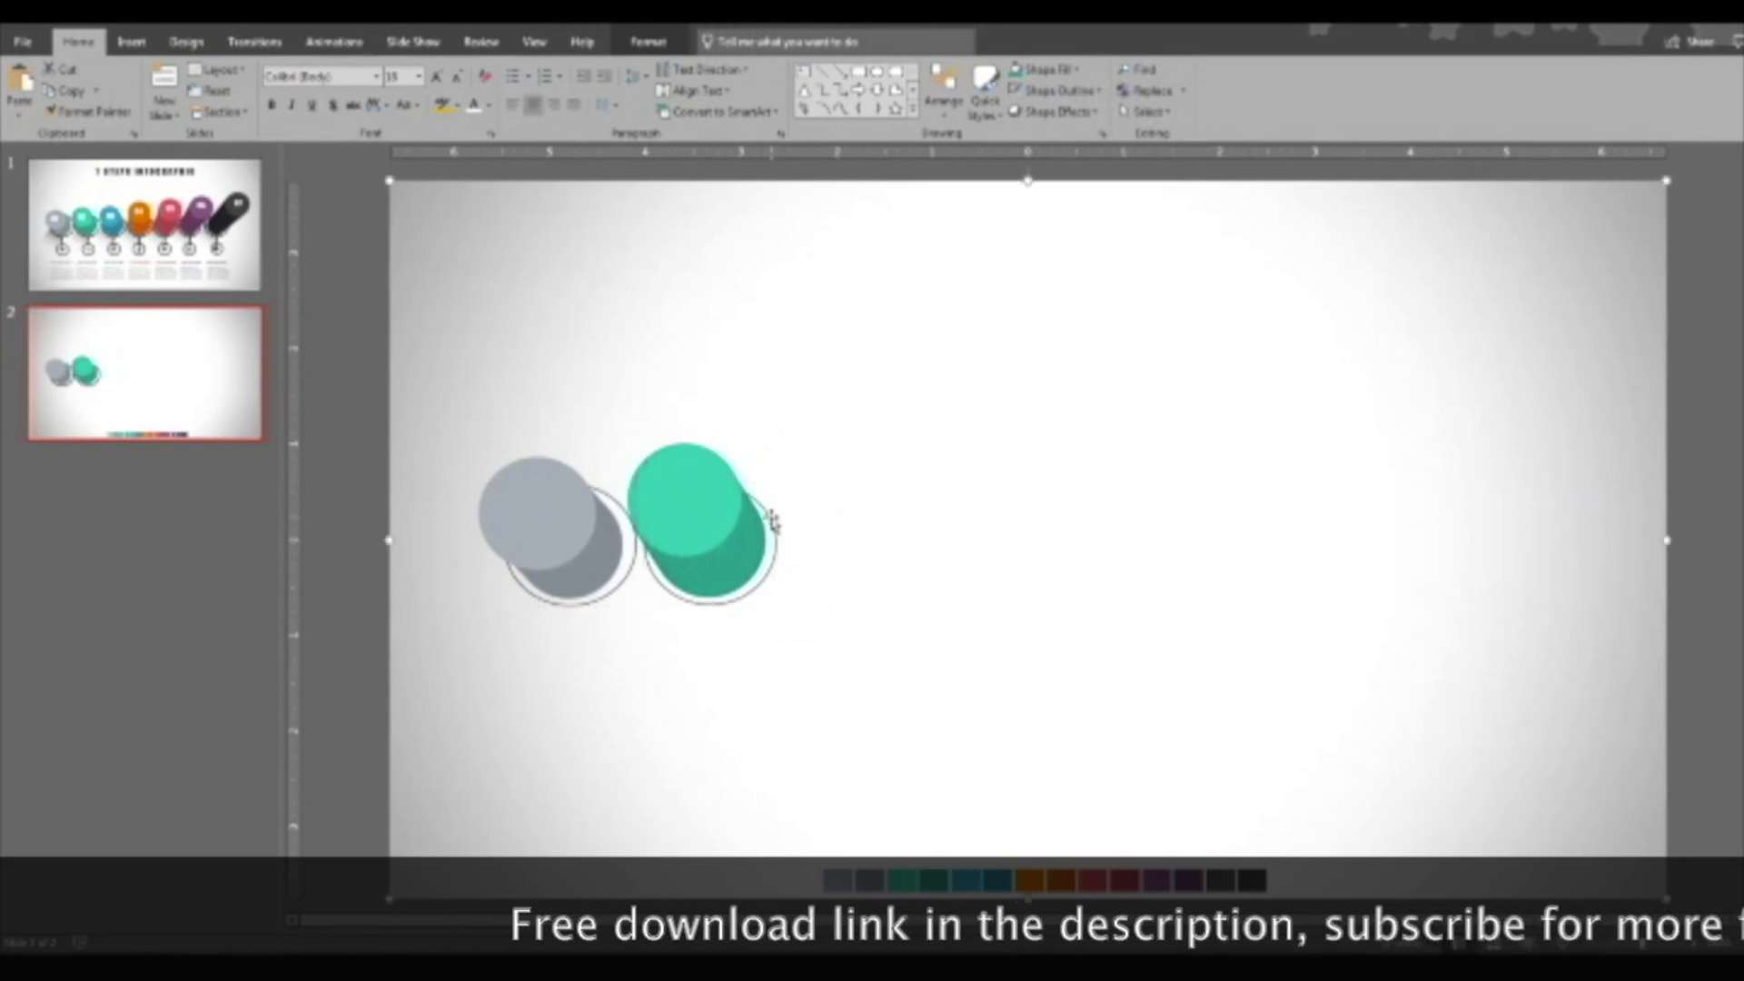
Copy the light green circle and dark green pill to the right, filling the copies light blue and dark blue from the colour strip.
{"action": "left_click_drag", "start_coordinate": [706, 484], "coordinate": [818, 404]}
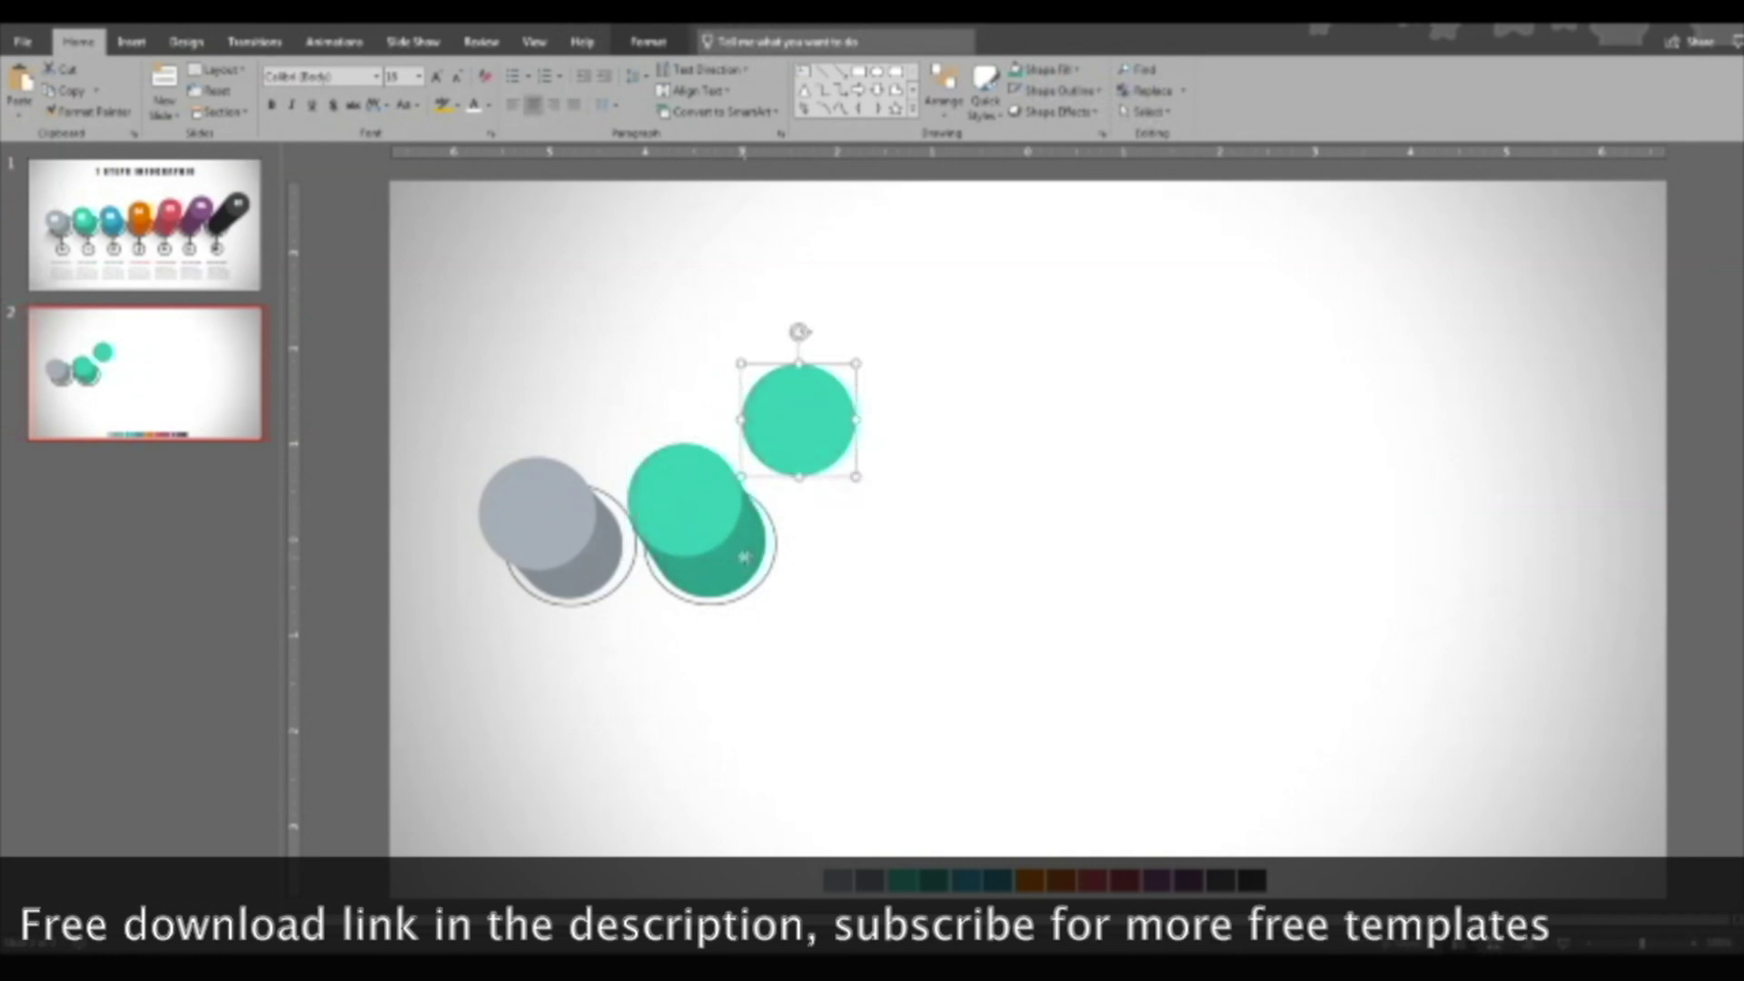
{"action": "left_click_drag", "start_coordinate": [743, 557], "coordinate": [880, 545]}
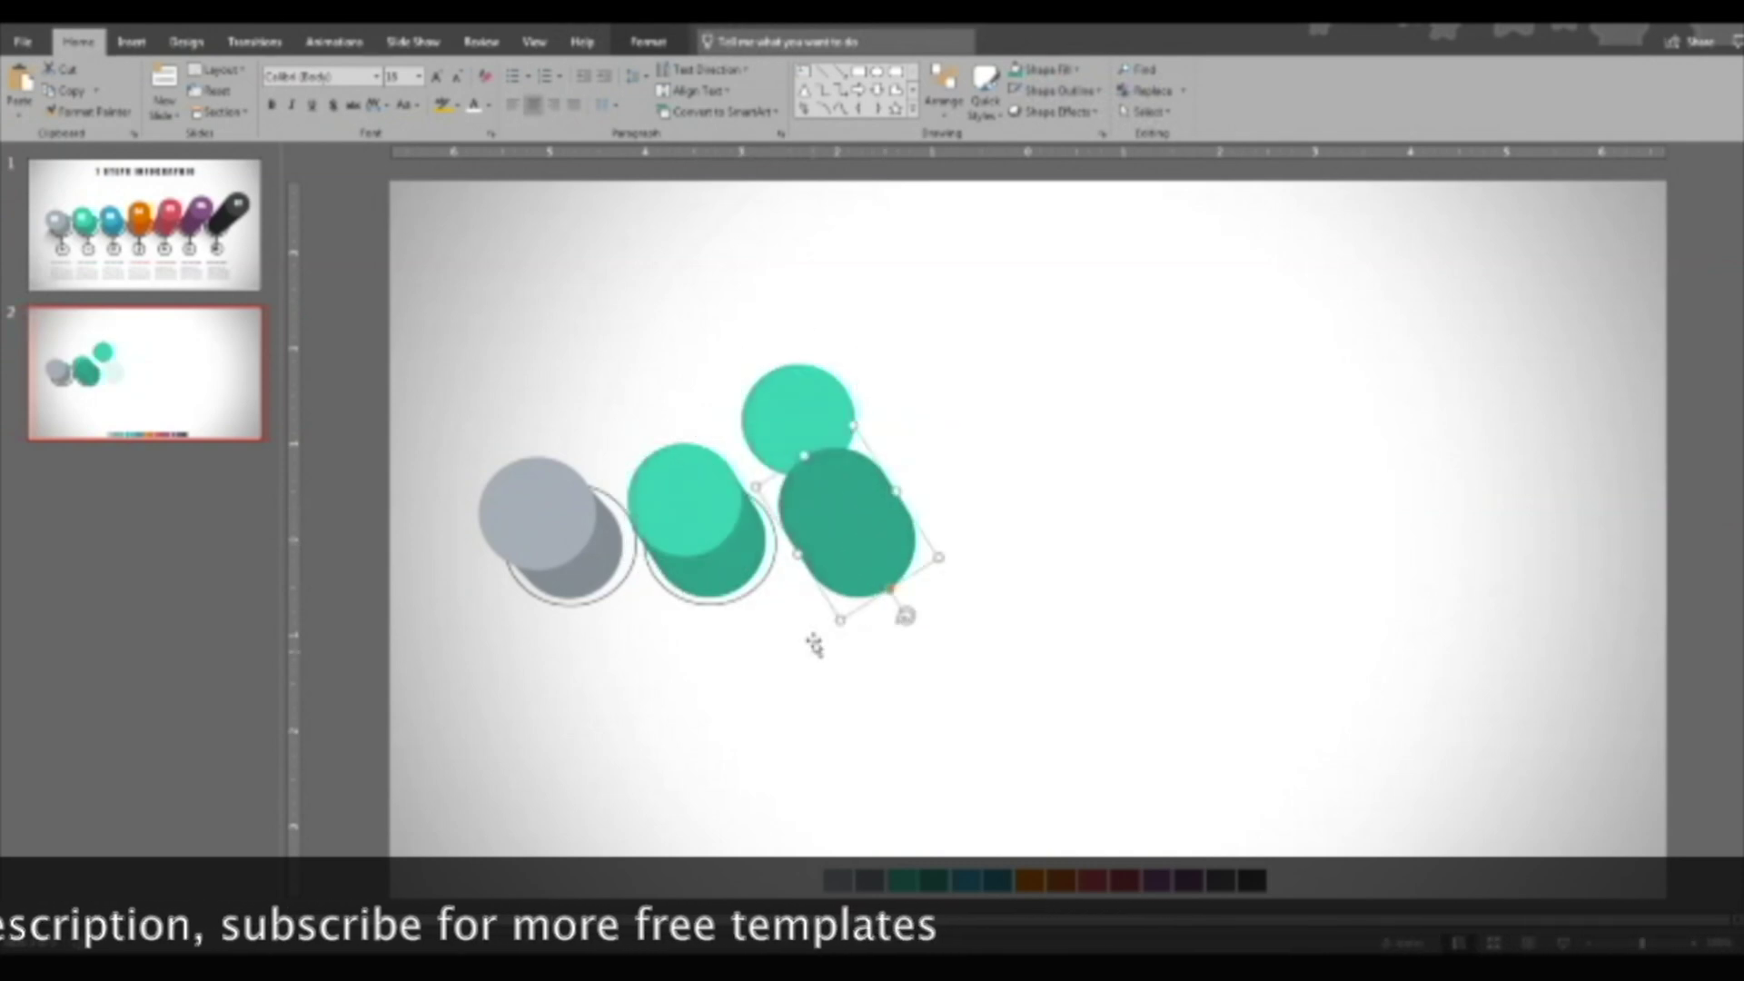
{"action": "left_click", "coordinate": [798, 400]}
{"action": "left_click", "coordinate": [1076, 69]}
{"action": "left_click", "coordinate": [1044, 314]}
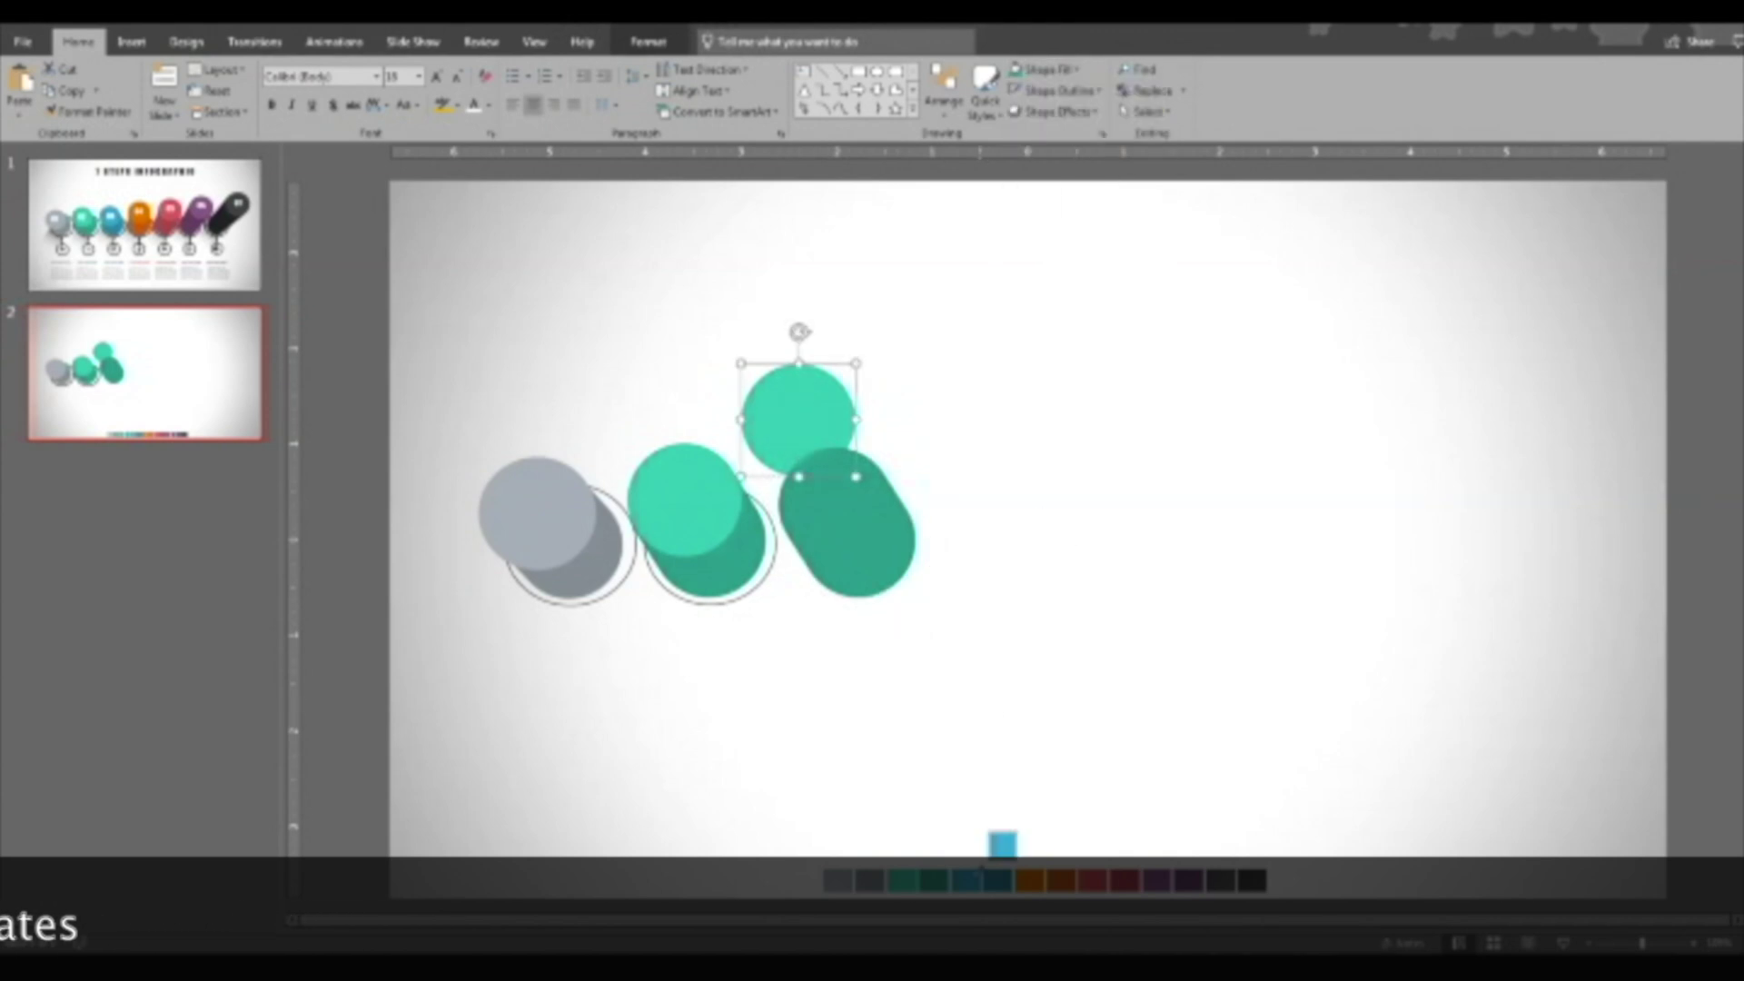
{"action": "left_click", "coordinate": [969, 881]}
{"action": "left_click", "coordinate": [846, 557]}
{"action": "left_click", "coordinate": [1044, 69]}
{"action": "left_click", "coordinate": [1044, 314]}
{"action": "left_click", "coordinate": [999, 880]}
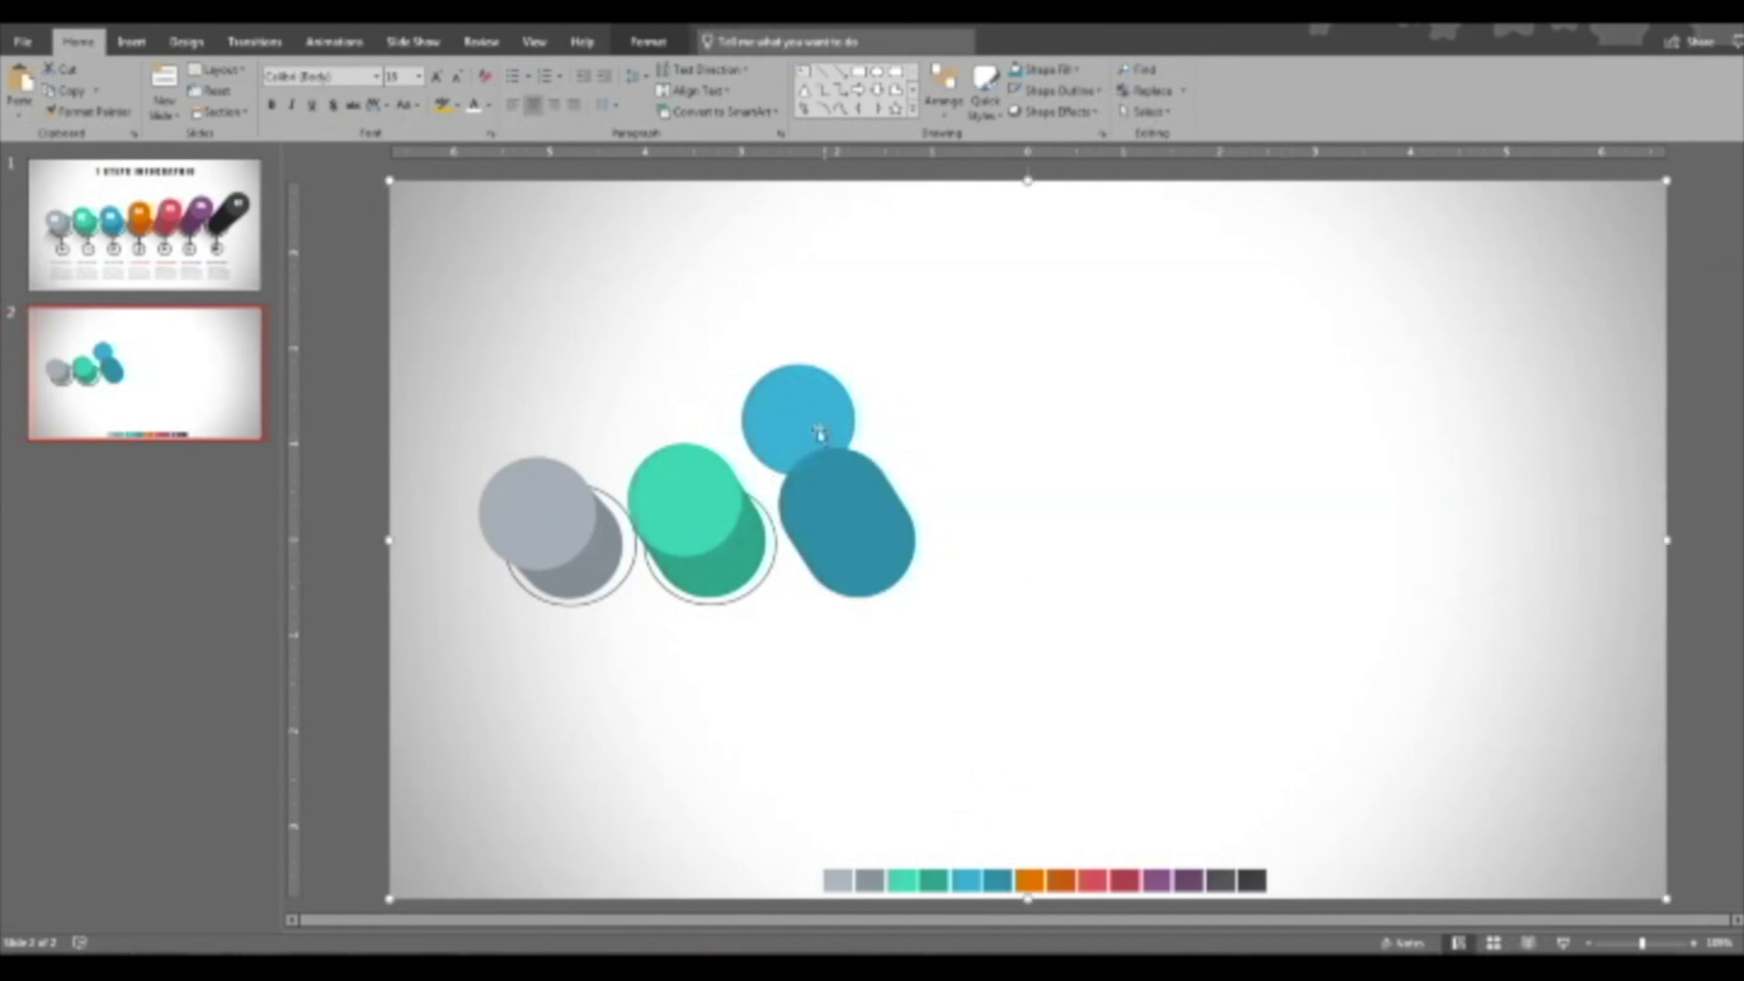
Check the third cylinder on the finished slide and rotate the dark blue pill to a steeper angle.
{"action": "left_click", "coordinate": [808, 411]}
{"action": "left_click", "coordinate": [868, 538]}
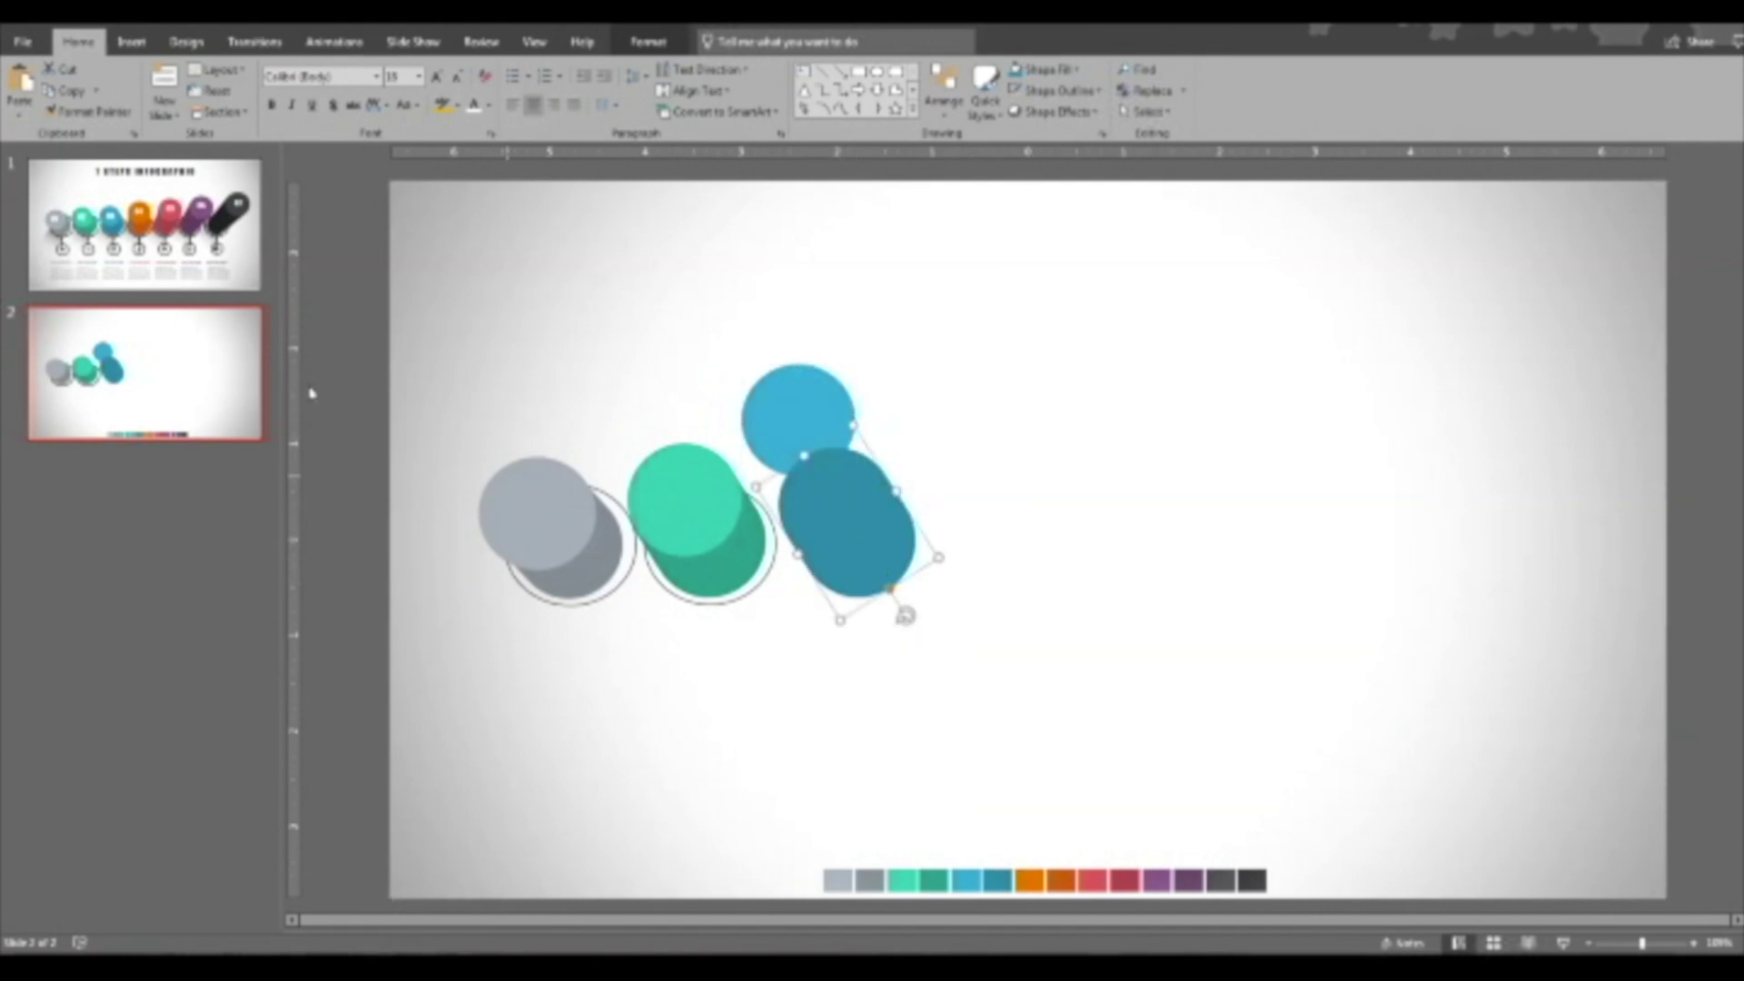
{"action": "left_click", "coordinate": [103, 253]}
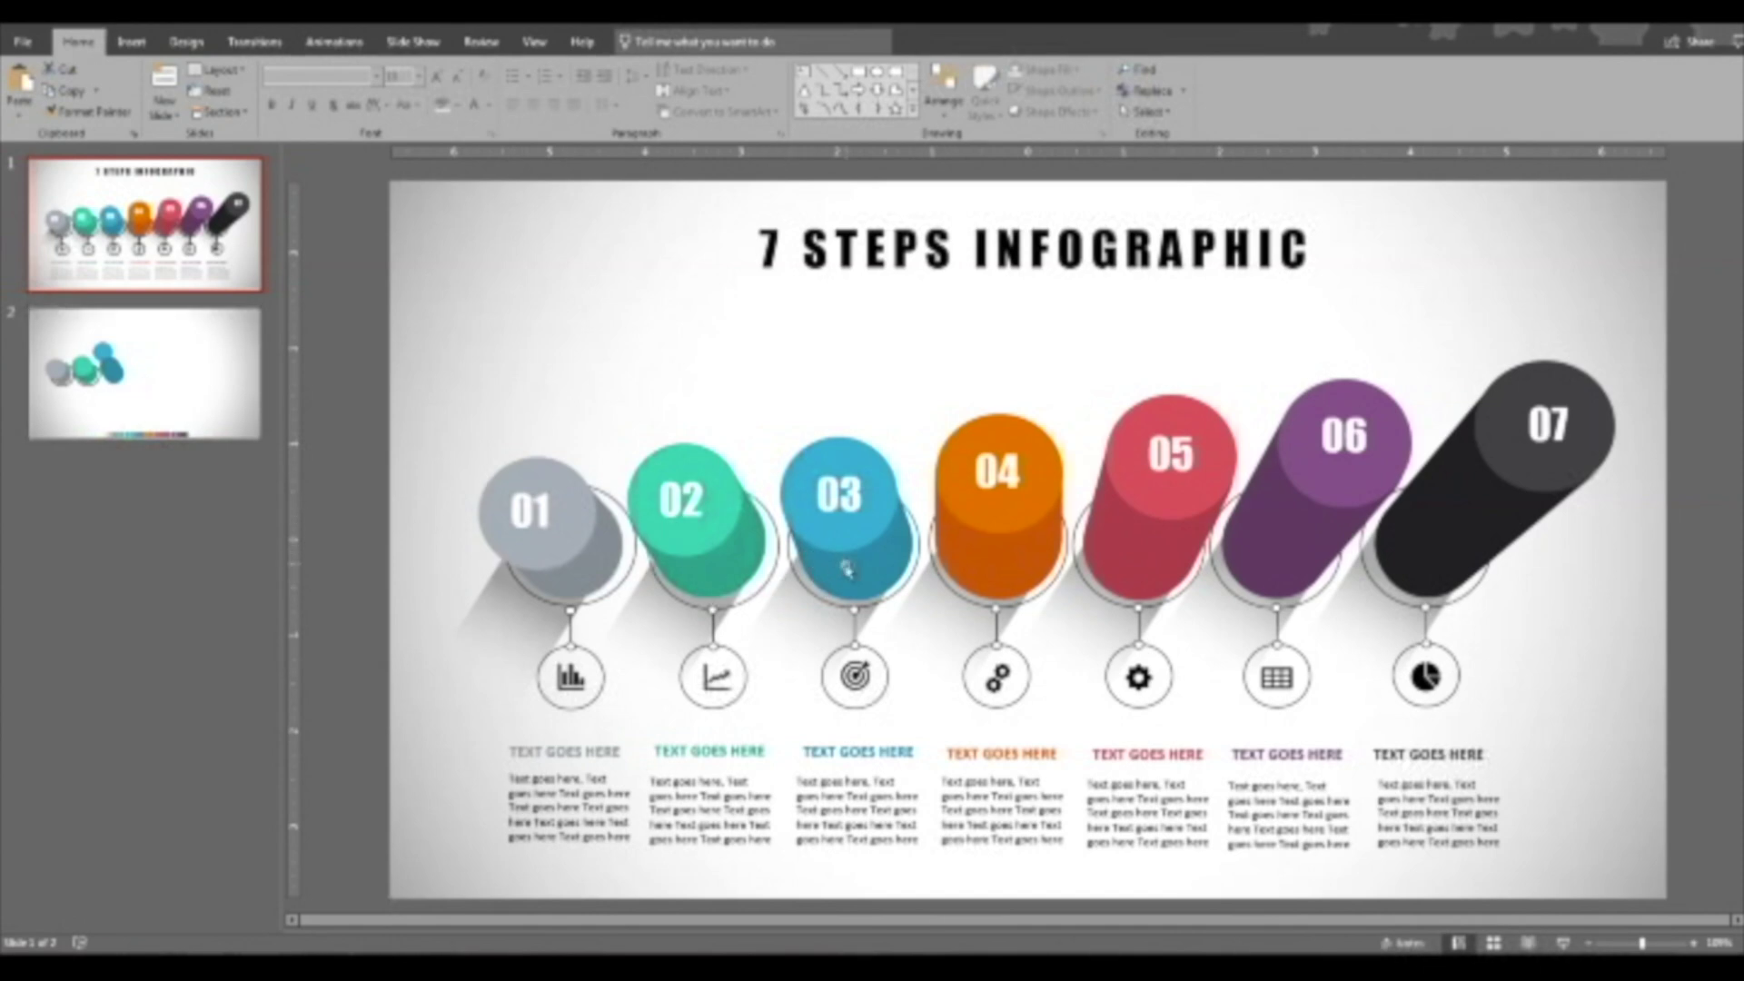
{"action": "left_click", "coordinate": [172, 391]}
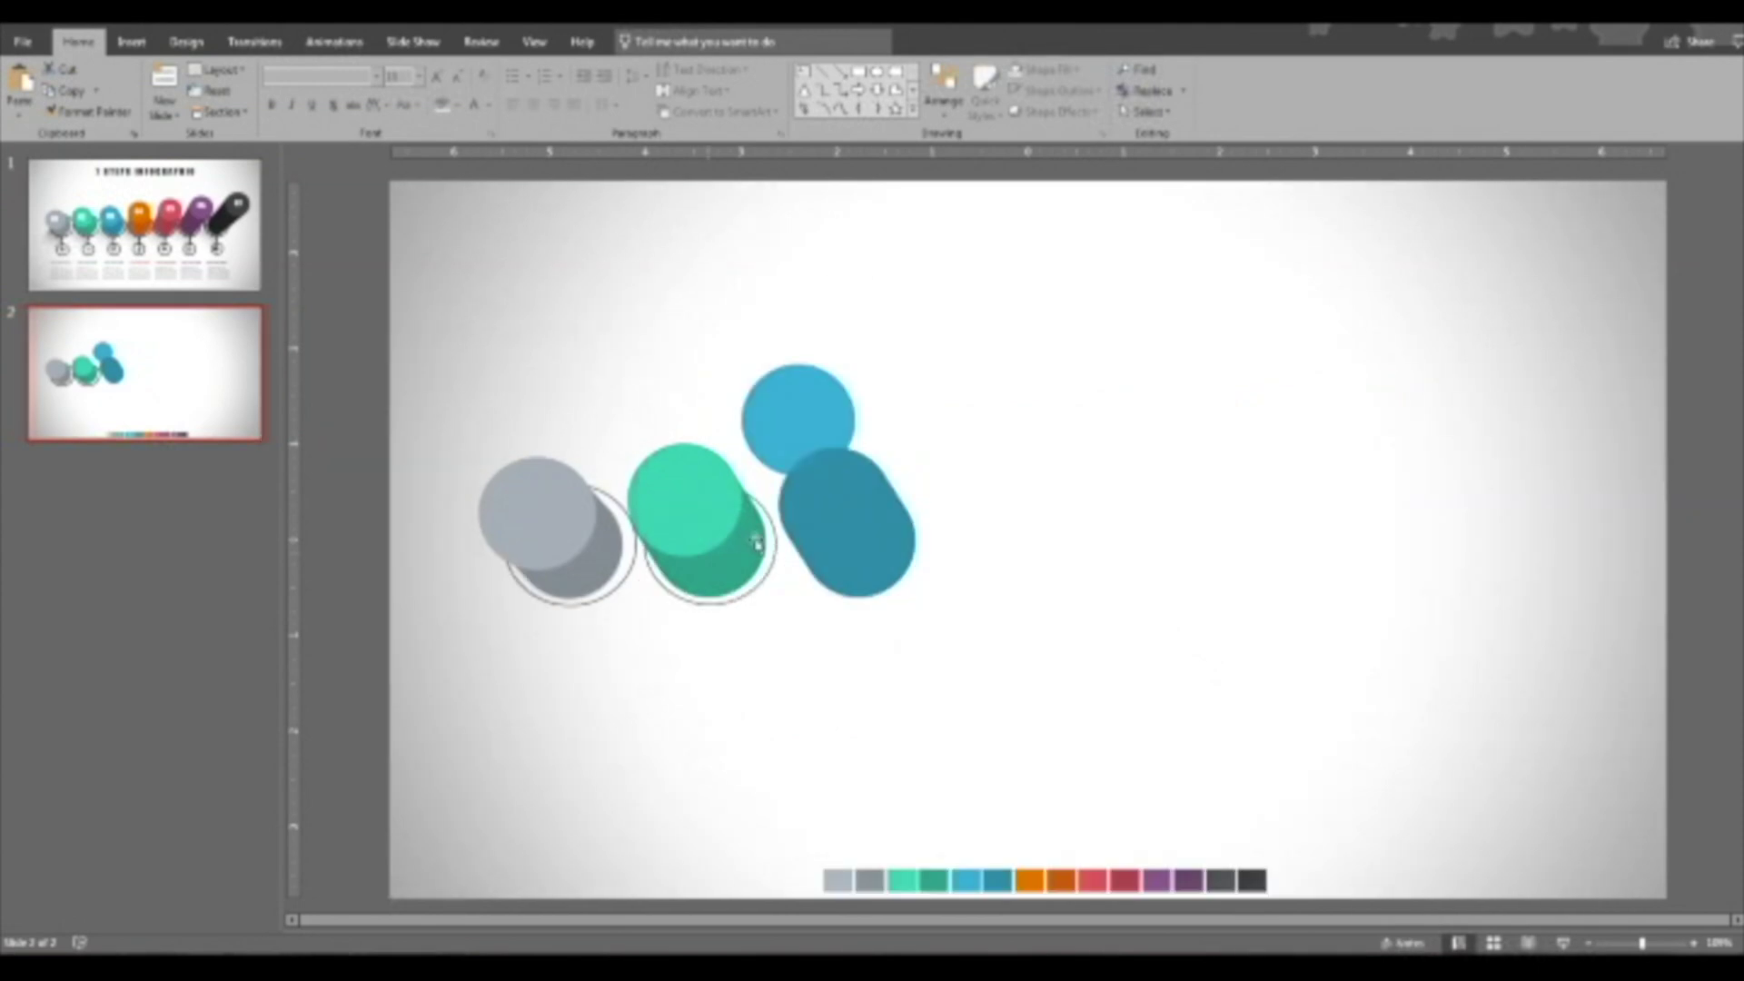
{"action": "left_click", "coordinate": [834, 532]}
{"action": "left_click_drag", "start_coordinate": [907, 616], "coordinate": [865, 623]}
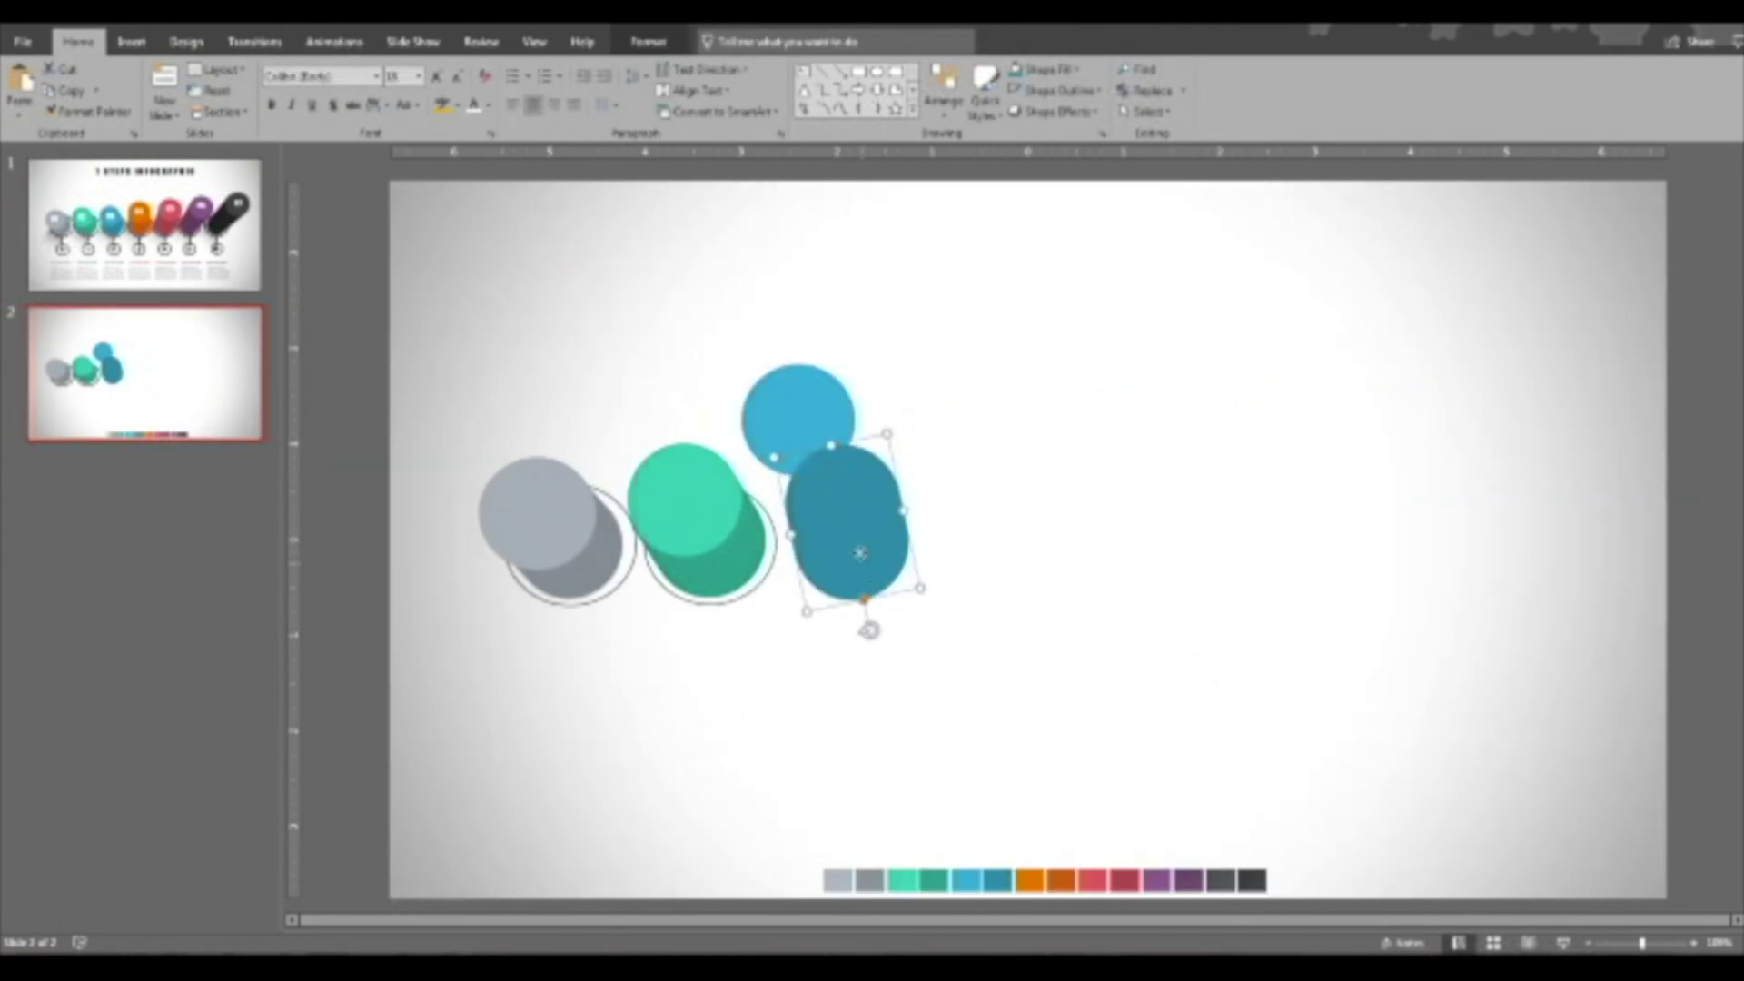
Duplicate the second outlined circle and place the copy around the dark blue pill's base.
{"action": "left_click", "coordinate": [764, 577]}
{"action": "key", "text": "ctrl+d"}
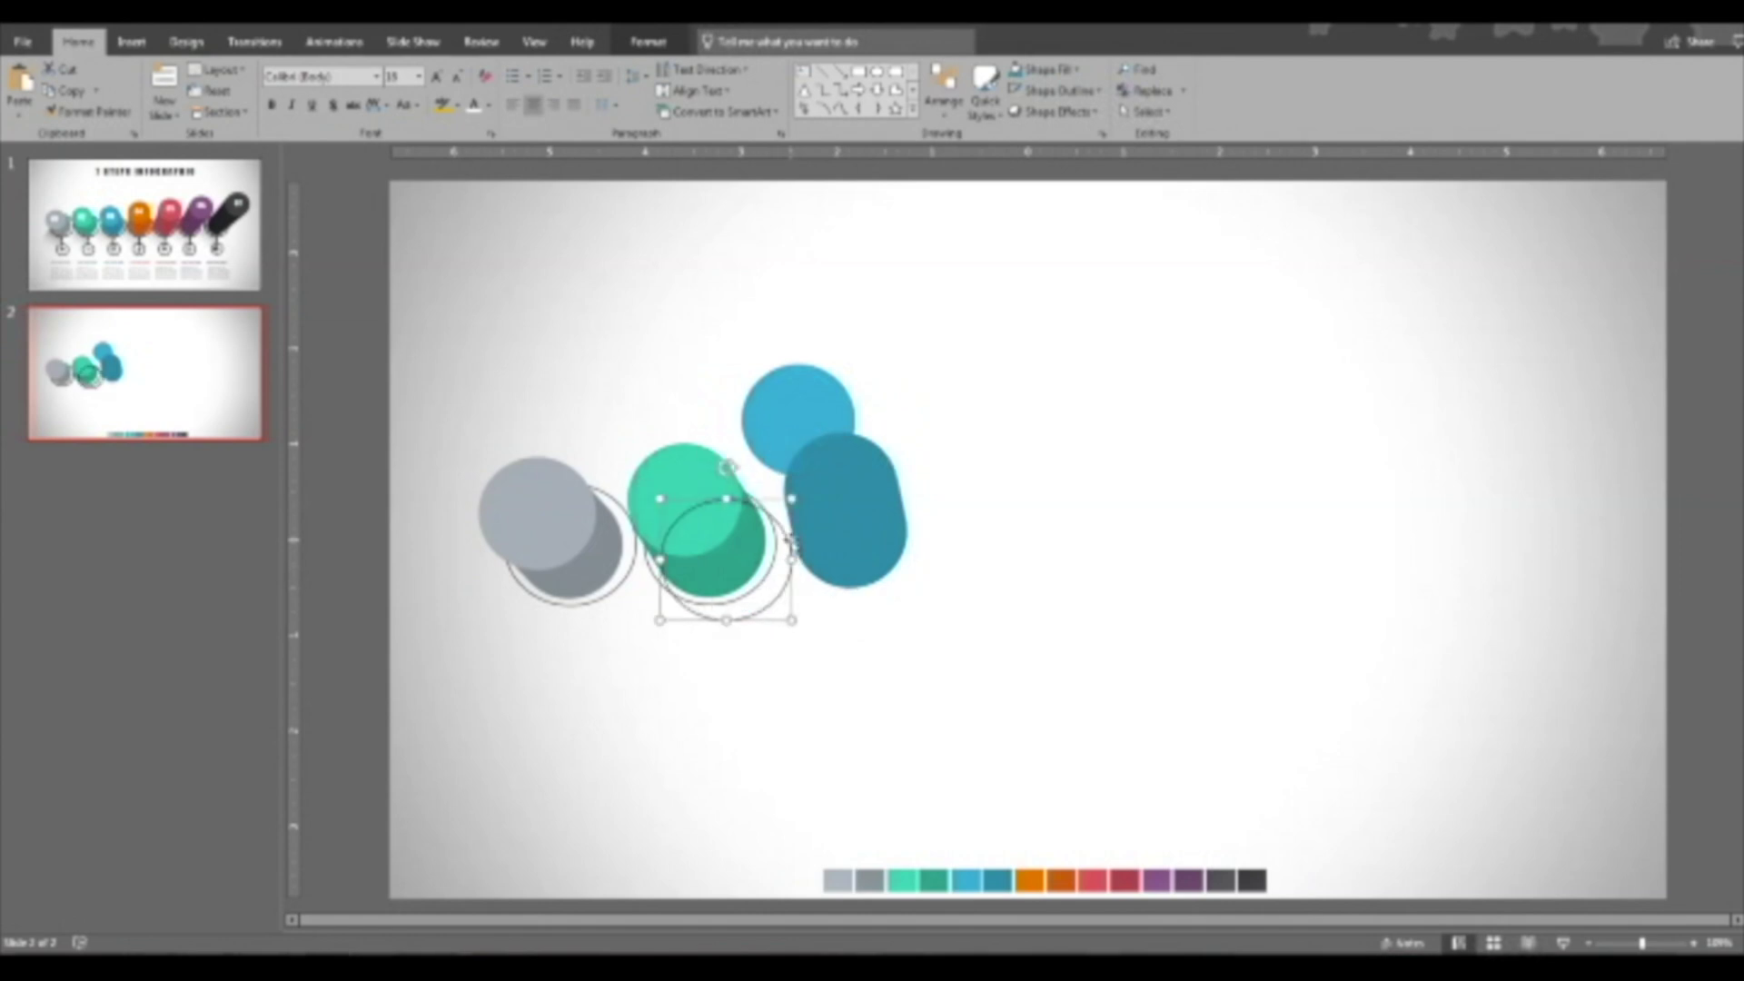
{"action": "left_click_drag", "start_coordinate": [791, 537], "coordinate": [916, 525]}
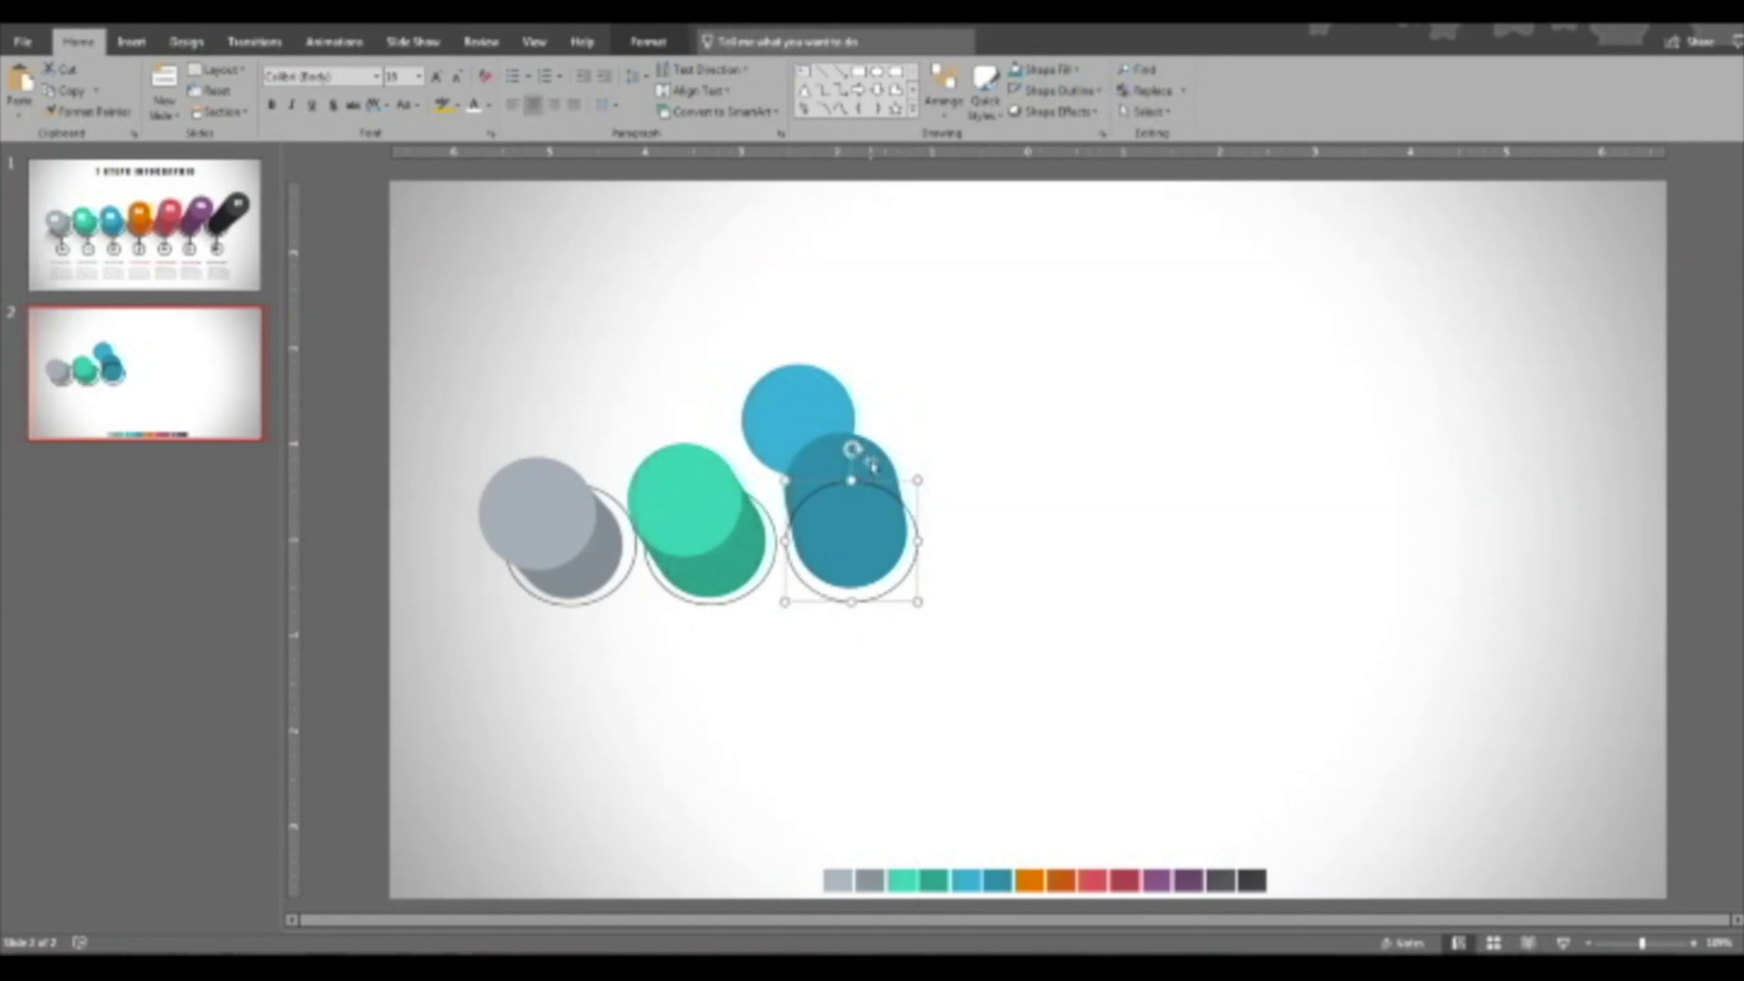
Bring the dark blue pill and the light blue circle to the front, placing the circle over the pill's upper end.
{"action": "right_click", "coordinate": [869, 461]}
{"action": "left_click", "coordinate": [946, 635]}
{"action": "left_click", "coordinate": [920, 500]}
{"action": "left_click", "coordinate": [787, 409]}
{"action": "right_click", "coordinate": [790, 411]}
{"action": "left_click", "coordinate": [854, 518]}
{"action": "mouse_move", "coordinate": [802, 413]}
{"action": "left_mouse_down"}
{"action": "mouse_move", "coordinate": [840, 475]}
{"action": "mouse_move", "coordinate": [828, 408]}
{"action": "left_mouse_up"}
{"action": "left_click", "coordinate": [847, 531]}
{"action": "left_click", "coordinate": [809, 477]}
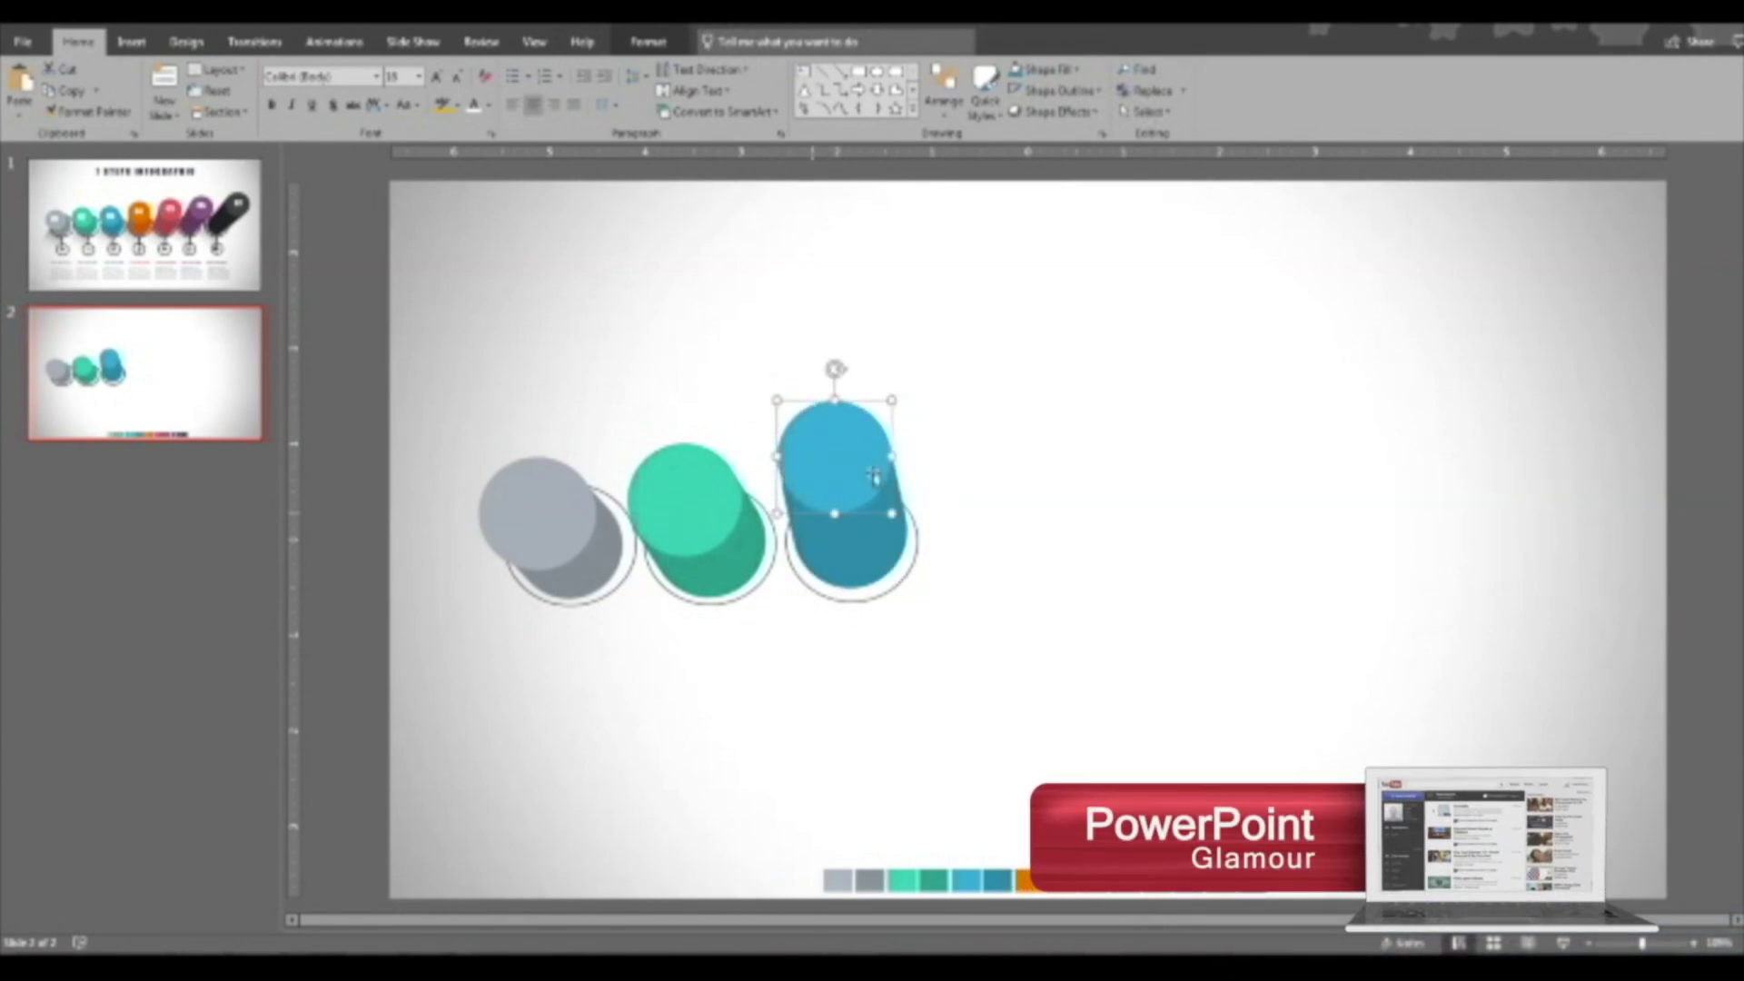
Replace the blue circle and pill with a pasted pair and nudge them up and left inside the third outlined circle.
{"action": "left_click", "coordinate": [979, 535]}
{"action": "left_click", "coordinate": [877, 559]}
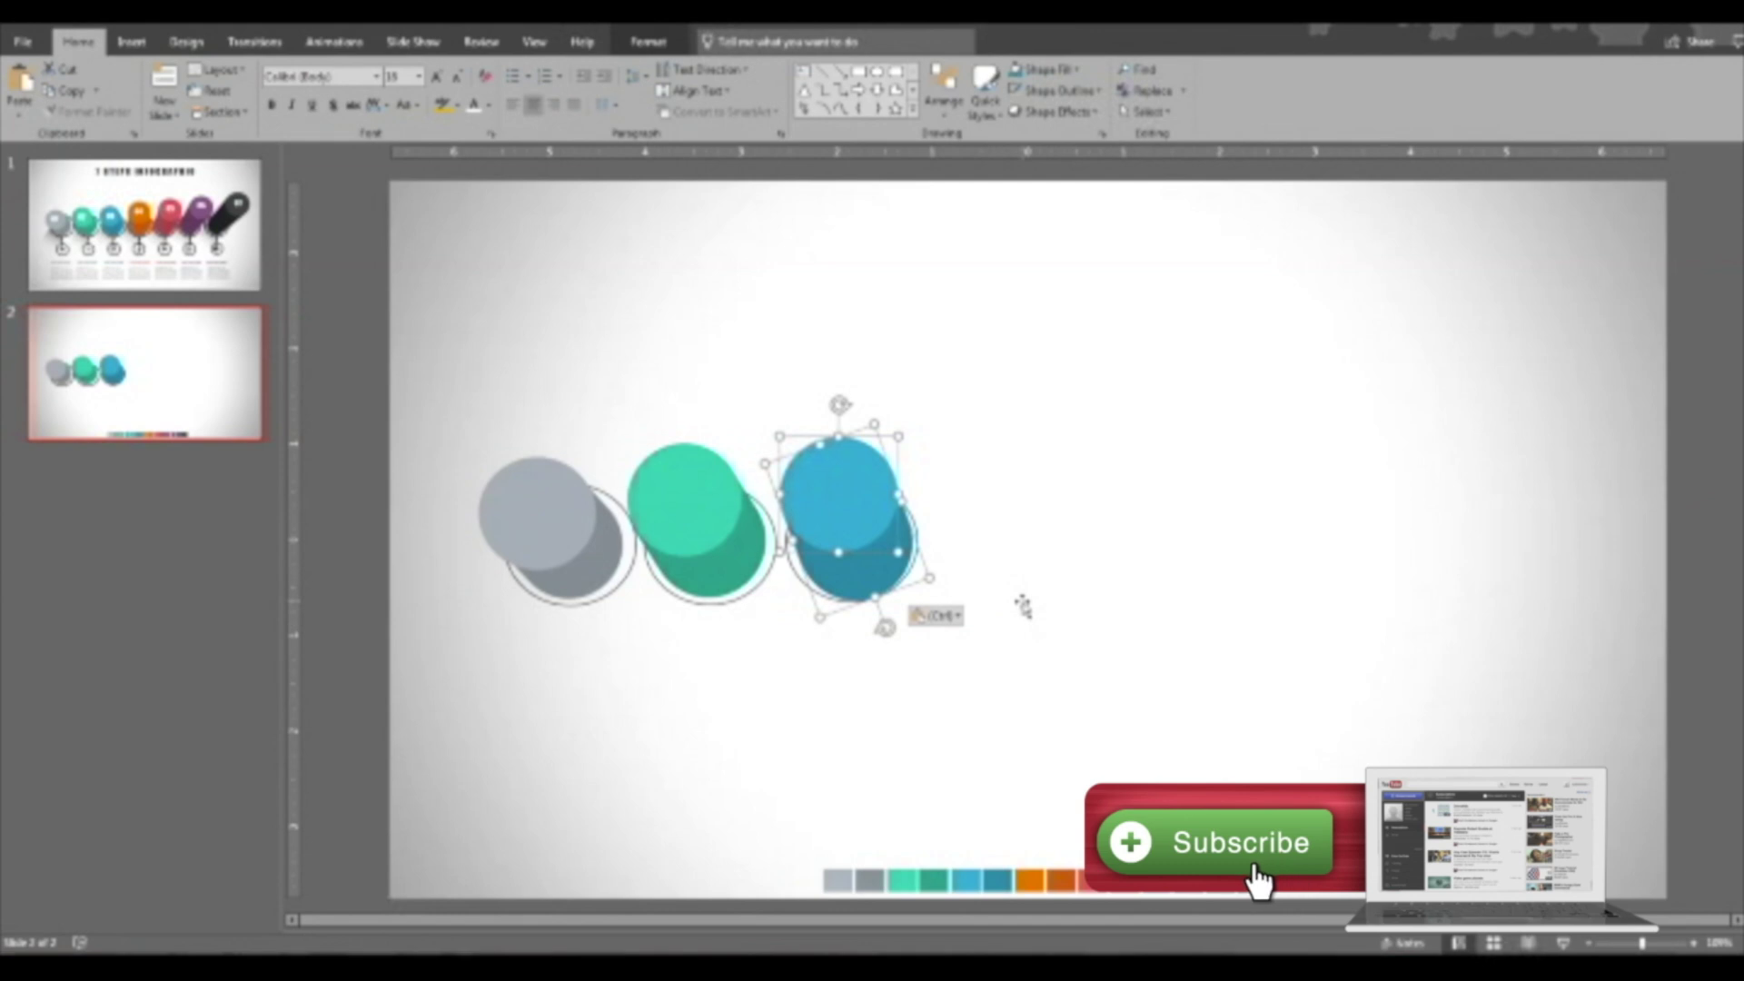
{"action": "key", "text": "ctrl+Up"}
{"action": "key", "text": "ctrl+Up"}
{"action": "key", "text": "ctrl+Left"}
{"action": "key", "text": "ctrl+Left"}
{"action": "key", "text": "ctrl+Left"}
{"action": "key", "text": "ctrl+Up"}
{"action": "key", "text": "ctrl+Up"}
{"action": "left_click", "coordinate": [1024, 605]}
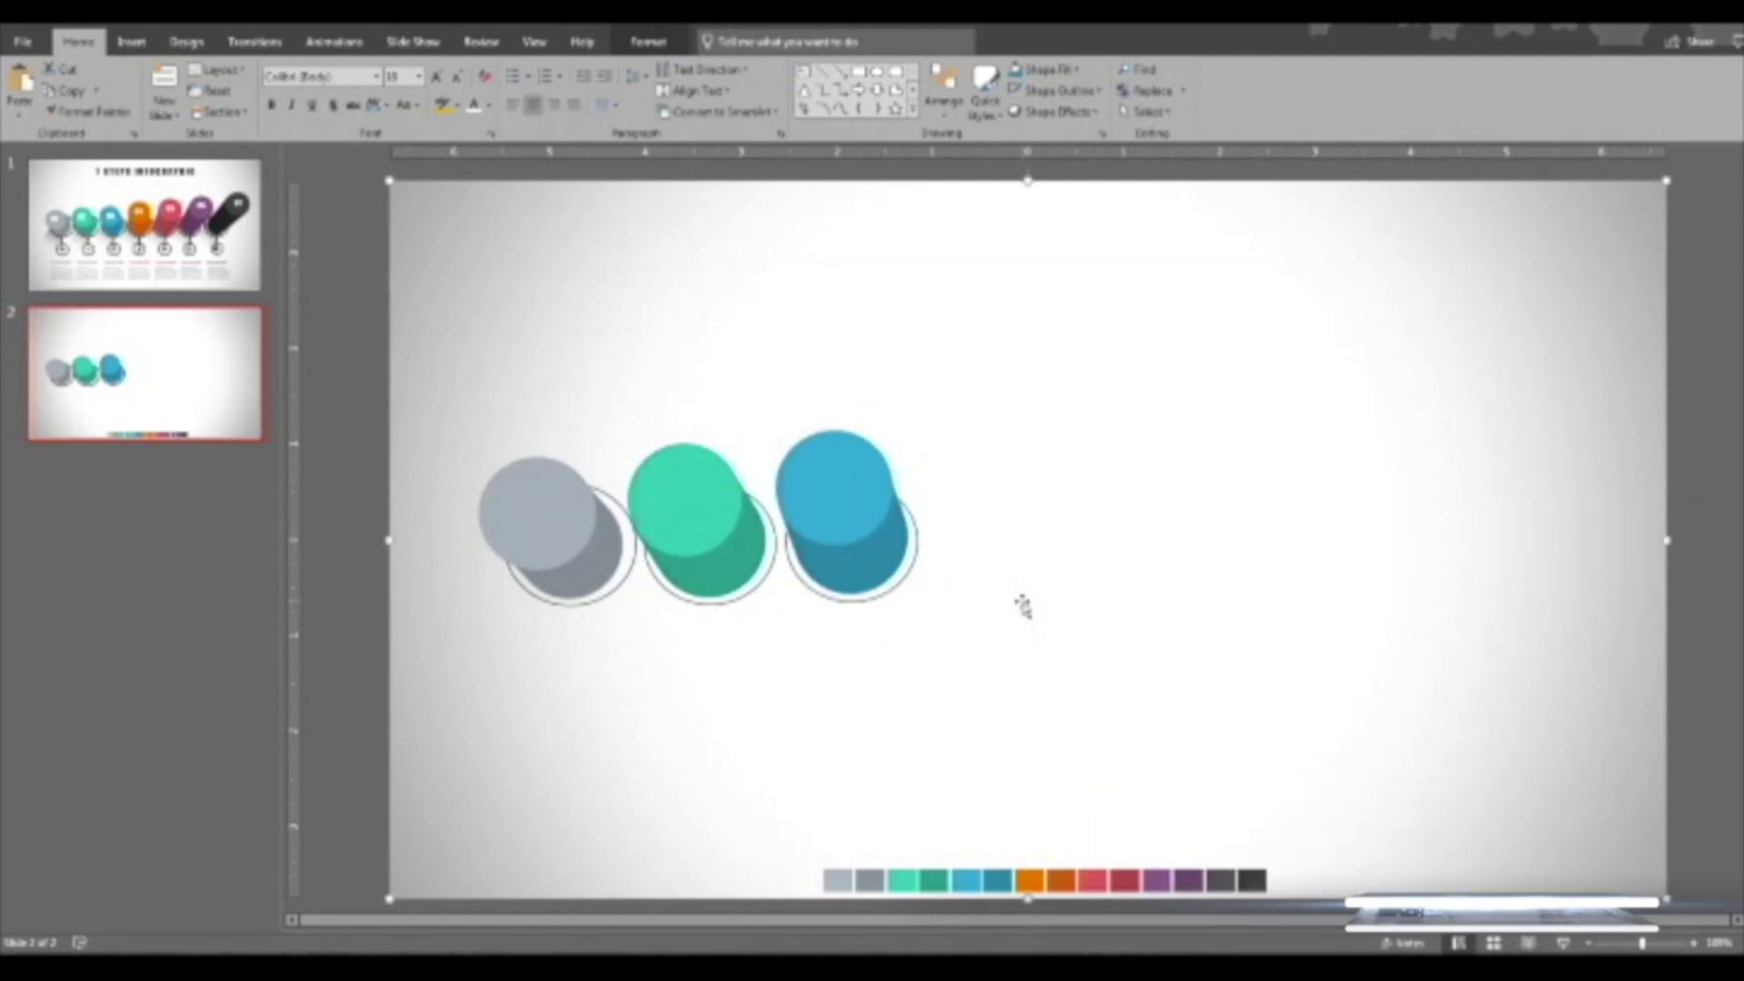
Copy the light blue circle to the right and fill the copy with orange from the colour strip.
{"action": "left_click", "coordinate": [914, 525]}
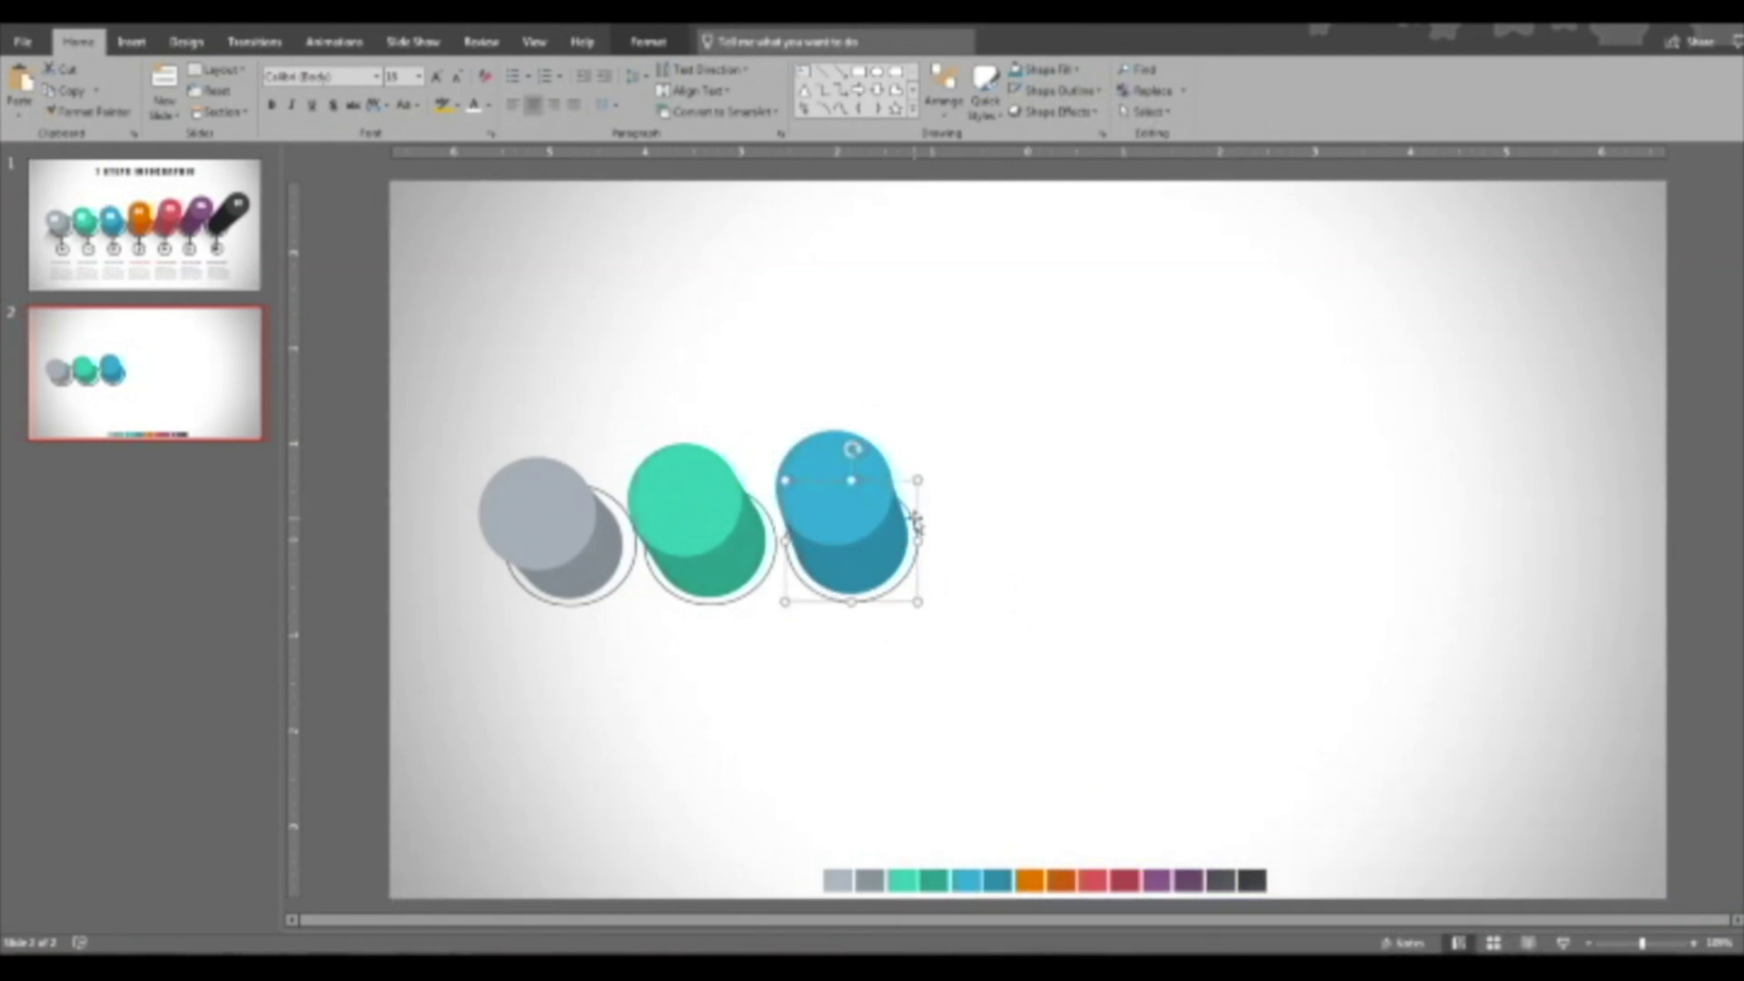
{"action": "left_click", "coordinate": [814, 456]}
{"action": "left_click_drag", "start_coordinate": [855, 483], "coordinate": [1003, 459]}
{"action": "left_click", "coordinate": [1081, 75]}
{"action": "left_click", "coordinate": [1071, 312]}
{"action": "left_click", "coordinate": [1029, 881]}
{"action": "left_click", "coordinate": [965, 683]}
Copy the dark blue pill to below the orange circle and fill the copy with dark orange from the colour strip.
{"action": "left_click", "coordinate": [872, 572]}
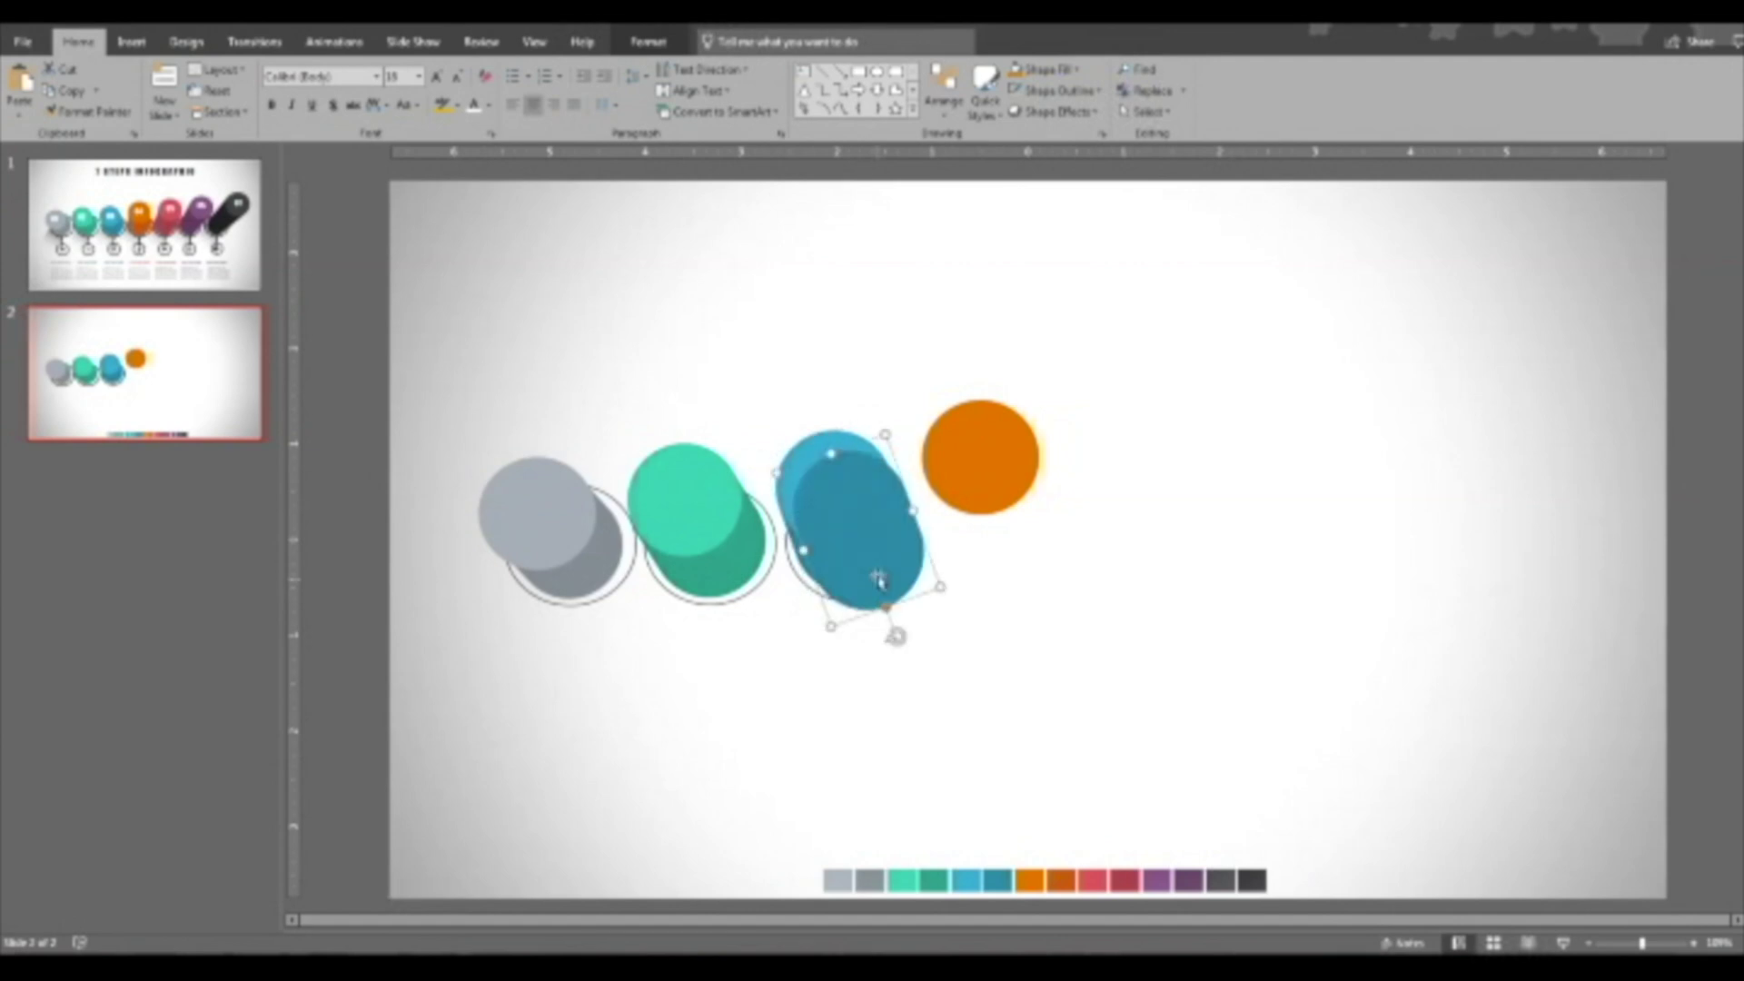
{"action": "left_click_drag", "start_coordinate": [881, 576], "coordinate": [1033, 582]}
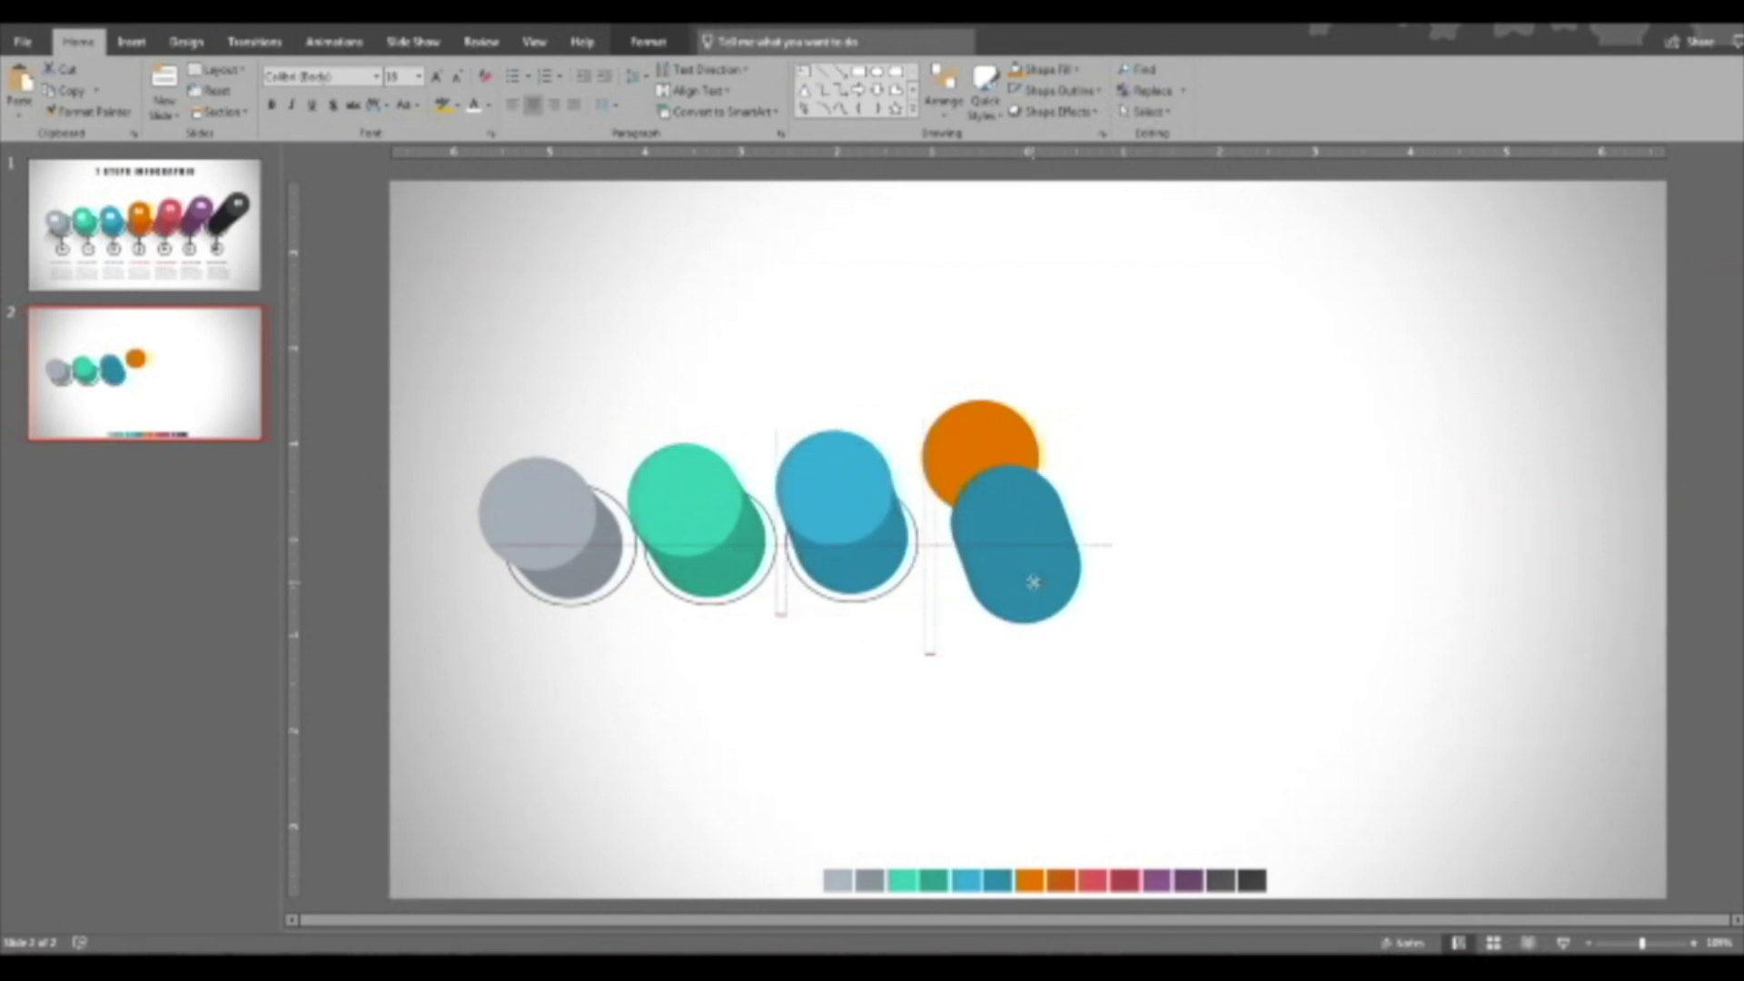
{"action": "left_click_drag", "start_coordinate": [1033, 582], "coordinate": [988, 553]}
{"action": "left_click", "coordinate": [1079, 75]}
{"action": "left_click", "coordinate": [1072, 312]}
{"action": "left_click", "coordinate": [1067, 885]}
Bring the orange circle to the front over the dark orange pill's upper end.
{"action": "right_click", "coordinate": [982, 408]}
{"action": "left_click", "coordinate": [1090, 585]}
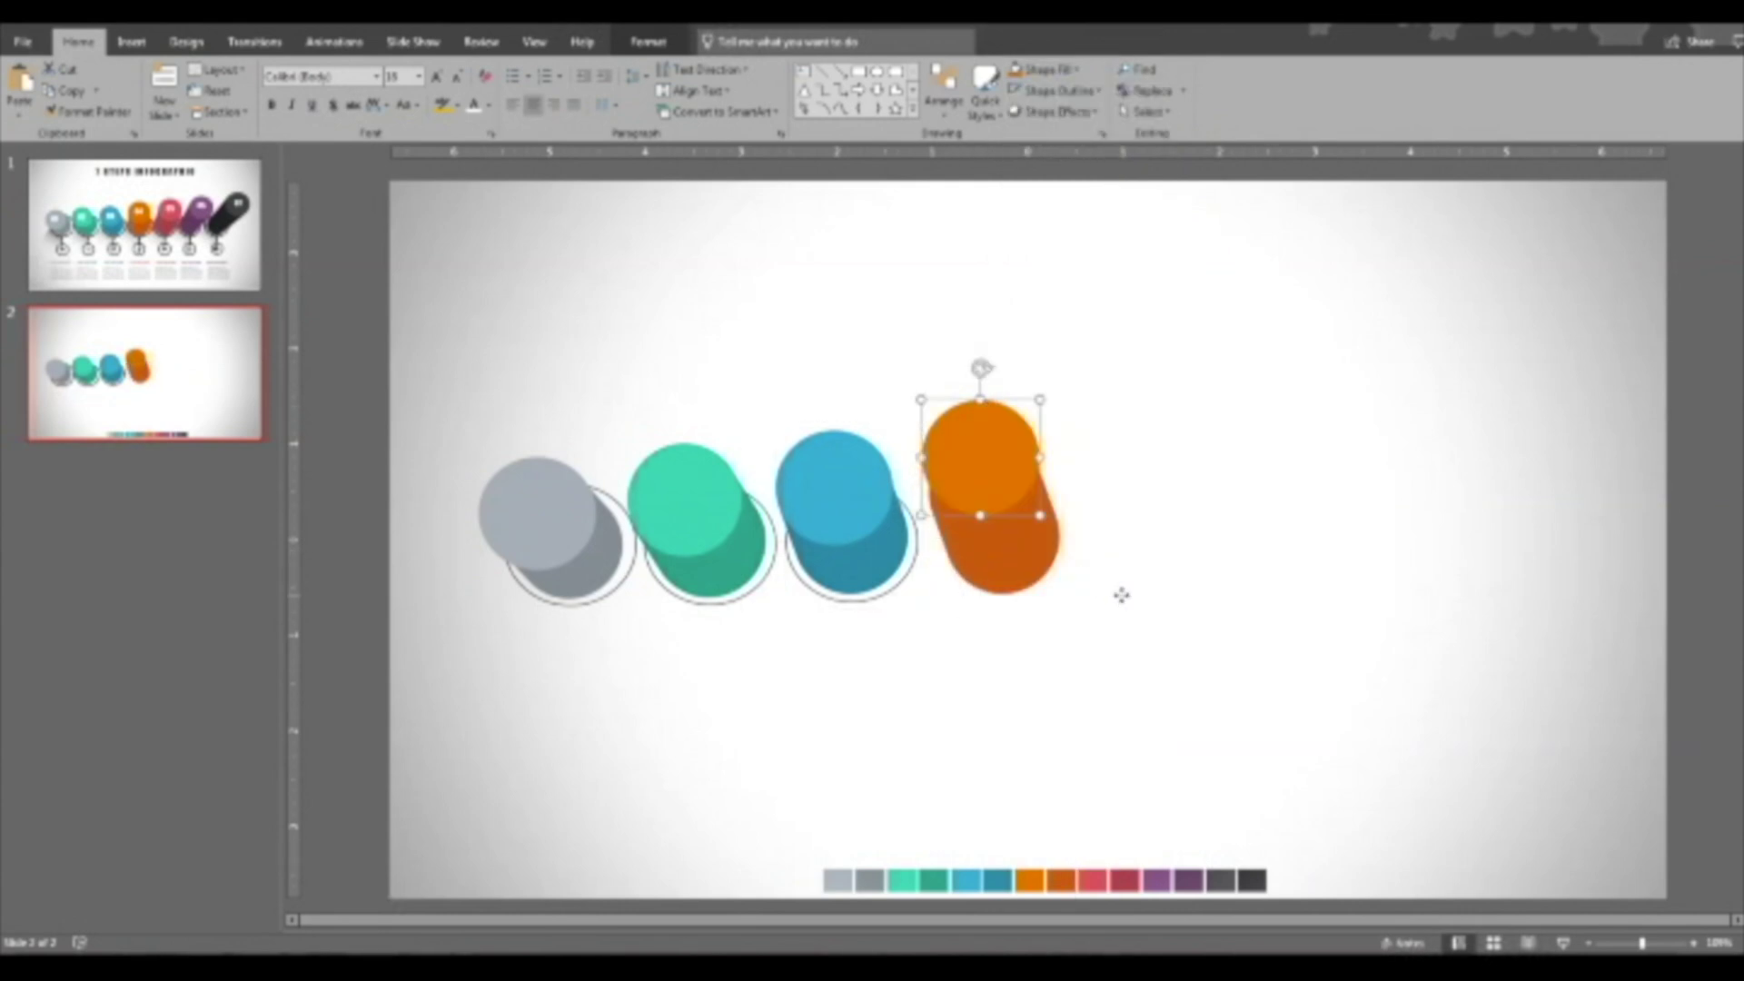
{"action": "left_click", "coordinate": [1121, 597]}
{"action": "left_click", "coordinate": [1000, 567]}
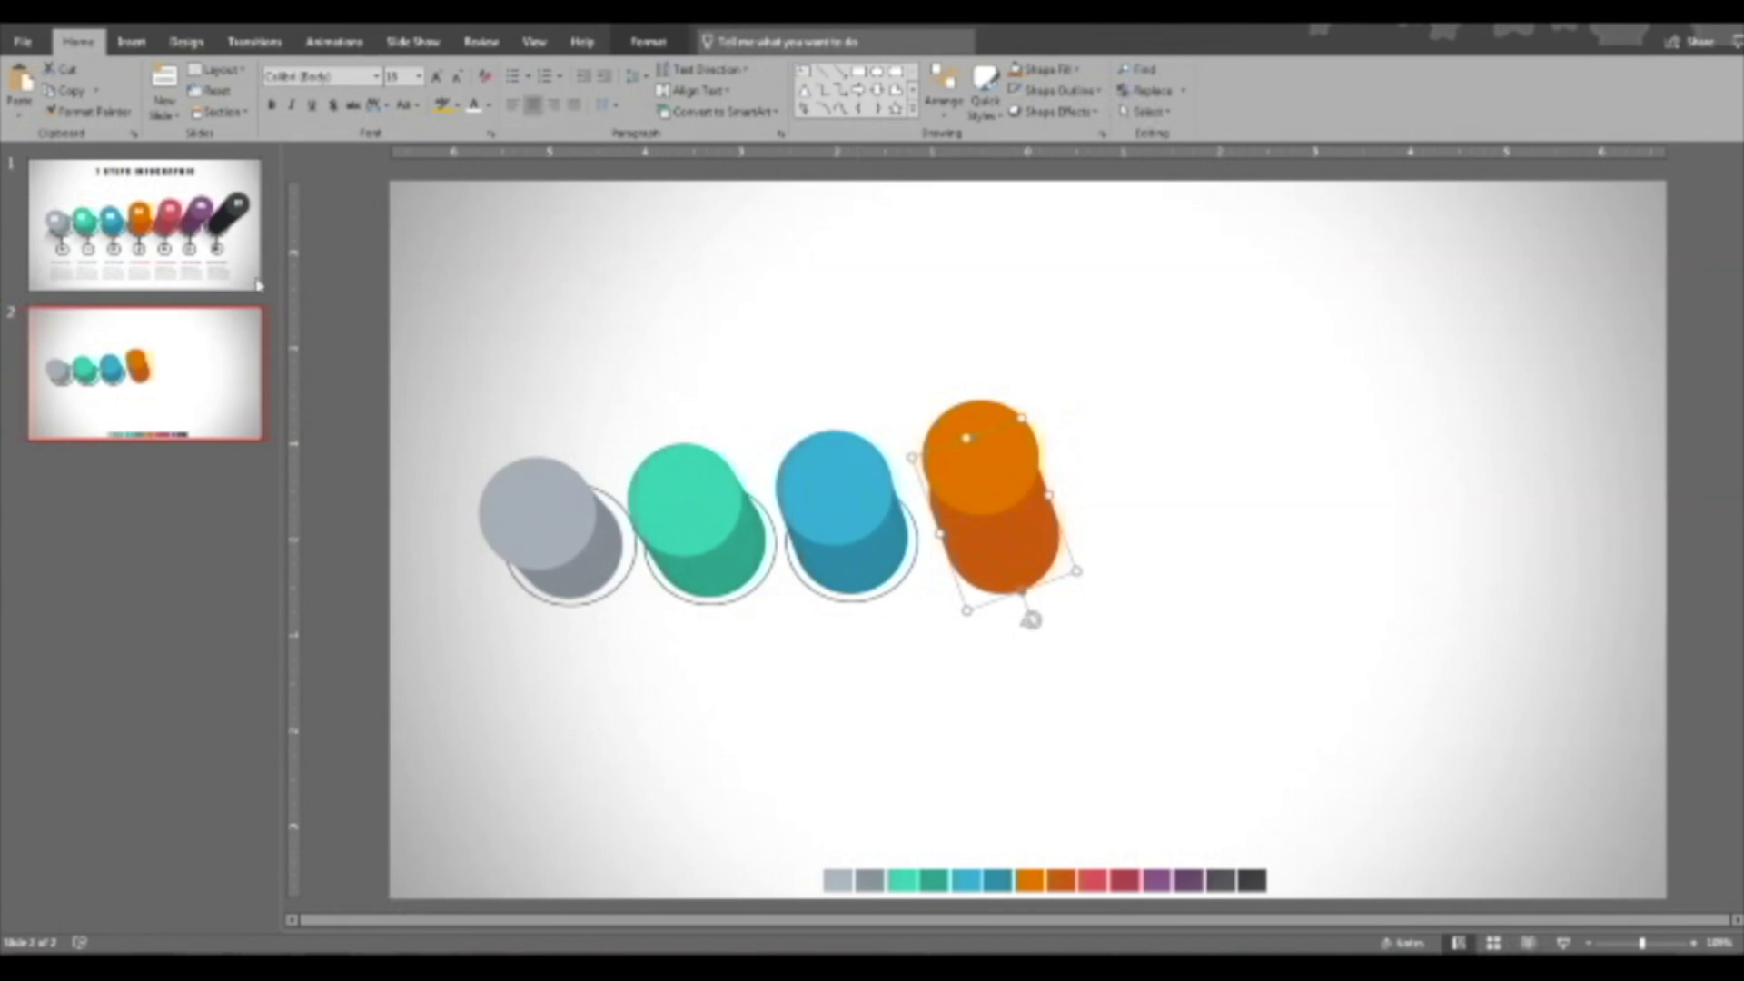
Copy the third outlined circle around the dark orange pill's base and bring the pill in front of it.
{"action": "left_click", "coordinate": [201, 263]}
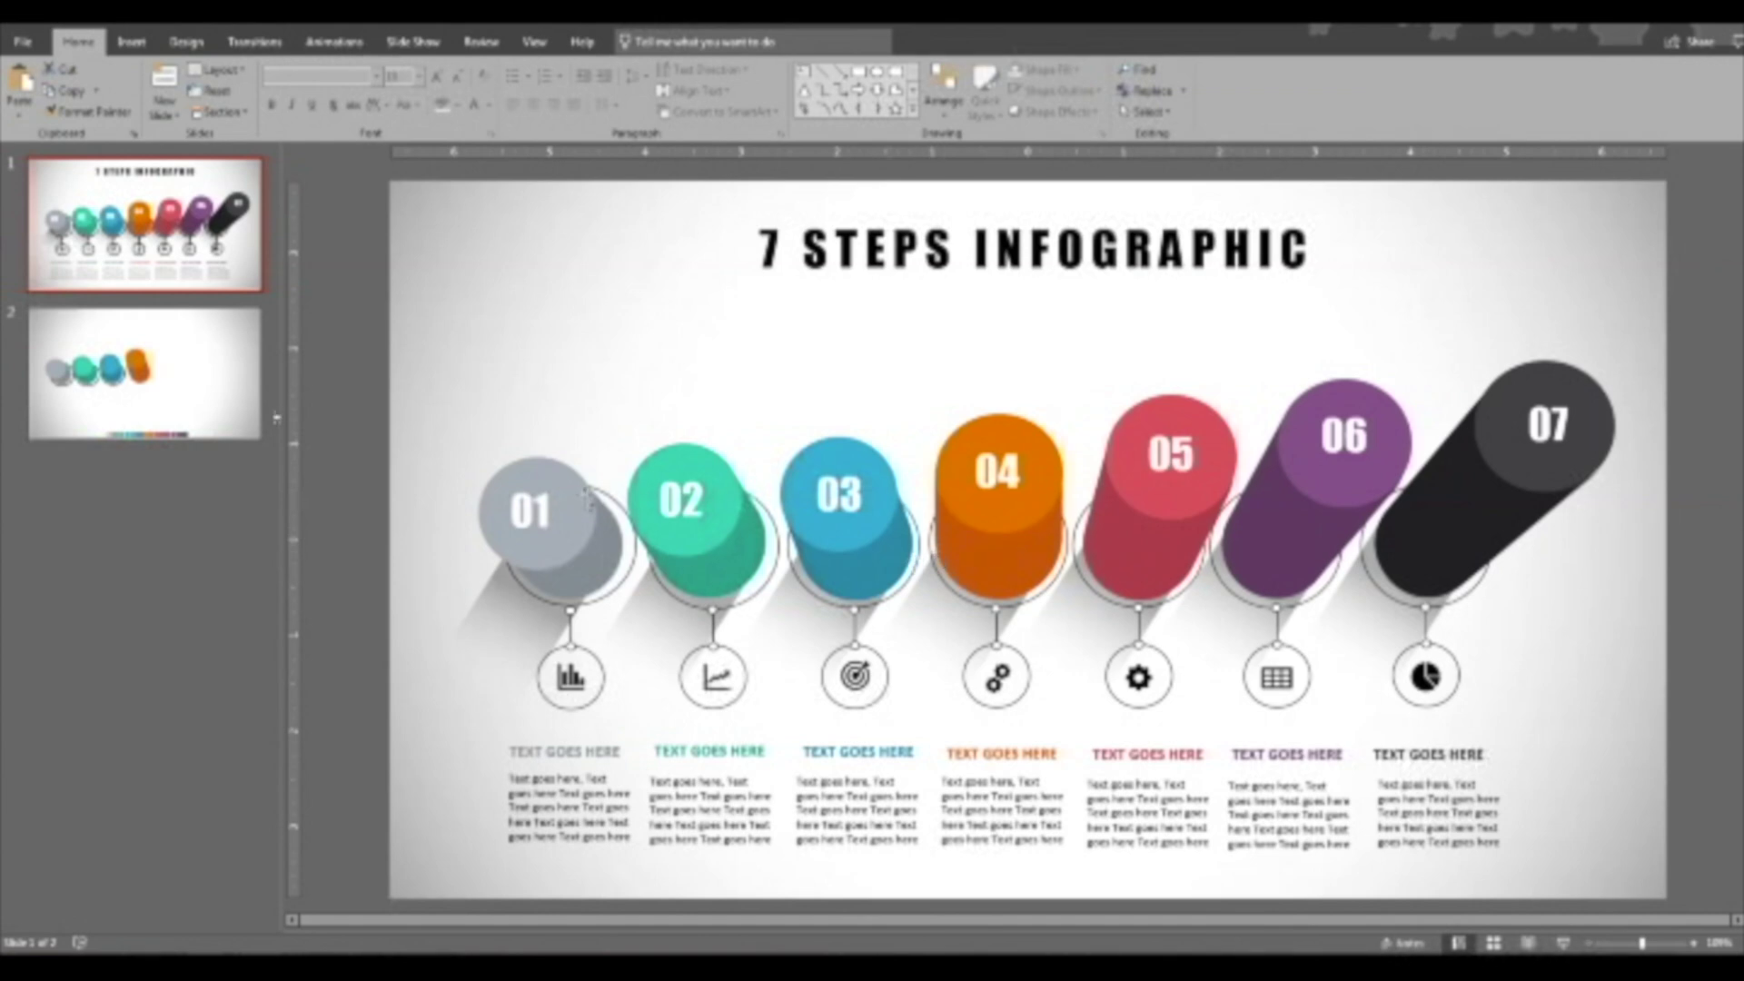
{"action": "left_click", "coordinate": [156, 400]}
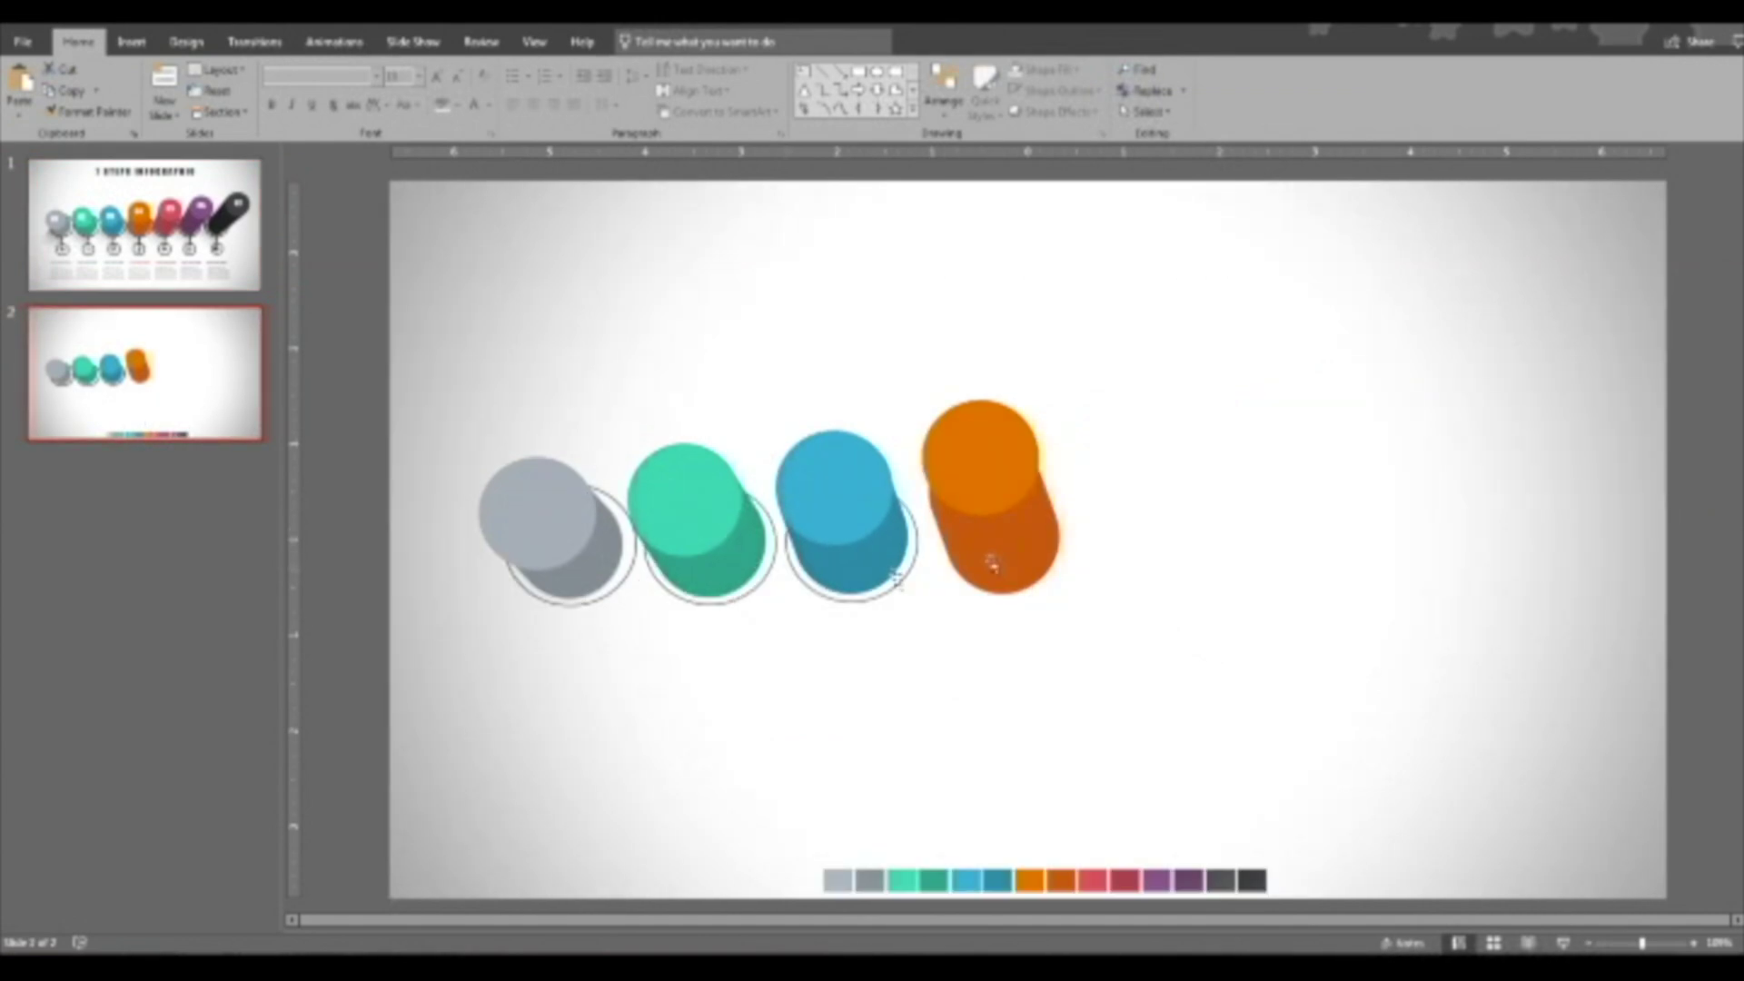
{"action": "left_click_drag", "start_coordinate": [918, 545], "coordinate": [1051, 508]}
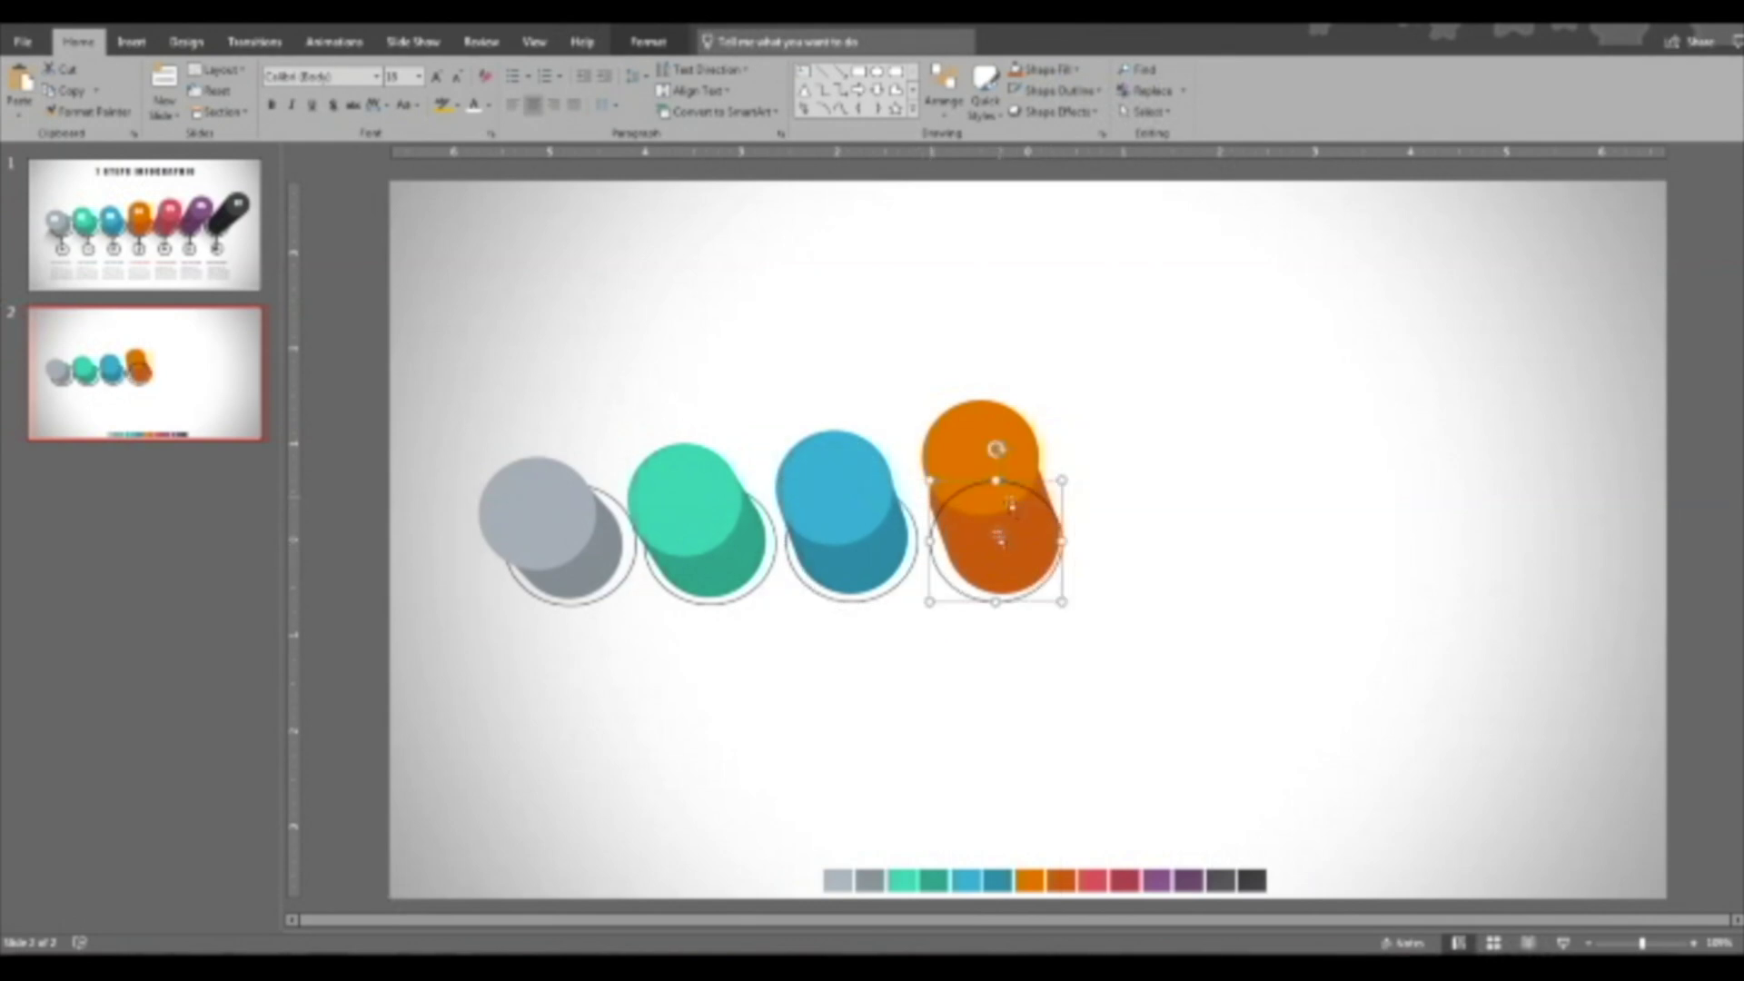
{"action": "left_click", "coordinate": [1021, 543]}
{"action": "right_click", "coordinate": [1025, 543]}
{"action": "left_click", "coordinate": [1079, 295]}
Bring the orange circle to the front again and rotate the dark orange pill towards upright.
{"action": "right_click", "coordinate": [970, 416]}
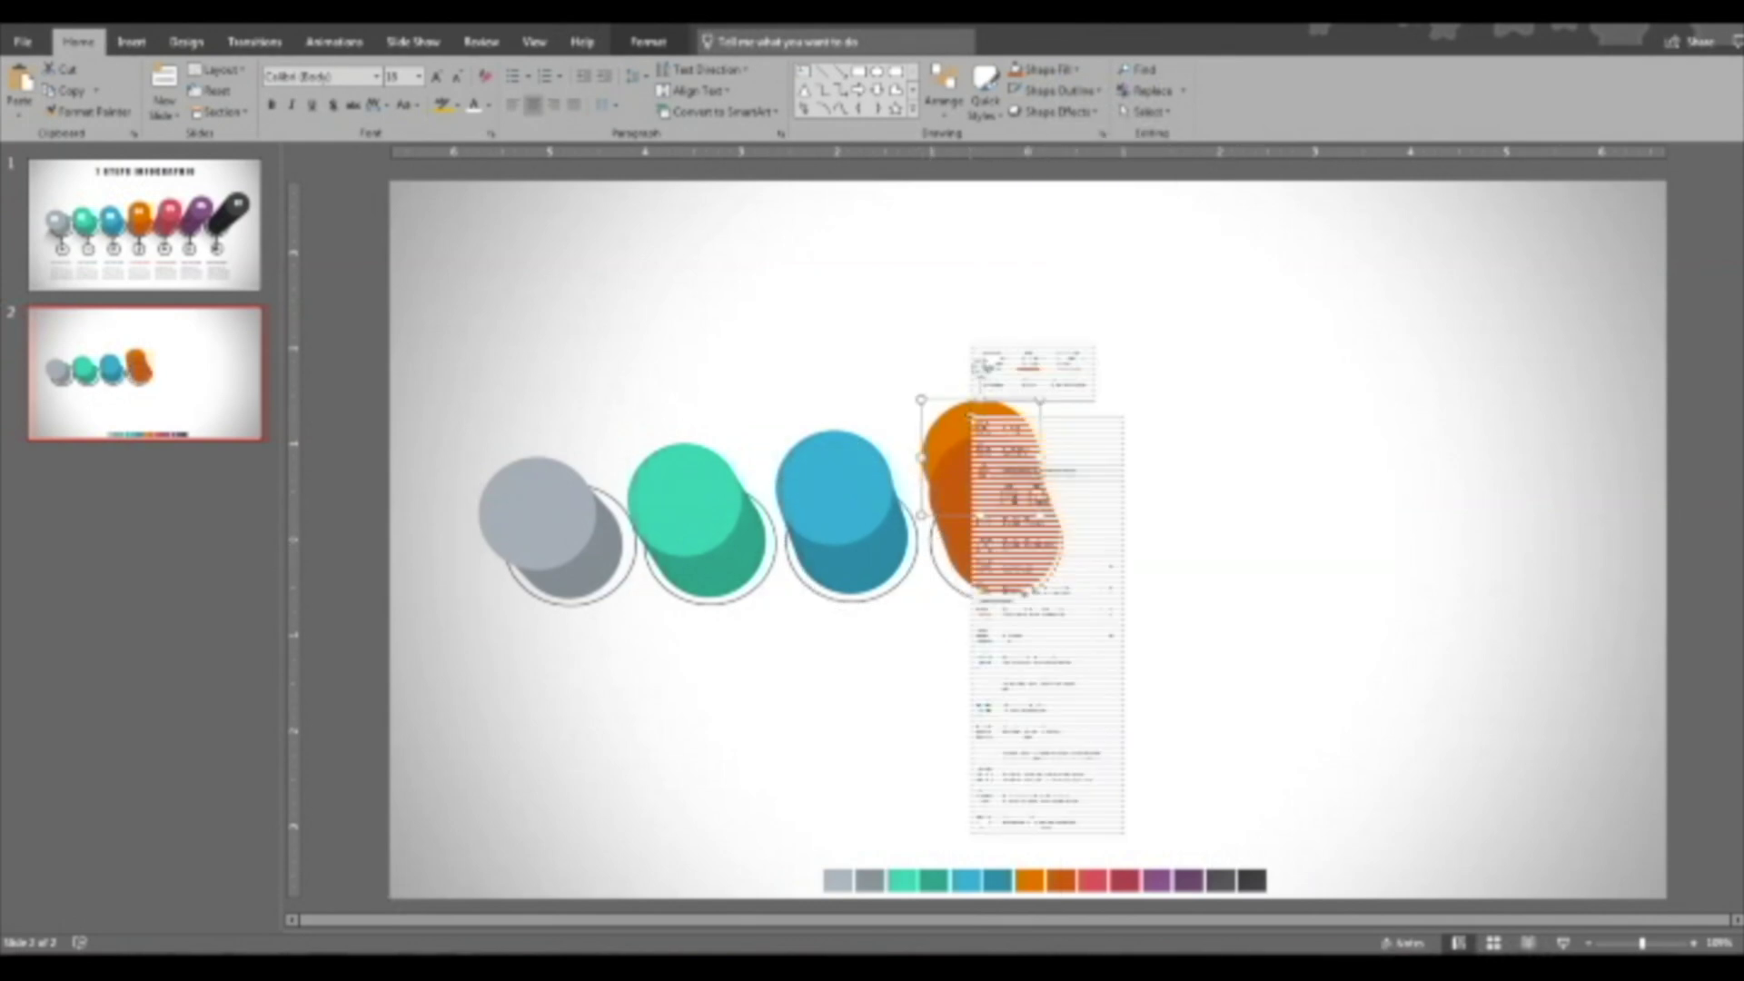
{"action": "left_click", "coordinate": [999, 589]}
{"action": "left_click_drag", "start_coordinate": [1032, 620], "coordinate": [1000, 611]}
Copy the orange circle up and to the right and fill the copy with light red from the colour strip.
{"action": "left_click_drag", "start_coordinate": [979, 461], "coordinate": [1160, 384]}
{"action": "left_click", "coordinate": [987, 516]}
{"action": "left_click", "coordinate": [982, 554]}
{"action": "left_click", "coordinate": [1045, 70]}
{"action": "left_click", "coordinate": [1065, 315]}
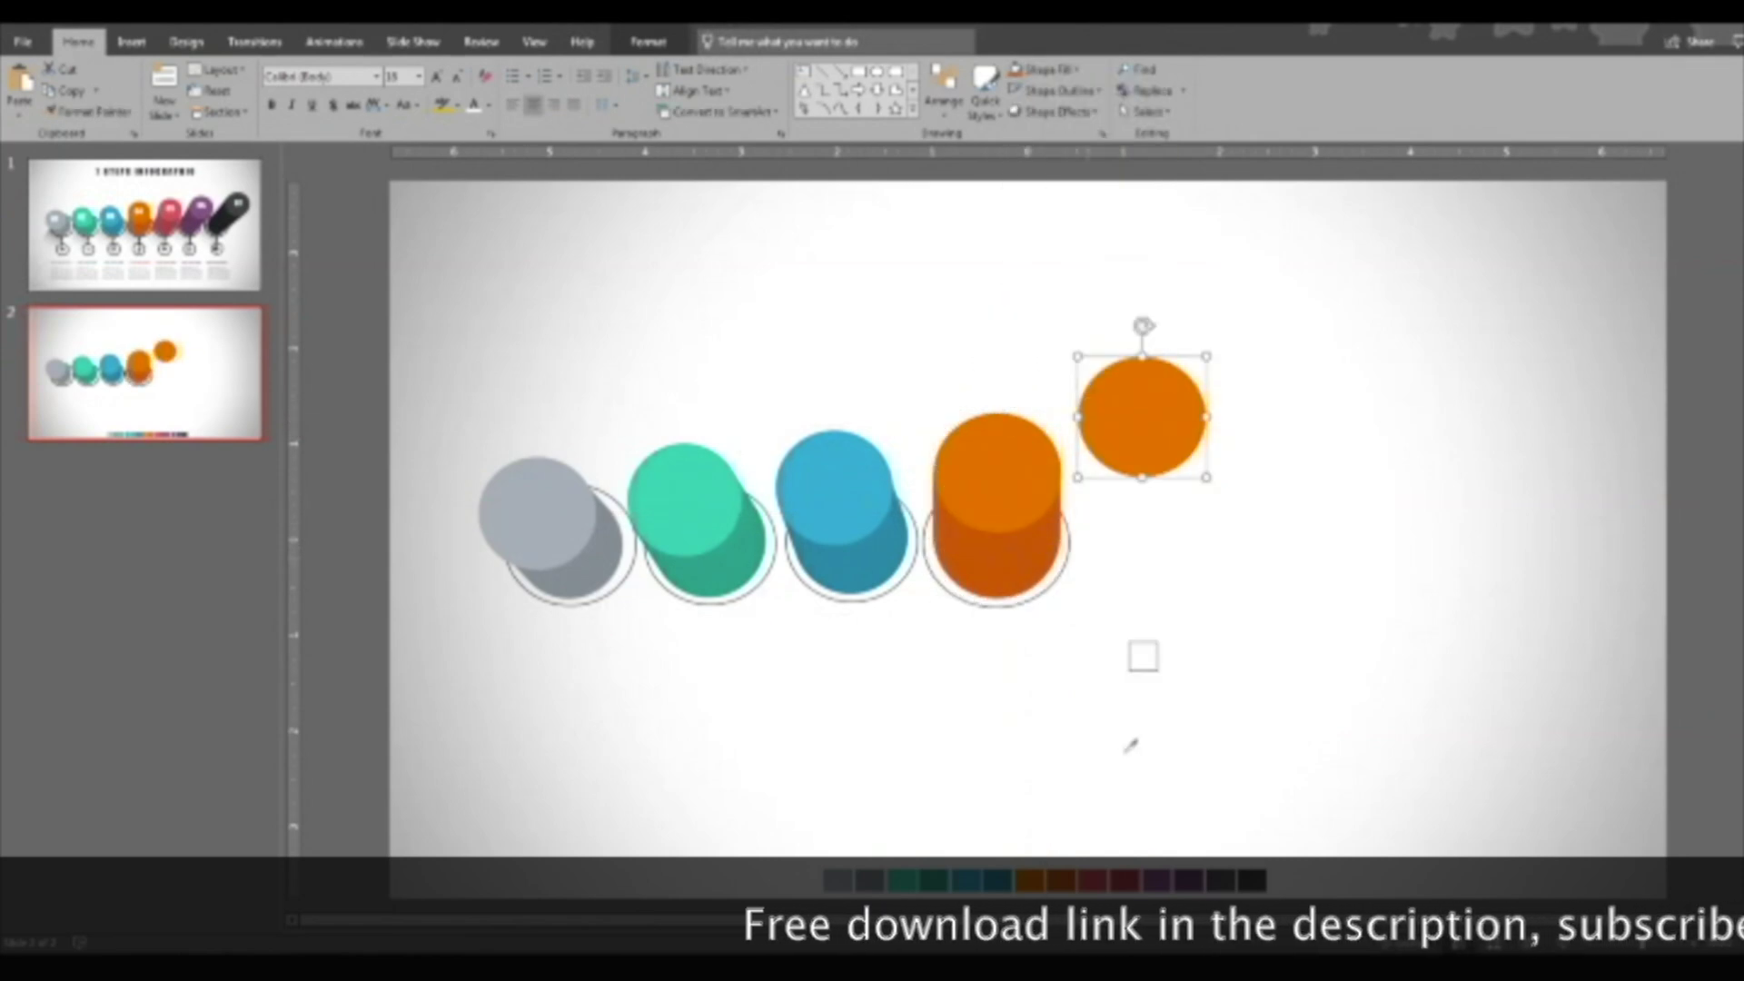
{"action": "left_click", "coordinate": [1094, 881]}
Copy the dark orange pill to below the light red circle and fill the copy with dark red from the colour strip.
{"action": "left_click", "coordinate": [1009, 565]}
{"action": "left_click_drag", "start_coordinate": [1010, 568], "coordinate": [1180, 570]}
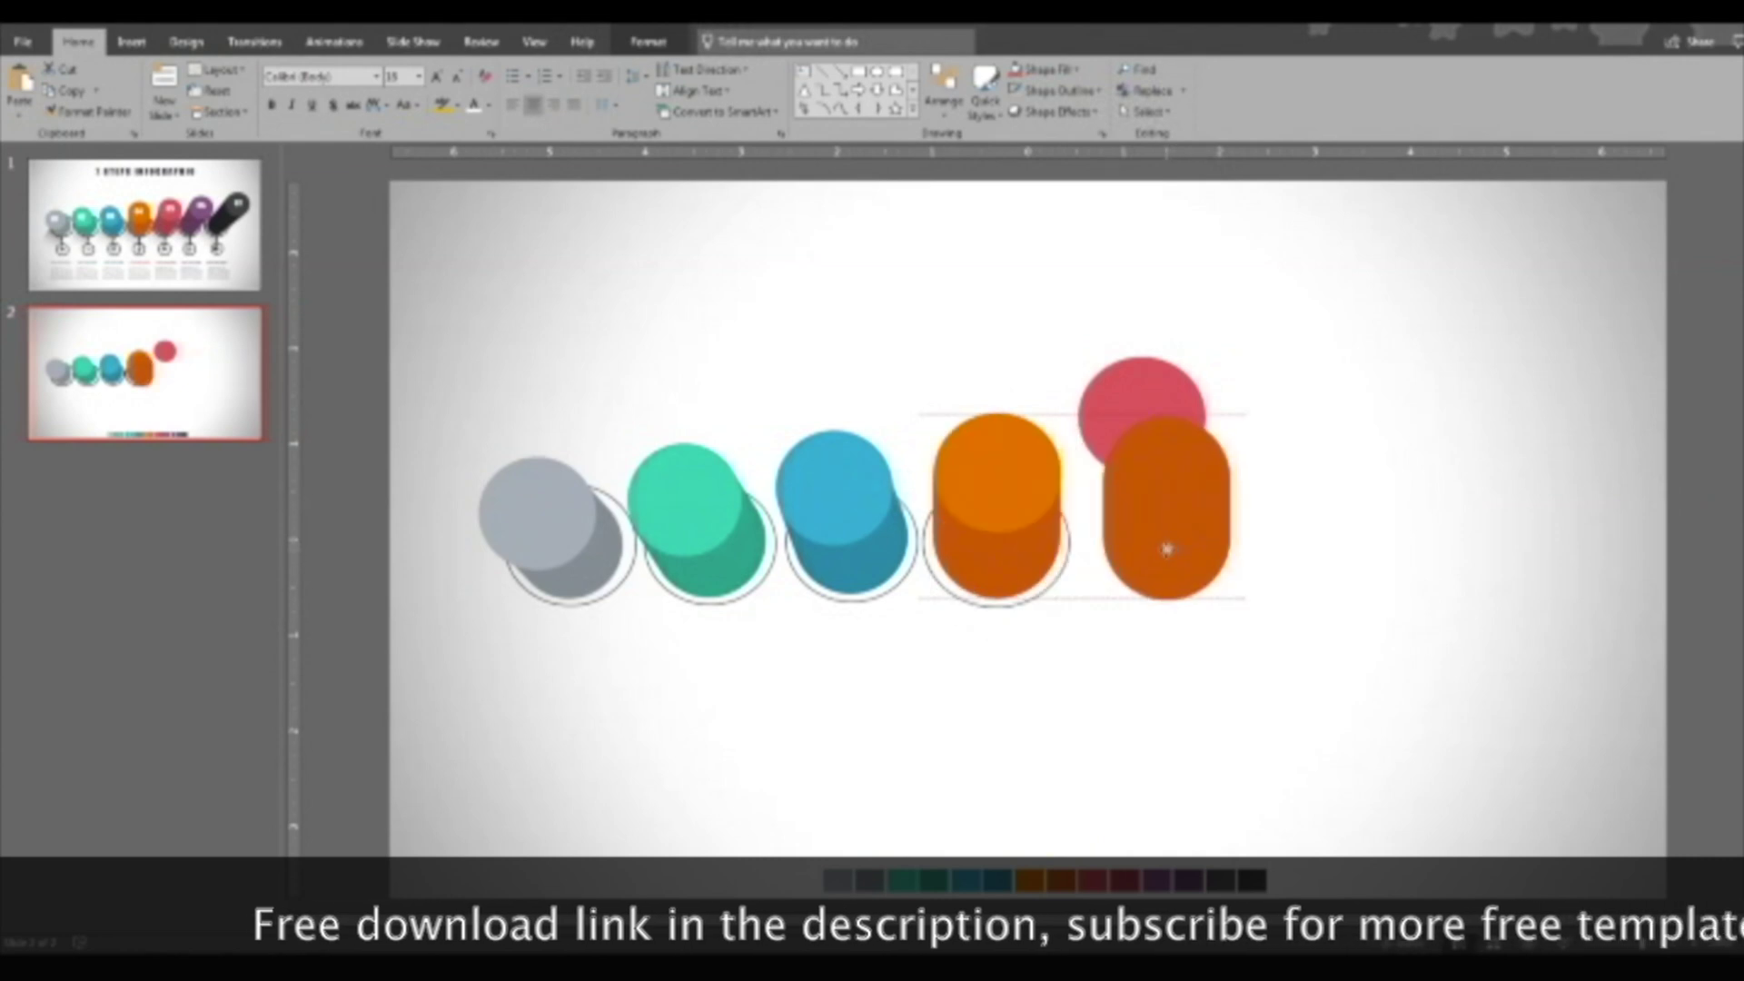
{"action": "left_click", "coordinate": [1044, 69]}
{"action": "left_click", "coordinate": [1063, 314]}
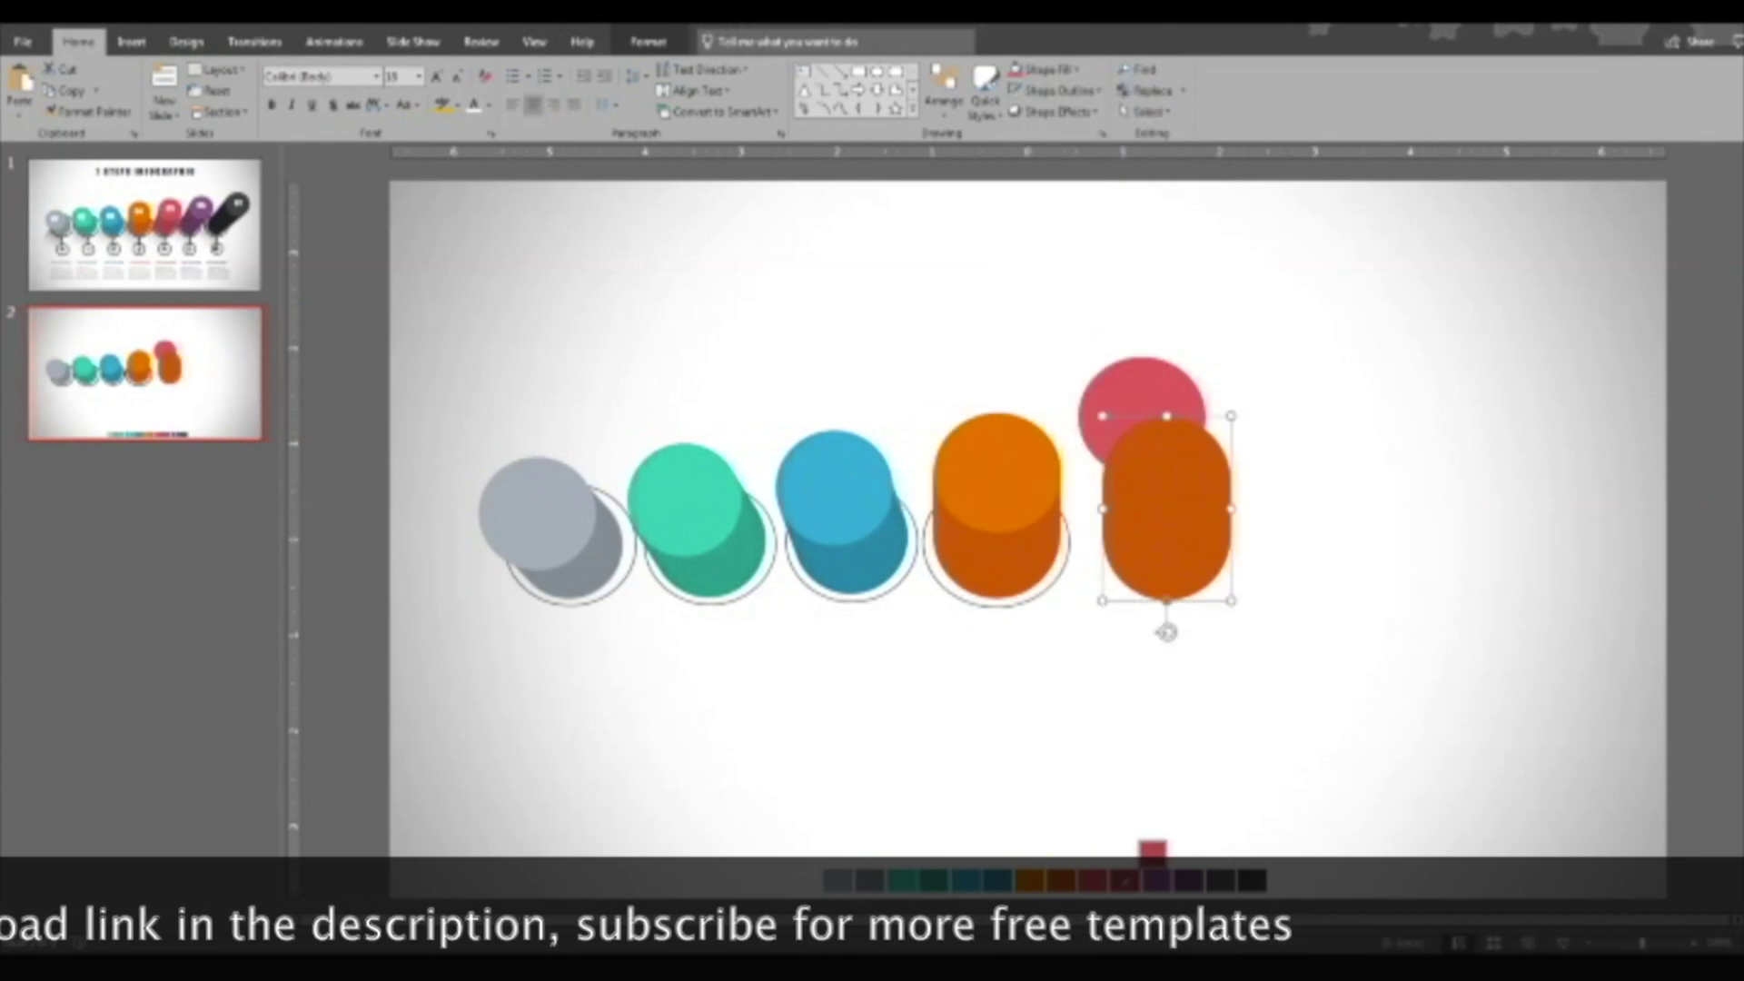
{"action": "left_click", "coordinate": [1126, 877]}
Bring the light red circle to the front and move it over the dark red pill's upper end.
{"action": "left_click", "coordinate": [1138, 392]}
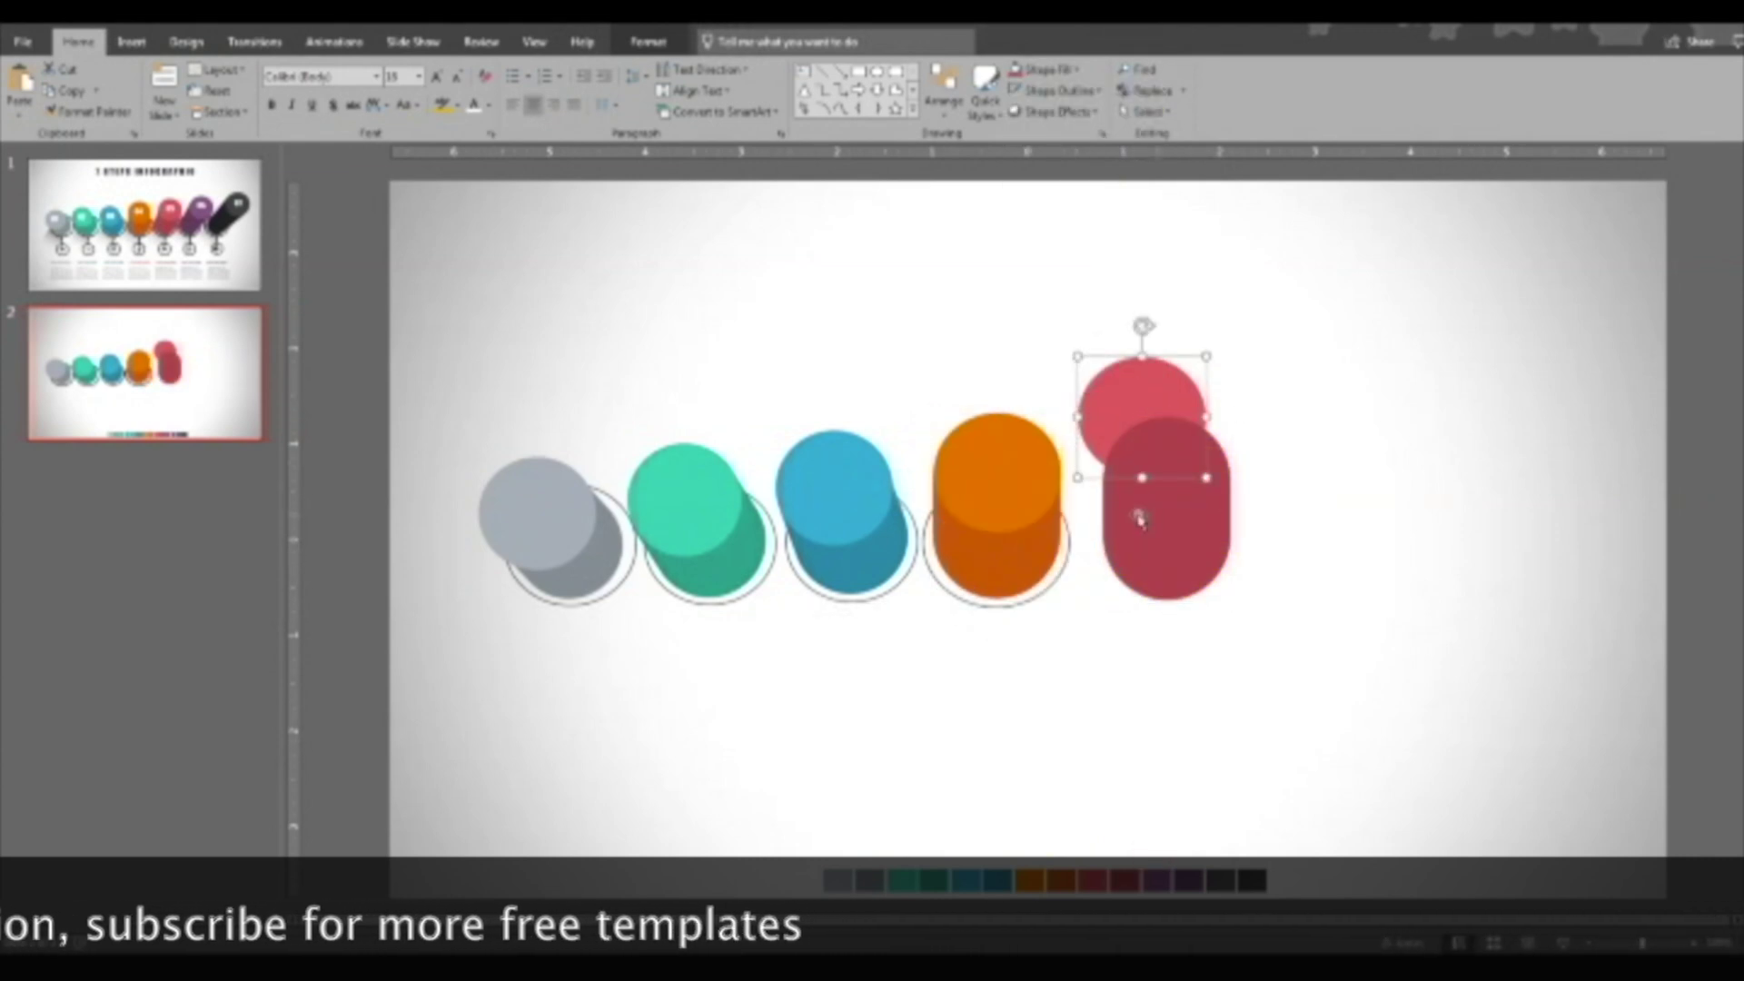
{"action": "left_click", "coordinate": [1169, 539]}
{"action": "left_click", "coordinate": [1138, 399]}
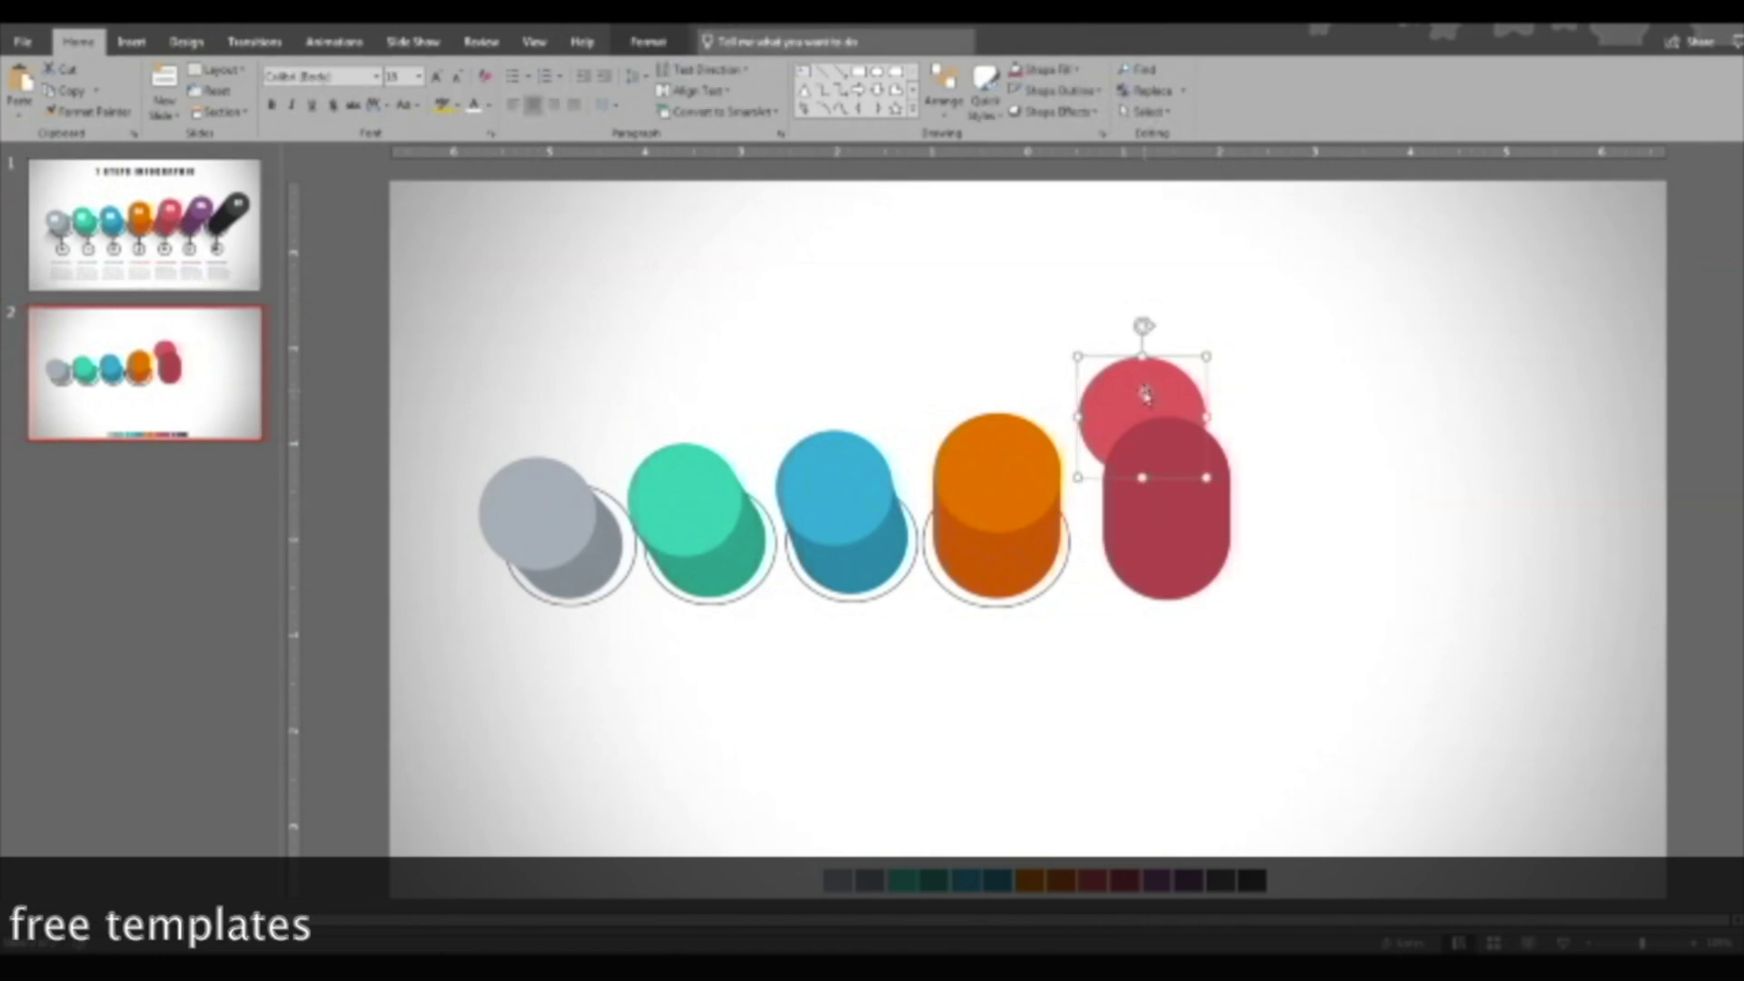
{"action": "right_click", "coordinate": [1136, 393]}
{"action": "left_click", "coordinate": [1181, 565]}
{"action": "left_click_drag", "start_coordinate": [1125, 415], "coordinate": [1153, 442]}
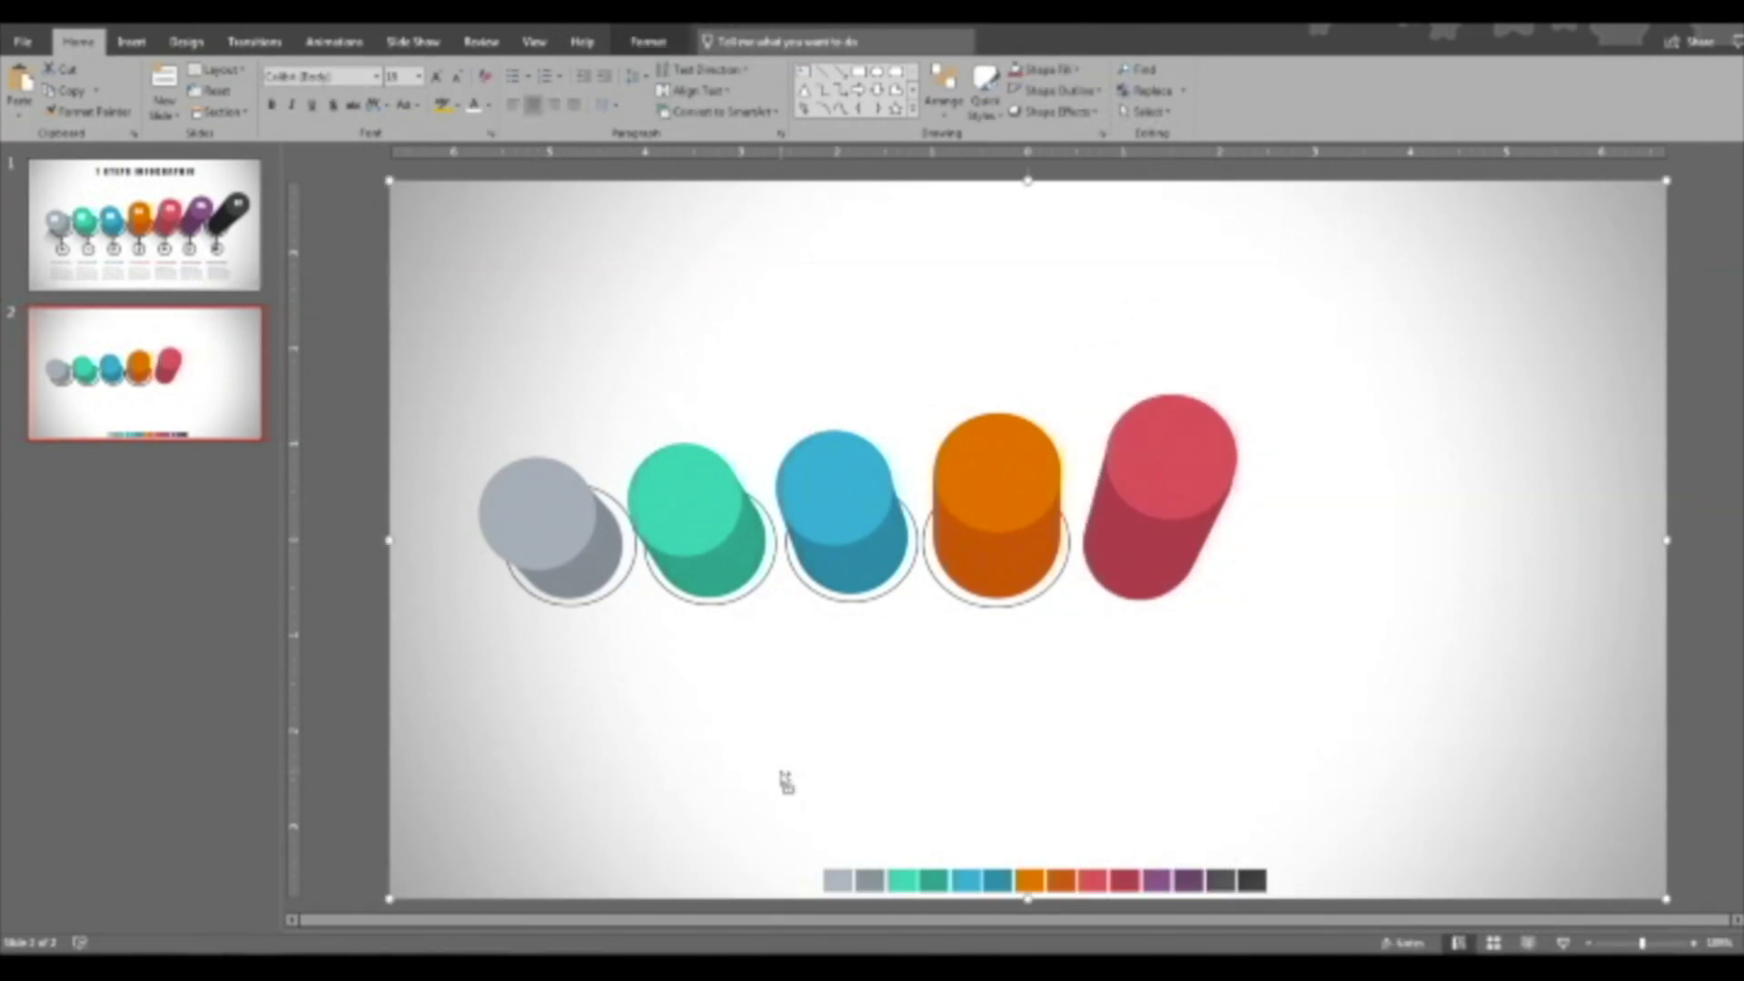
Paste the tilted red cylinder shapes in fifth position and copy the fourth outlined circle around their base.
{"action": "key", "text": "ctrl+v"}
{"action": "key", "text": "alt+Right"}
{"action": "key", "text": "ctrl+z"}
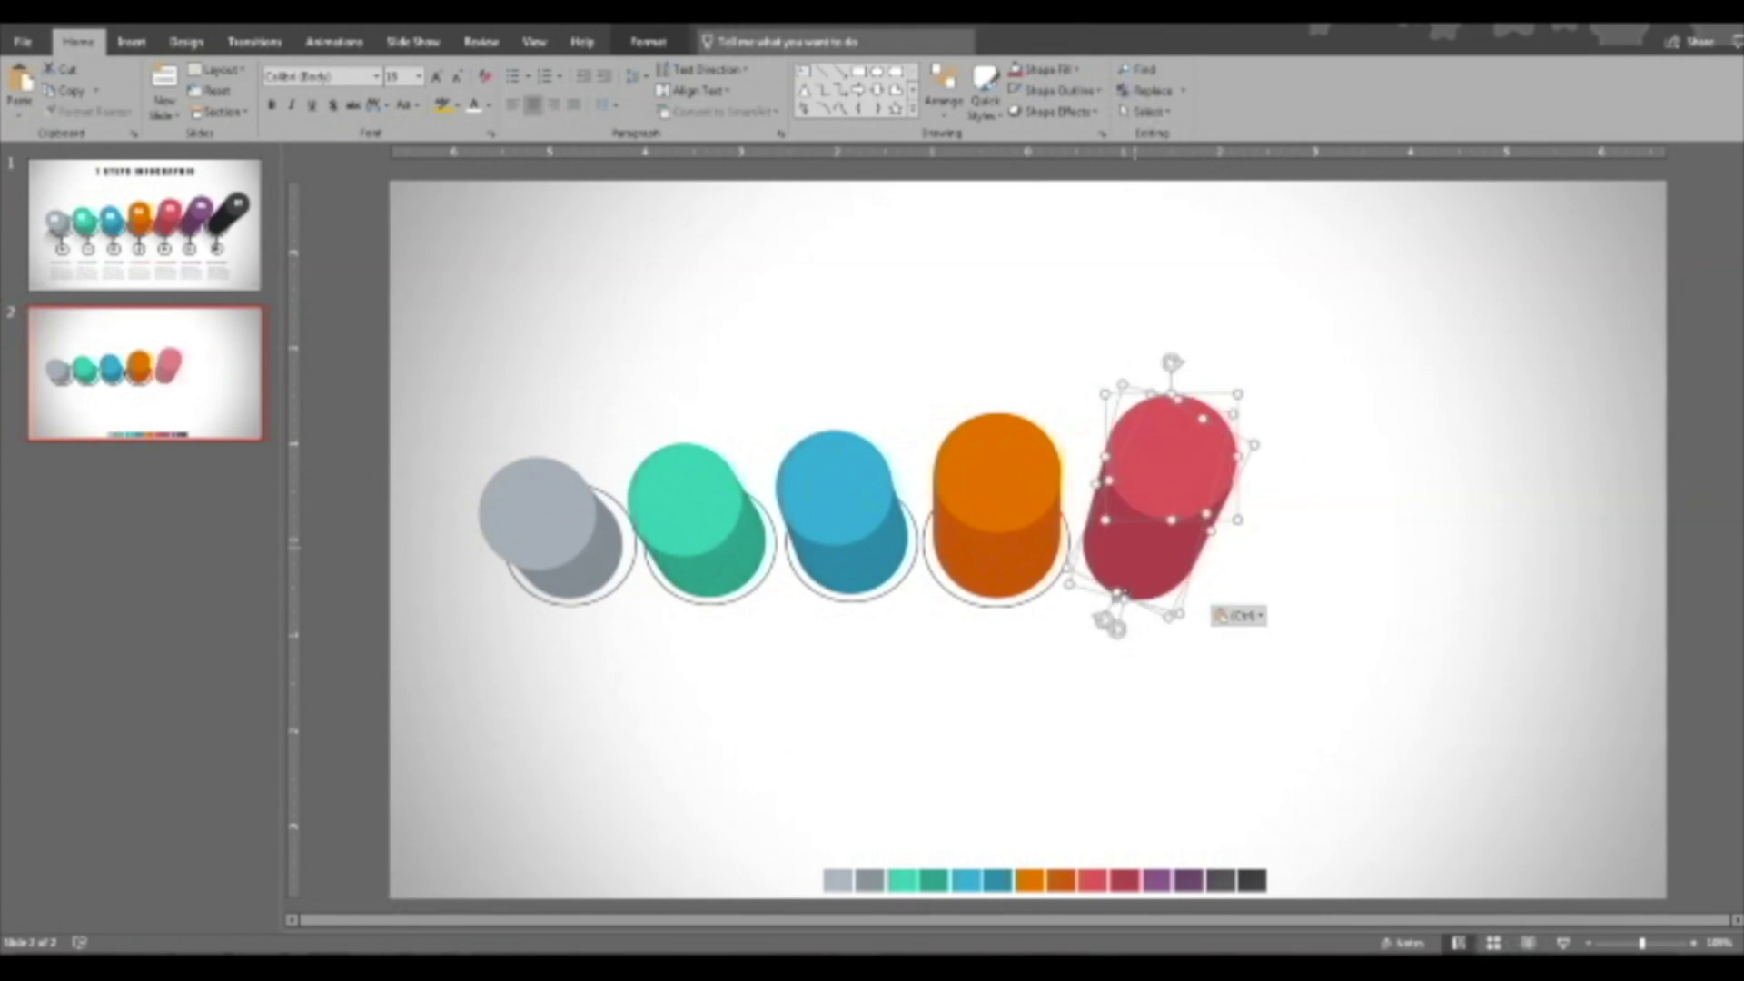
{"action": "left_click", "coordinate": [1023, 607]}
{"action": "left_click_drag", "start_coordinate": [1028, 614], "coordinate": [1188, 606]}
{"action": "left_click", "coordinate": [1069, 613]}
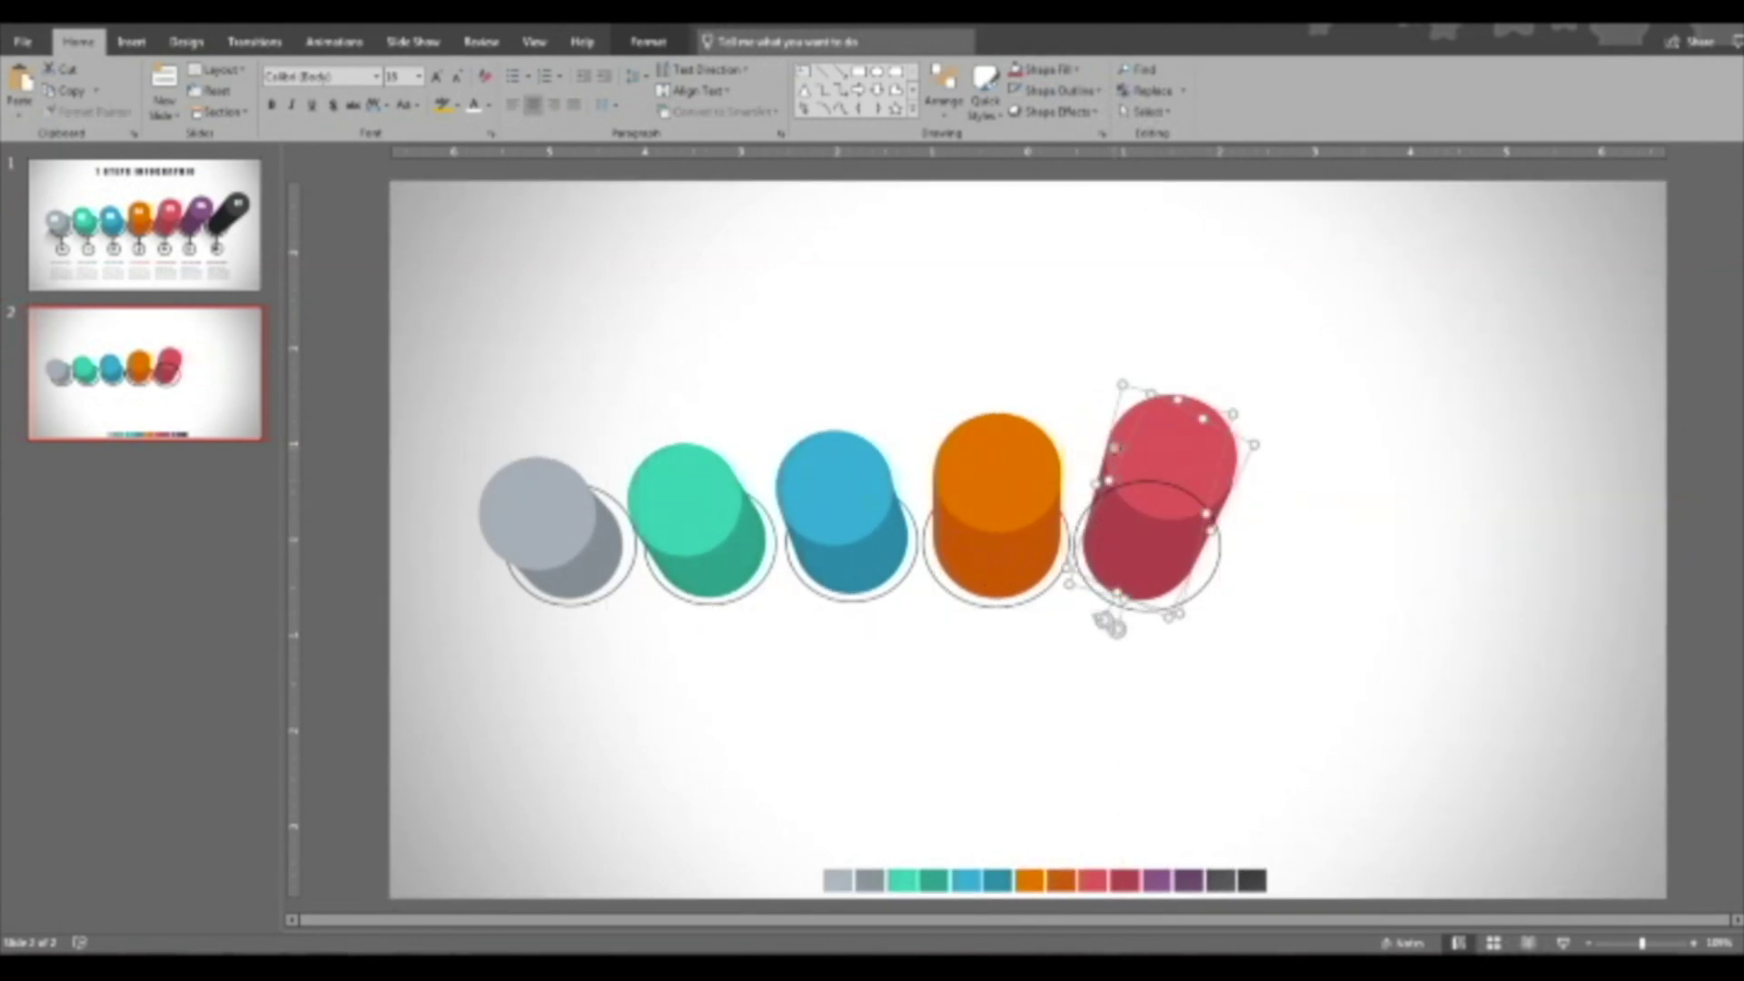
Bring the tilted dark red pills in front of the fifth outlined circle, with the light red circle frontmost.
{"action": "left_click", "coordinate": [1117, 449], "text": "shift"}
{"action": "right_click", "coordinate": [1115, 445]}
{"action": "left_click", "coordinate": [1204, 578]}
{"action": "left_click", "coordinate": [1140, 712]}
{"action": "left_click", "coordinate": [1215, 445]}
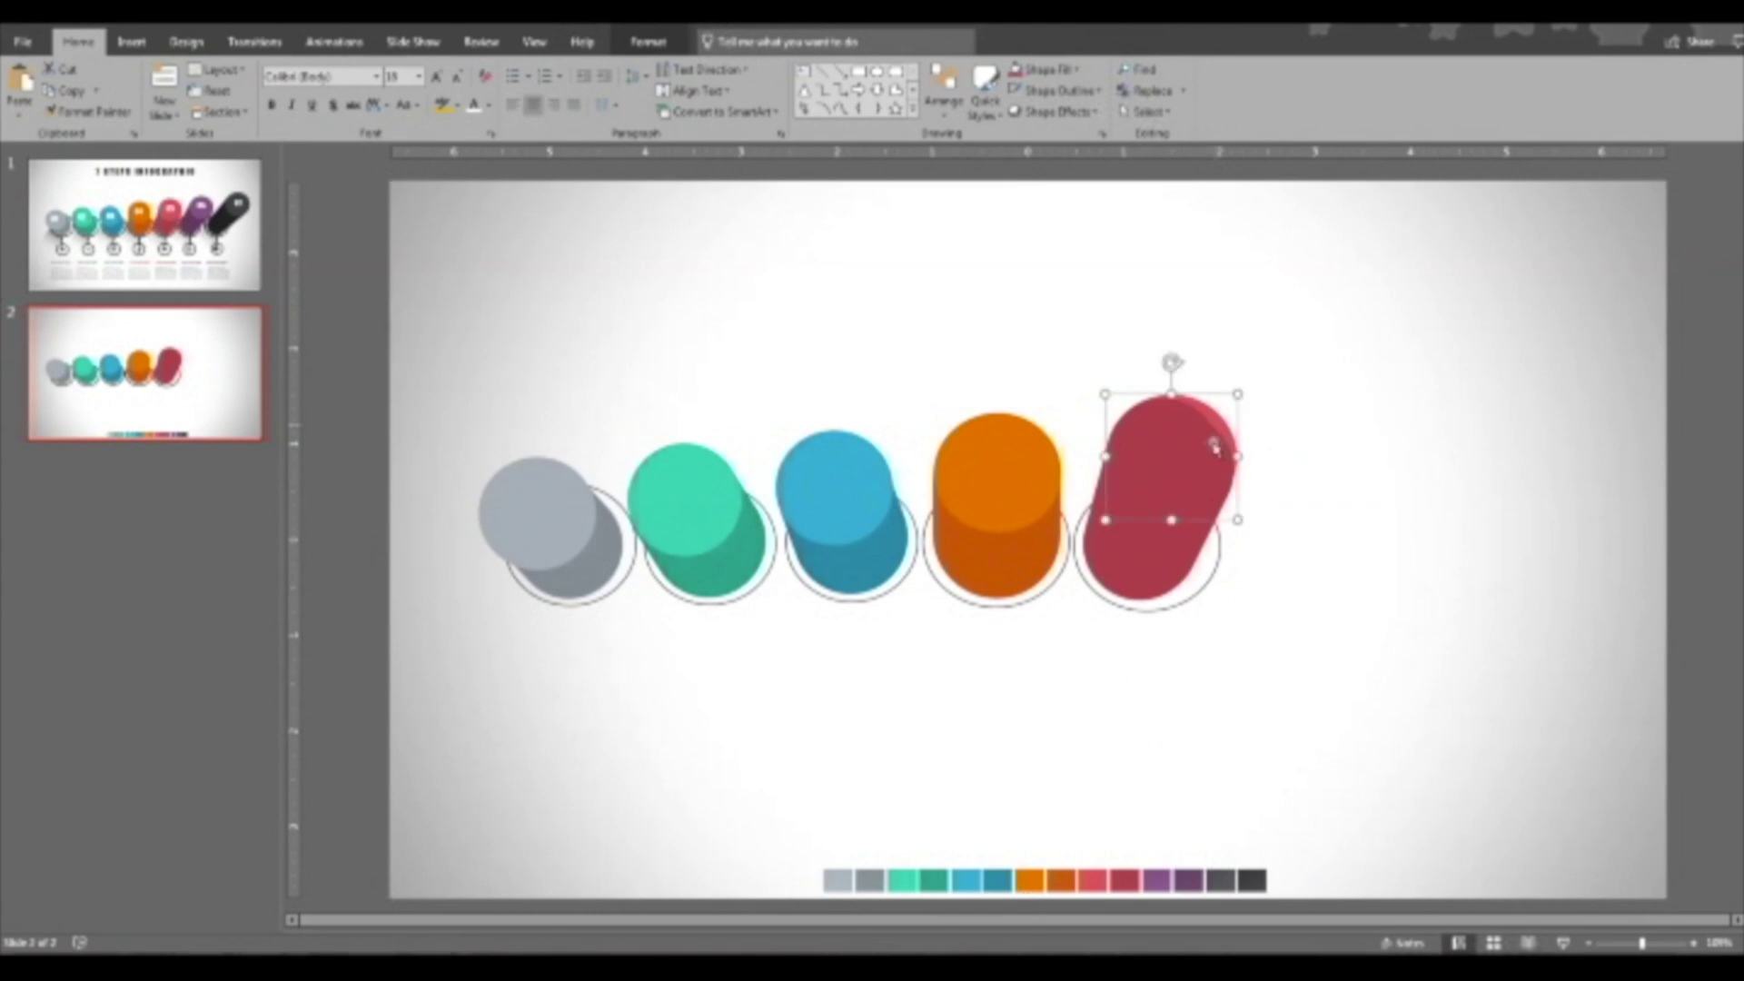
{"action": "right_click", "coordinate": [1208, 411]}
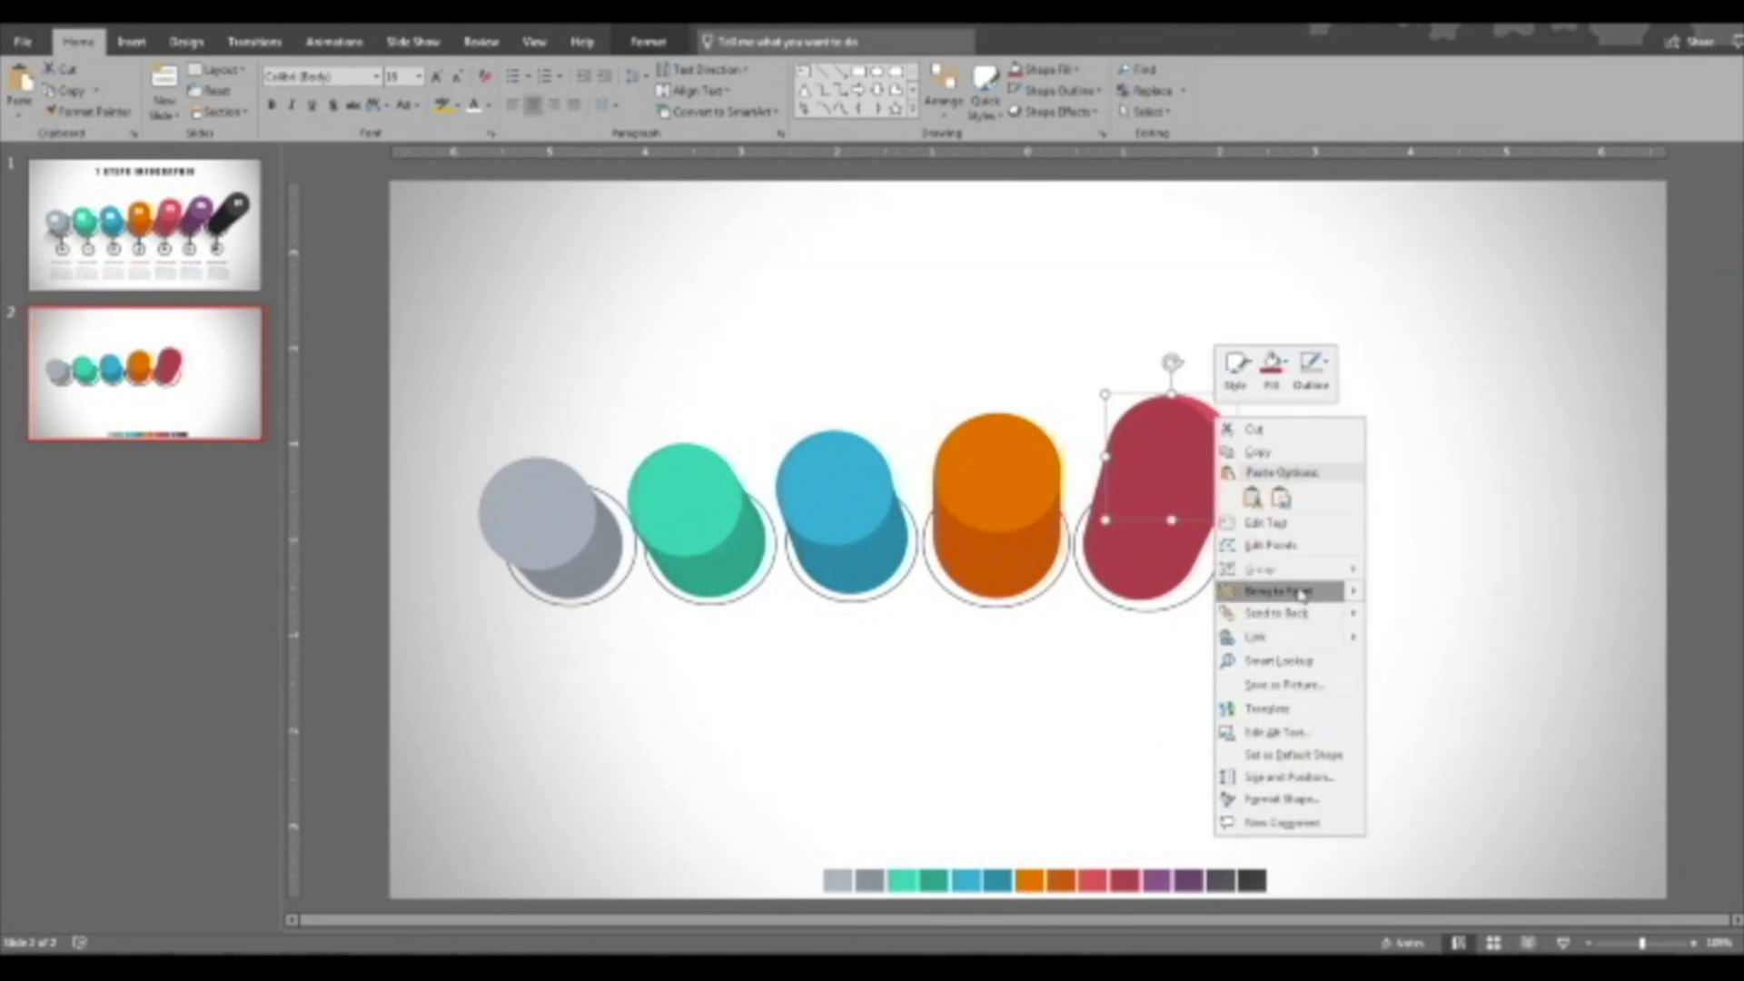
{"action": "left_click", "coordinate": [1254, 593]}
{"action": "left_click", "coordinate": [1207, 651]}
{"action": "left_click", "coordinate": [1142, 557]}
{"action": "left_click", "coordinate": [1318, 671]}
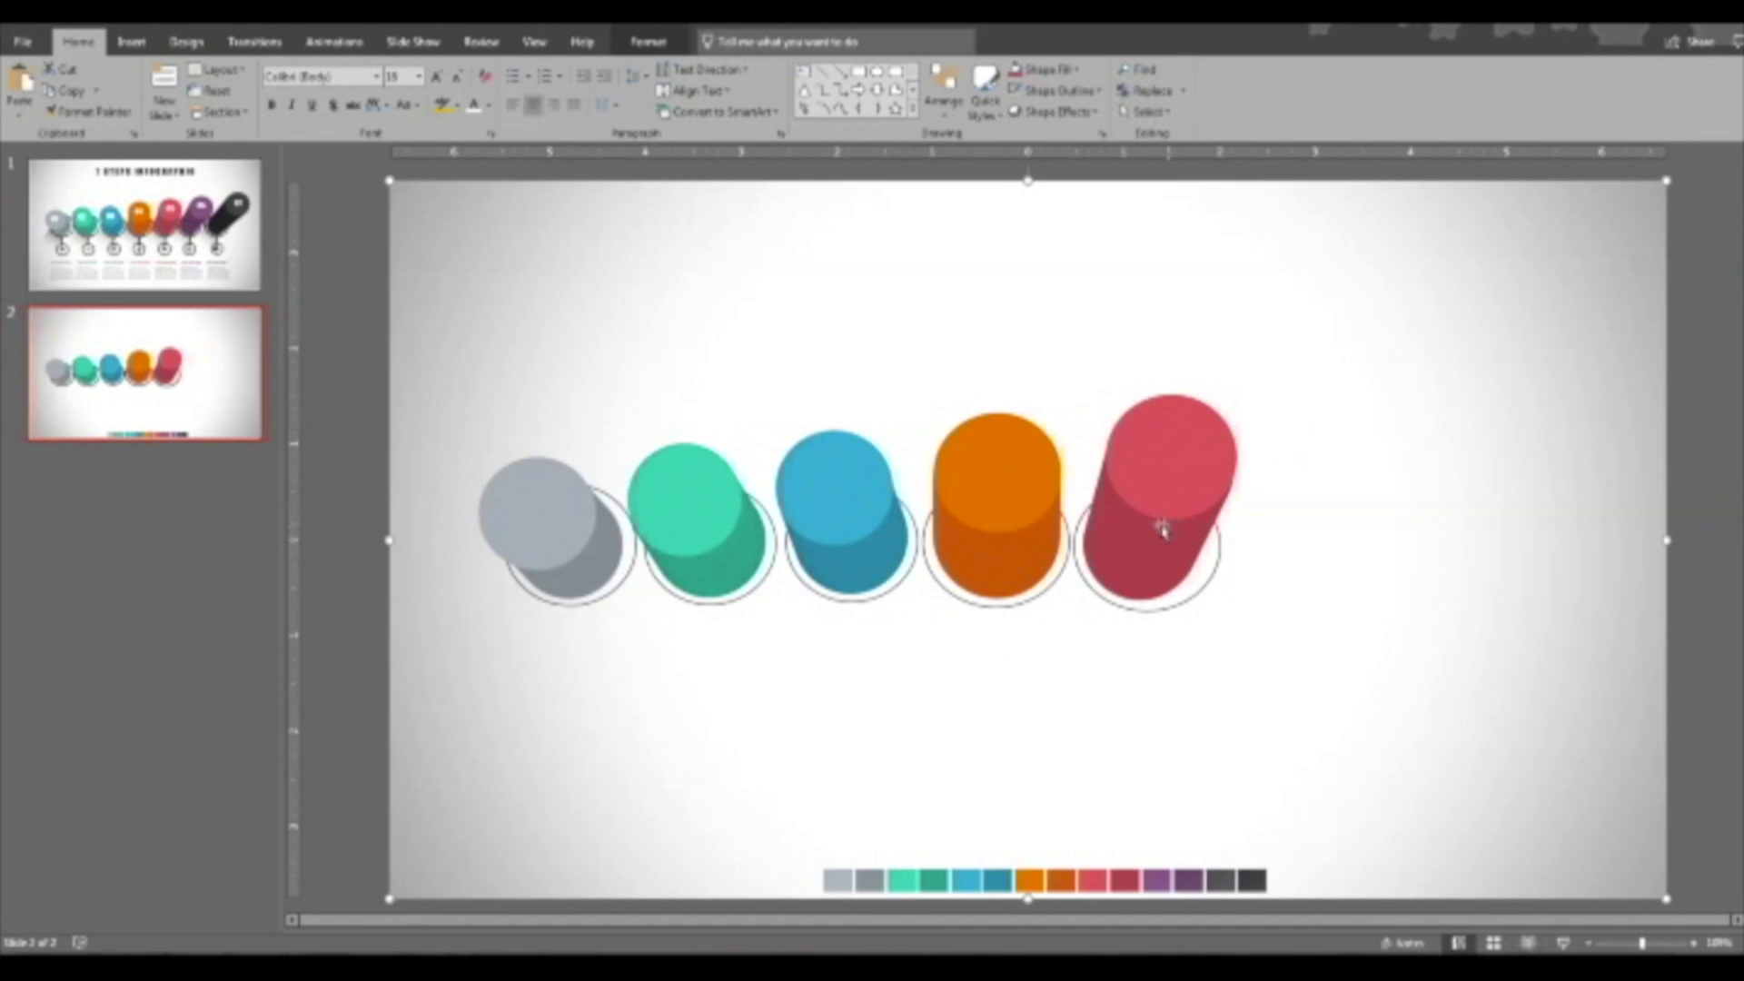
Duplicate the light red circle with its tilted dark red pills into the sixth and seventh positions.
{"action": "left_click", "coordinate": [1141, 555]}
{"action": "left_click", "coordinate": [1114, 694]}
{"action": "left_click", "coordinate": [1141, 455]}
{"action": "left_click", "coordinate": [1096, 530], "text": "shift"}
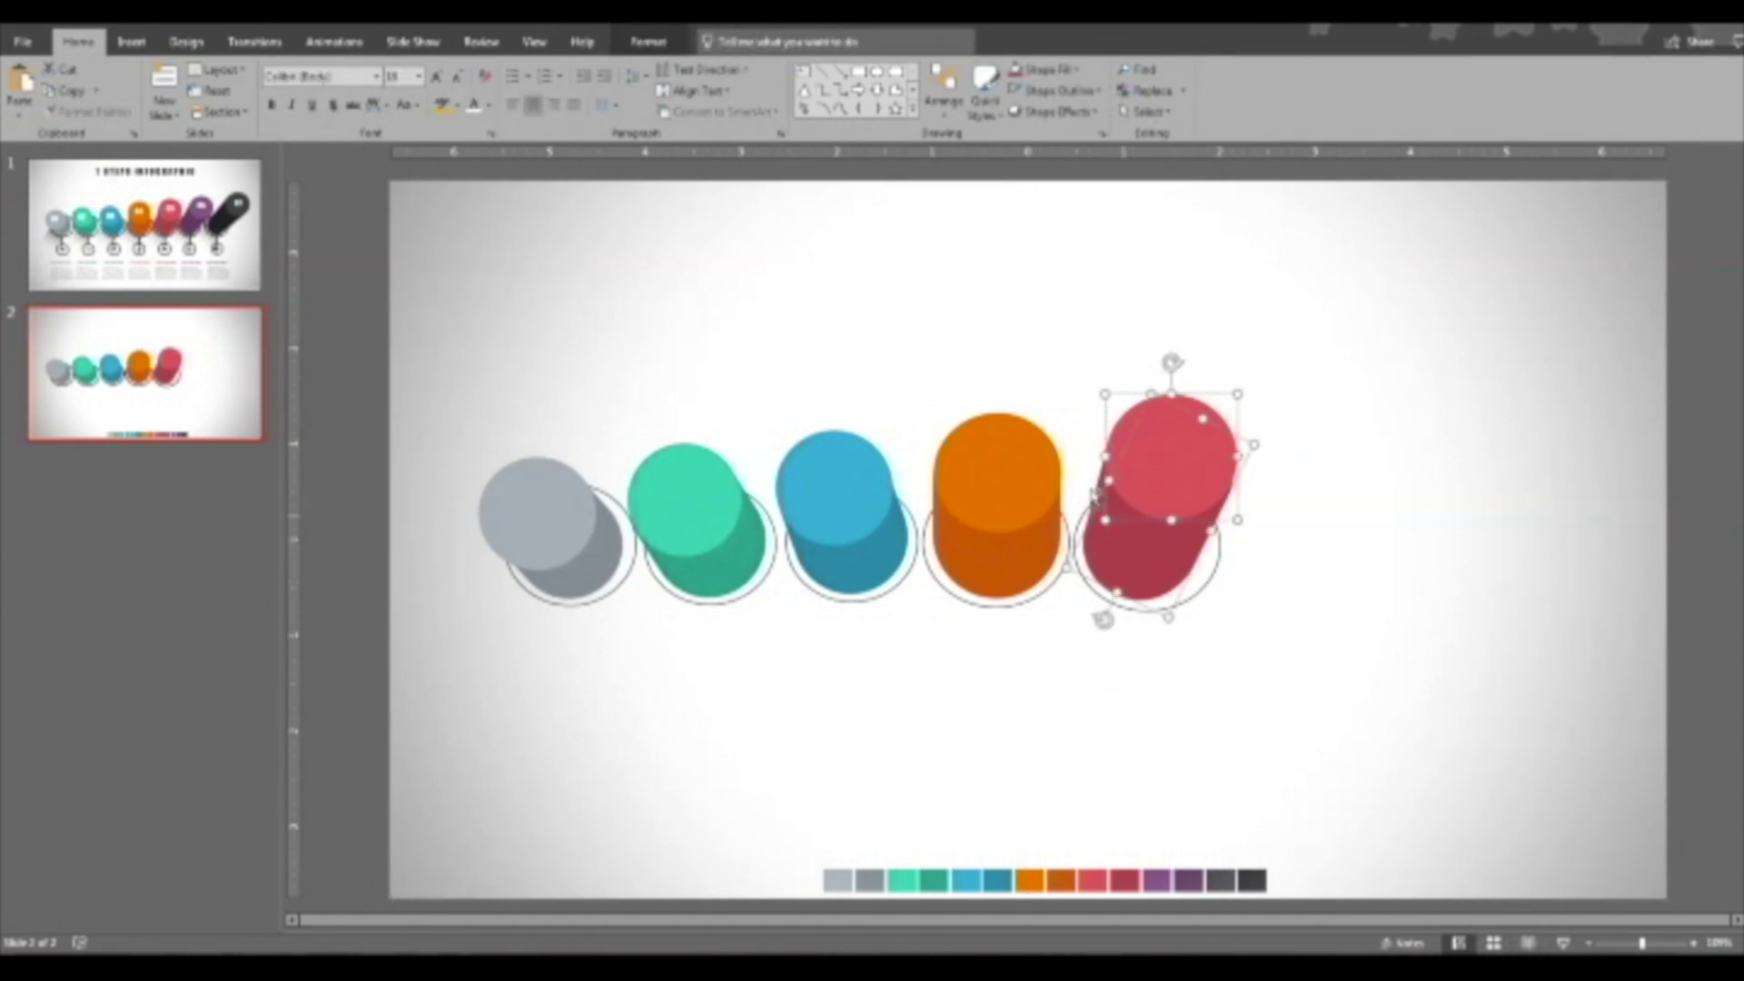
{"action": "left_click", "coordinate": [1115, 511], "text": "shift"}
{"action": "left_click", "coordinate": [1175, 470], "text": "shift"}
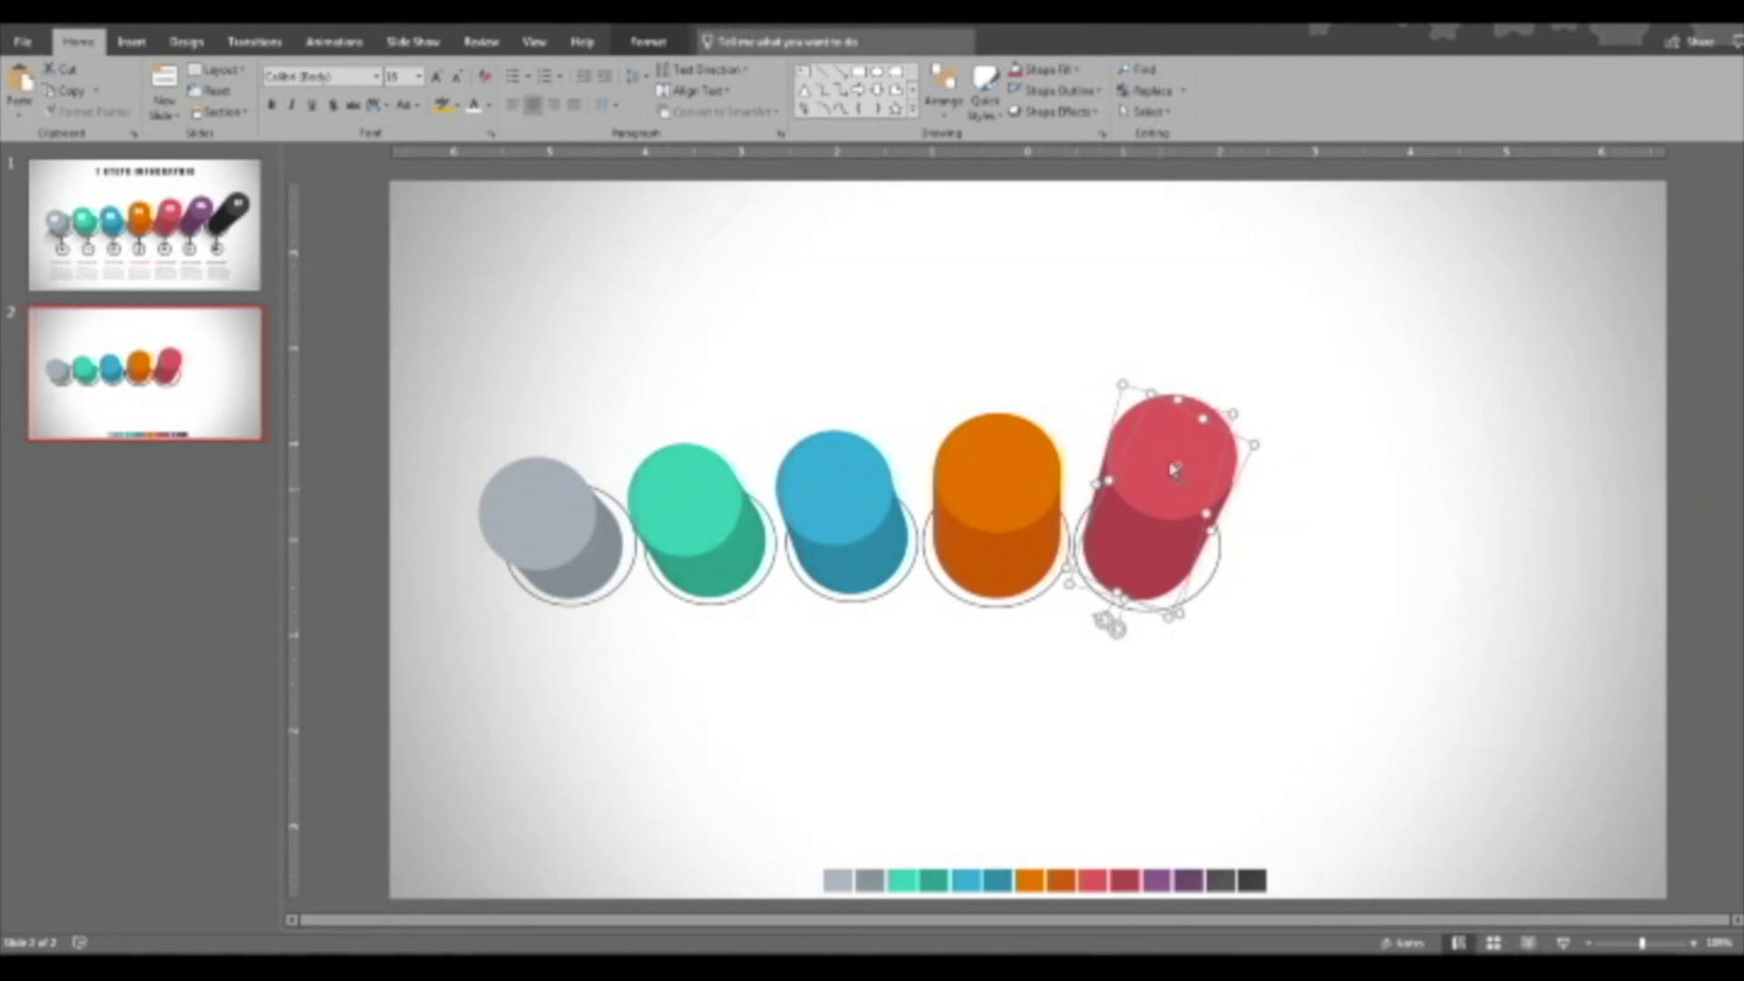
{"action": "key", "text": "ctrl+d"}
{"action": "left_click_drag", "start_coordinate": [1199, 491], "coordinate": [1377, 390]}
{"action": "key", "text": "ctrl+d"}
Lengthen the sixth cylinder's tilted red pills under its raised light red circle.
{"action": "left_click", "coordinate": [1313, 667]}
{"action": "left_click", "coordinate": [1316, 439]}
{"action": "left_click", "coordinate": [1316, 524]}
{"action": "left_click_drag", "start_coordinate": [1301, 394], "coordinate": [1312, 394]}
Raise the seventh light red circle and lengthen the tilted pills below it so the circle caps their upper end.
{"action": "left_click_drag", "start_coordinate": [1467, 451], "coordinate": [1511, 351]}
{"action": "left_click", "coordinate": [1472, 505]}
{"action": "left_click", "coordinate": [1443, 437]}
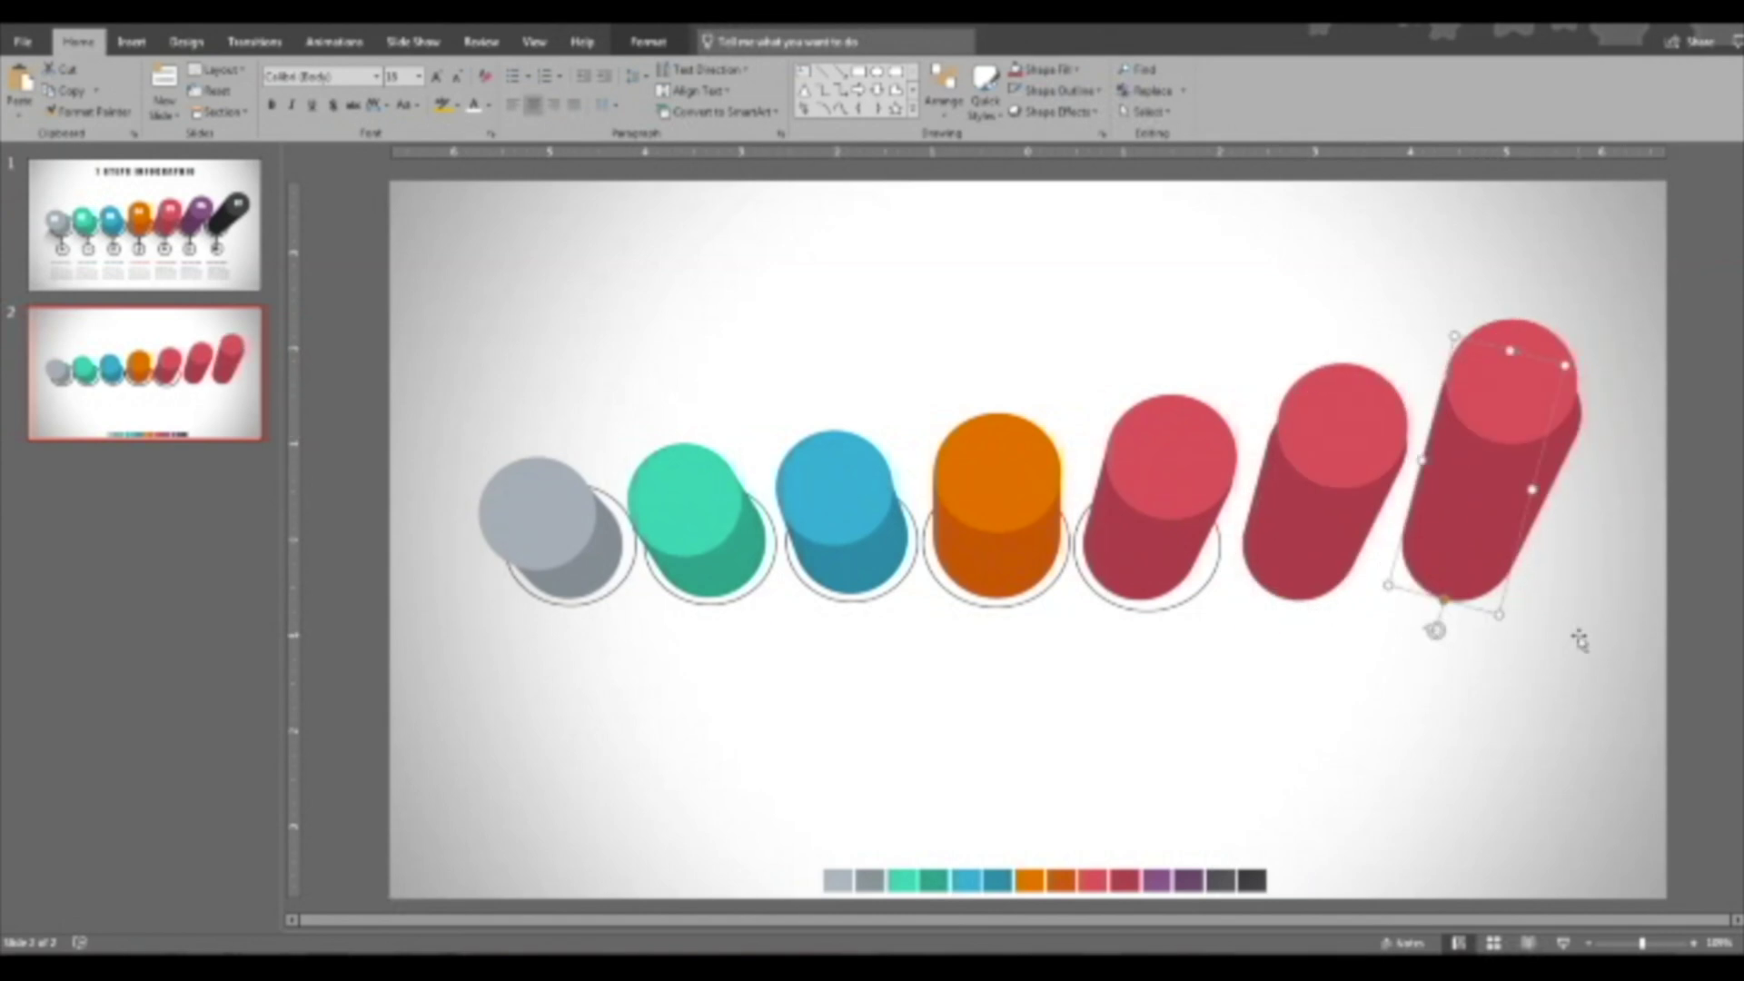
{"action": "left_click", "coordinate": [1581, 640]}
{"action": "left_click", "coordinate": [1524, 387]}
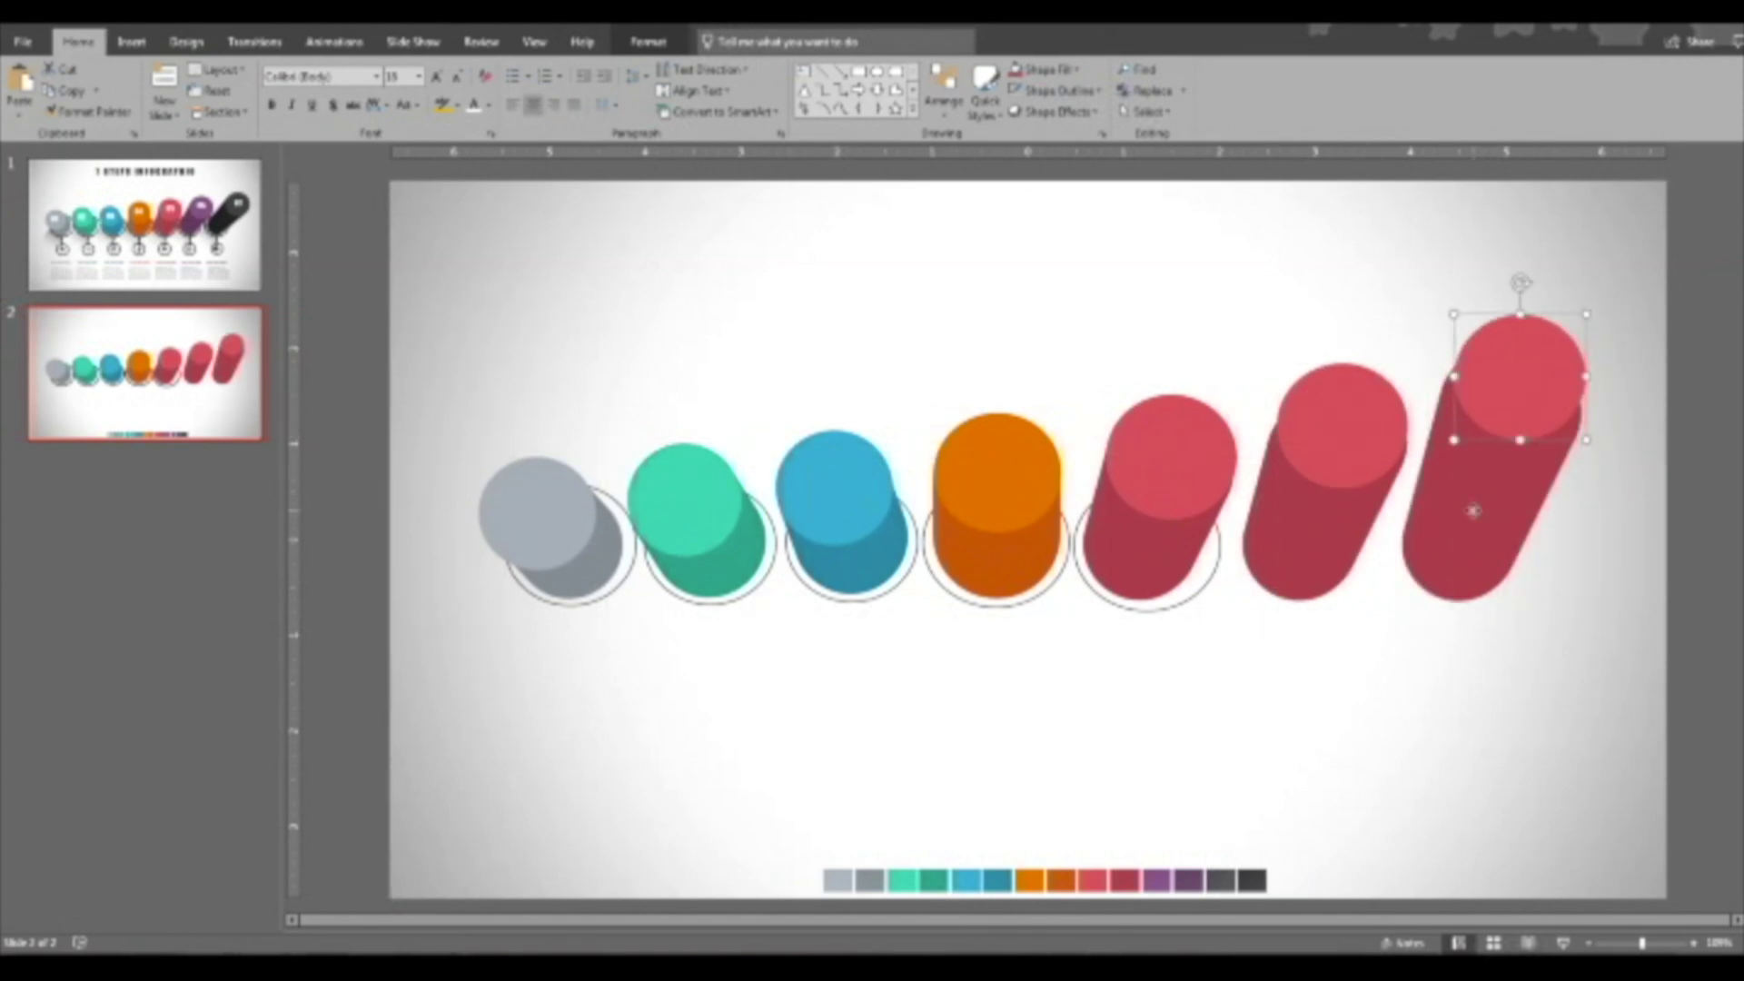
{"action": "left_click", "coordinate": [1431, 625]}
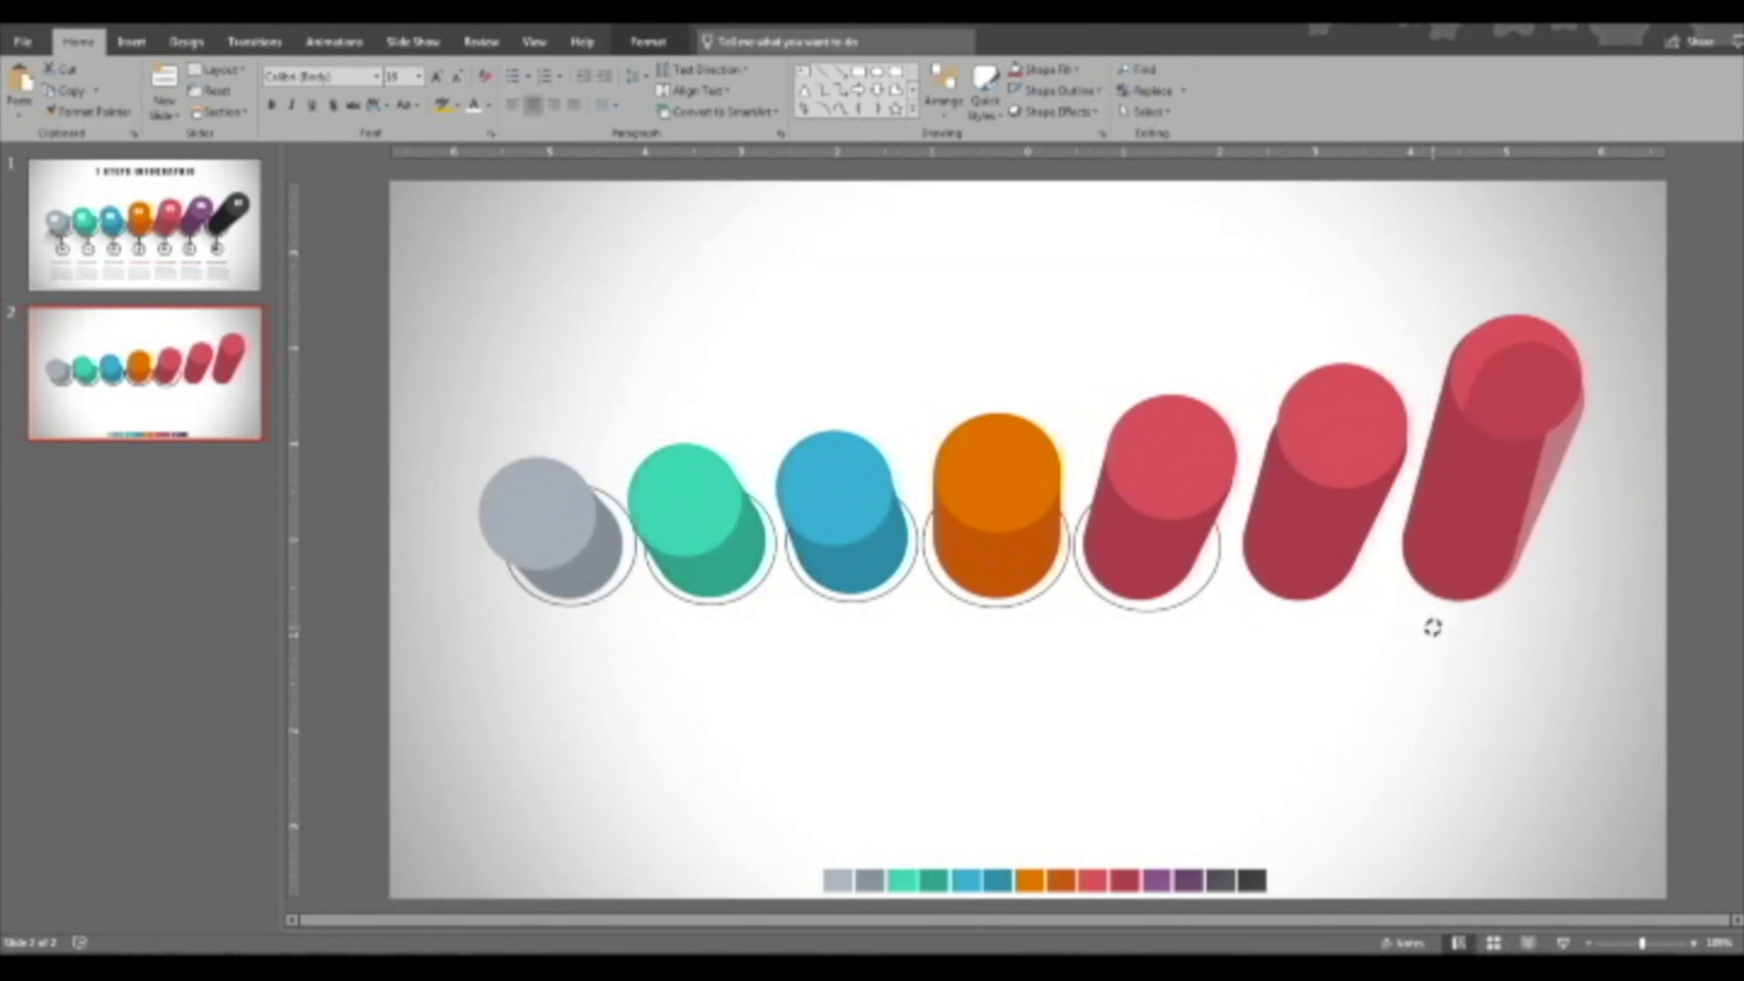
Fill the sixth cylinder's tilted pills with dark purple and its circle with light purple from the colour strip.
{"action": "left_click", "coordinate": [1299, 552]}
{"action": "left_click", "coordinate": [1261, 481]}
{"action": "left_click", "coordinate": [1365, 508], "text": "shift"}
{"action": "left_click", "coordinate": [1074, 70]}
{"action": "left_click", "coordinate": [1054, 328]}
{"action": "left_click", "coordinate": [1189, 880]}
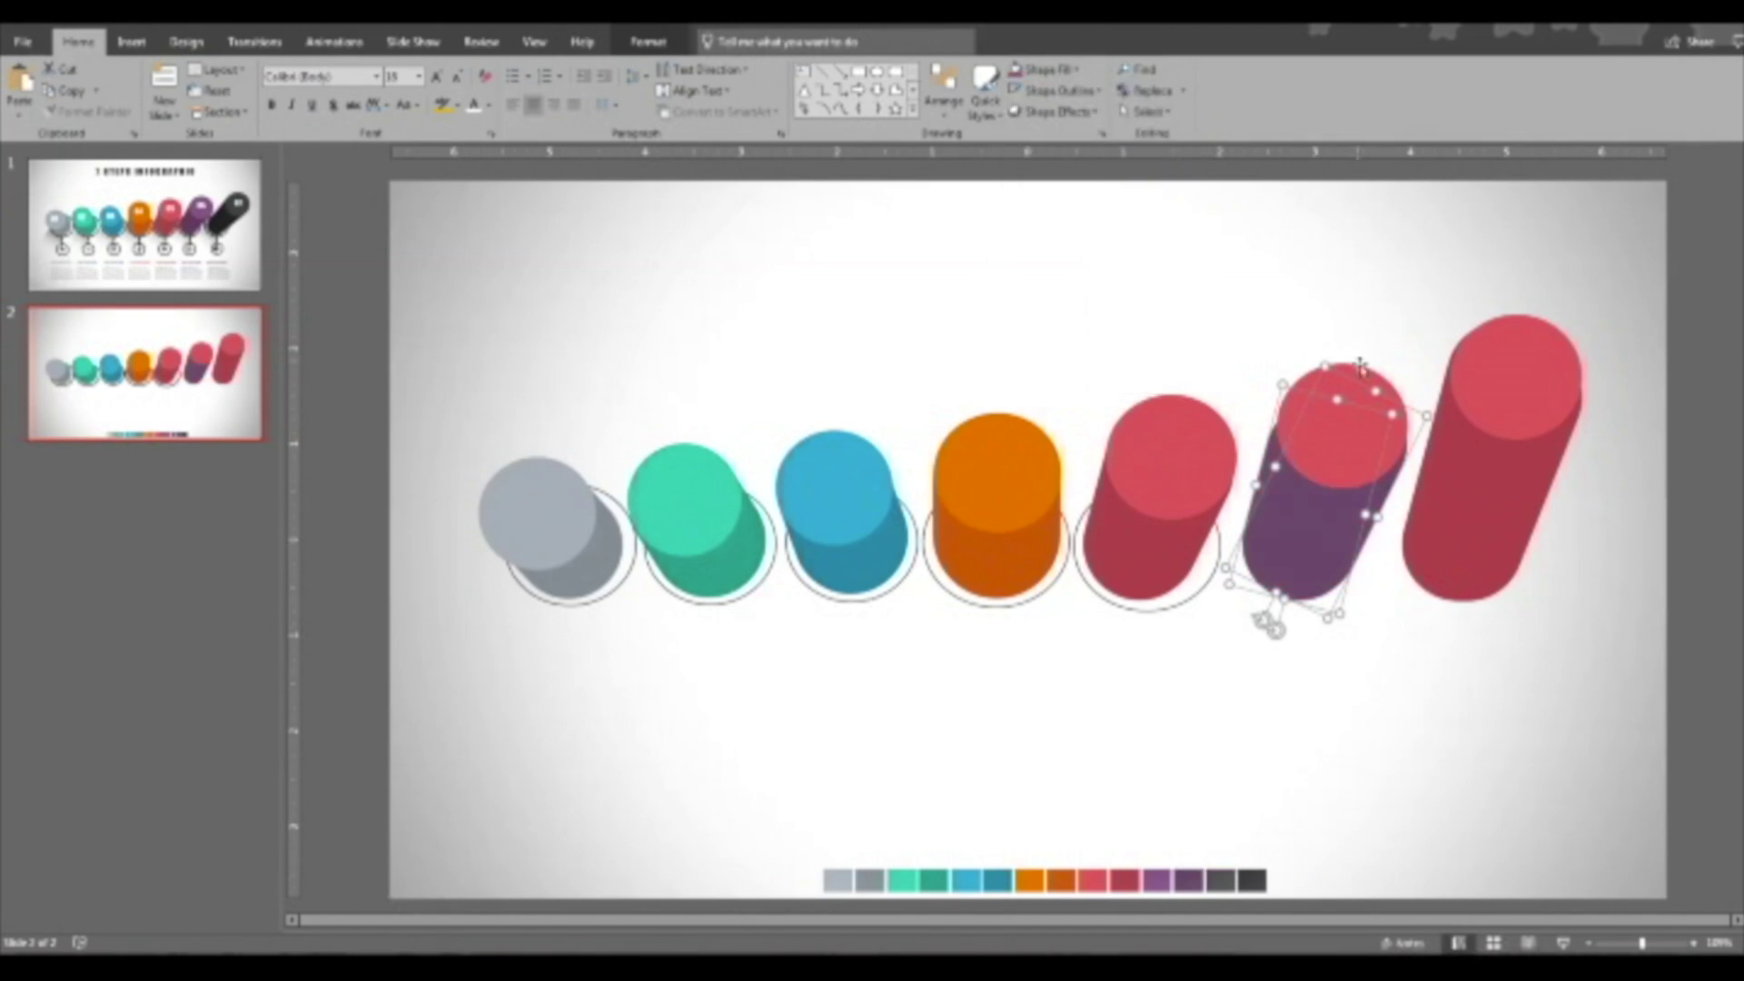
{"action": "left_click", "coordinate": [1340, 413]}
{"action": "left_click", "coordinate": [1076, 69]}
{"action": "left_click", "coordinate": [1044, 323]}
{"action": "left_click", "coordinate": [1157, 880]}
Fill the seventh cylinder's tilted pills with the darkest grey and its circle with the lighter dark grey from the colour strip.
{"action": "left_click", "coordinate": [1435, 590]}
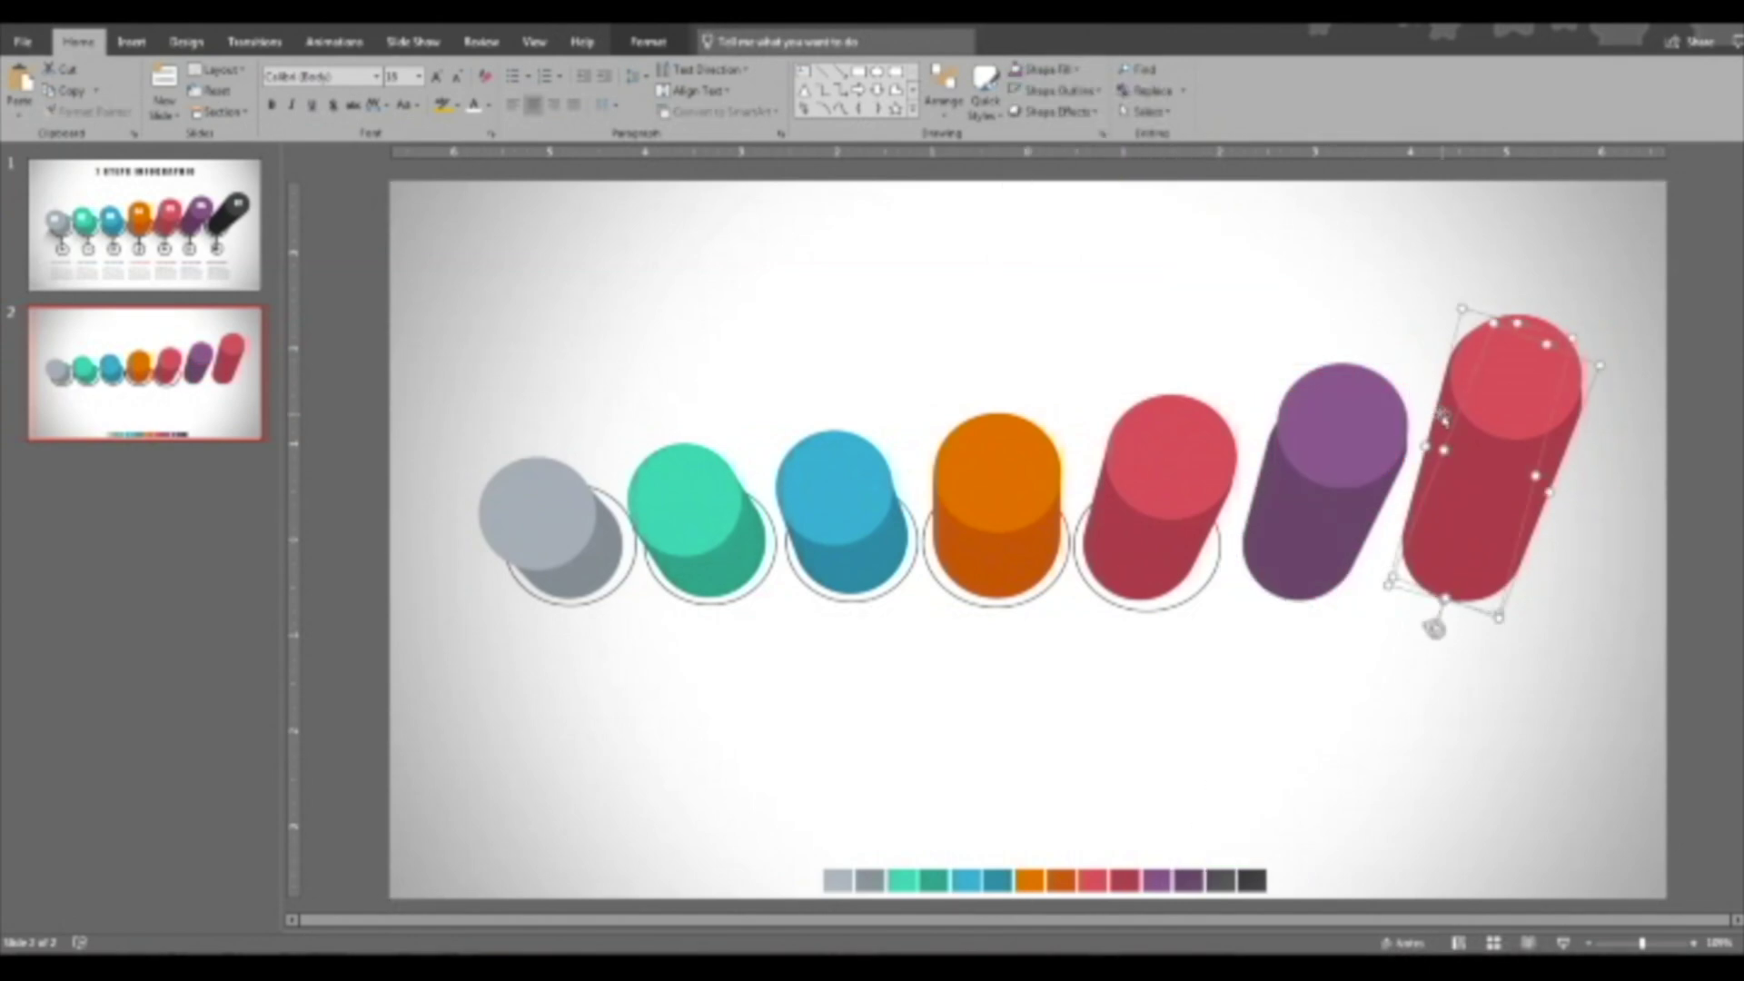
{"action": "left_click", "coordinate": [1077, 69]}
{"action": "left_click", "coordinate": [1045, 323]}
{"action": "left_click", "coordinate": [1252, 881]}
{"action": "left_click", "coordinate": [1515, 377]}
{"action": "left_click", "coordinate": [1076, 70]}
{"action": "left_click", "coordinate": [1044, 323]}
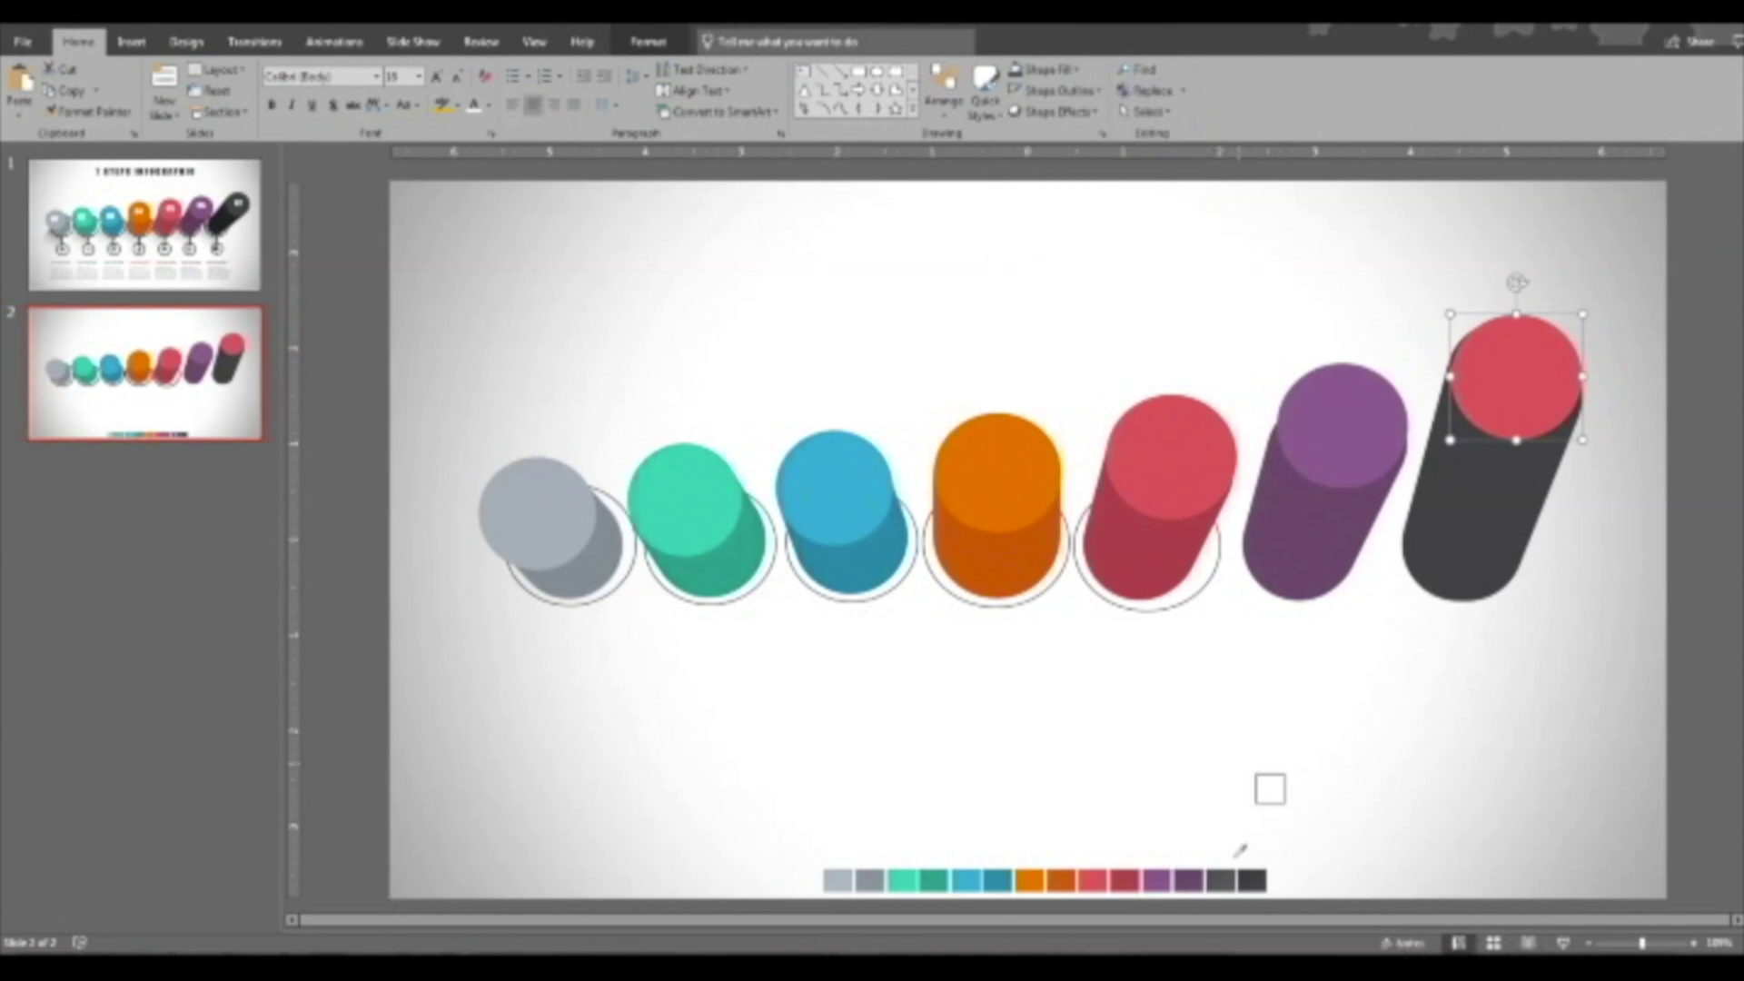
{"action": "left_click", "coordinate": [1220, 881]}
Bring the purple pills and circle in front of the sixth outlined circle and nudge the black cylinder slightly down.
{"action": "left_click", "coordinate": [1284, 392]}
{"action": "left_click", "coordinate": [1285, 559]}
{"action": "left_click", "coordinate": [1279, 474], "text": "shift"}
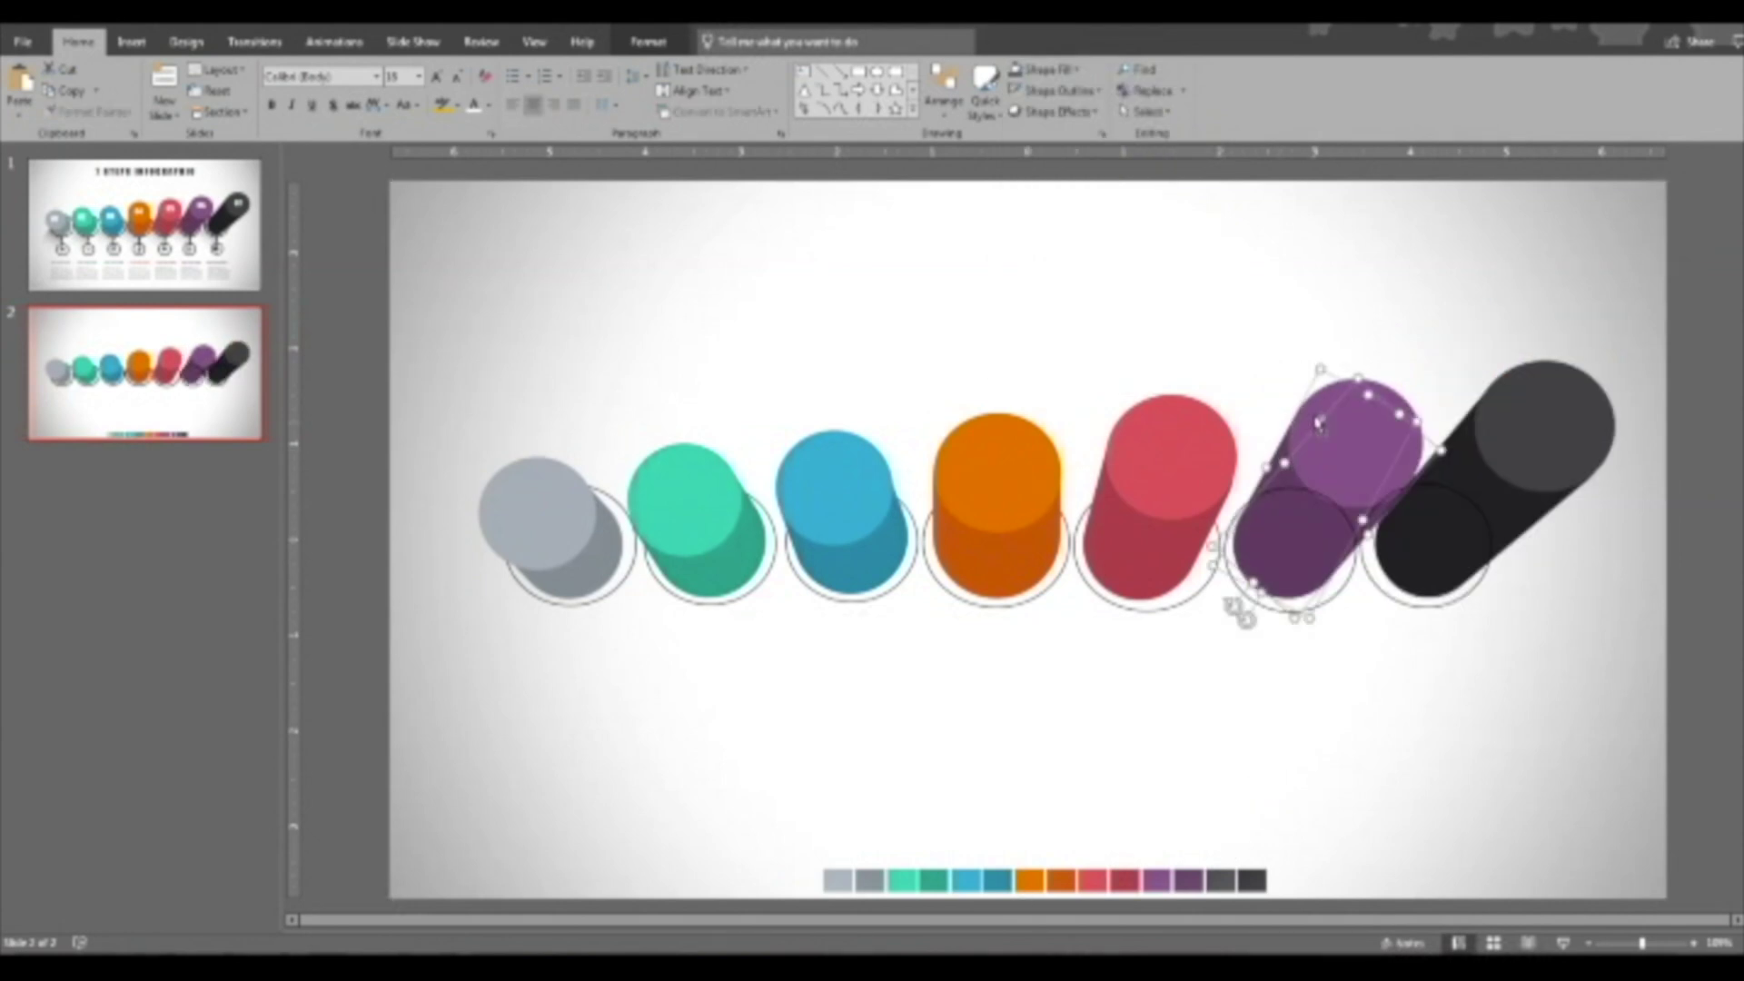
{"action": "left_click", "coordinate": [1316, 416], "text": "shift"}
{"action": "right_click", "coordinate": [1314, 413]}
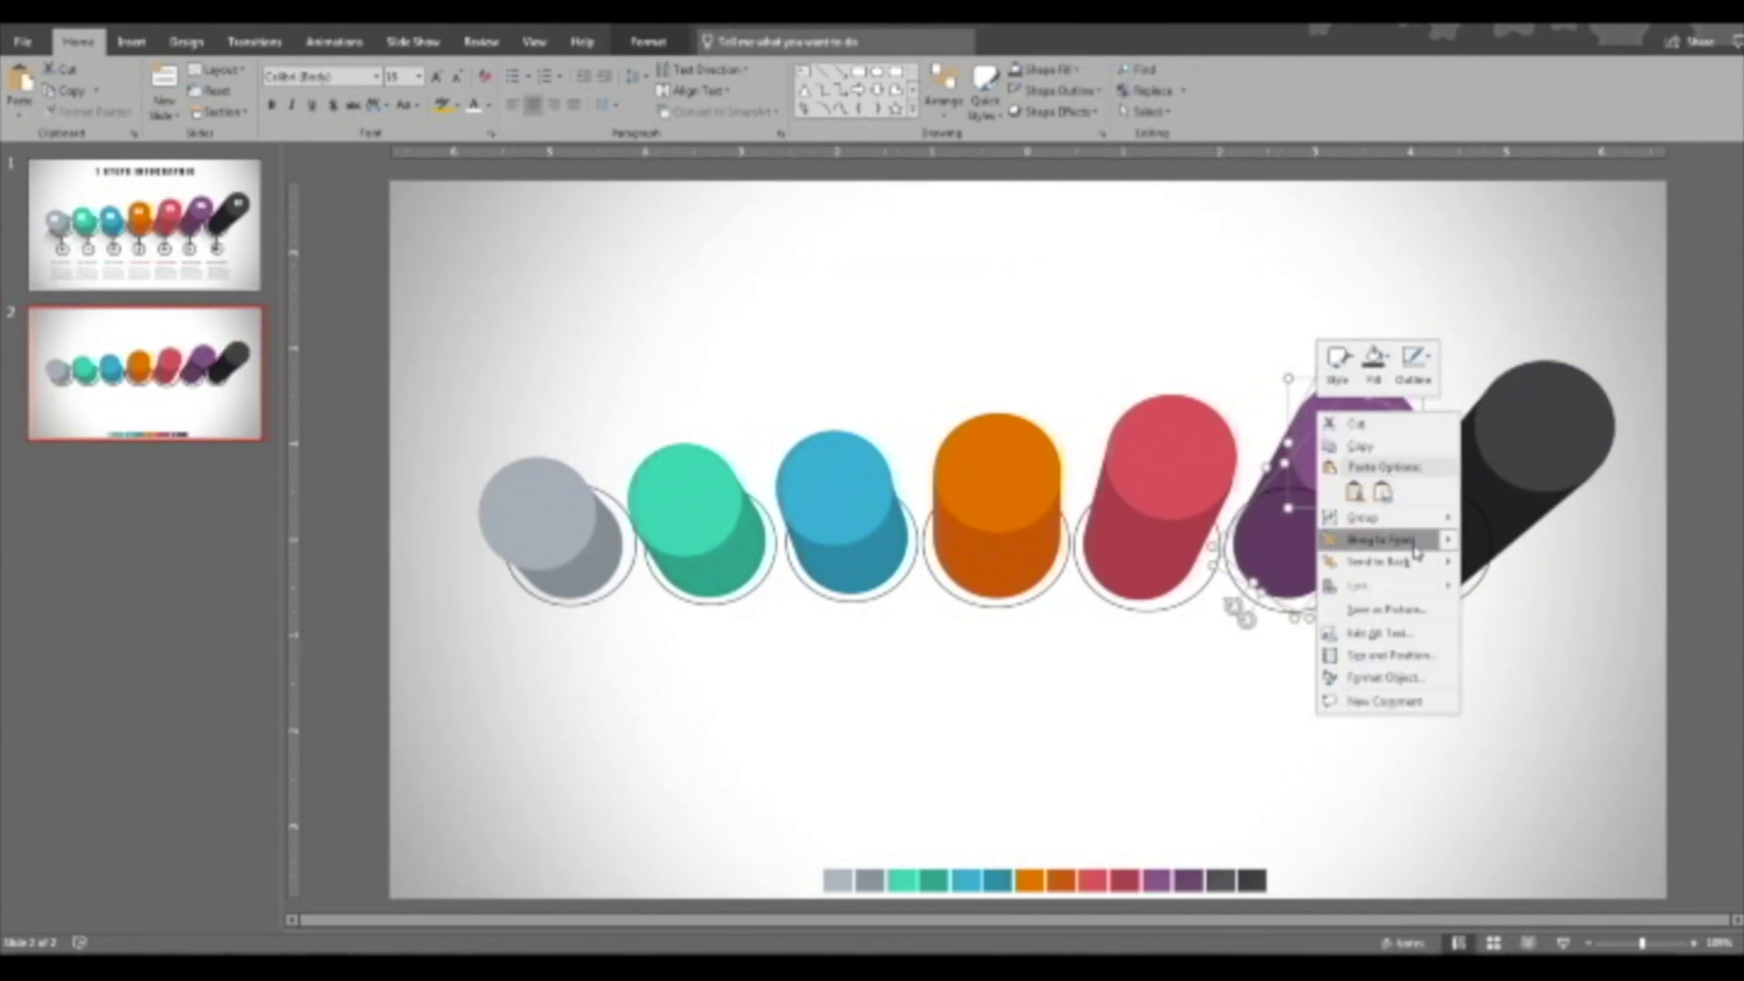
{"action": "left_click", "coordinate": [1442, 558]}
{"action": "left_click_drag", "start_coordinate": [1389, 595], "coordinate": [1393, 601]}
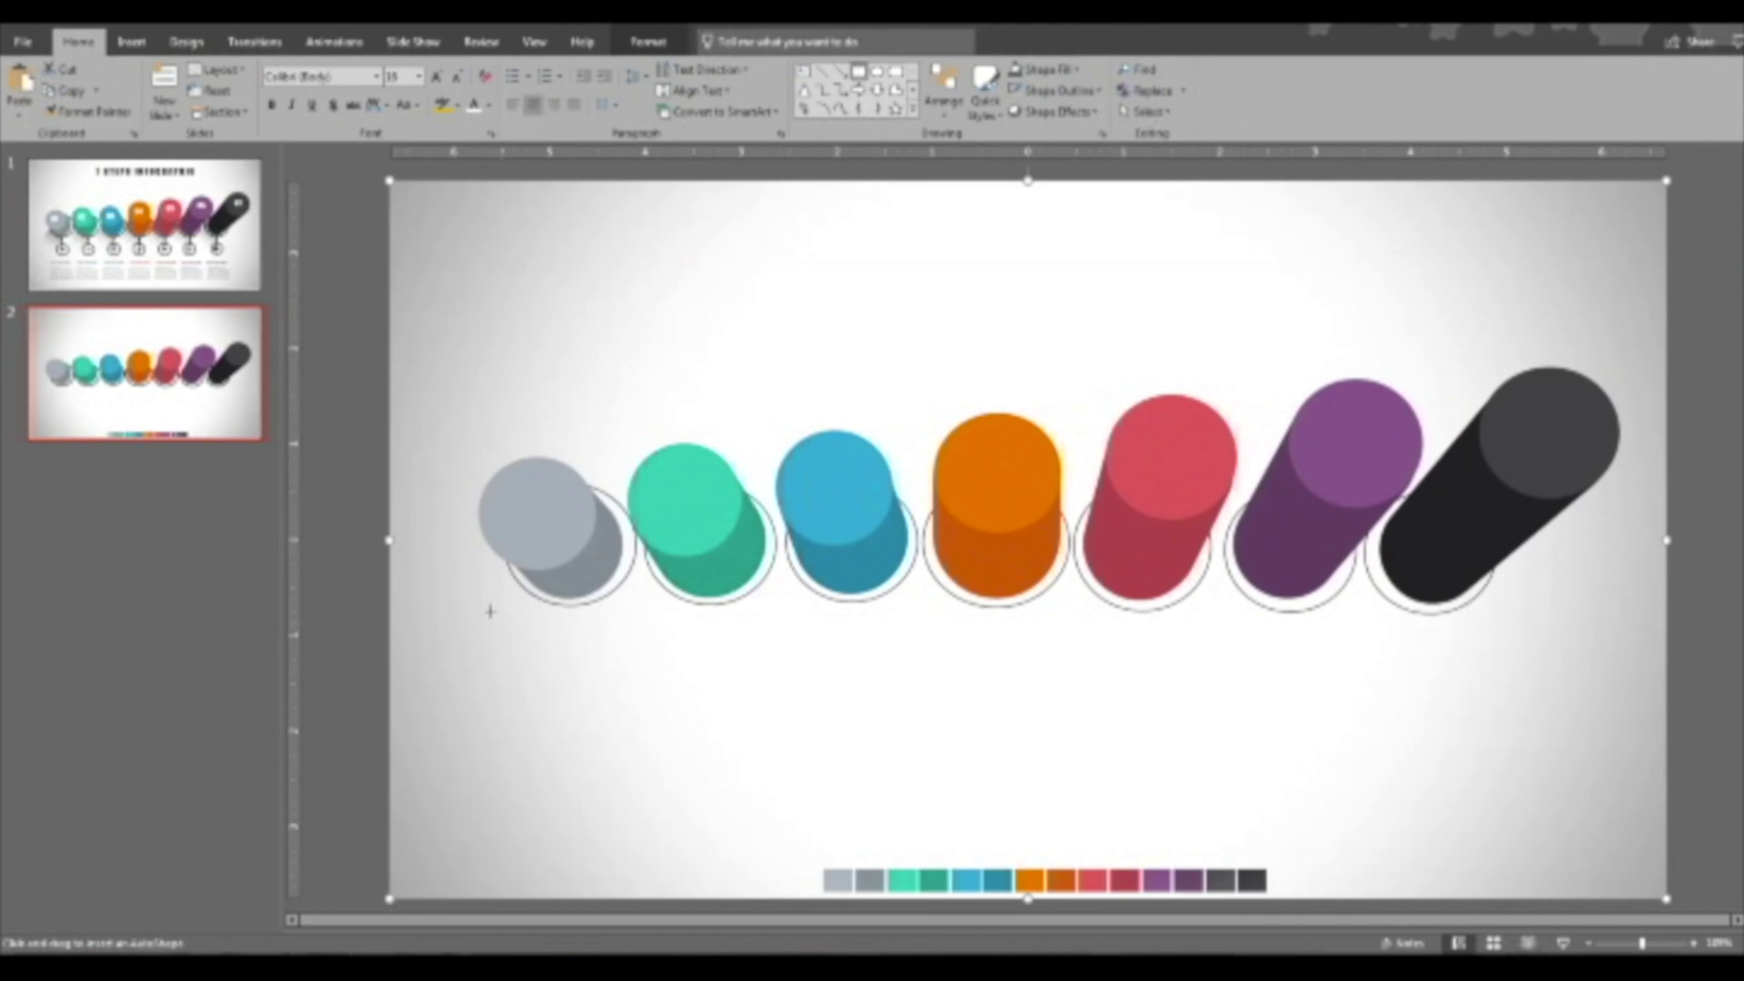
Draw a tall rectangle, tilt it down to the lower left and place it at the base of the grey cylinder.
{"action": "mouse_move", "coordinate": [489, 612]}
{"action": "left_mouse_down"}
{"action": "mouse_move", "coordinate": [521, 752]}
{"action": "mouse_move", "coordinate": [557, 809]}
{"action": "left_mouse_up"}
{"action": "left_click_drag", "start_coordinate": [524, 580], "coordinate": [572, 589]}
{"action": "left_click_drag", "start_coordinate": [538, 697], "coordinate": [535, 650]}
Bring the dark grey pill in front of the blue rectangle and the light grey circle in front of both.
{"action": "right_click", "coordinate": [603, 556]}
{"action": "left_click", "coordinate": [654, 373]}
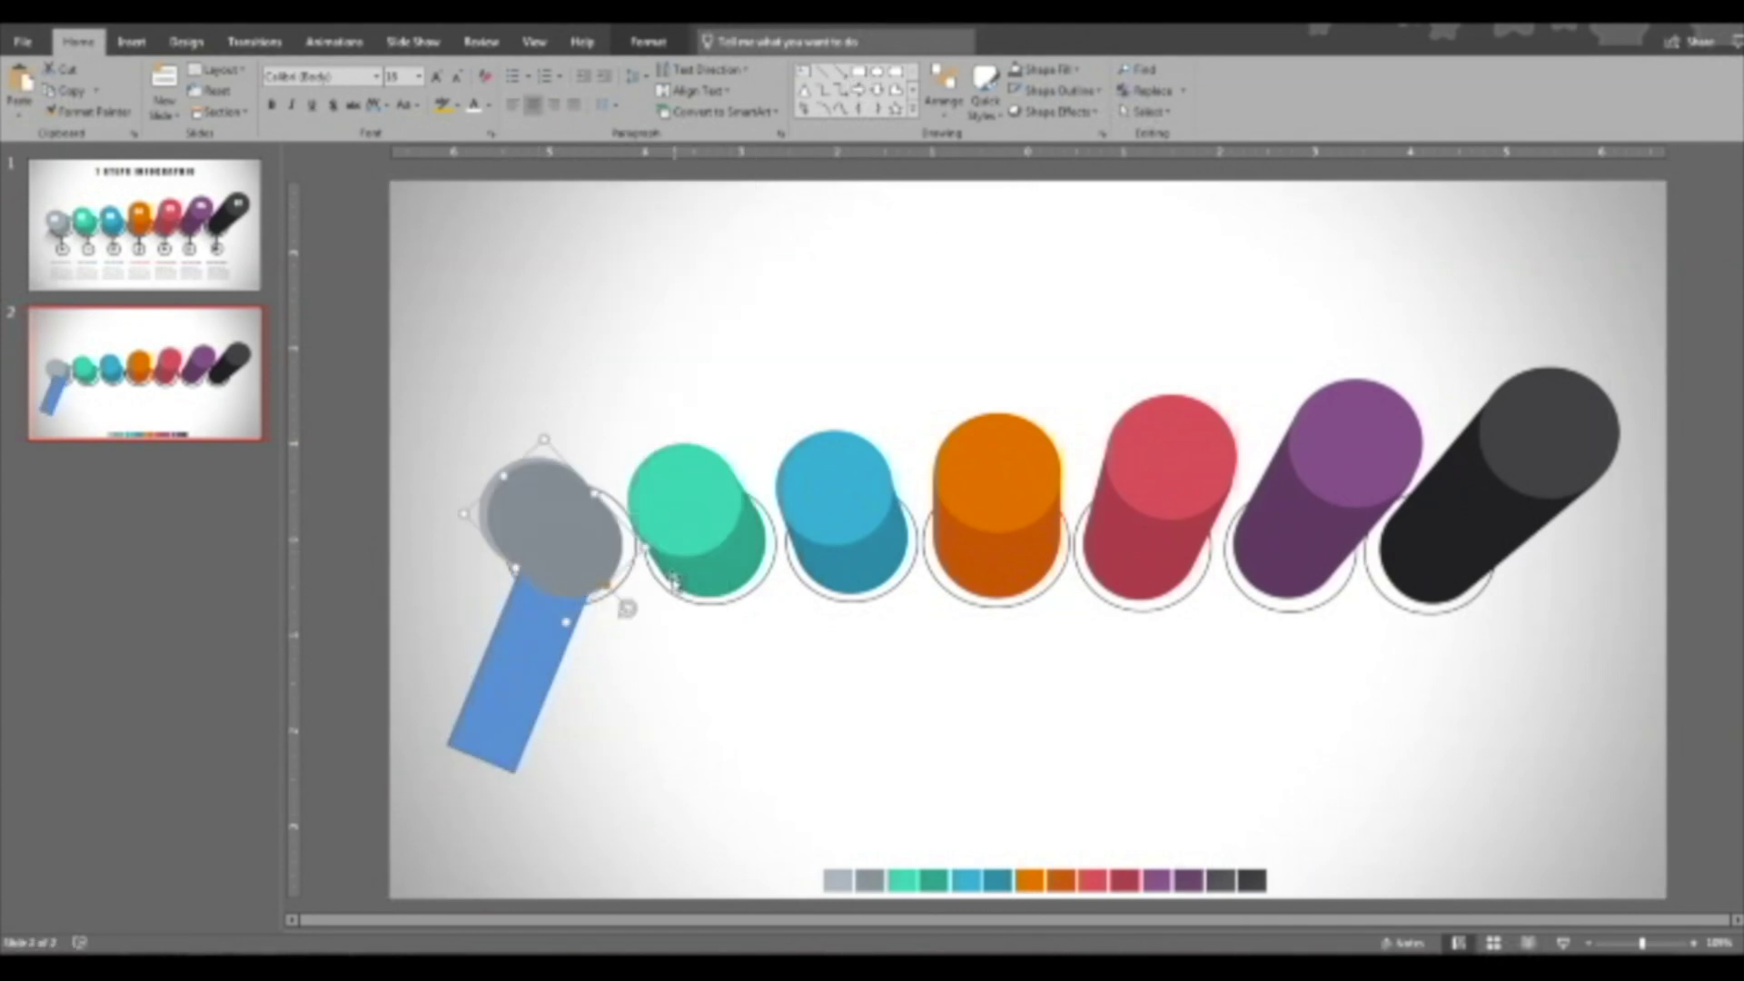
{"action": "left_click", "coordinate": [488, 498]}
{"action": "right_click", "coordinate": [489, 497]}
{"action": "left_click", "coordinate": [563, 669]}
{"action": "left_click", "coordinate": [667, 708]}
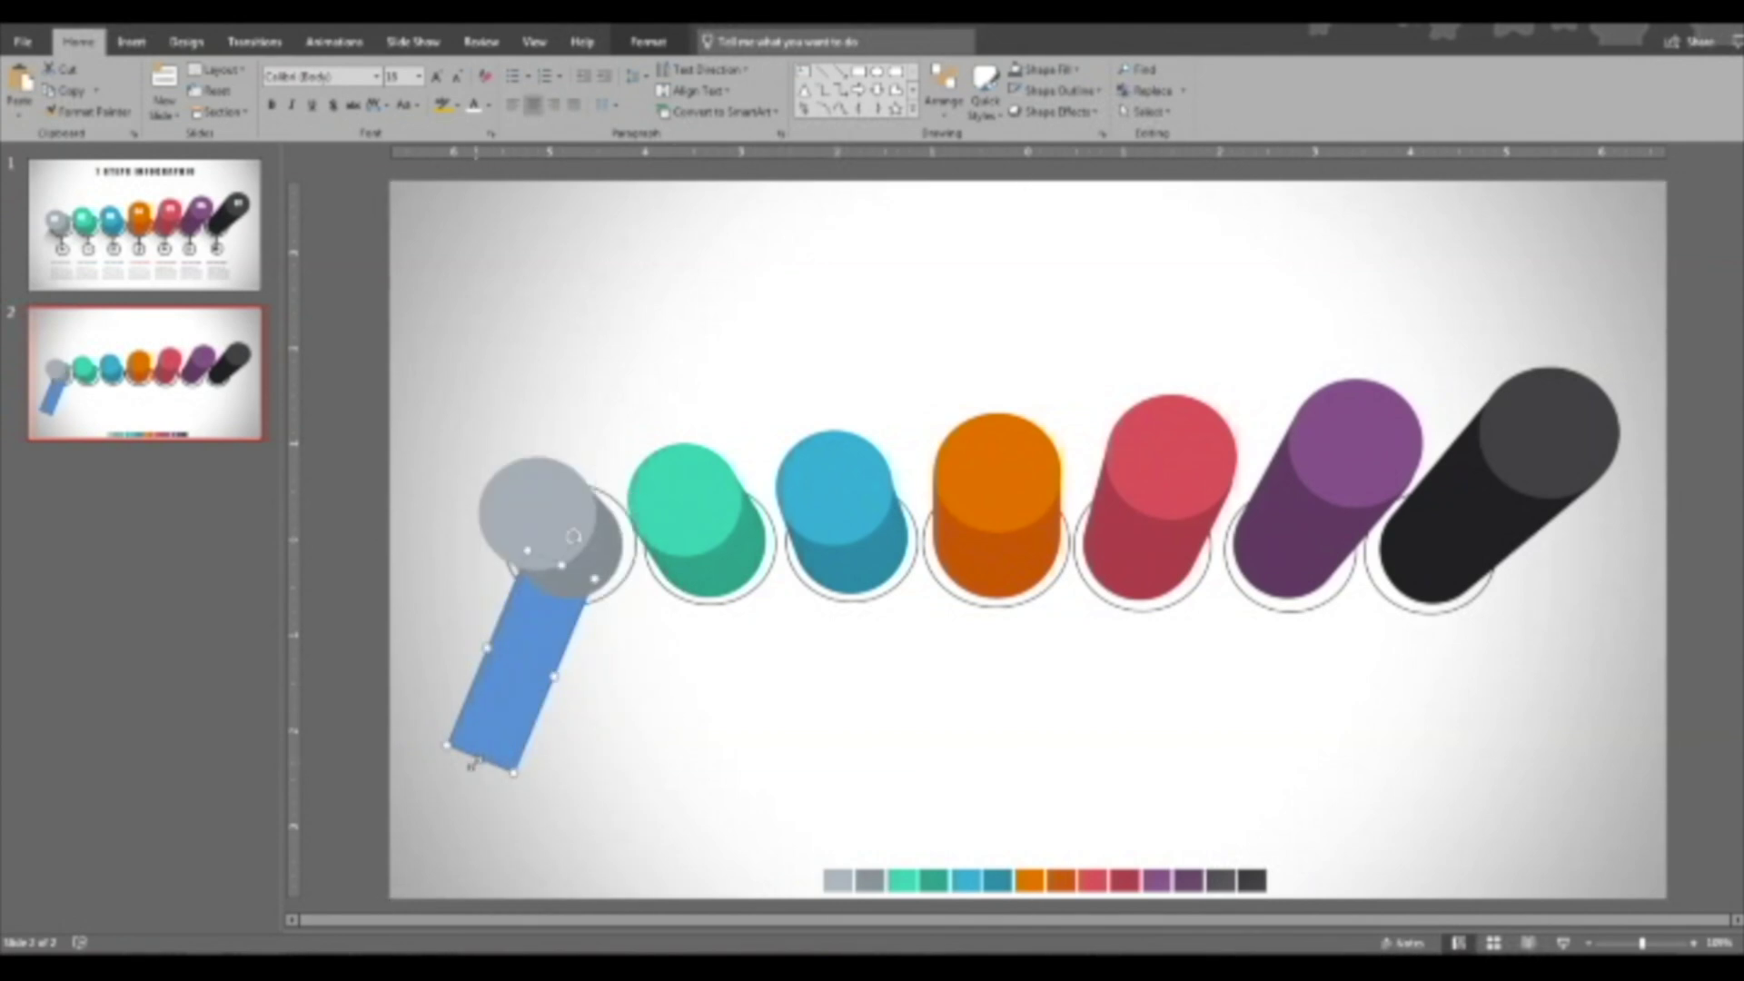
Shorten the tilted rectangle, give it a fading grey gradient fill and copy it below the other cylinders as shadows.
{"action": "left_click_drag", "start_coordinate": [472, 763], "coordinate": [492, 715]}
{"action": "right_click", "coordinate": [529, 641]}
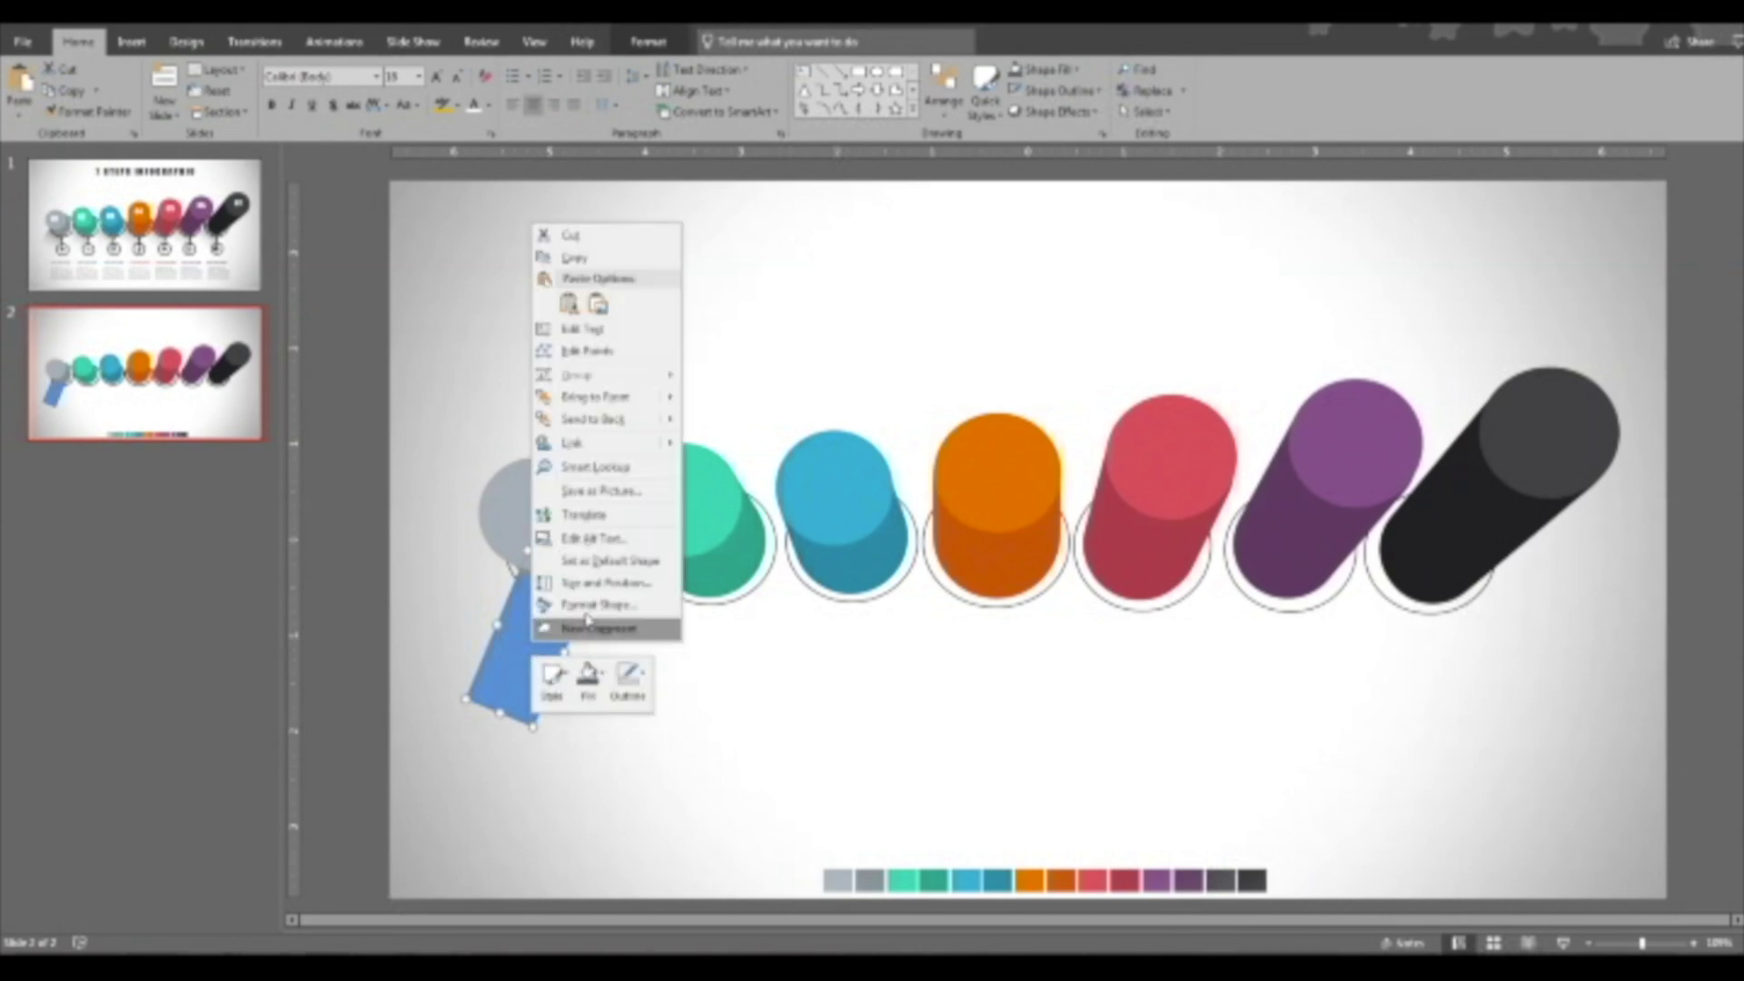
{"action": "left_click", "coordinate": [613, 618]}
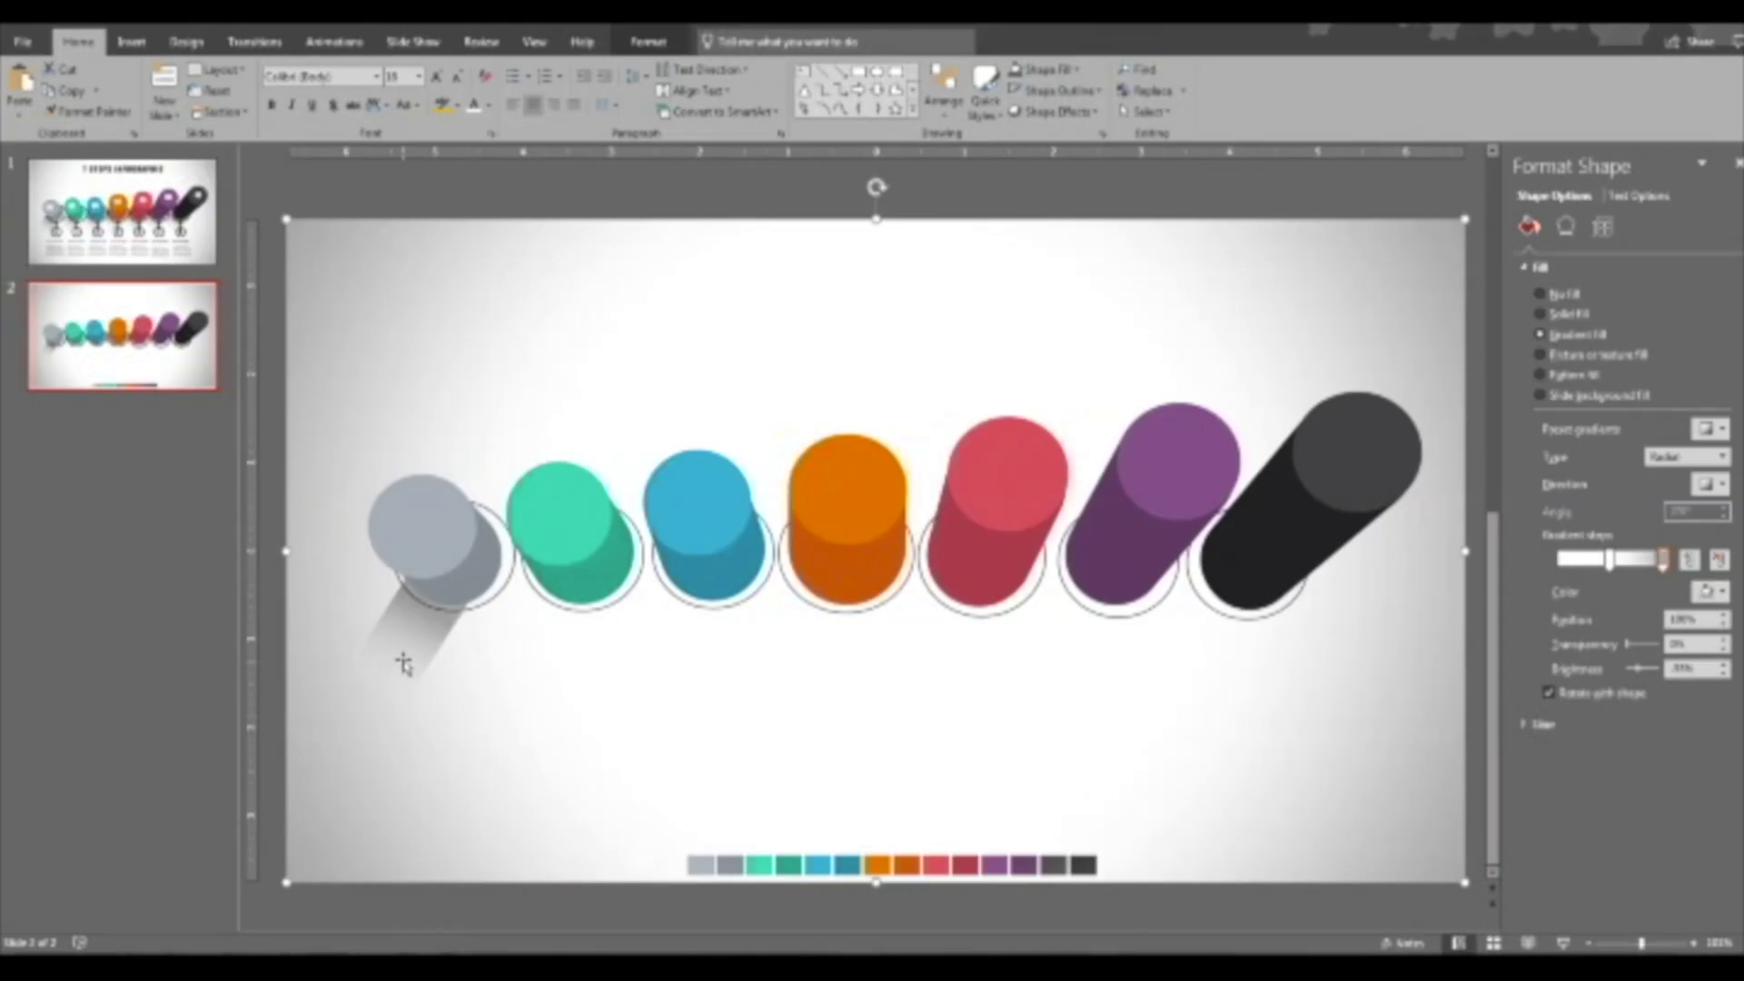
{"action": "left_click_drag", "start_coordinate": [401, 662], "coordinate": [546, 640]}
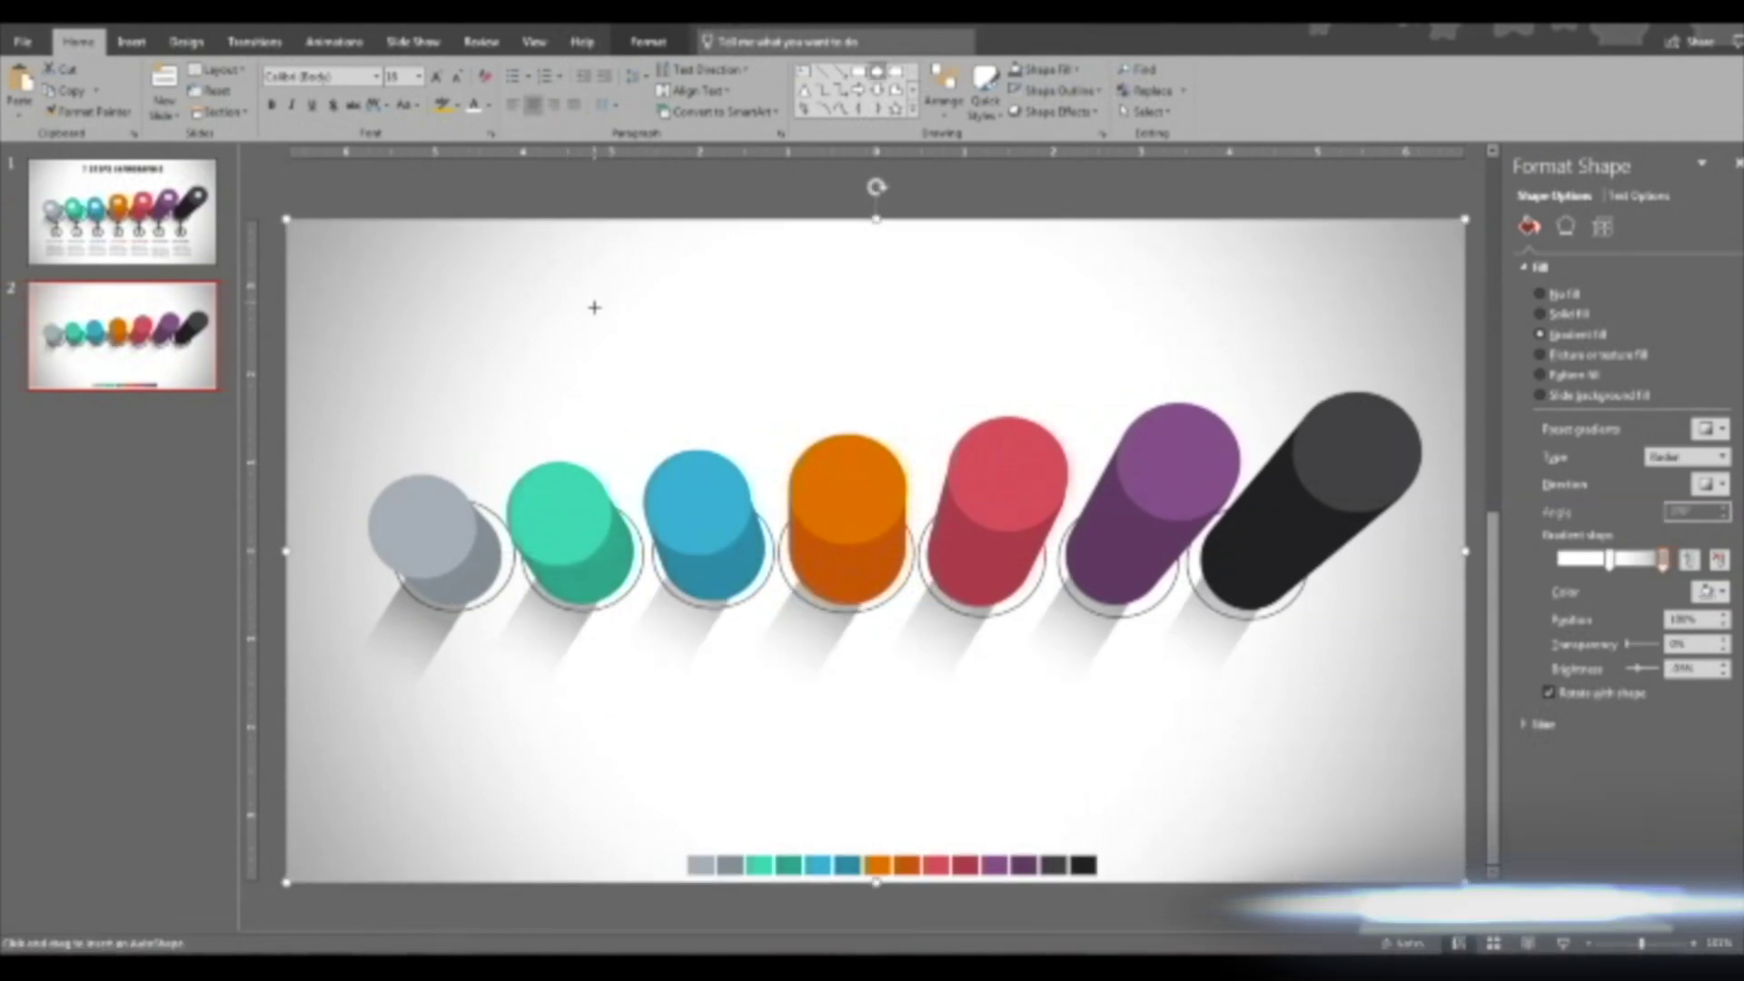
Draw a circle with no fill and a dark outline, and place it at reduced size below the grey cylinder.
{"action": "mouse_move", "coordinate": [594, 303]}
{"action": "left_mouse_down"}
{"action": "mouse_move", "coordinate": [689, 378]}
{"action": "mouse_move", "coordinate": [698, 407]}
{"action": "left_mouse_up"}
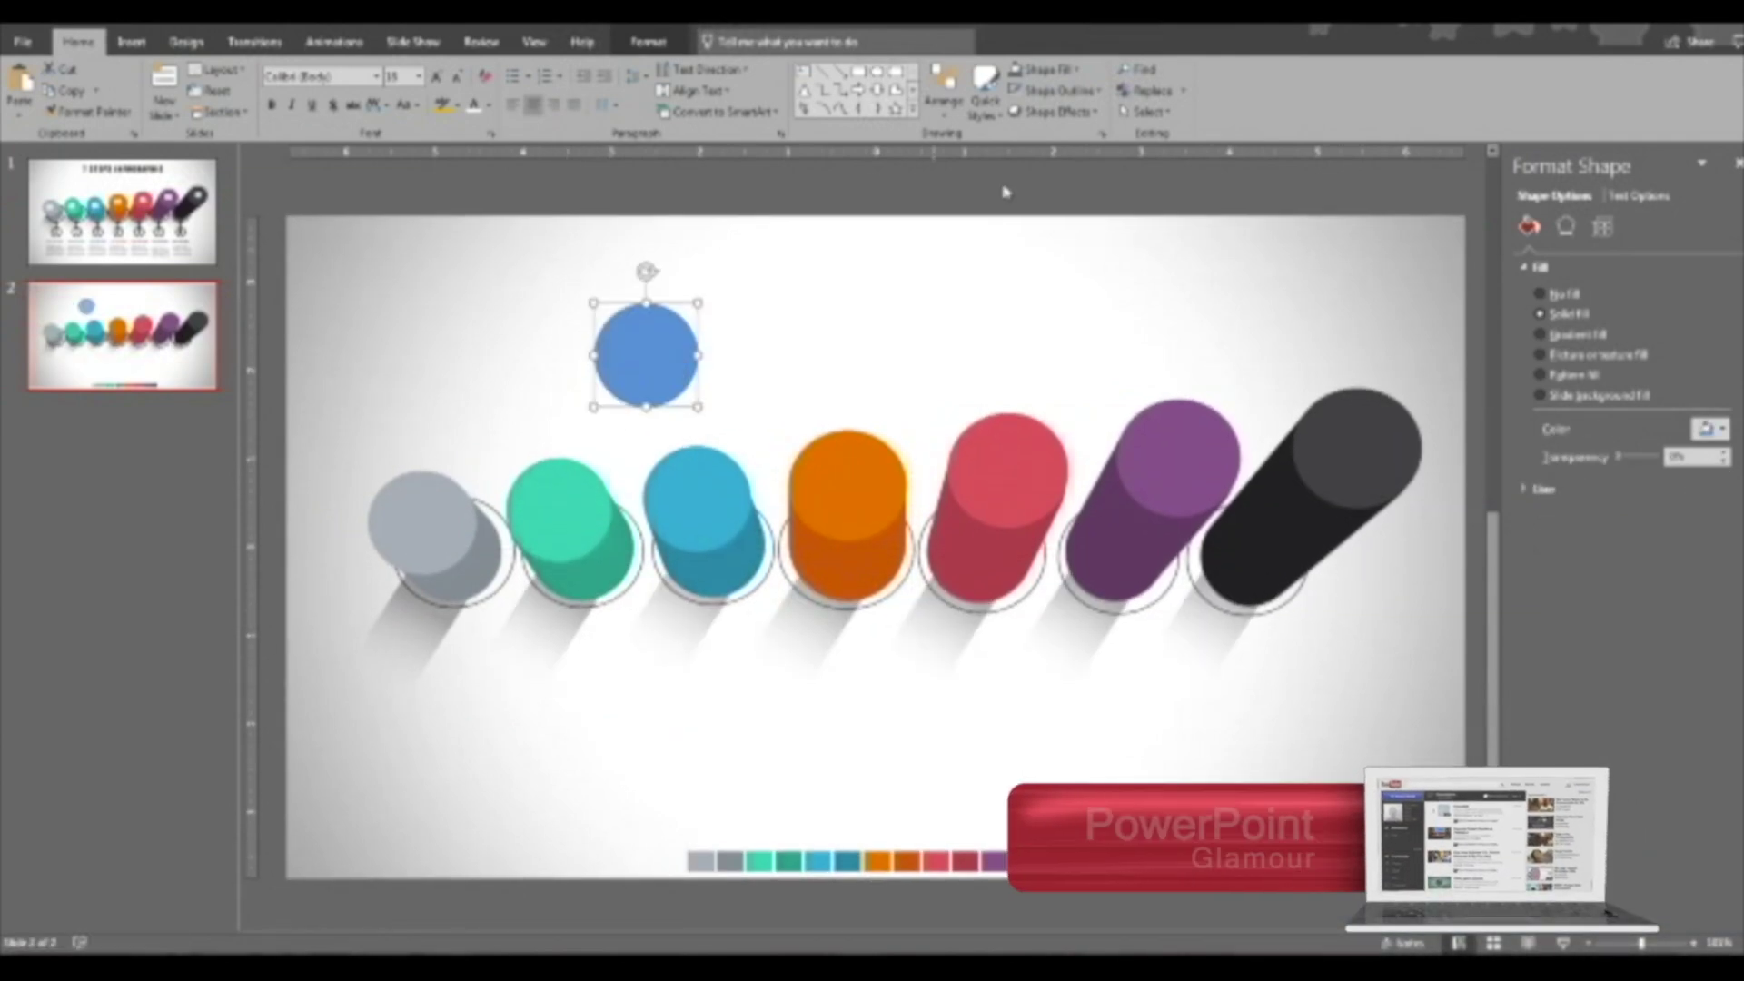
{"action": "left_click", "coordinate": [1079, 72]}
{"action": "left_click", "coordinate": [1056, 289]}
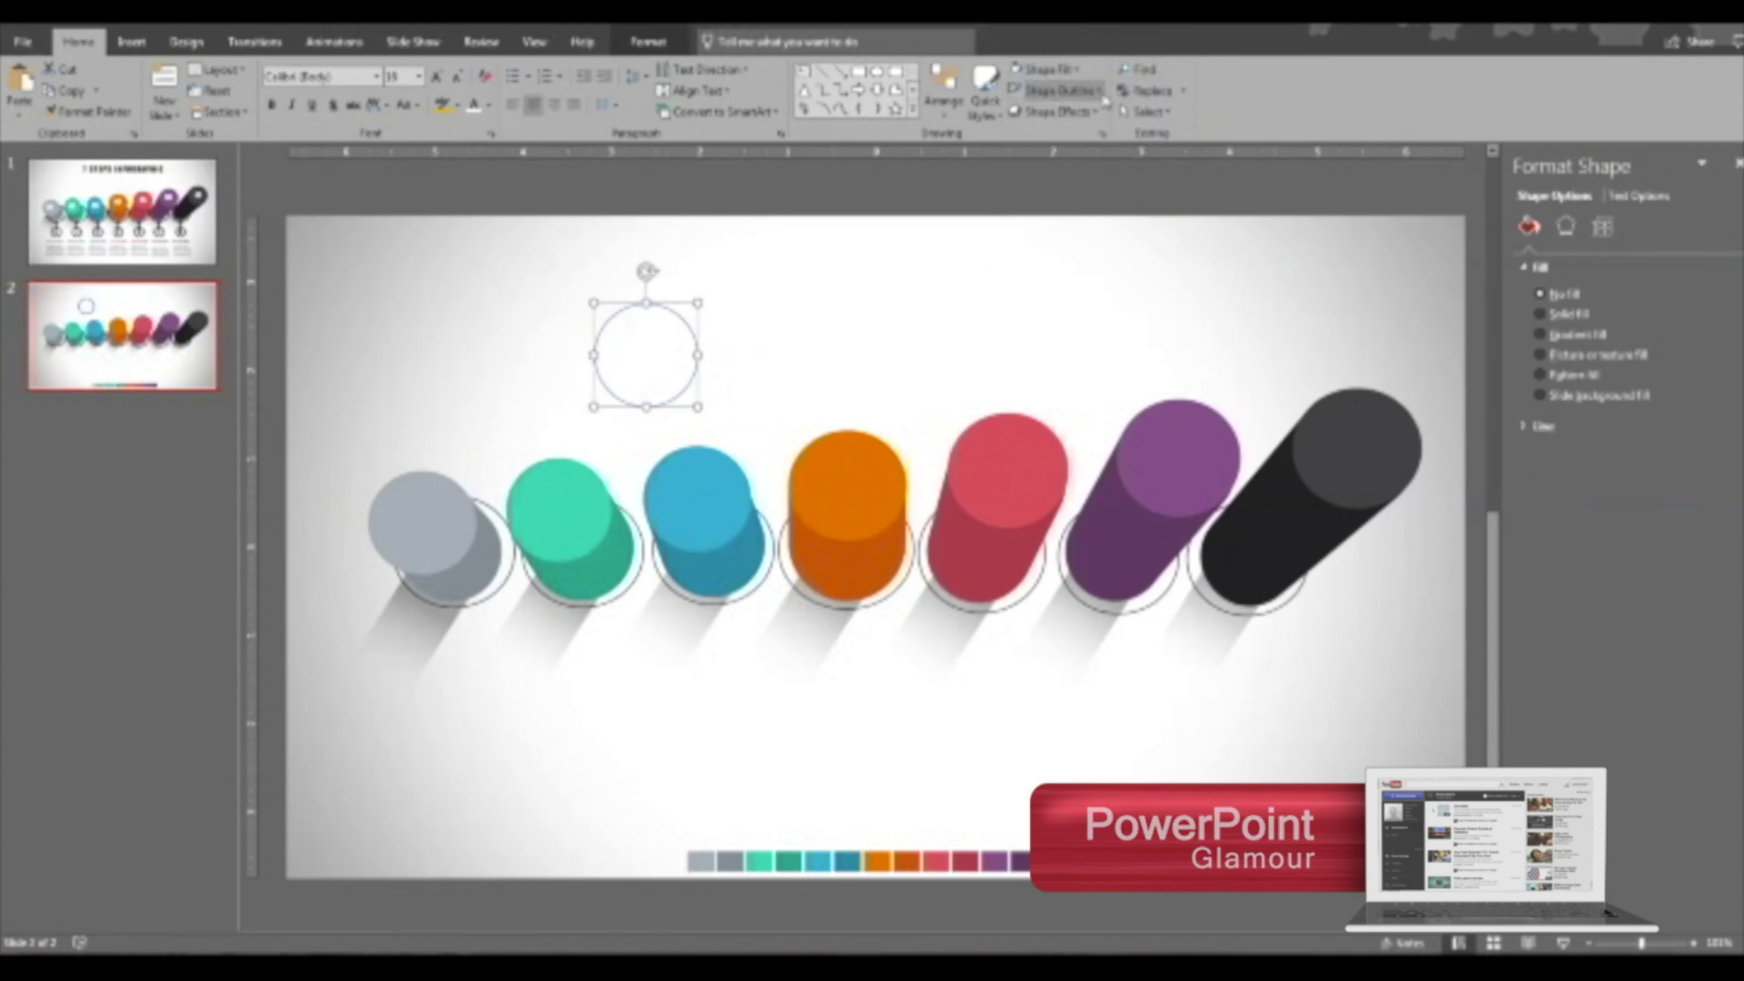
{"action": "left_click", "coordinate": [1058, 90]}
{"action": "left_click", "coordinate": [1031, 132]}
{"action": "left_click_drag", "start_coordinate": [668, 313], "coordinate": [498, 670]}
{"action": "left_click_drag", "start_coordinate": [528, 763], "coordinate": [496, 730]}
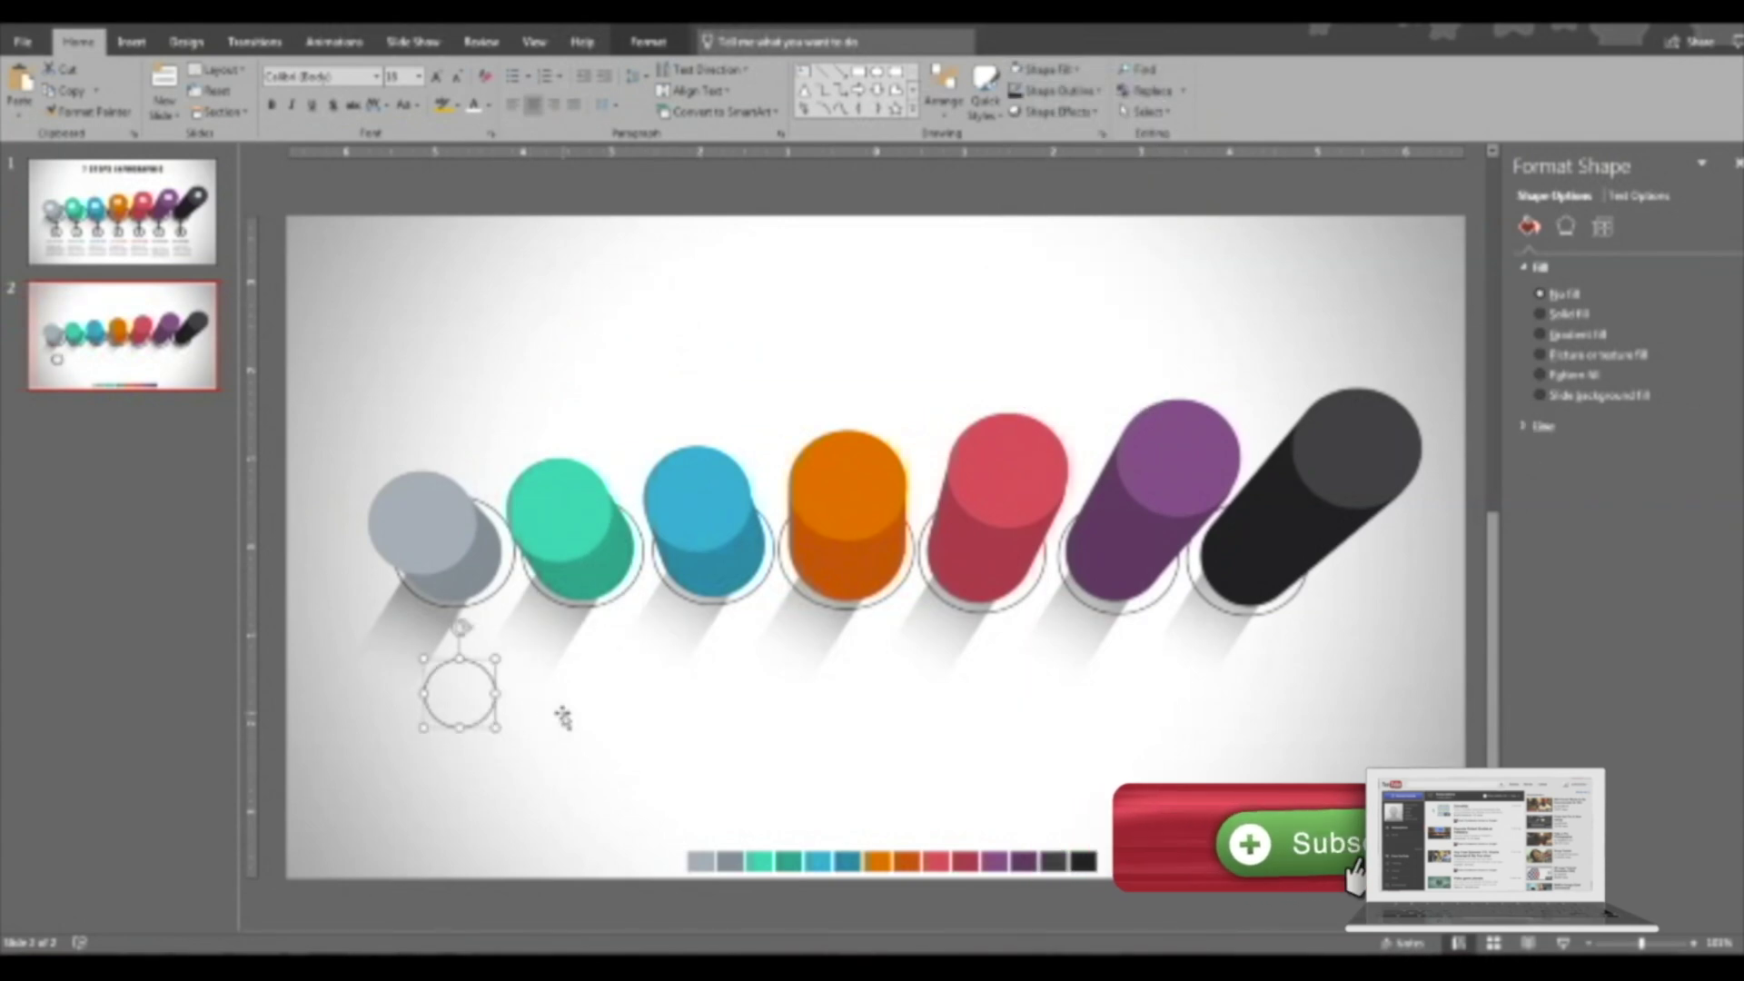
{"action": "right_click", "coordinate": [465, 657]}
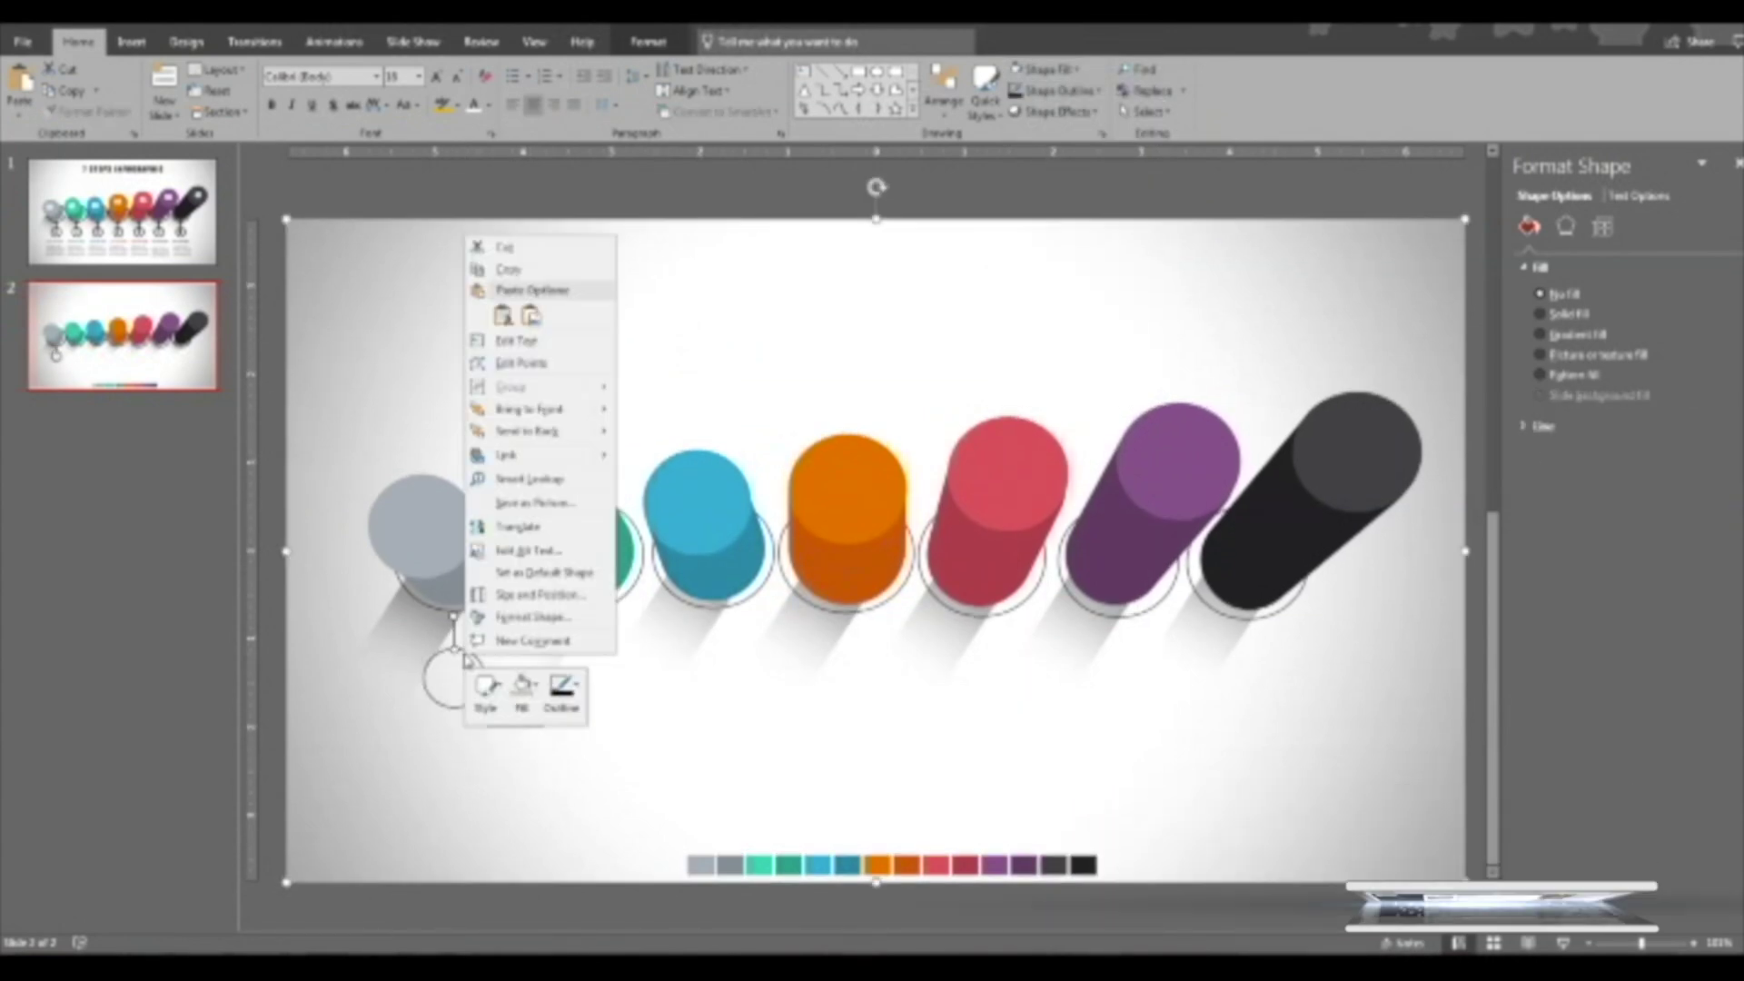
{"action": "left_click", "coordinate": [454, 648]}
{"action": "right_click", "coordinate": [453, 644]}
{"action": "mouse_move", "coordinate": [542, 756]}
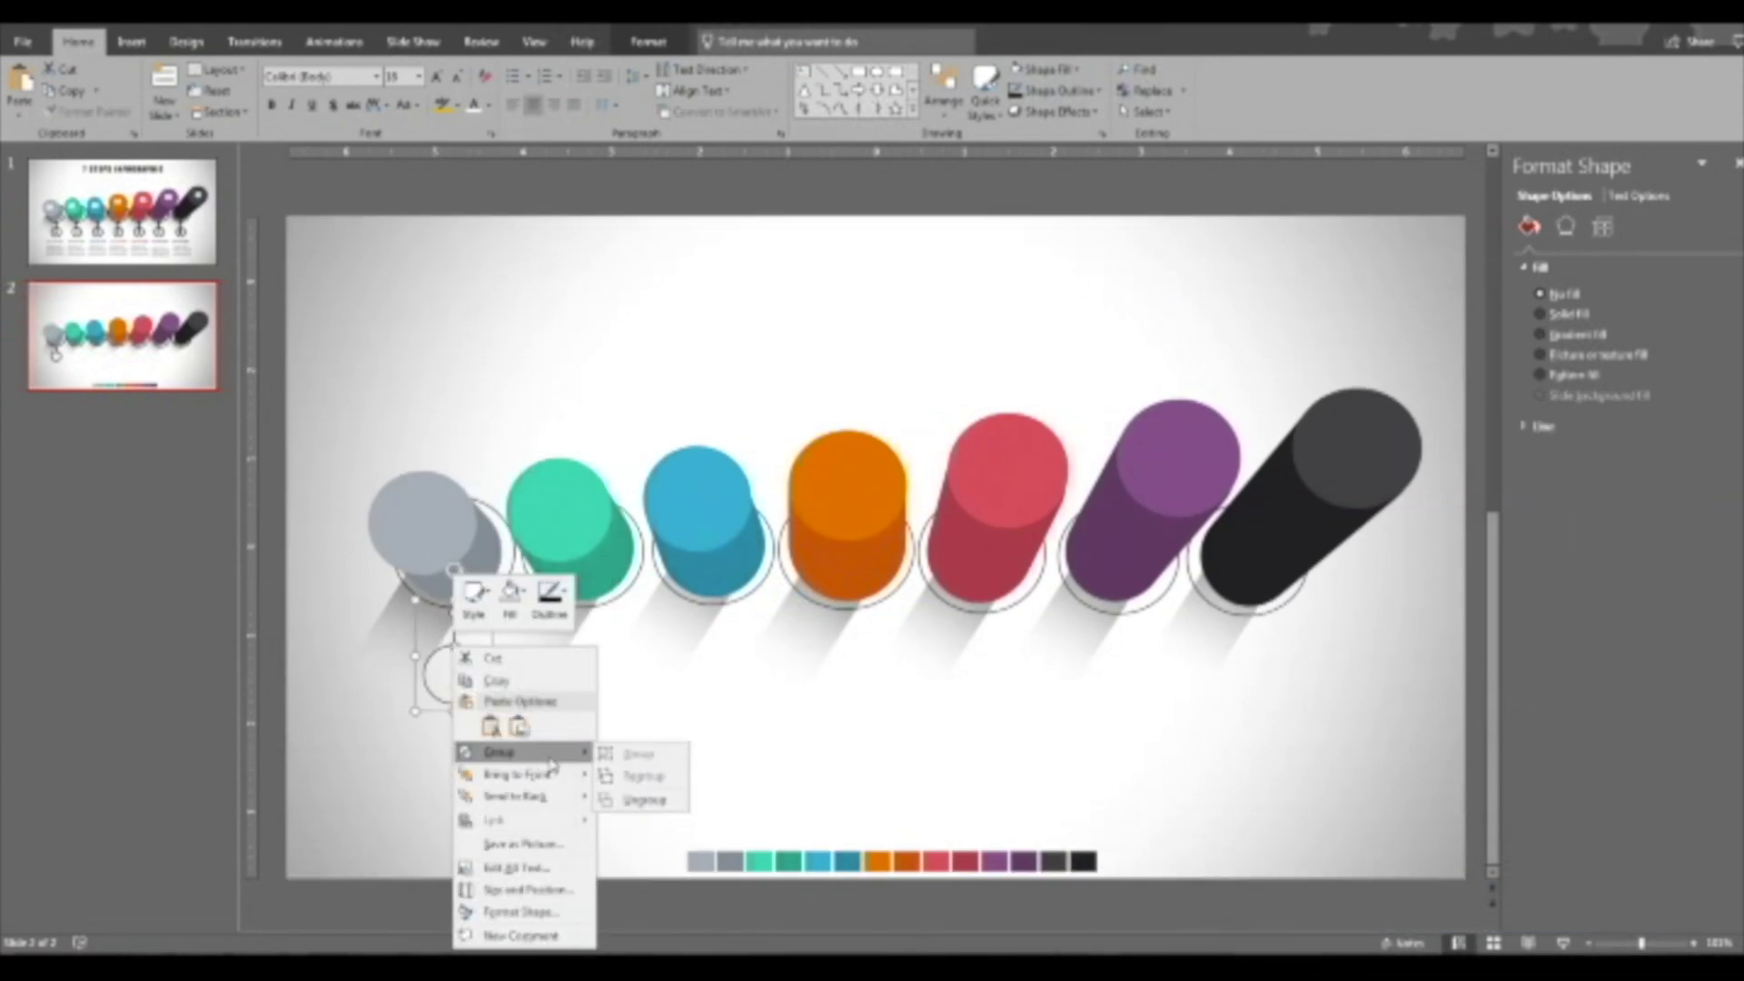
{"action": "left_click", "coordinate": [643, 758]}
{"action": "left_click", "coordinate": [471, 677]}
{"action": "key", "text": "ctrl+z"}
{"action": "key", "text": "ctrl+z"}
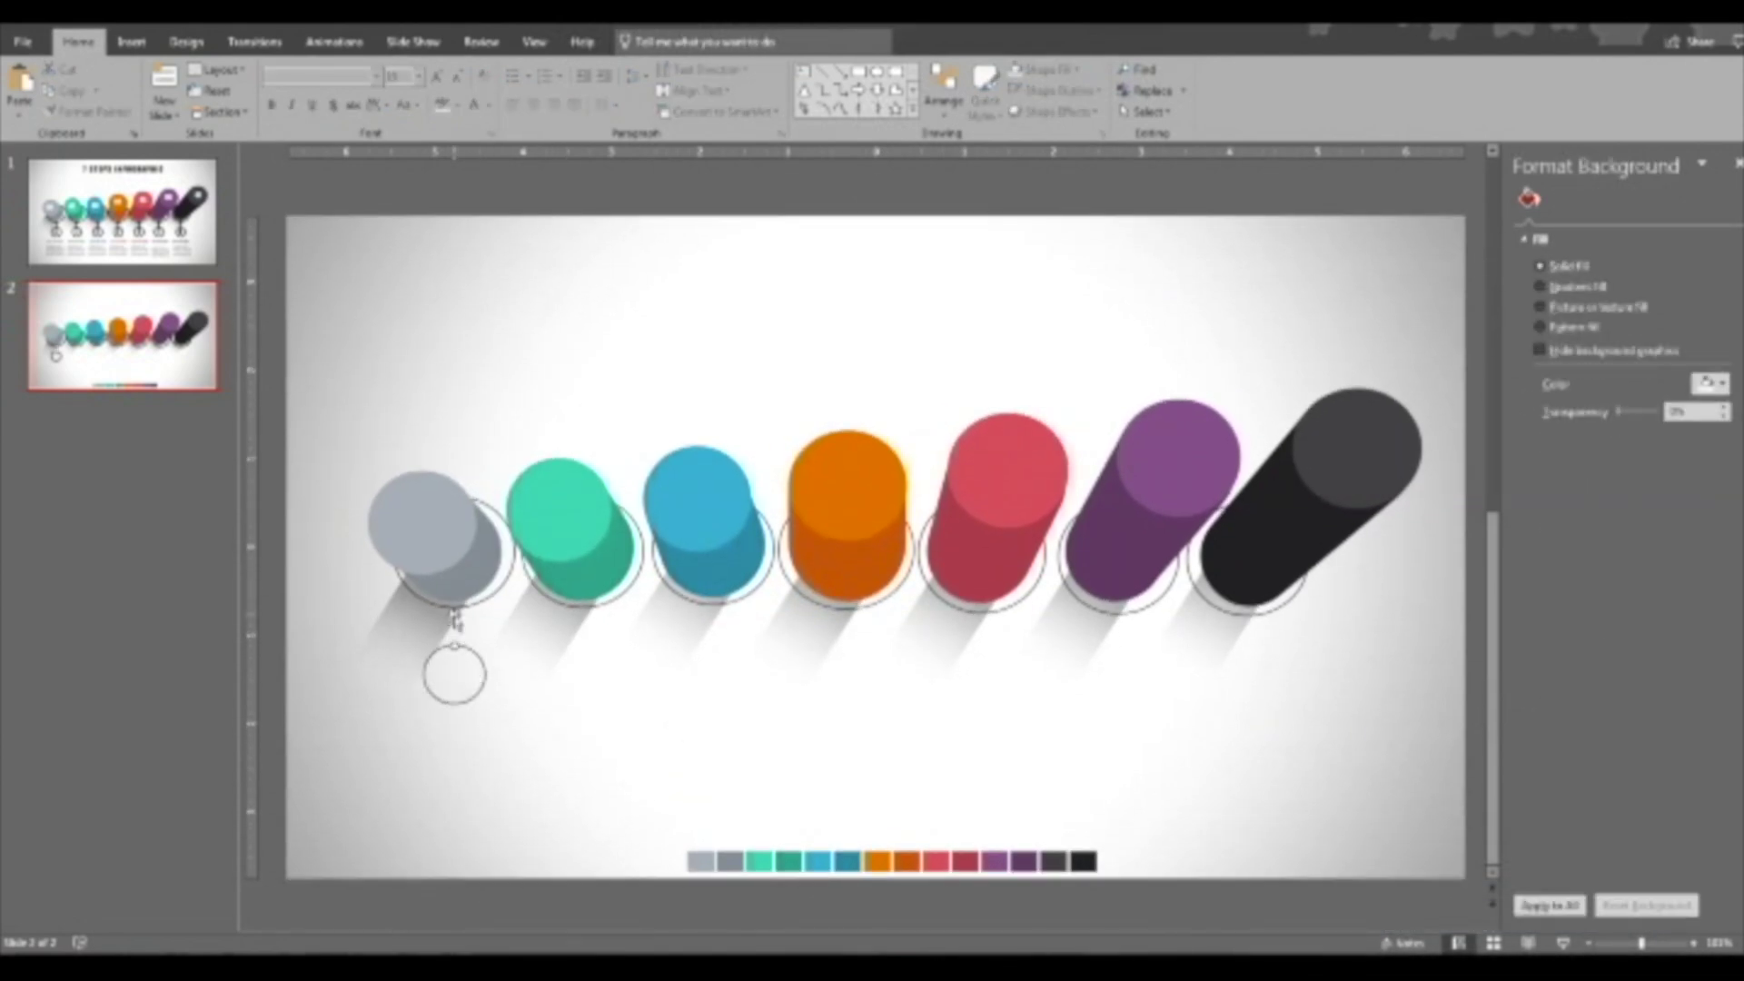
{"action": "left_click", "coordinate": [464, 672]}
{"action": "key", "text": "ctrl+z"}
{"action": "key", "text": "ctrl+z"}
Make a small outlined copy of the circle below the grey cylinder and place it beside the original.
{"action": "left_click", "coordinate": [502, 732]}
{"action": "left_click", "coordinate": [462, 651]}
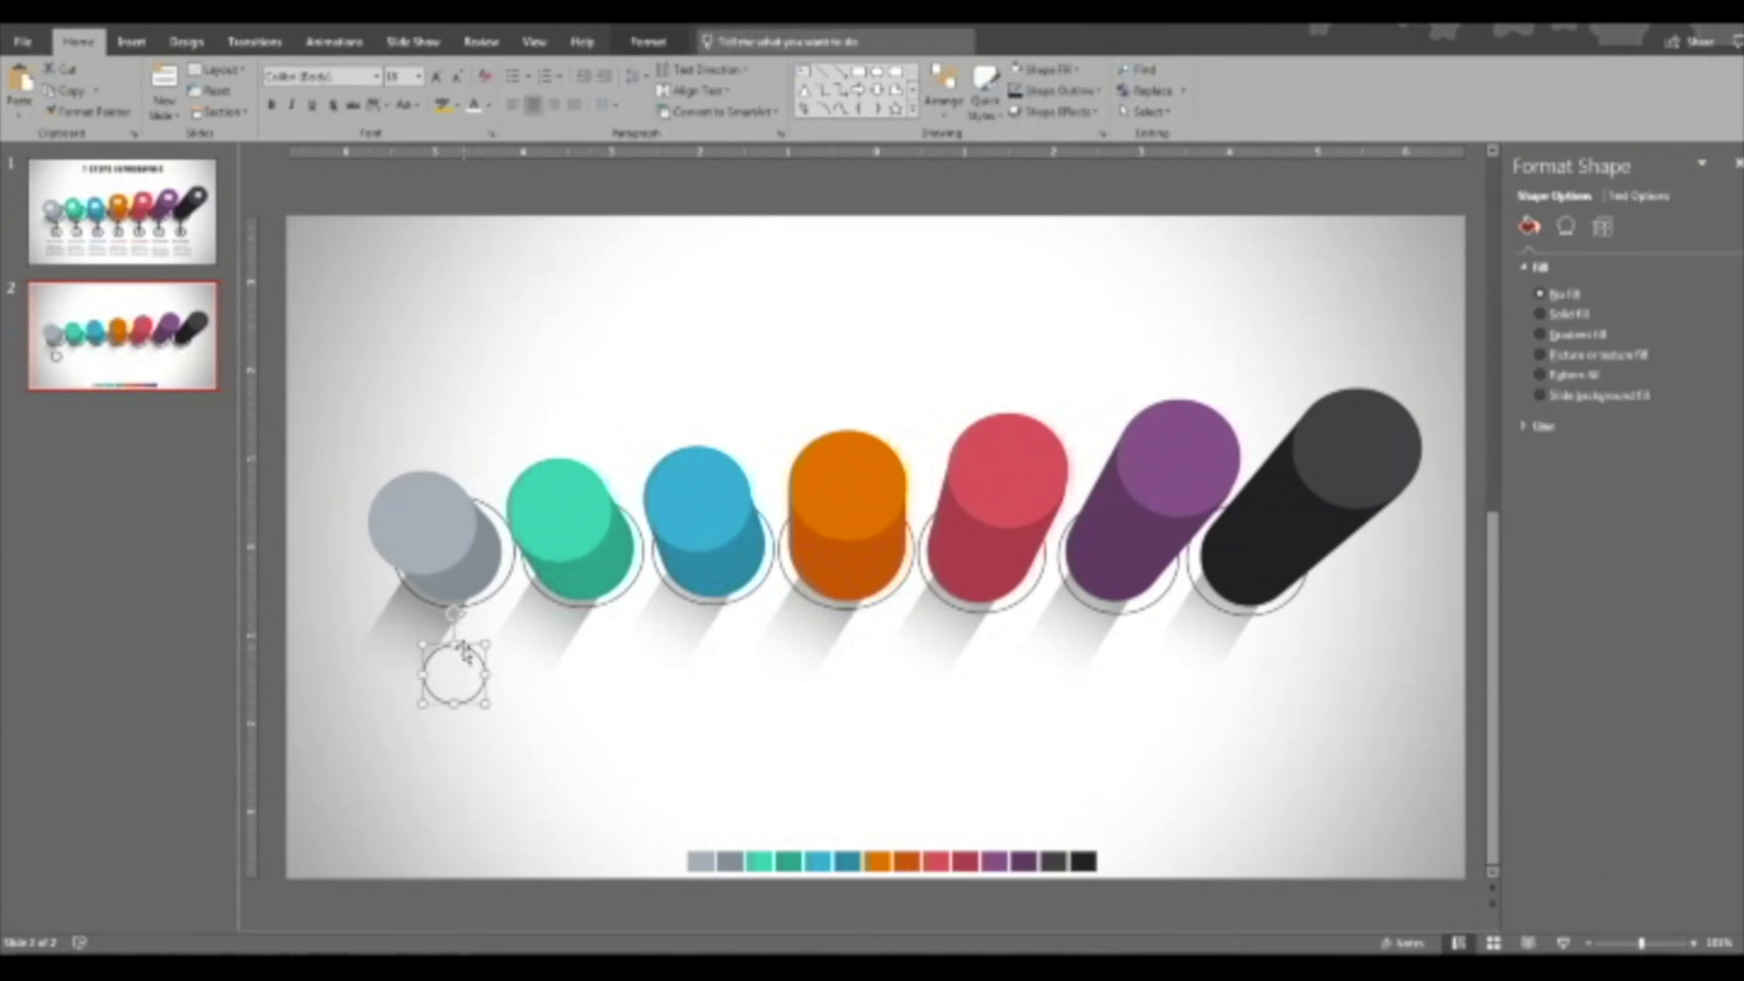
{"action": "left_click_drag", "start_coordinate": [461, 650], "coordinate": [556, 697]}
{"action": "left_click", "coordinate": [554, 699]}
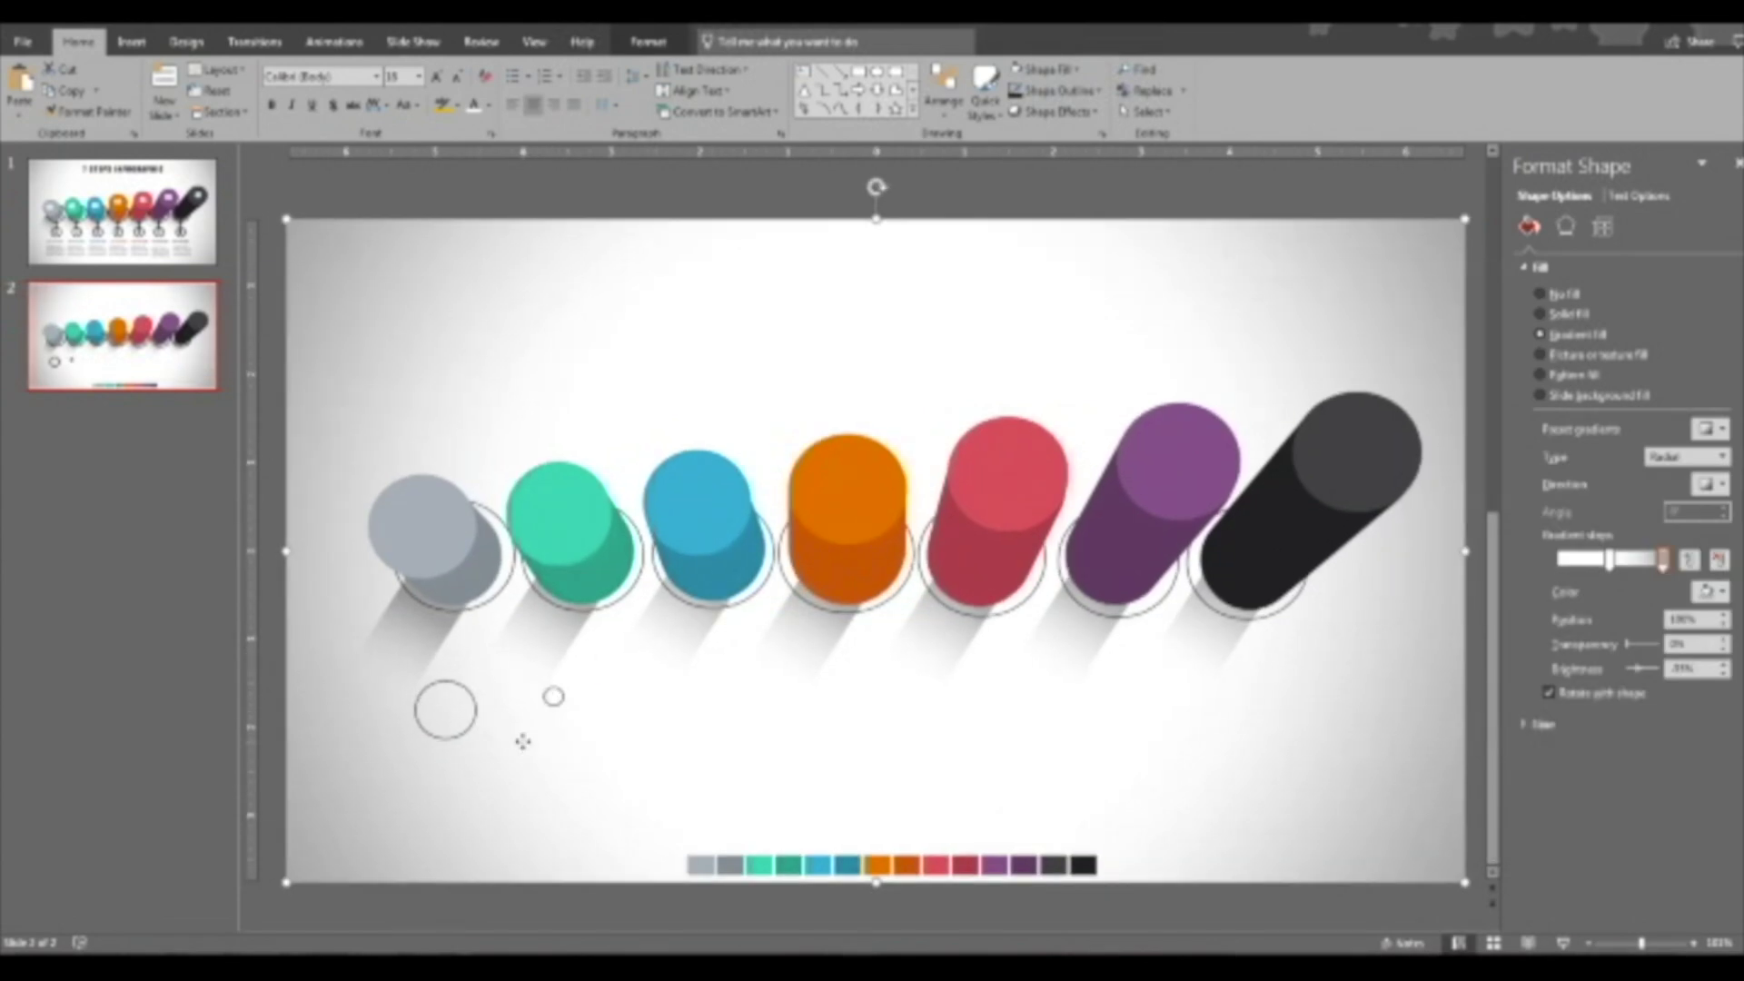
{"action": "right_click", "coordinate": [522, 741]}
{"action": "left_click", "coordinate": [658, 746]}
{"action": "left_click", "coordinate": [556, 697]}
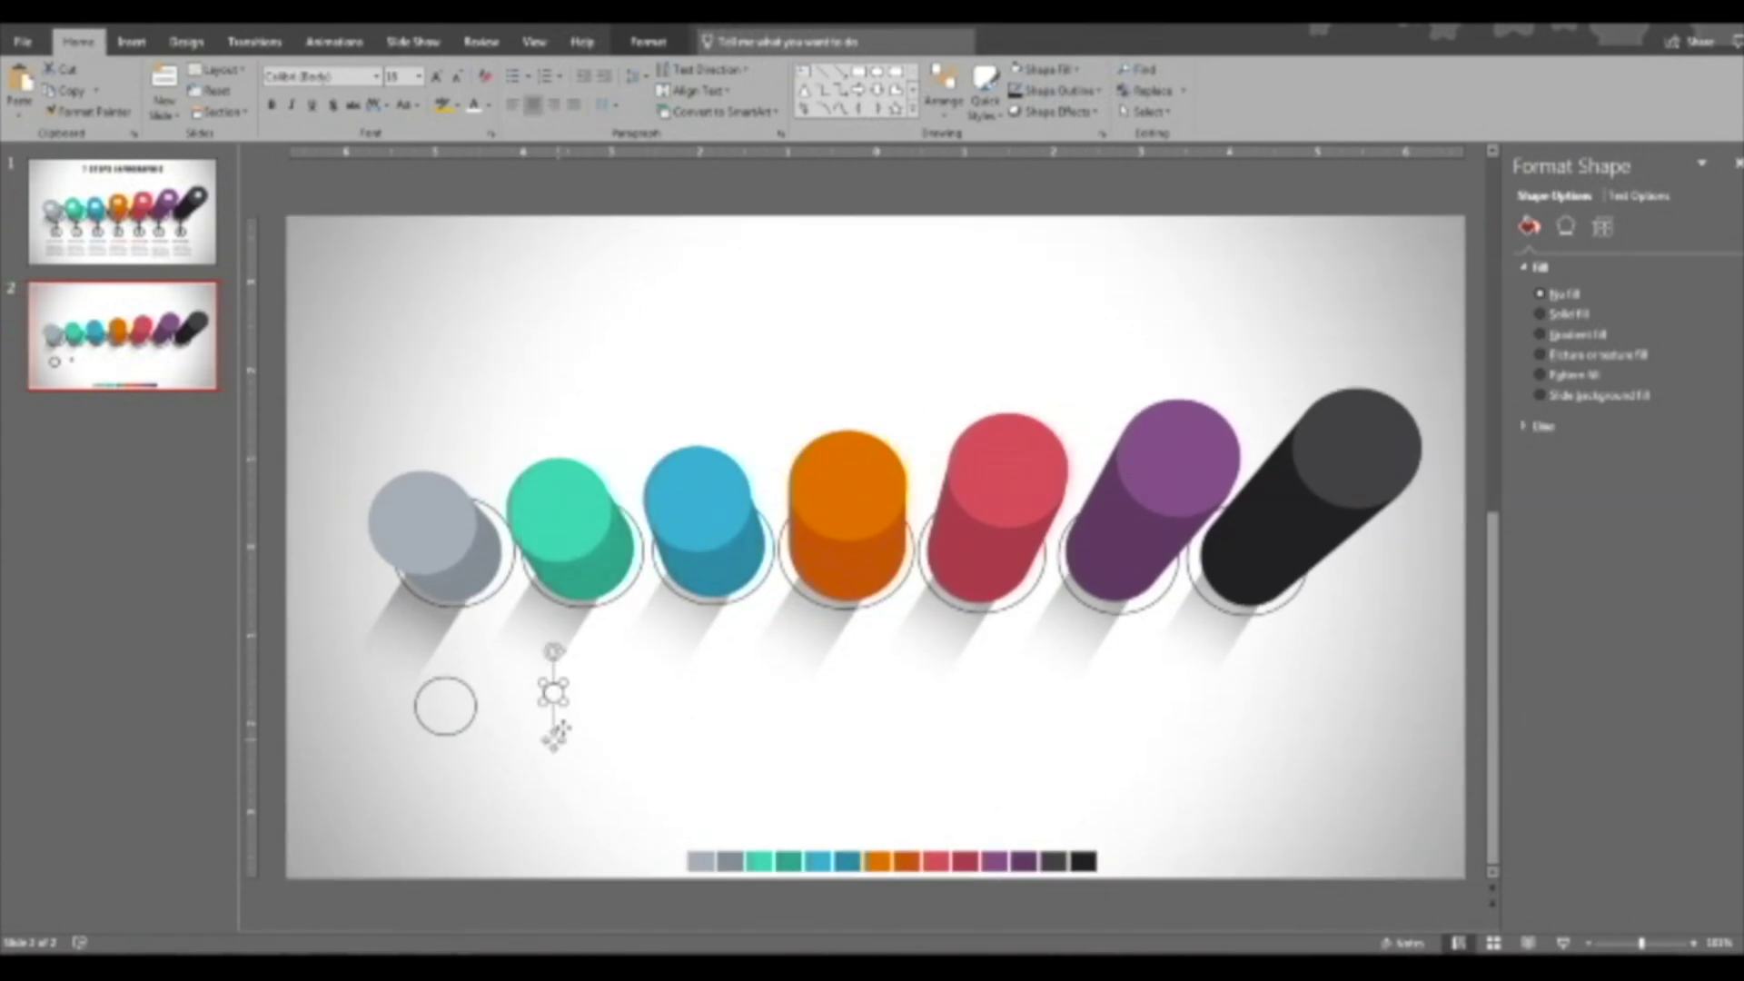
{"action": "left_click", "coordinate": [565, 760]}
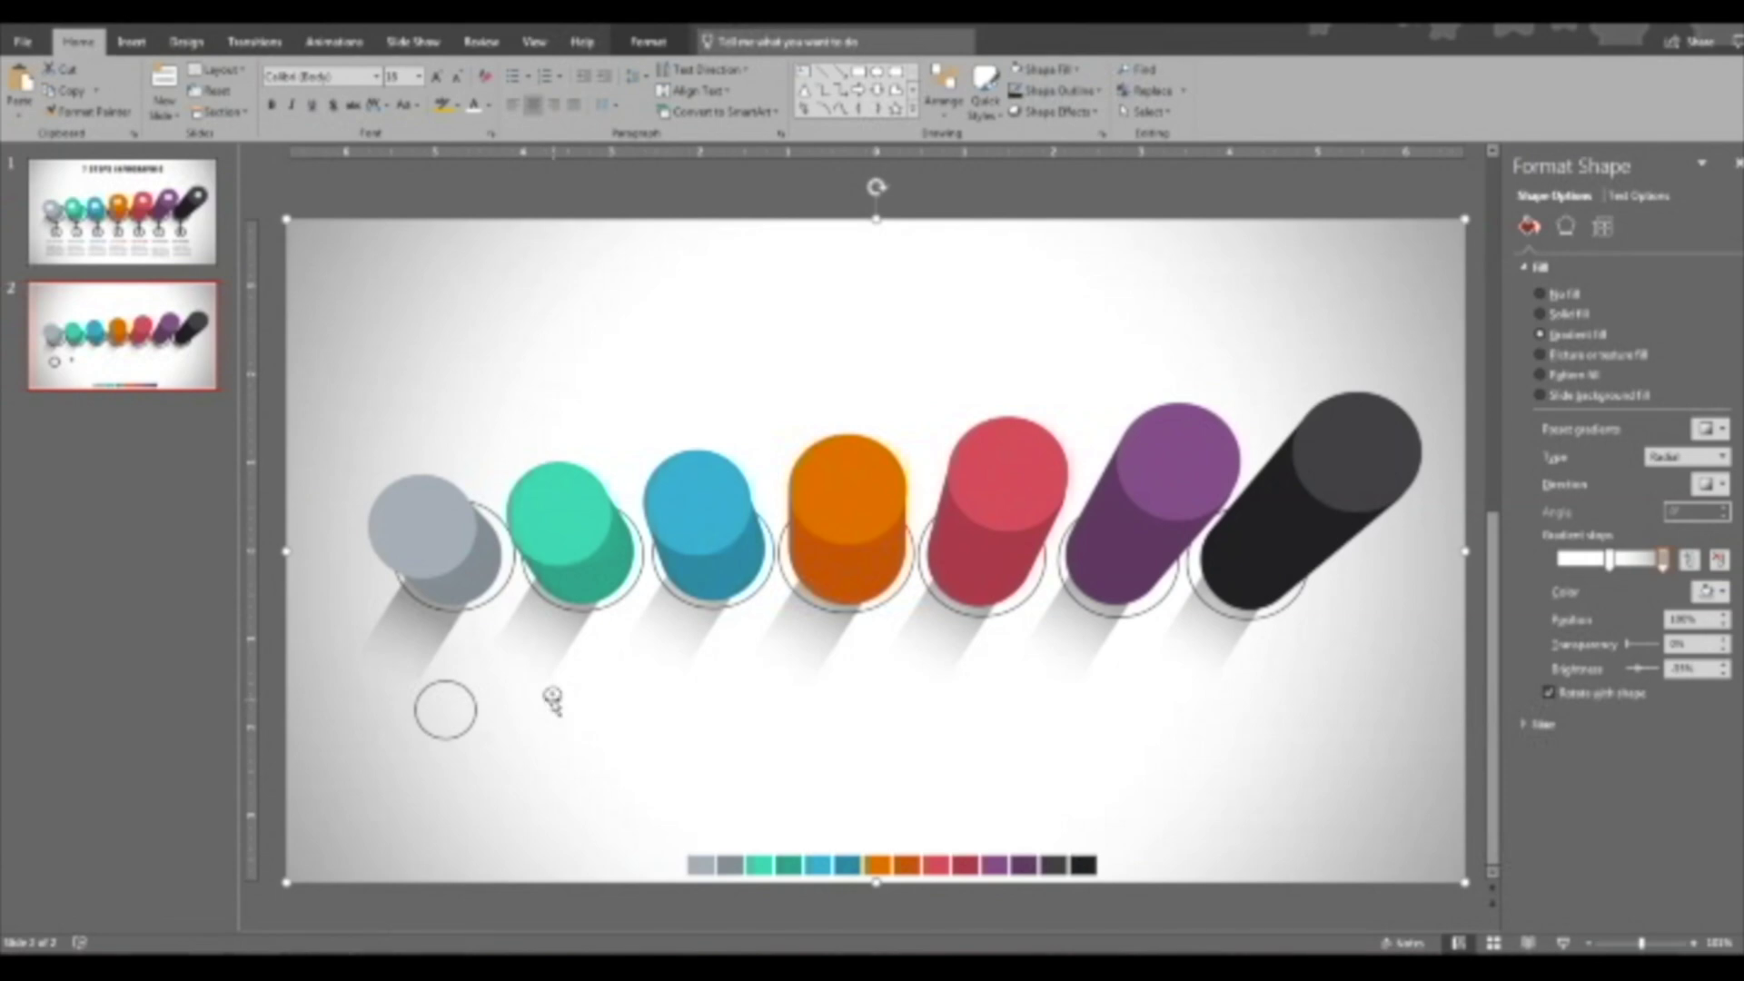
Place a small solid-filled circle on the lower edge of the grey cylinder's outlined circle, replacing the loose small circle.
{"action": "left_click_drag", "start_coordinate": [551, 695], "coordinate": [470, 681]}
{"action": "key", "text": "Delete"}
{"action": "left_click", "coordinate": [312, 366]}
{"action": "key", "text": "ctrl+v"}
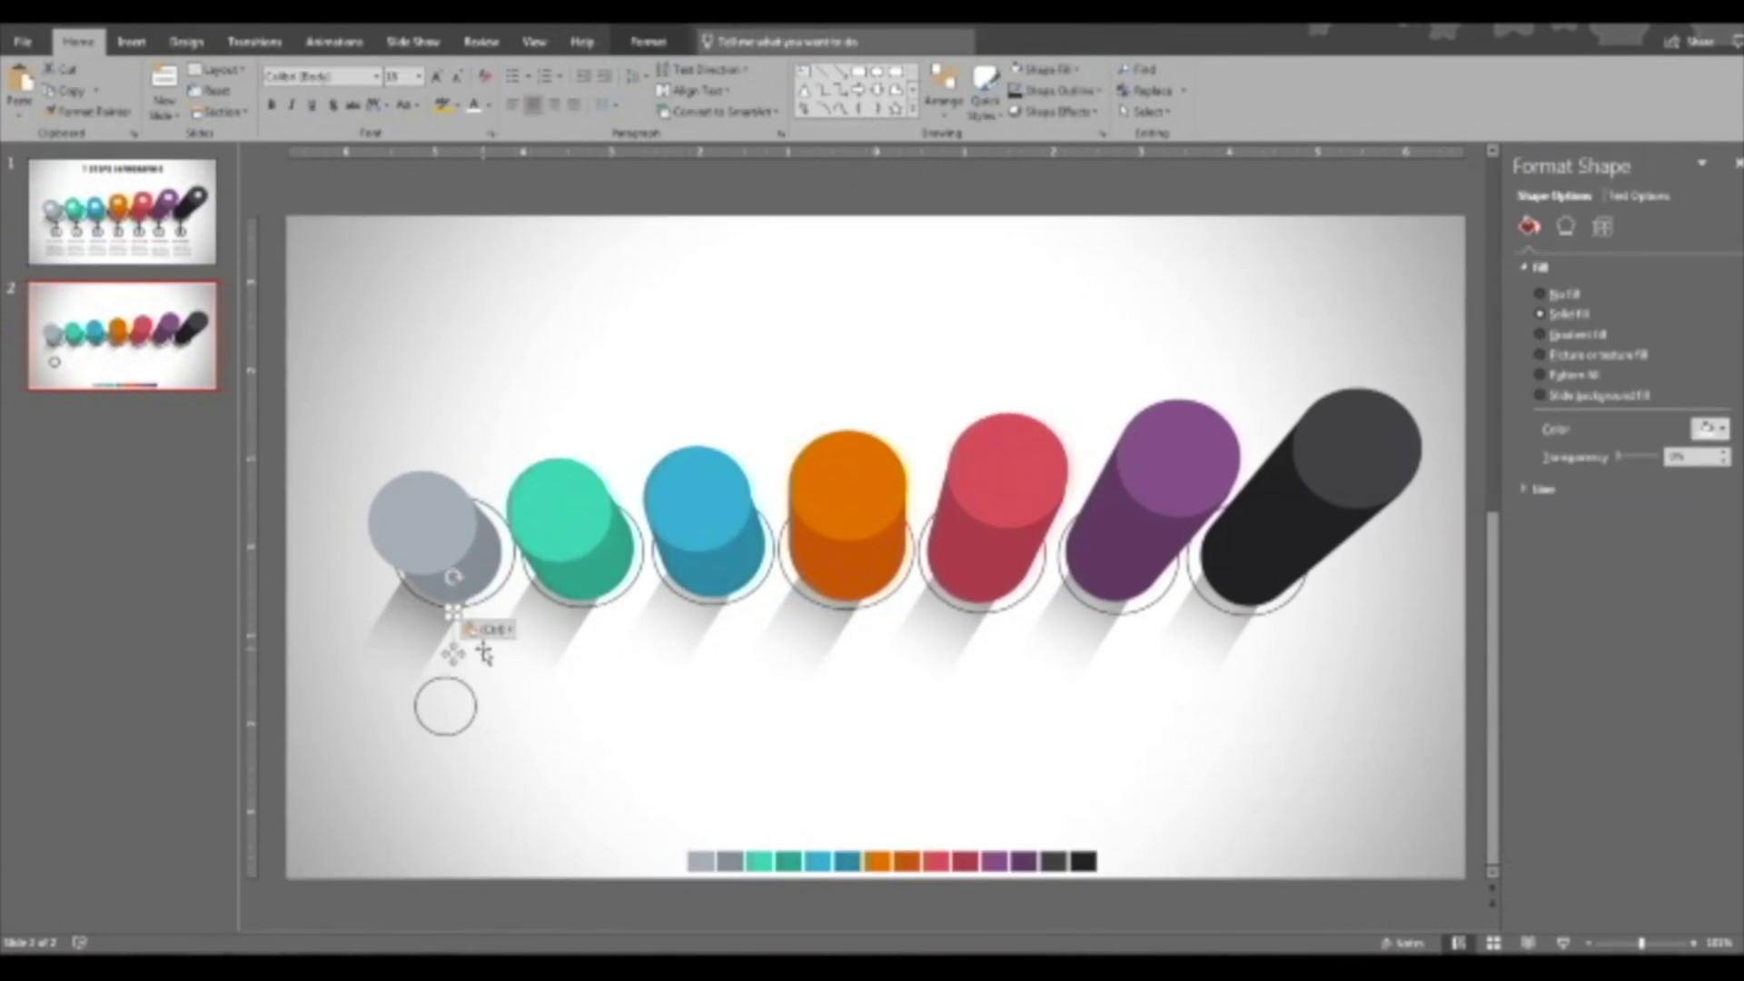
{"action": "left_click", "coordinate": [452, 668]}
{"action": "left_click", "coordinate": [453, 616]}
{"action": "key", "text": "Up"}
Draw a short vertical connector line from the small circle down towards the larger outlined circle, with a small circle at each end.
{"action": "left_click", "coordinate": [591, 705]}
{"action": "left_click", "coordinate": [822, 71]}
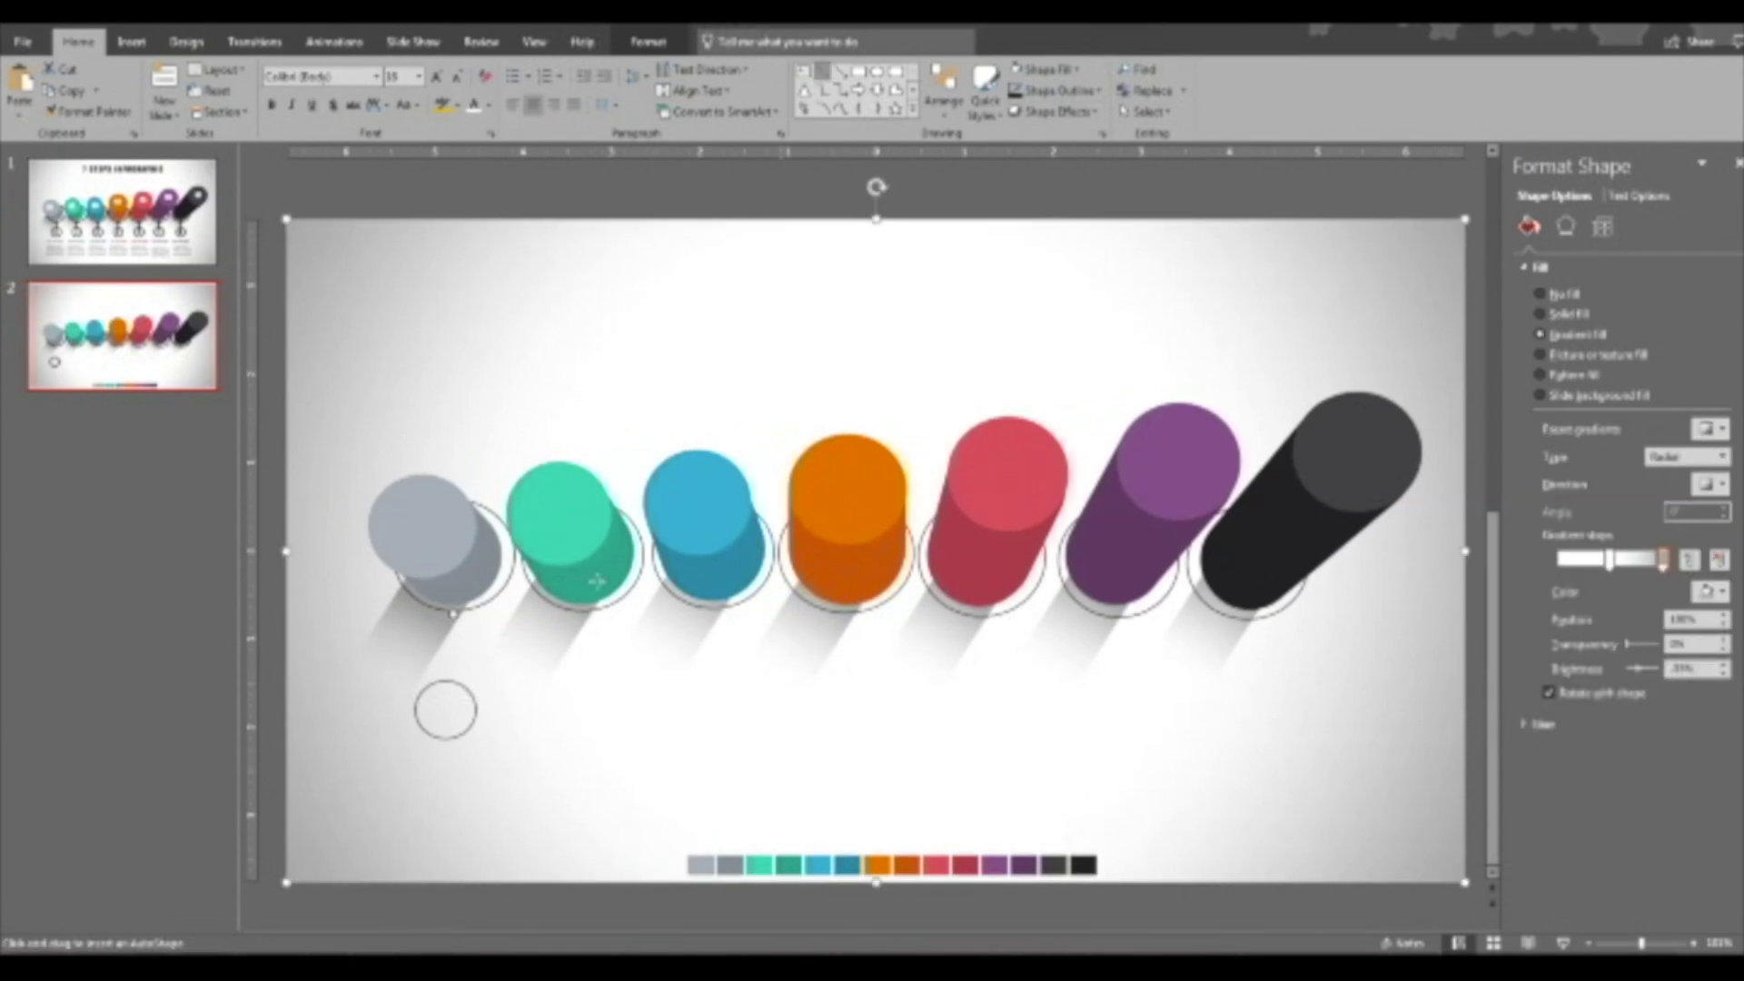
{"action": "left_click_drag", "start_coordinate": [449, 662], "coordinate": [453, 607]}
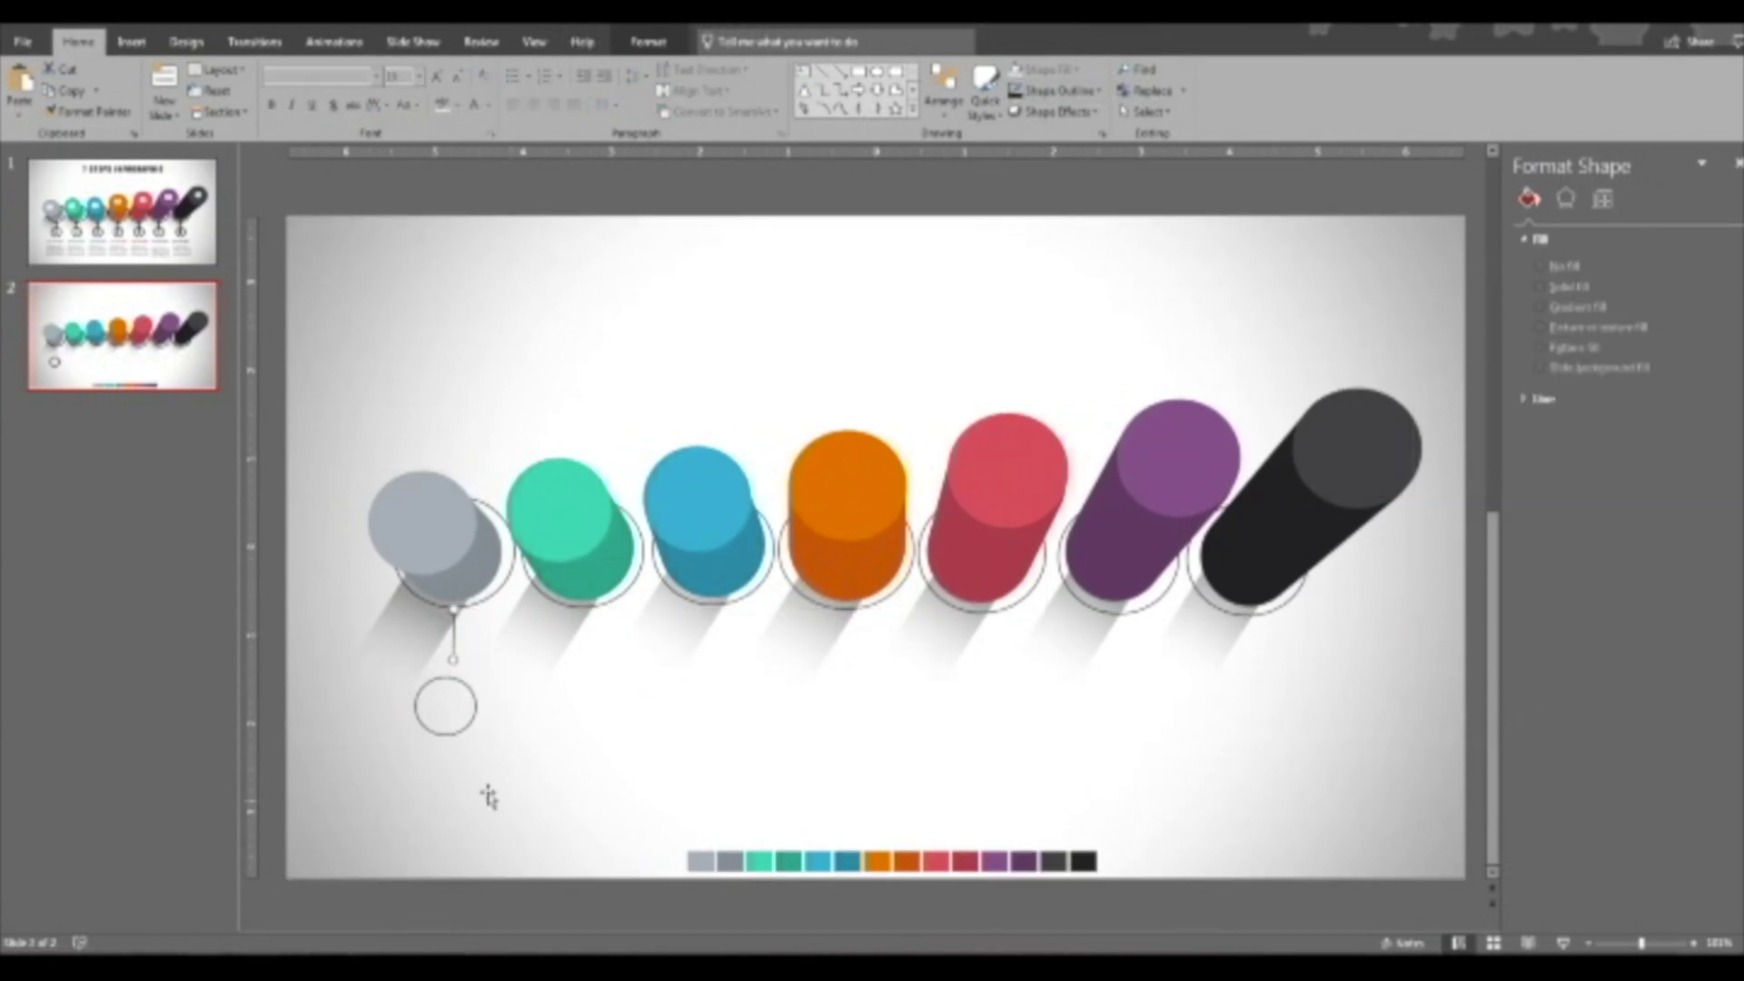
{"action": "left_click", "coordinate": [484, 652]}
{"action": "left_click", "coordinate": [451, 678]}
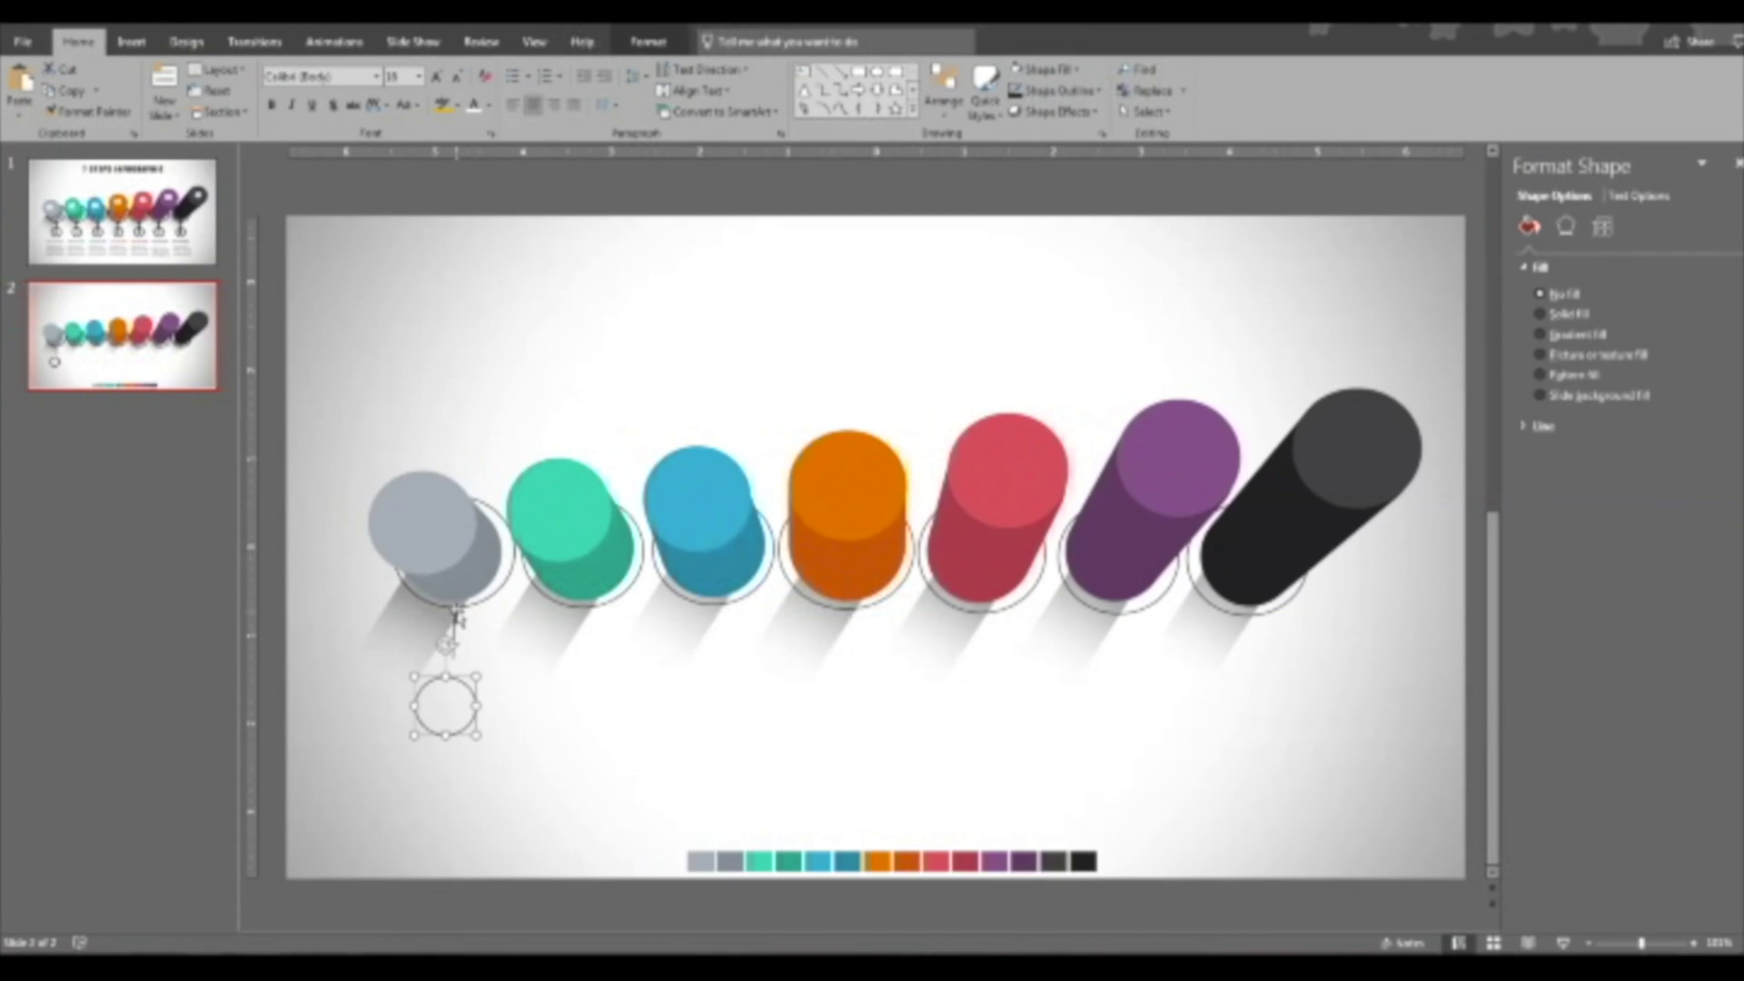
{"action": "left_click_drag", "start_coordinate": [453, 631], "coordinate": [451, 636]}
Replace the small circles at the connector line's ends with pasted copies that lie in front of the line.
{"action": "left_click", "coordinate": [453, 611]}
{"action": "key", "text": "ctrl+d"}
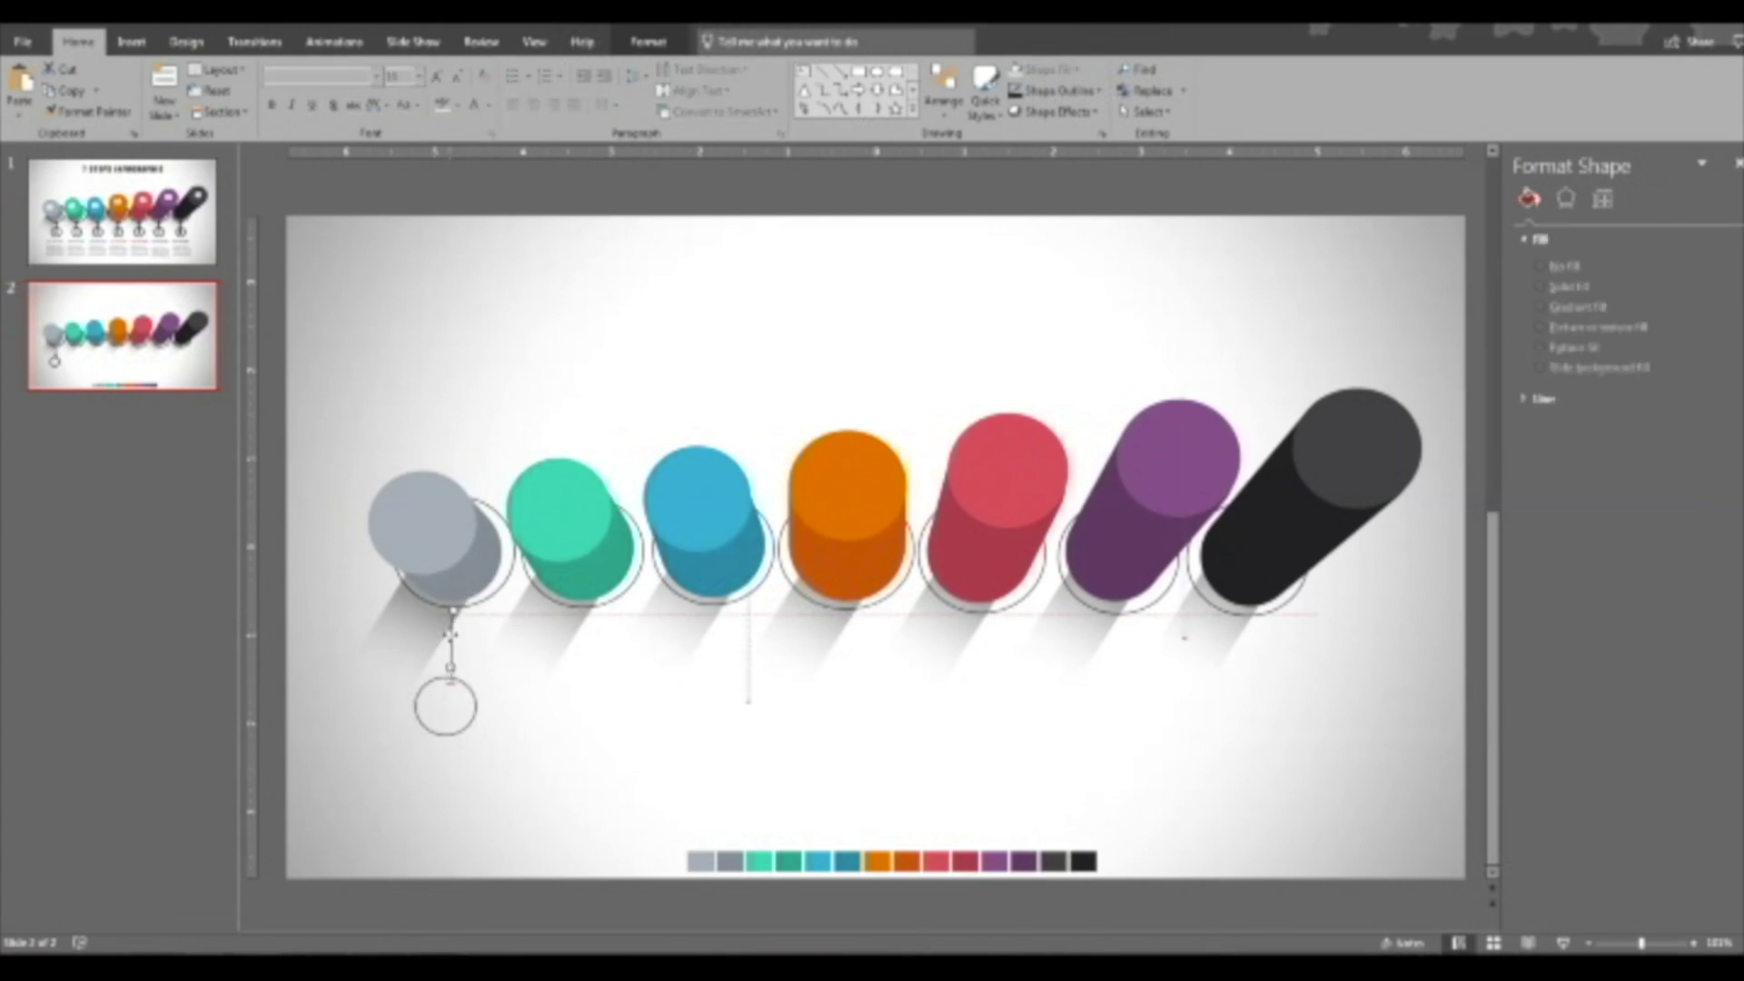
{"action": "left_click", "coordinate": [482, 686]}
{"action": "left_click", "coordinate": [452, 672]}
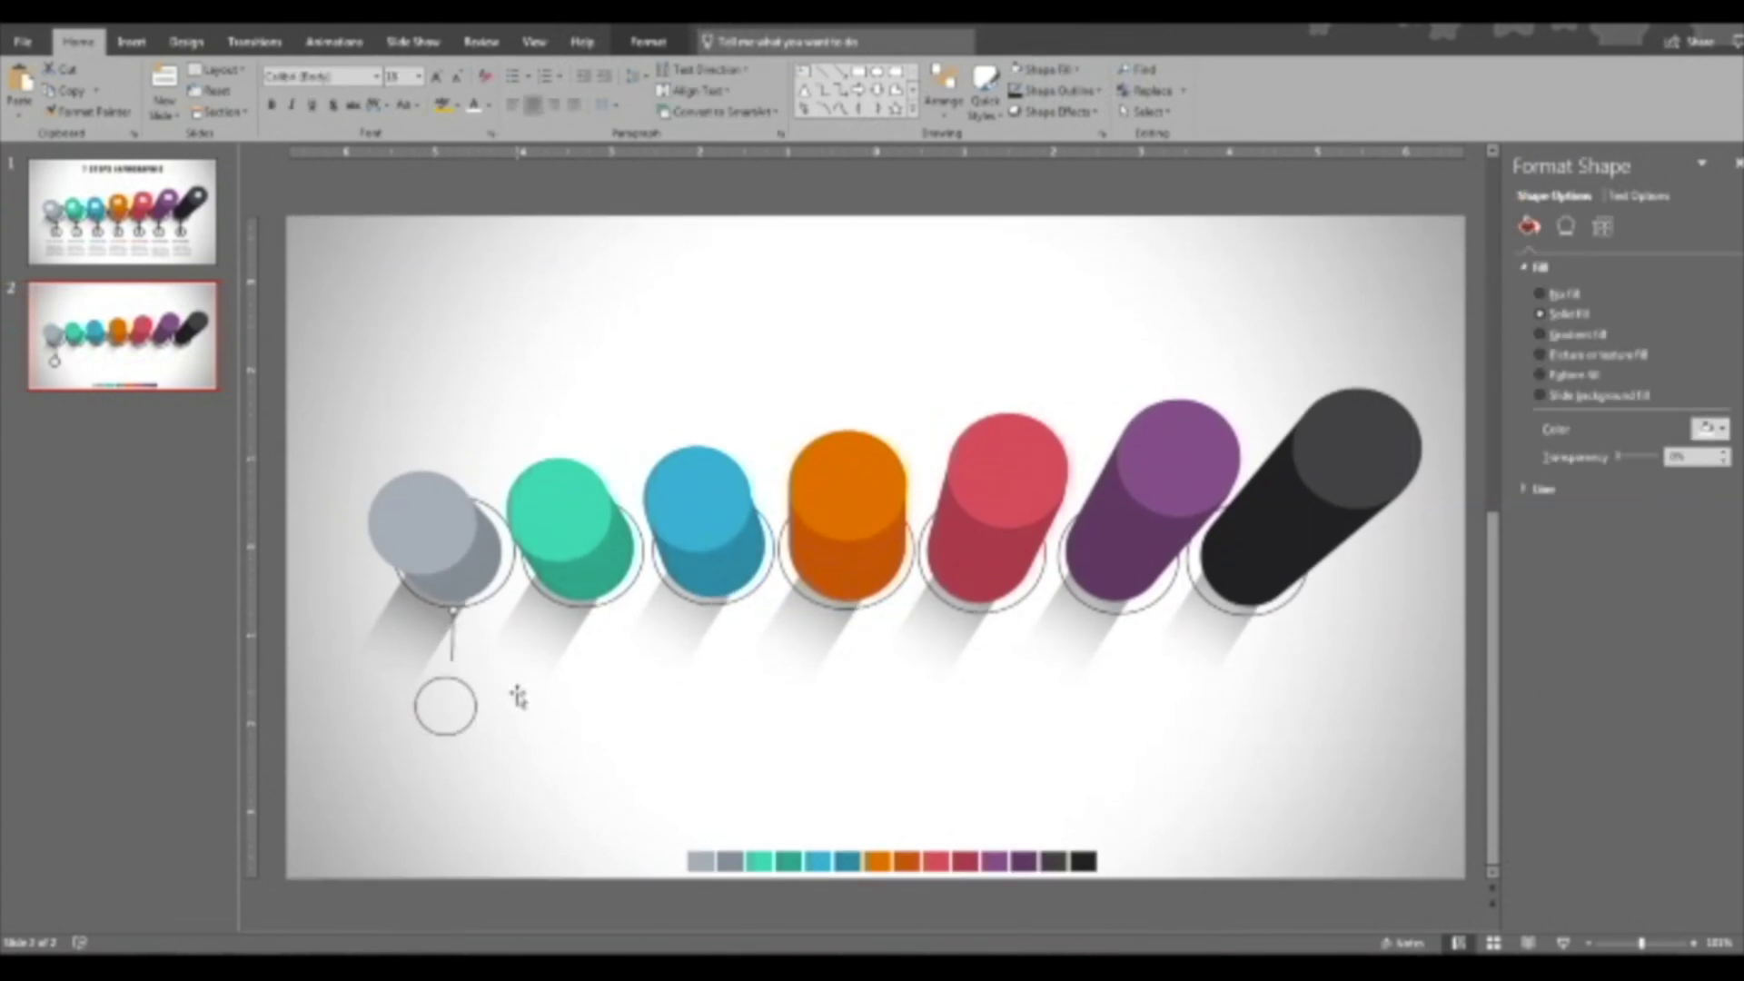
{"action": "key", "text": "Delete"}
{"action": "key", "text": "ctrl+v"}
Duplicate the connector with its outlined circle below each of the other six cylinders.
{"action": "left_click_drag", "start_coordinate": [587, 677], "coordinate": [609, 614]}
{"action": "key", "text": "ctrl+d"}
{"action": "key", "text": "ctrl+d"}
{"action": "left_click_drag", "start_coordinate": [738, 599], "coordinate": [733, 595]}
{"action": "key", "text": "ctrl+d"}
{"action": "left_click_drag", "start_coordinate": [874, 617], "coordinate": [881, 623]}
{"action": "key", "text": "ctrl+d"}
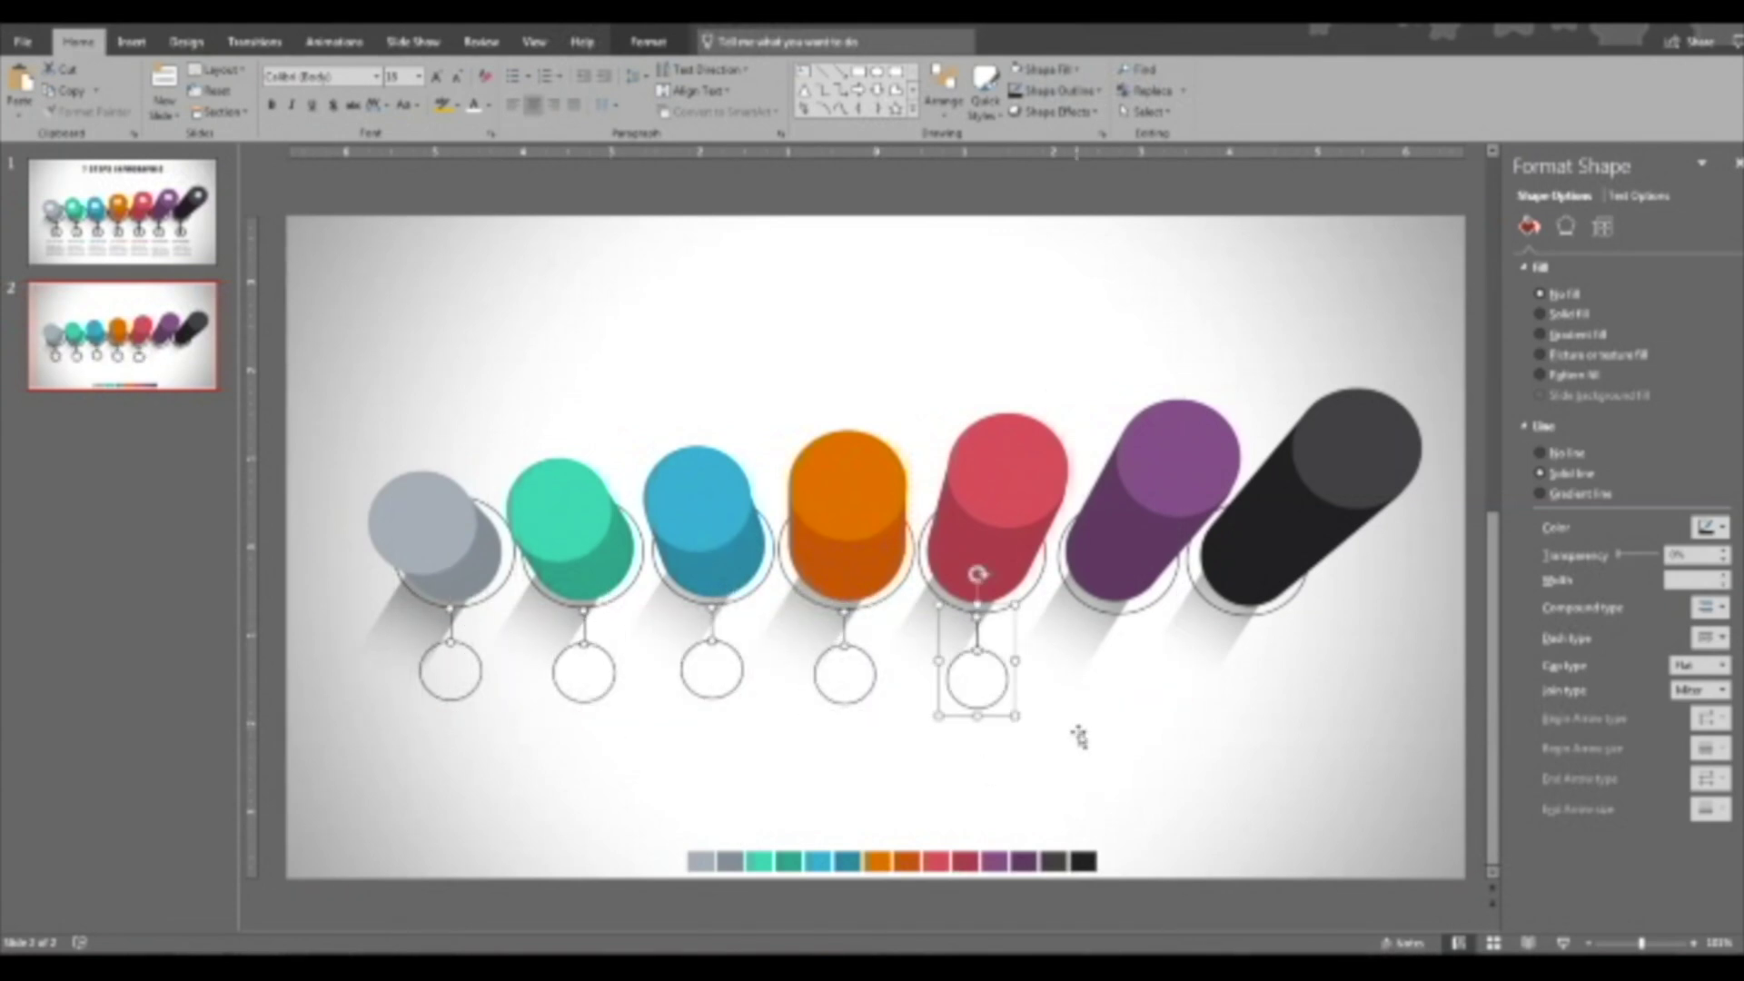
{"action": "key", "text": "ctrl+d"}
{"action": "key", "text": "ctrl+d"}
{"action": "left_click", "coordinate": [795, 762]}
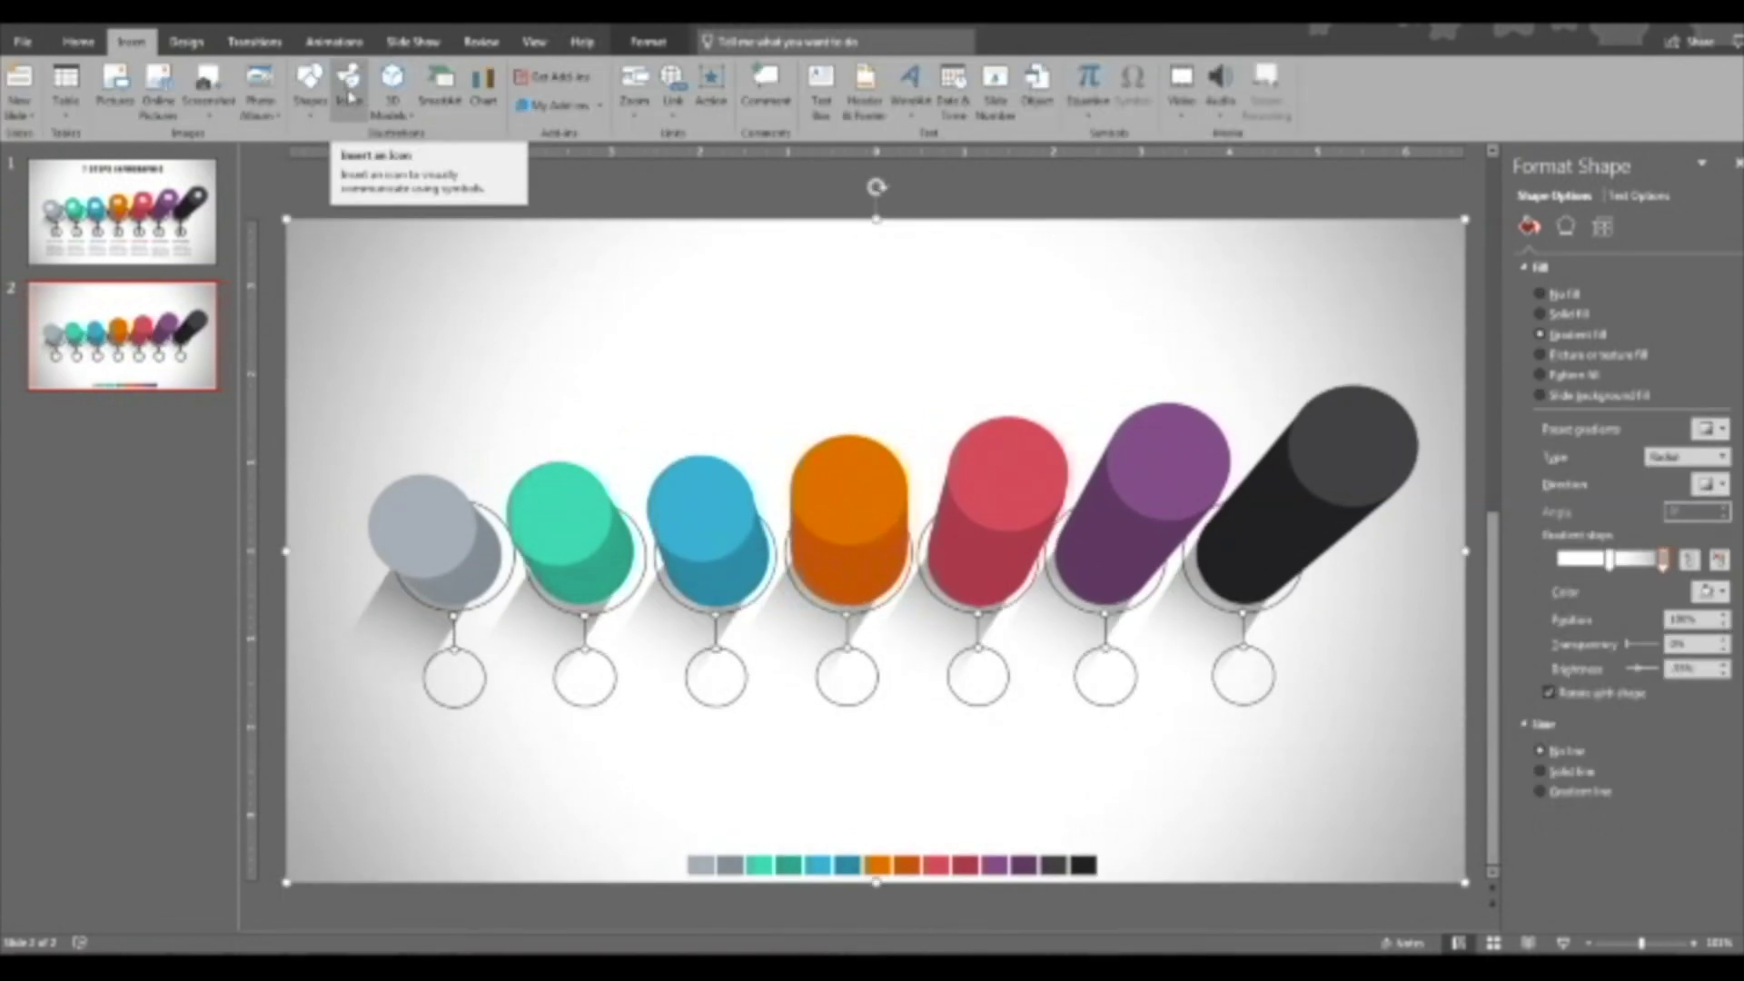
Insert bar chart, line chart, target, gears, gear, table and pie chart icons inside the seven lower outlined circles.
{"action": "left_click", "coordinate": [350, 91]}
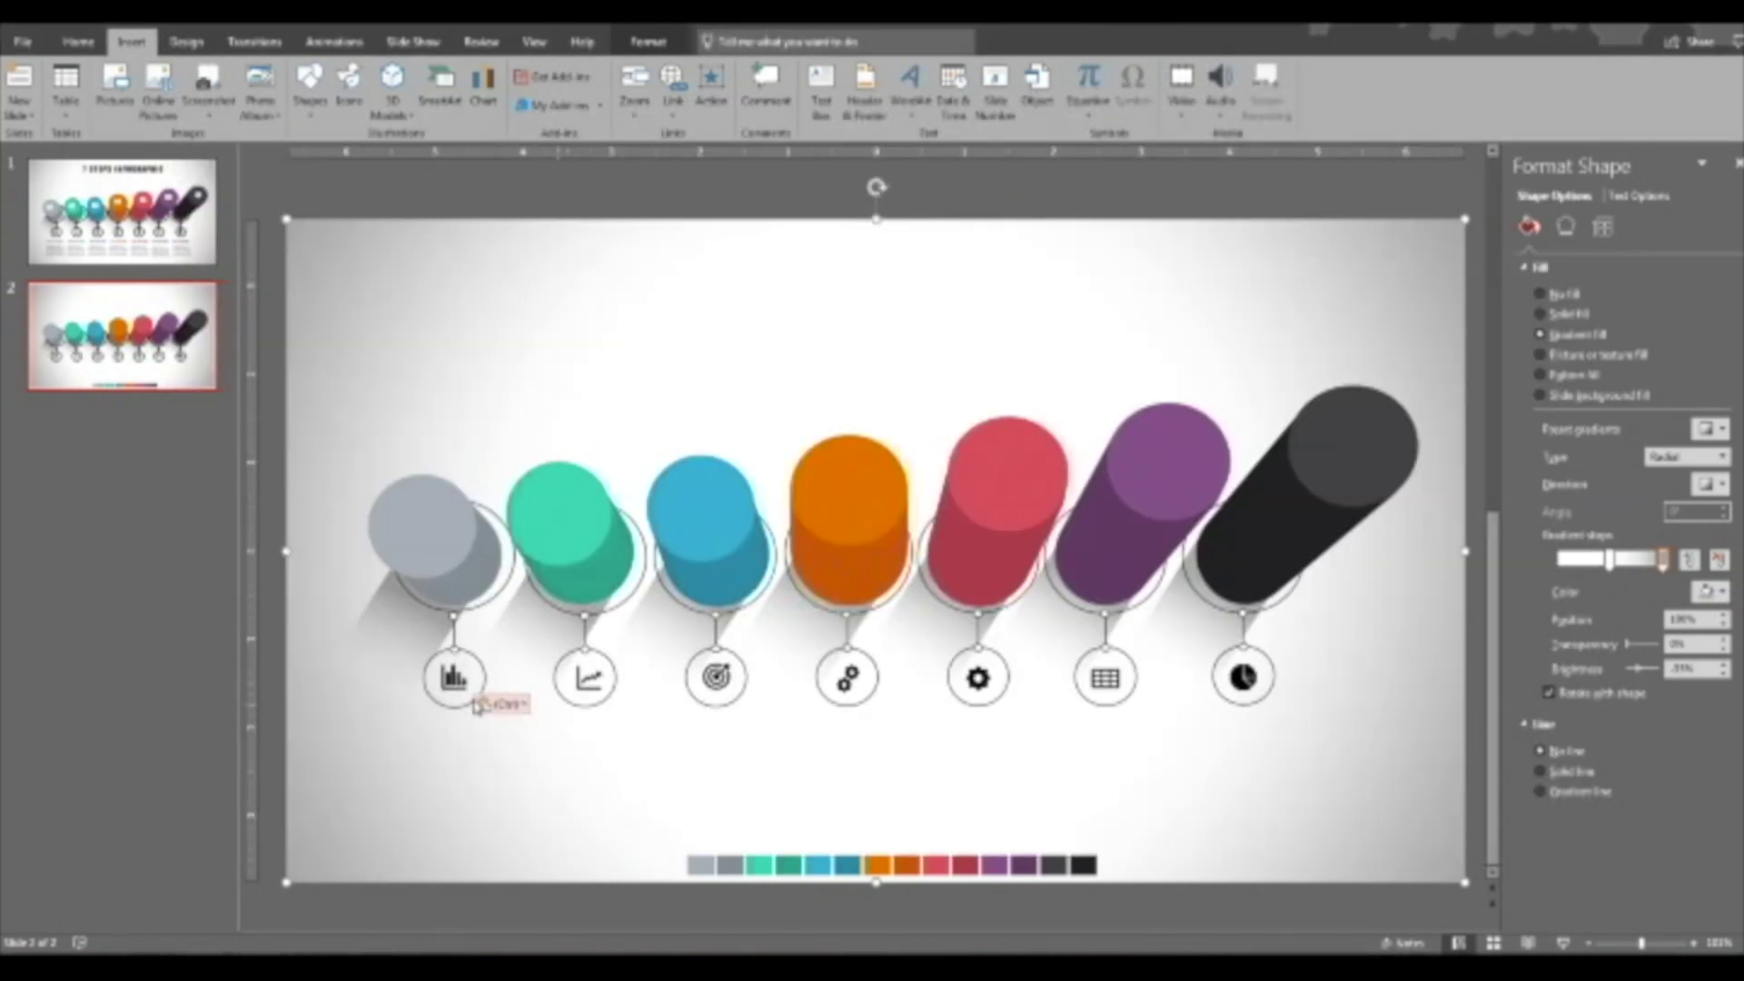
Add a text box reading 01 in the empty area above the cylinders.
{"action": "left_click", "coordinate": [821, 91]}
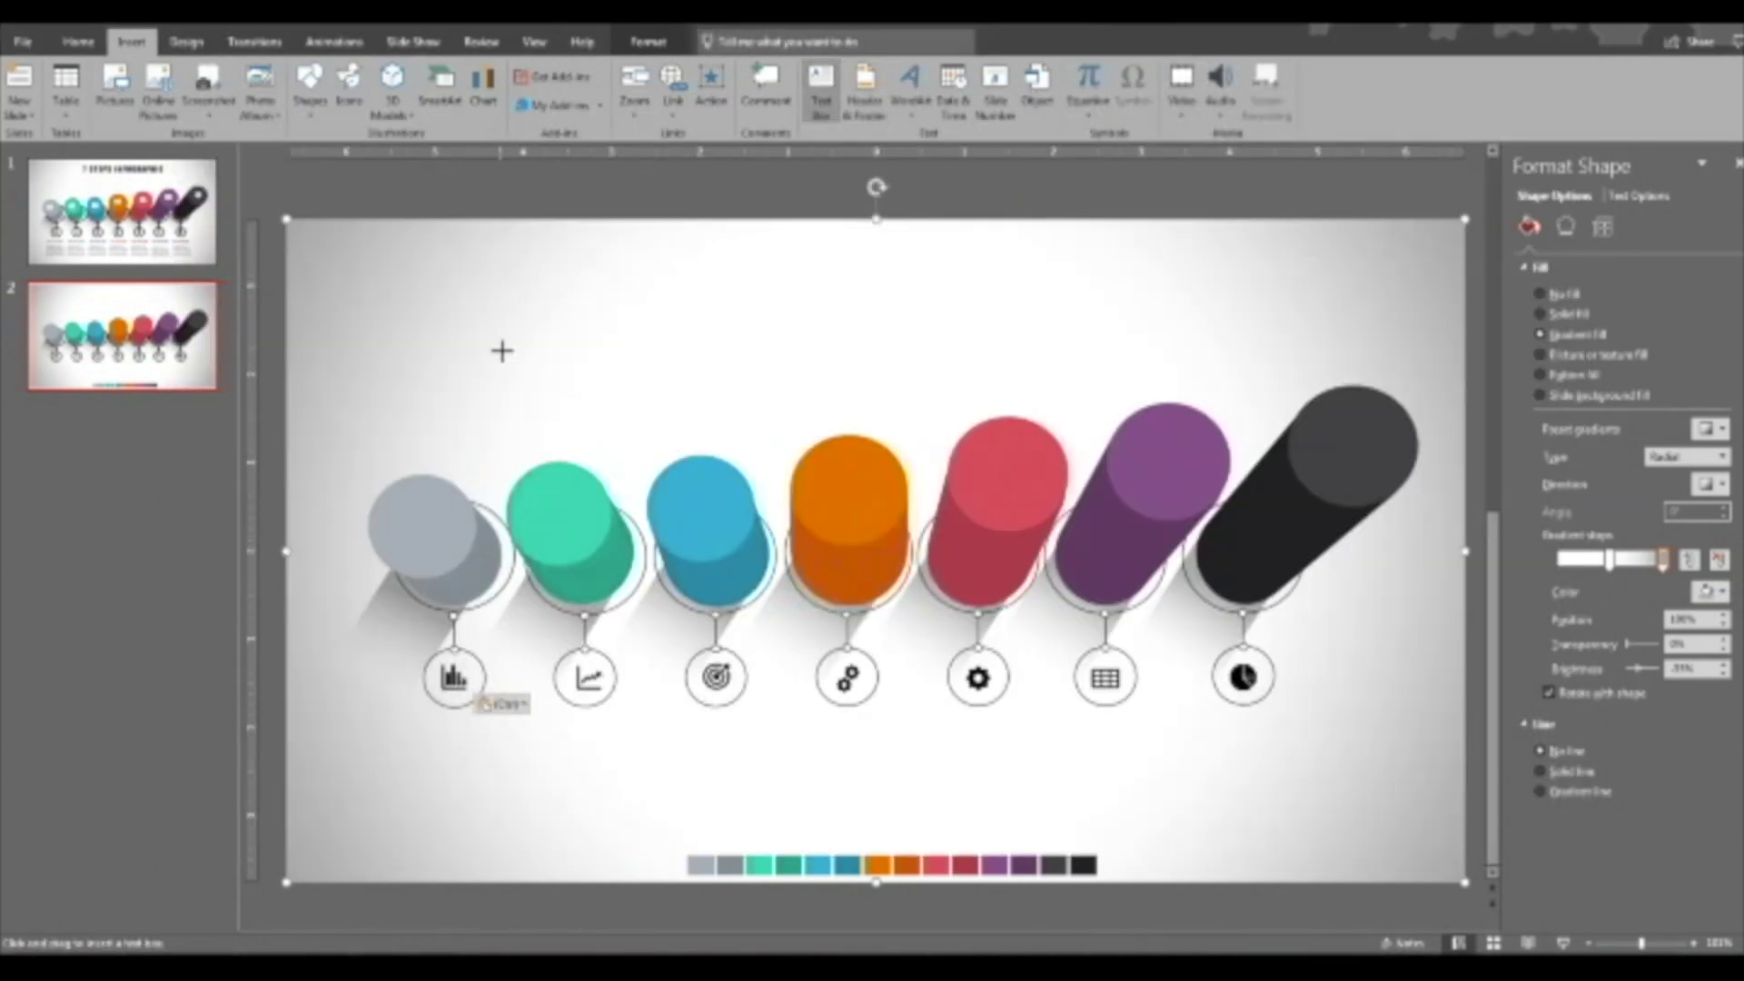
{"action": "left_click", "coordinate": [503, 347]}
{"action": "left_click", "coordinate": [561, 346]}
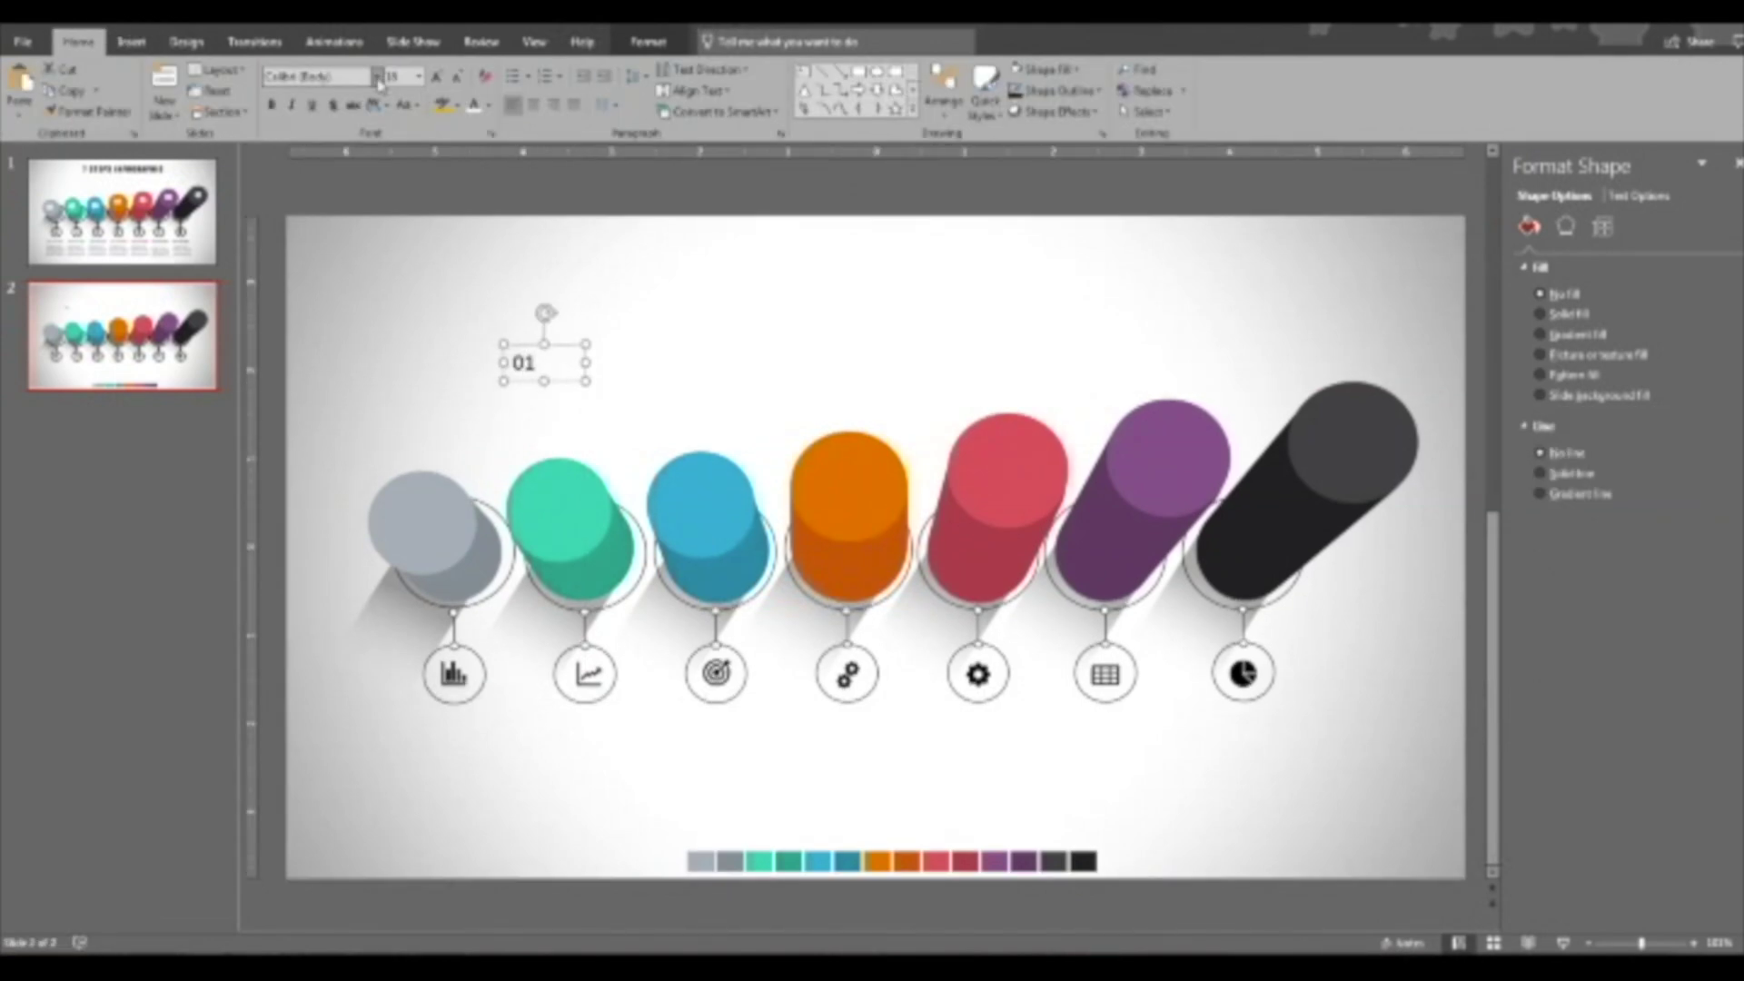
Format the 01 in white Impact at 36 pt and place it on the grey cylinder's top face.
{"action": "left_click", "coordinate": [378, 79]}
{"action": "left_click", "coordinate": [318, 187]}
{"action": "left_click", "coordinate": [437, 78]}
{"action": "left_click", "coordinate": [437, 79]}
{"action": "left_click", "coordinate": [437, 79]}
{"action": "left_click", "coordinate": [437, 78]}
{"action": "left_click", "coordinate": [437, 78]}
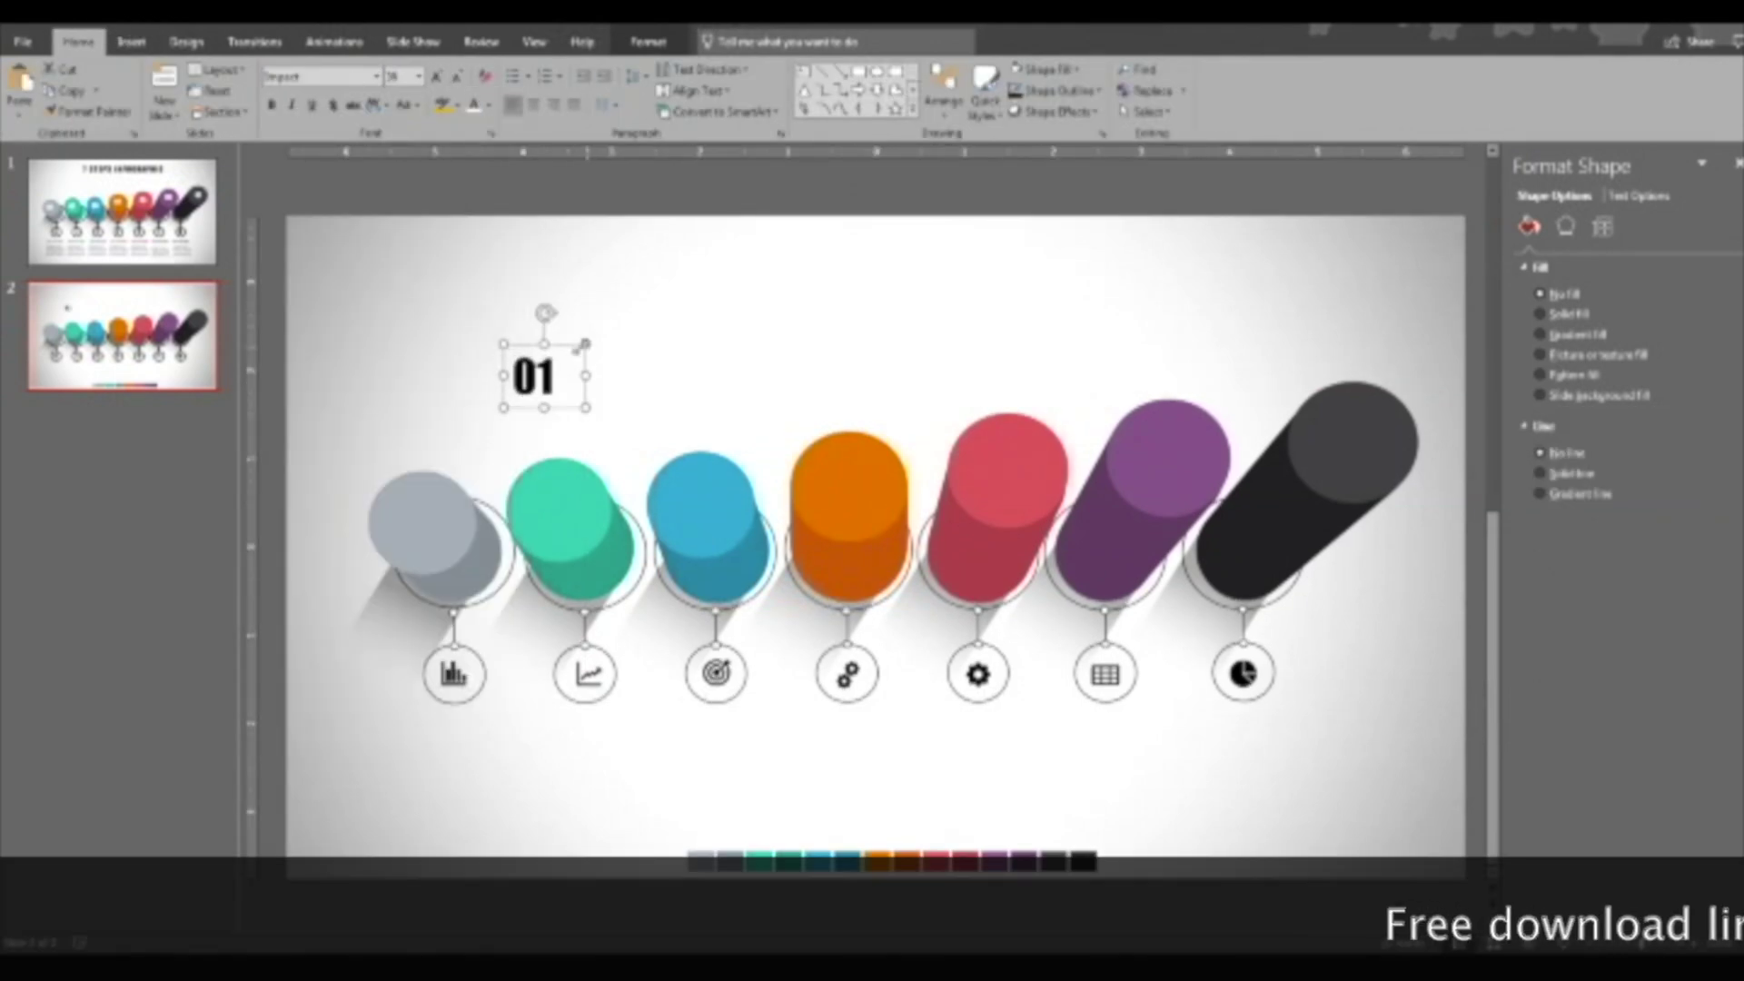
{"action": "left_click_drag", "start_coordinate": [582, 345], "coordinate": [465, 488]}
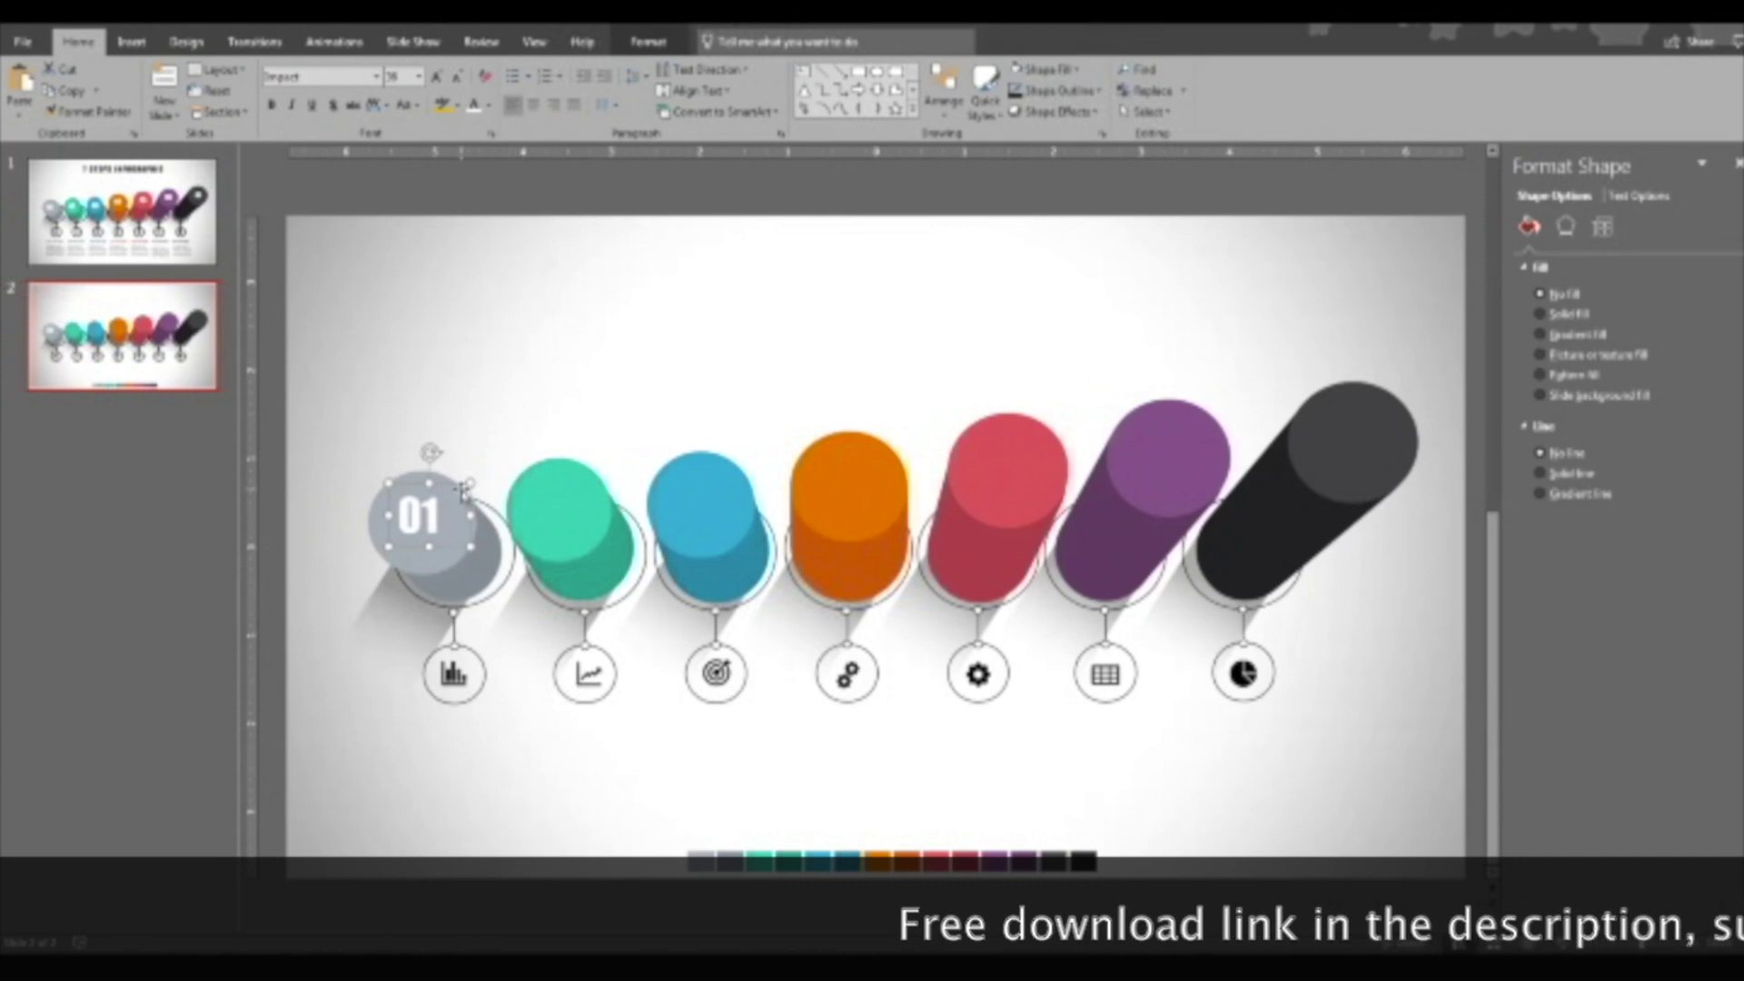
Duplicate the 01 label onto the top faces of the other six cylinders and centre the copy on the orange one.
{"action": "key", "text": "ctrl+d"}
{"action": "left_click_drag", "start_coordinate": [474, 499], "coordinate": [595, 473]}
{"action": "key", "text": "ctrl+d"}
{"action": "left_click_drag", "start_coordinate": [727, 462], "coordinate": [737, 471]}
{"action": "key", "text": "ctrl+d"}
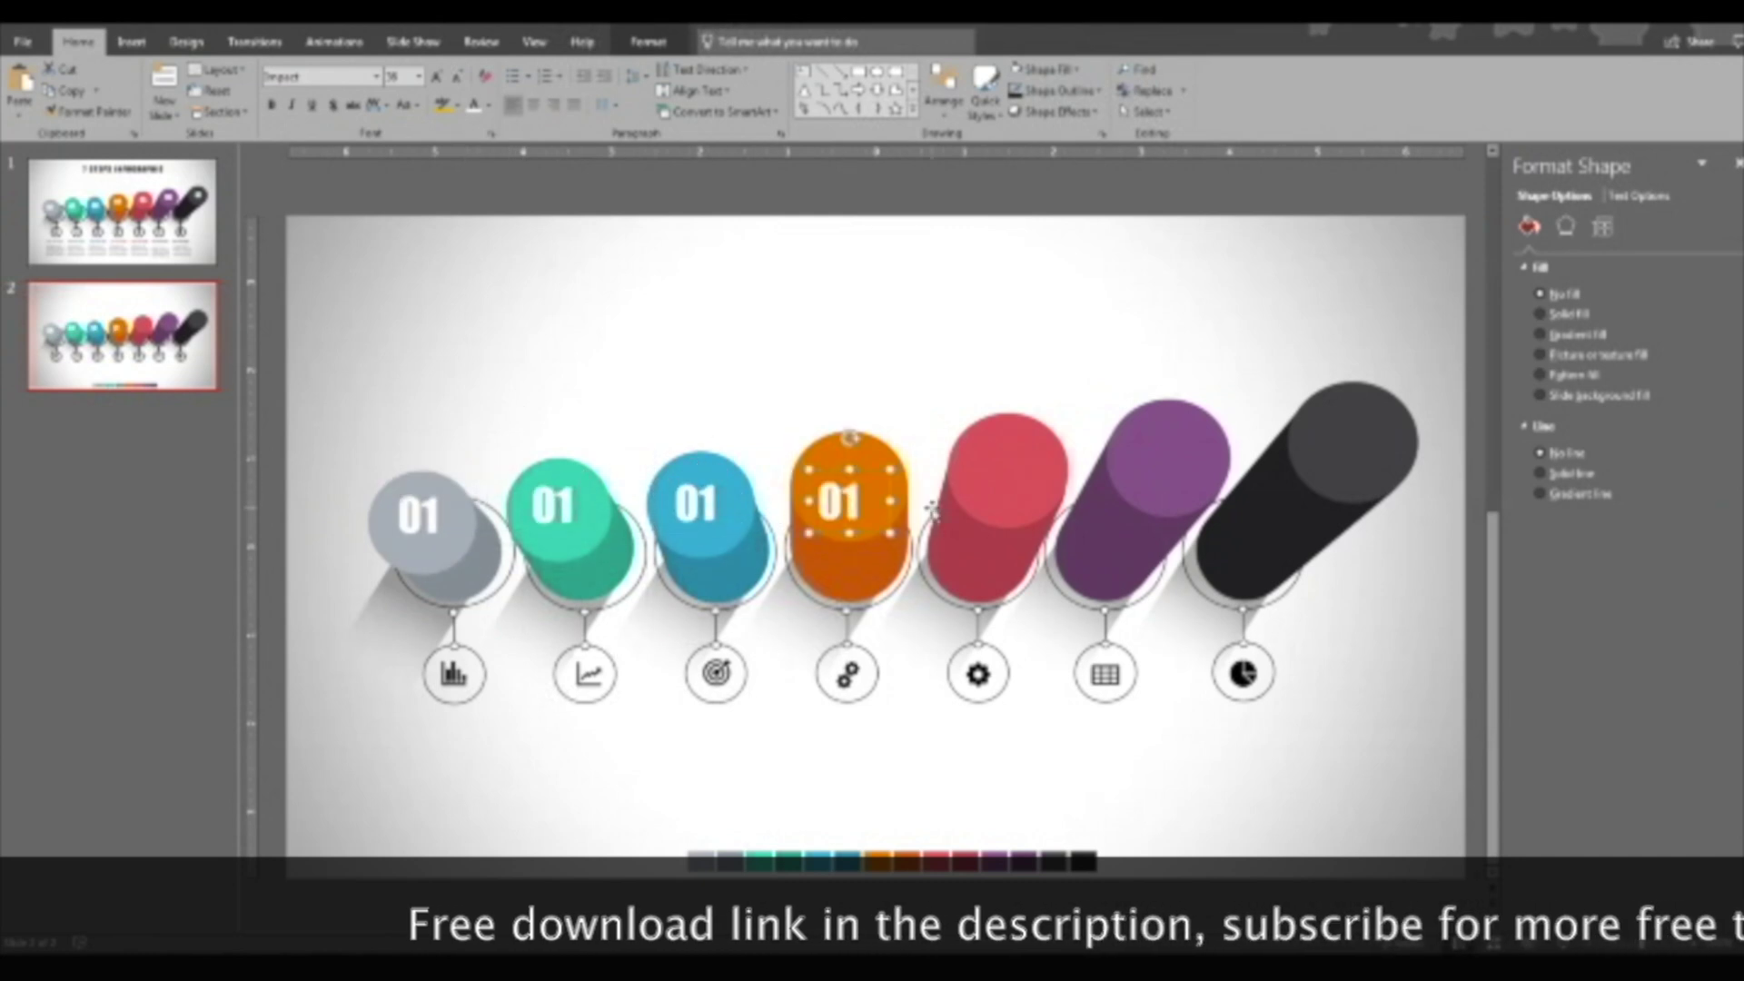
{"action": "key", "text": "ctrl+d"}
{"action": "key", "text": "ctrl+d"}
{"action": "key", "text": "ctrl+d"}
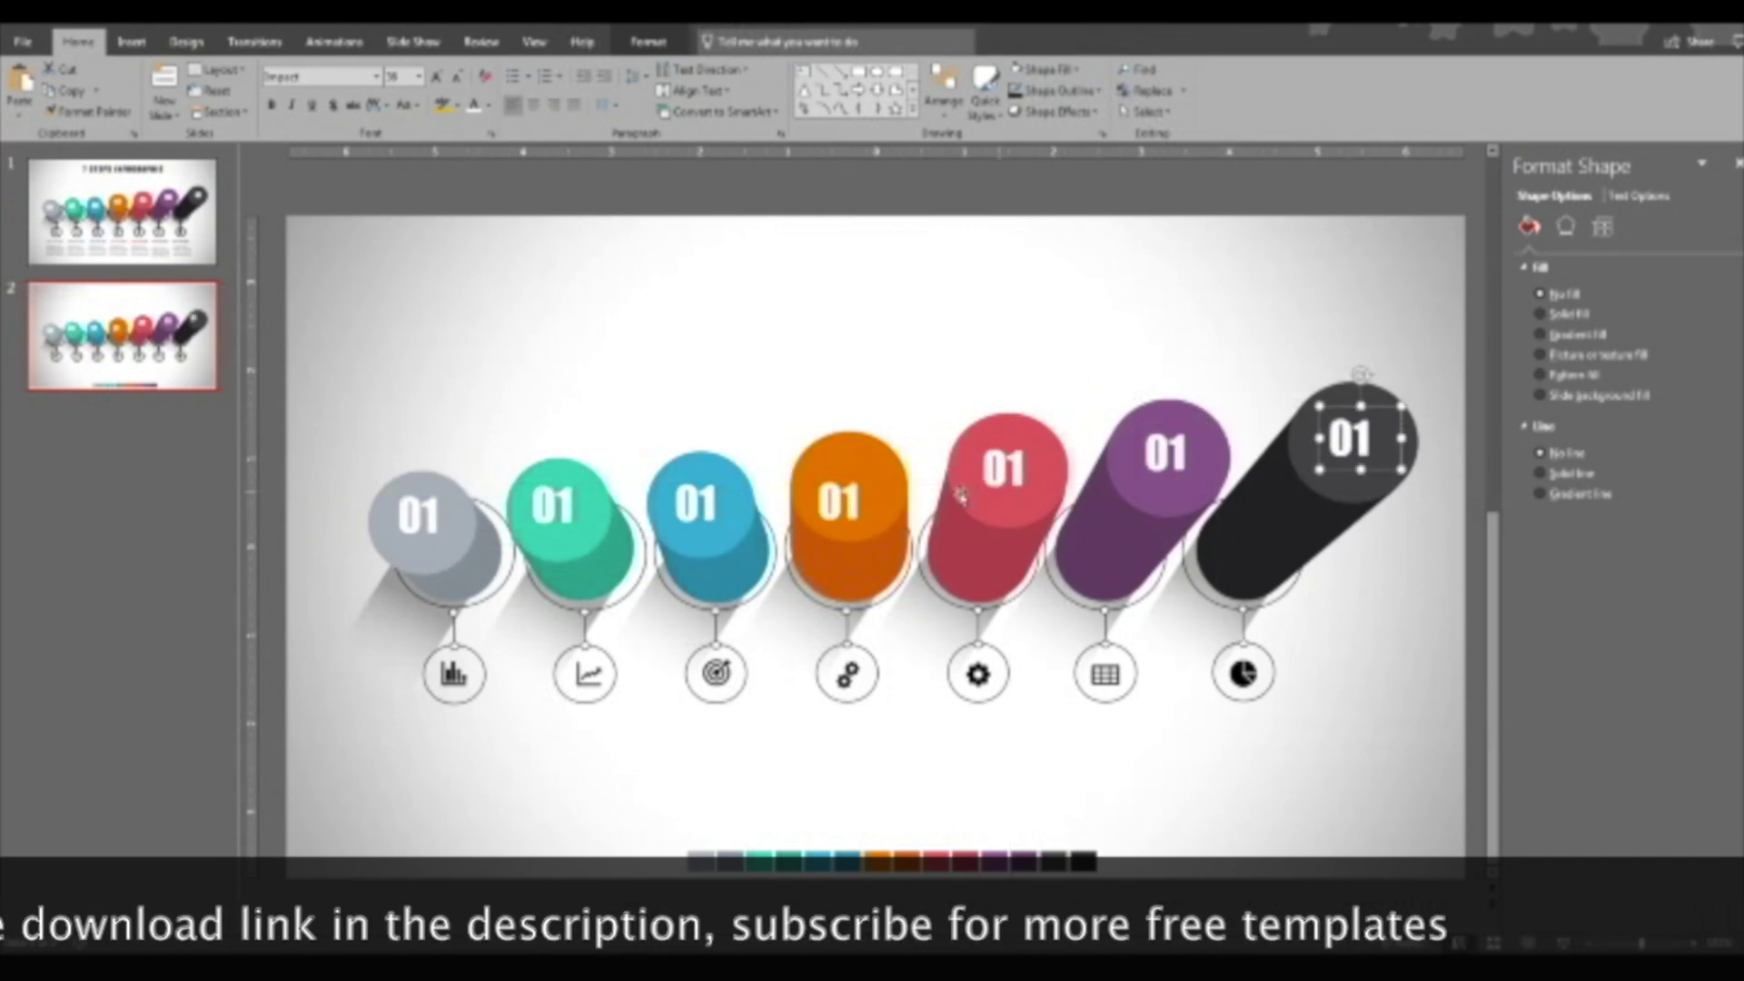
{"action": "left_click", "coordinate": [841, 501]}
{"action": "left_click_drag", "start_coordinate": [854, 470], "coordinate": [856, 454]}
Renumber the copied labels 02 to 07 from the green to the black cylinder and centre them on the top faces.
{"action": "left_click", "coordinate": [581, 507]}
{"action": "key", "text": "BackSpace"}
{"action": "type", "text": "2"}
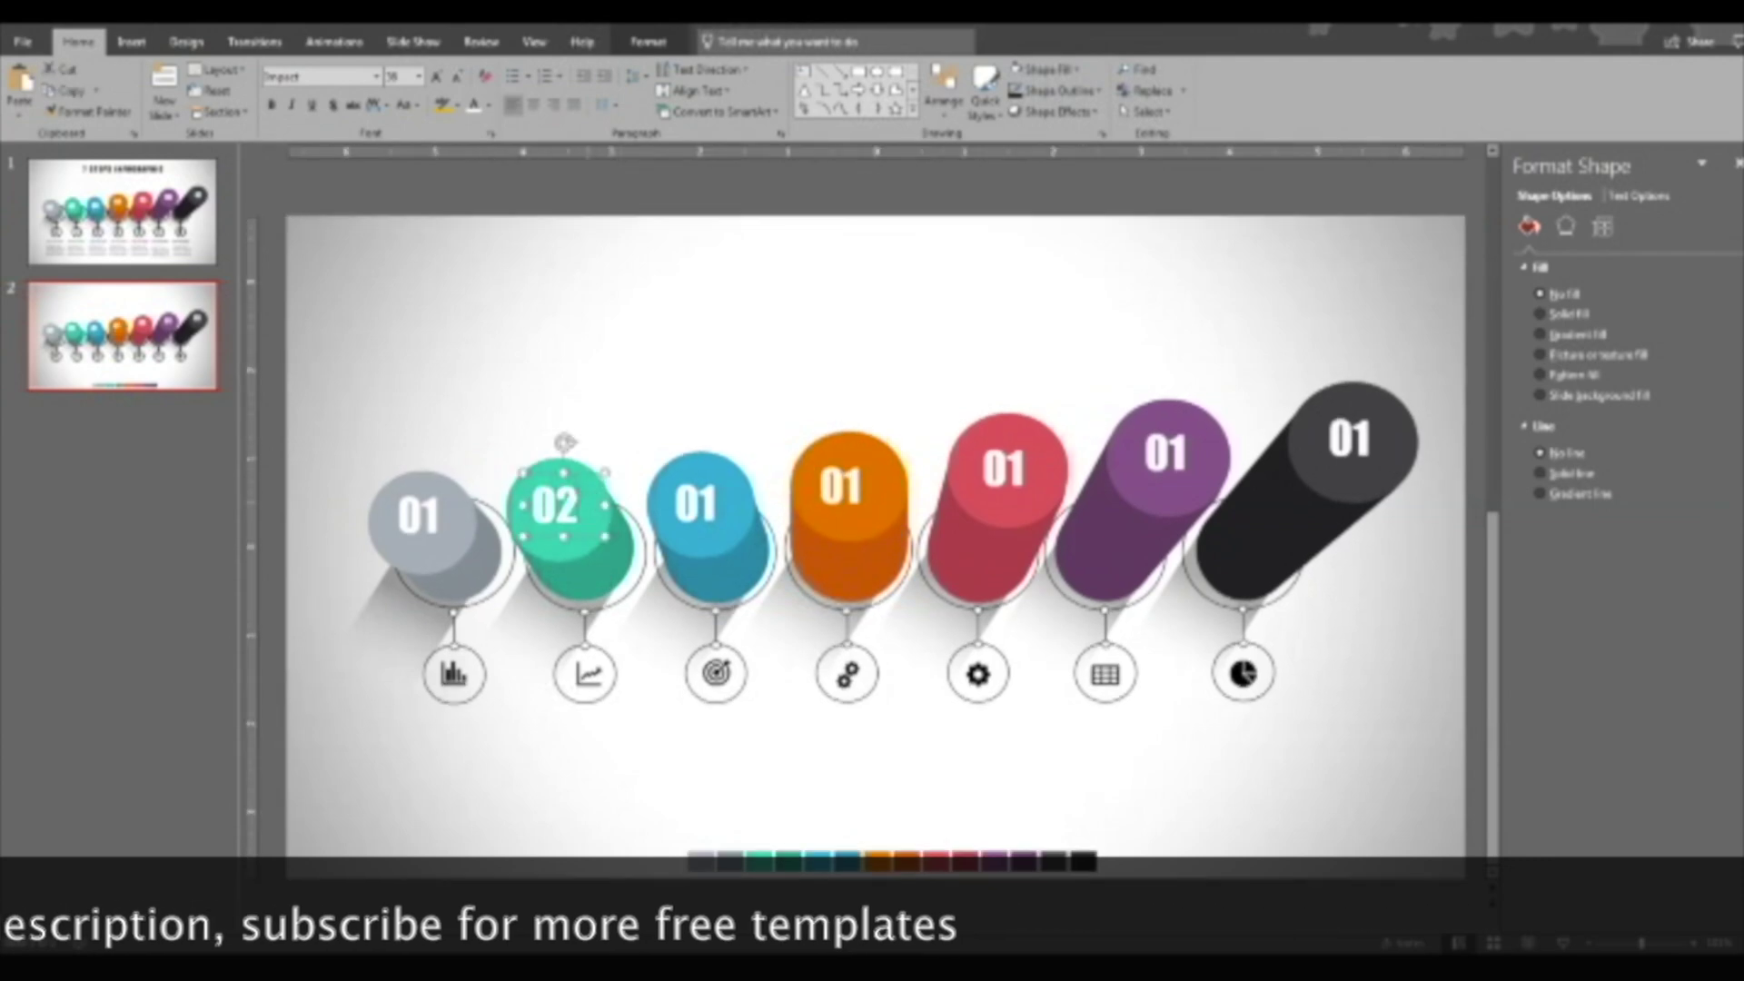
{"action": "left_click", "coordinate": [694, 503]}
{"action": "left_click", "coordinate": [845, 486], "text": "shift"}
{"action": "left_click", "coordinate": [1003, 467], "text": "shift"}
{"action": "left_click", "coordinate": [1165, 451], "text": "shift"}
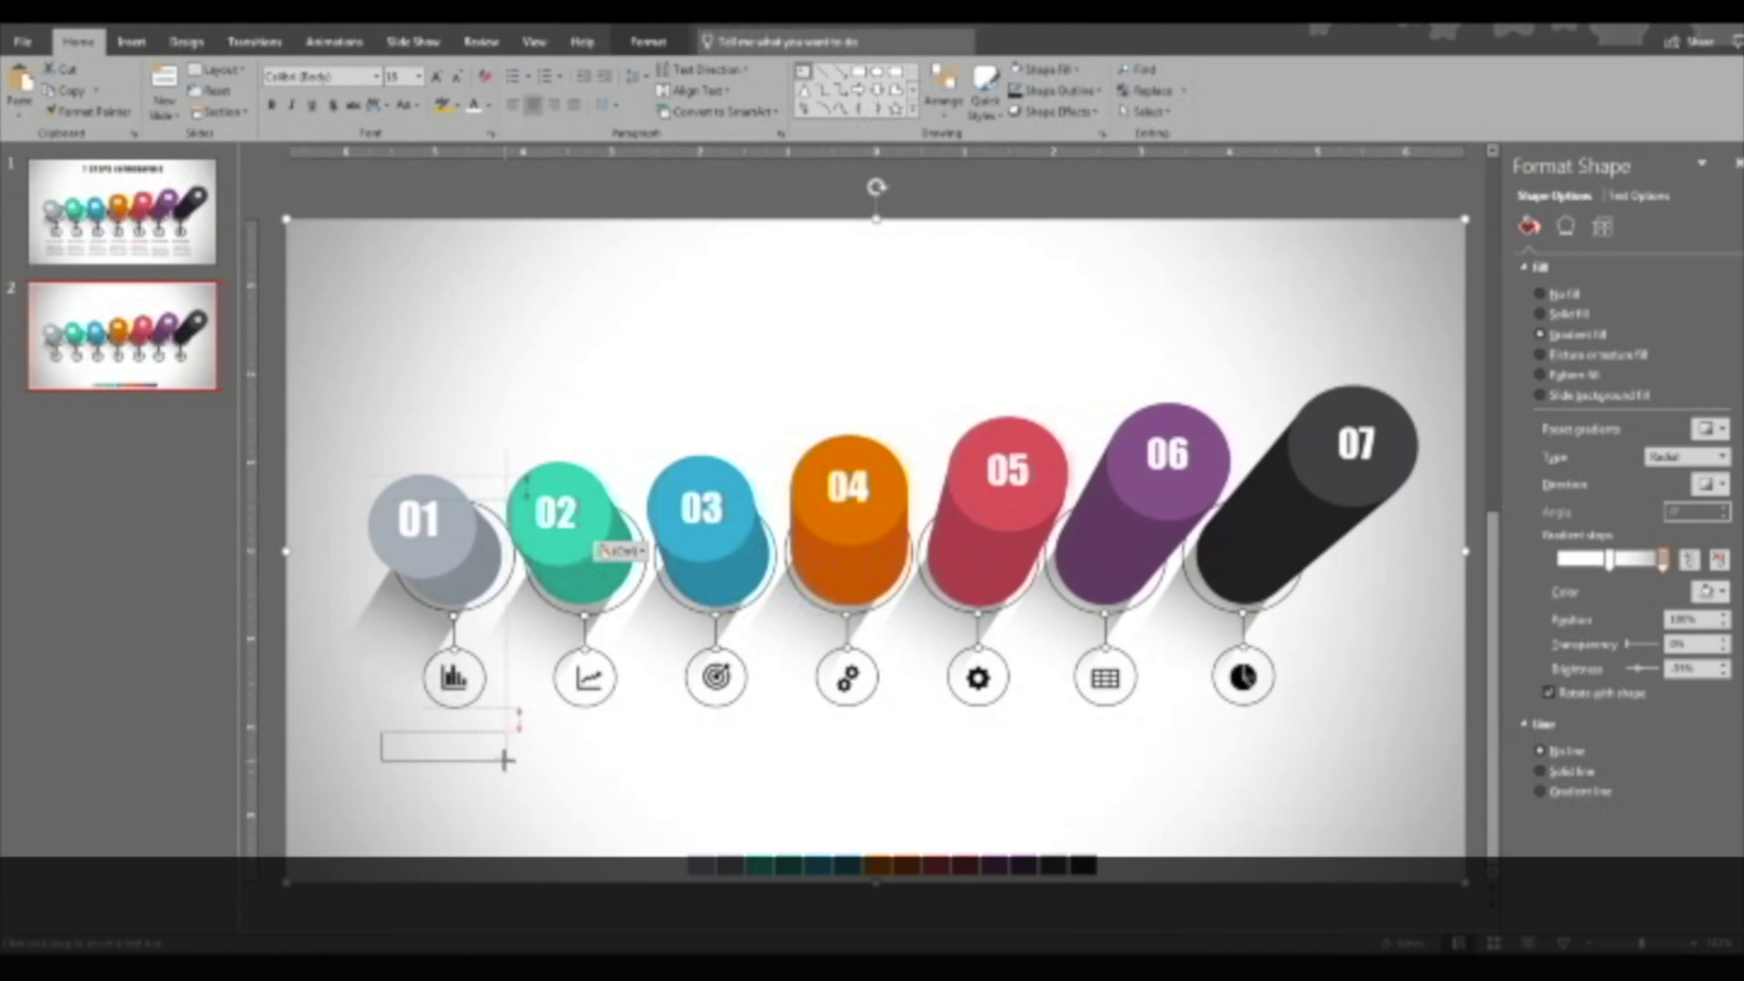
Add a heading reading TEXT GOES HERE at 12 pt below the bar chart icon.
{"action": "left_click_drag", "start_coordinate": [506, 760], "coordinate": [506, 761]}
{"action": "type", "text": "TEXT GOES HERE"}
{"action": "key", "text": "ctrl+a"}
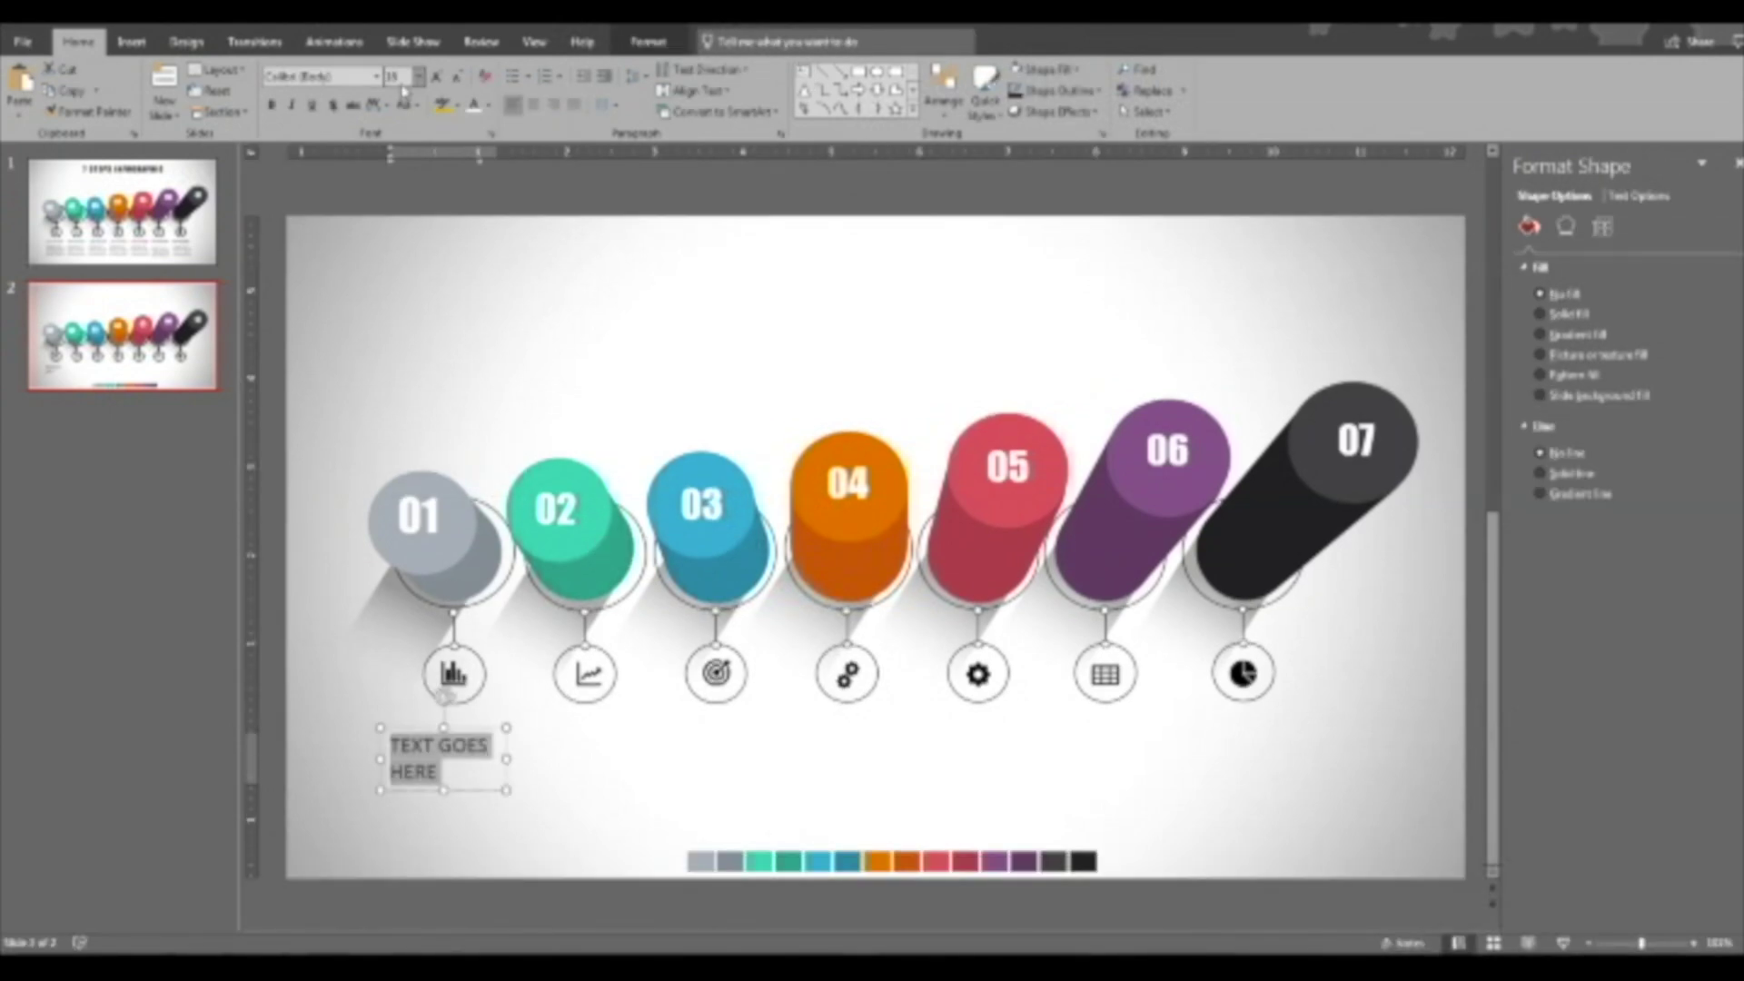
{"action": "type", "text": "12"}
{"action": "key", "text": "Return"}
{"action": "left_click", "coordinate": [485, 729]}
{"action": "left_click", "coordinate": [485, 741]}
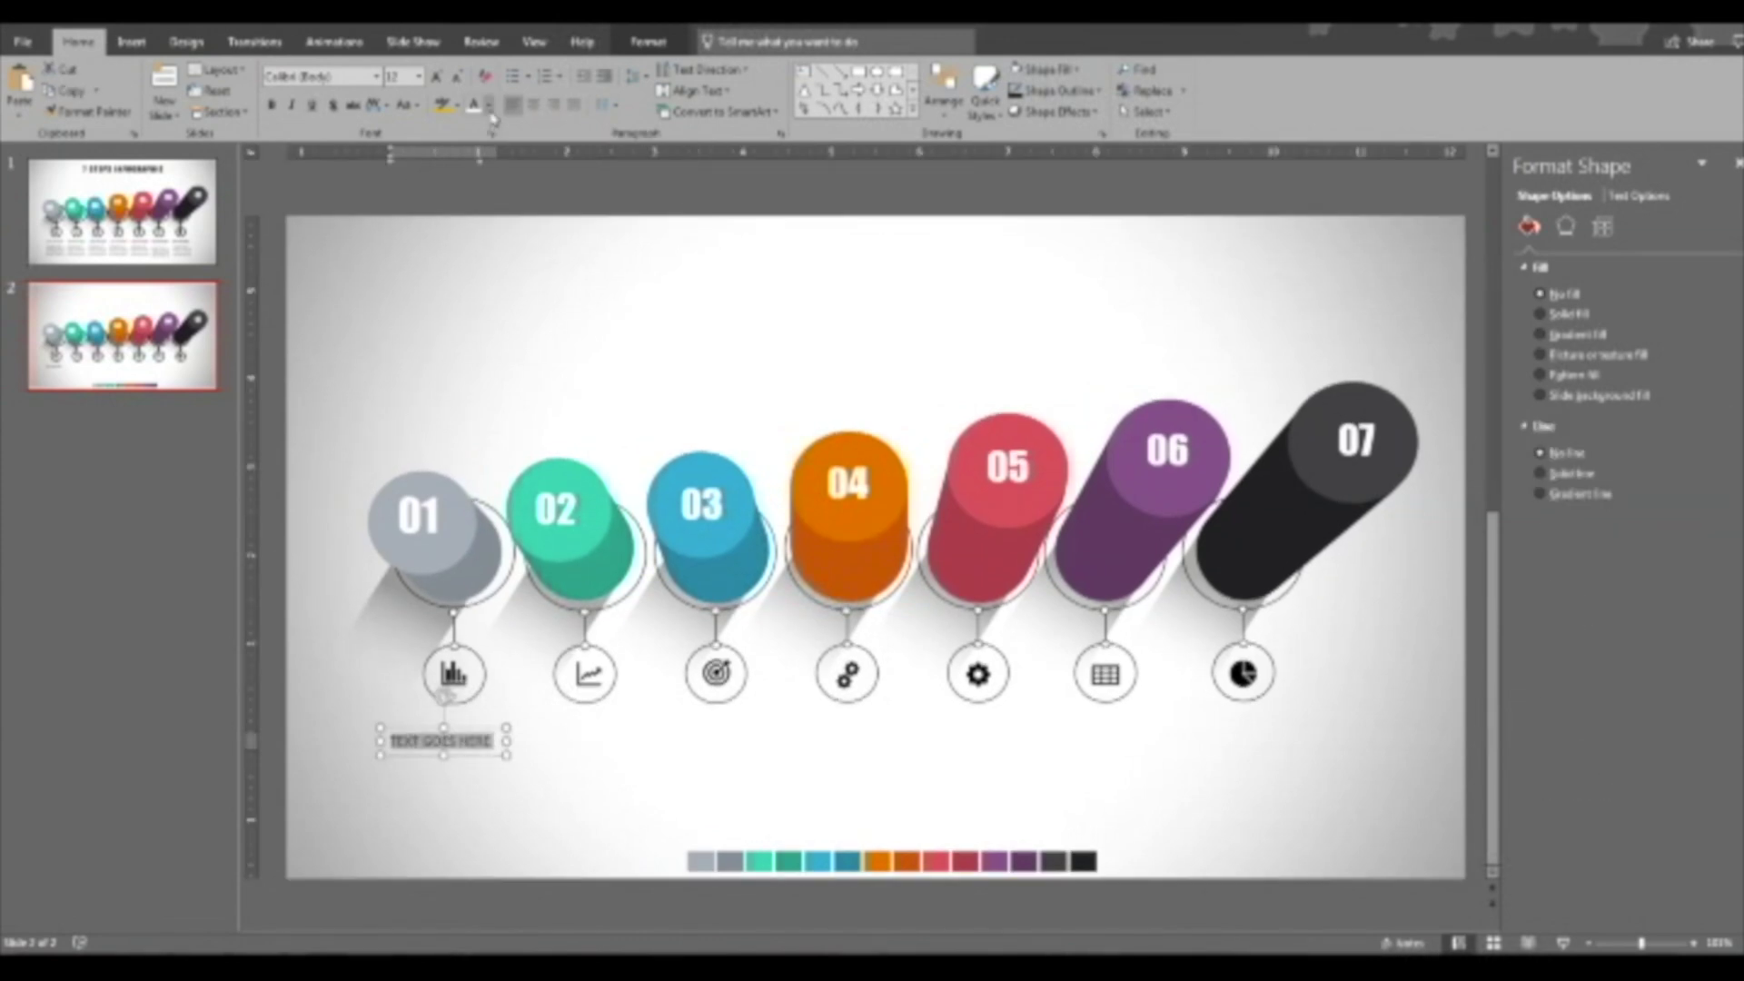
Colour the heading below the bar chart icon with the darker grey sampled from the colour swatches.
{"action": "left_click", "coordinate": [488, 105]}
{"action": "left_click", "coordinate": [500, 328]}
{"action": "left_click", "coordinate": [491, 107]}
{"action": "left_click", "coordinate": [501, 328]}
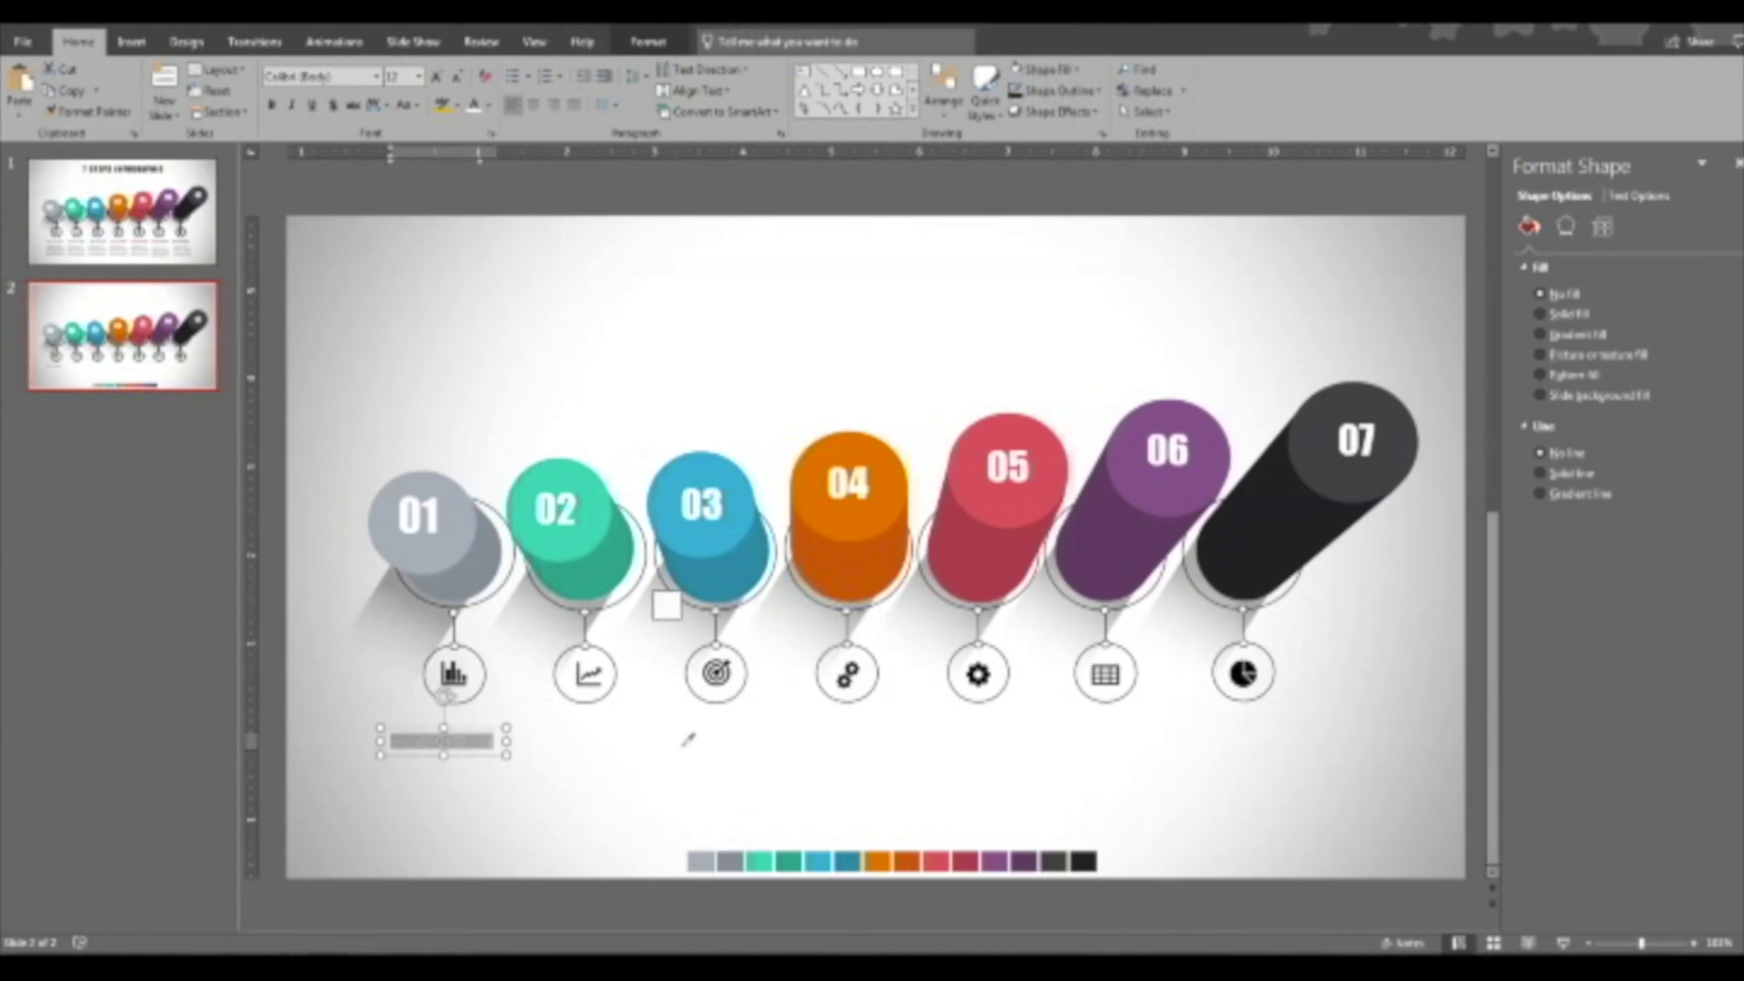
{"action": "left_click", "coordinate": [734, 863]}
{"action": "left_click", "coordinate": [537, 769]}
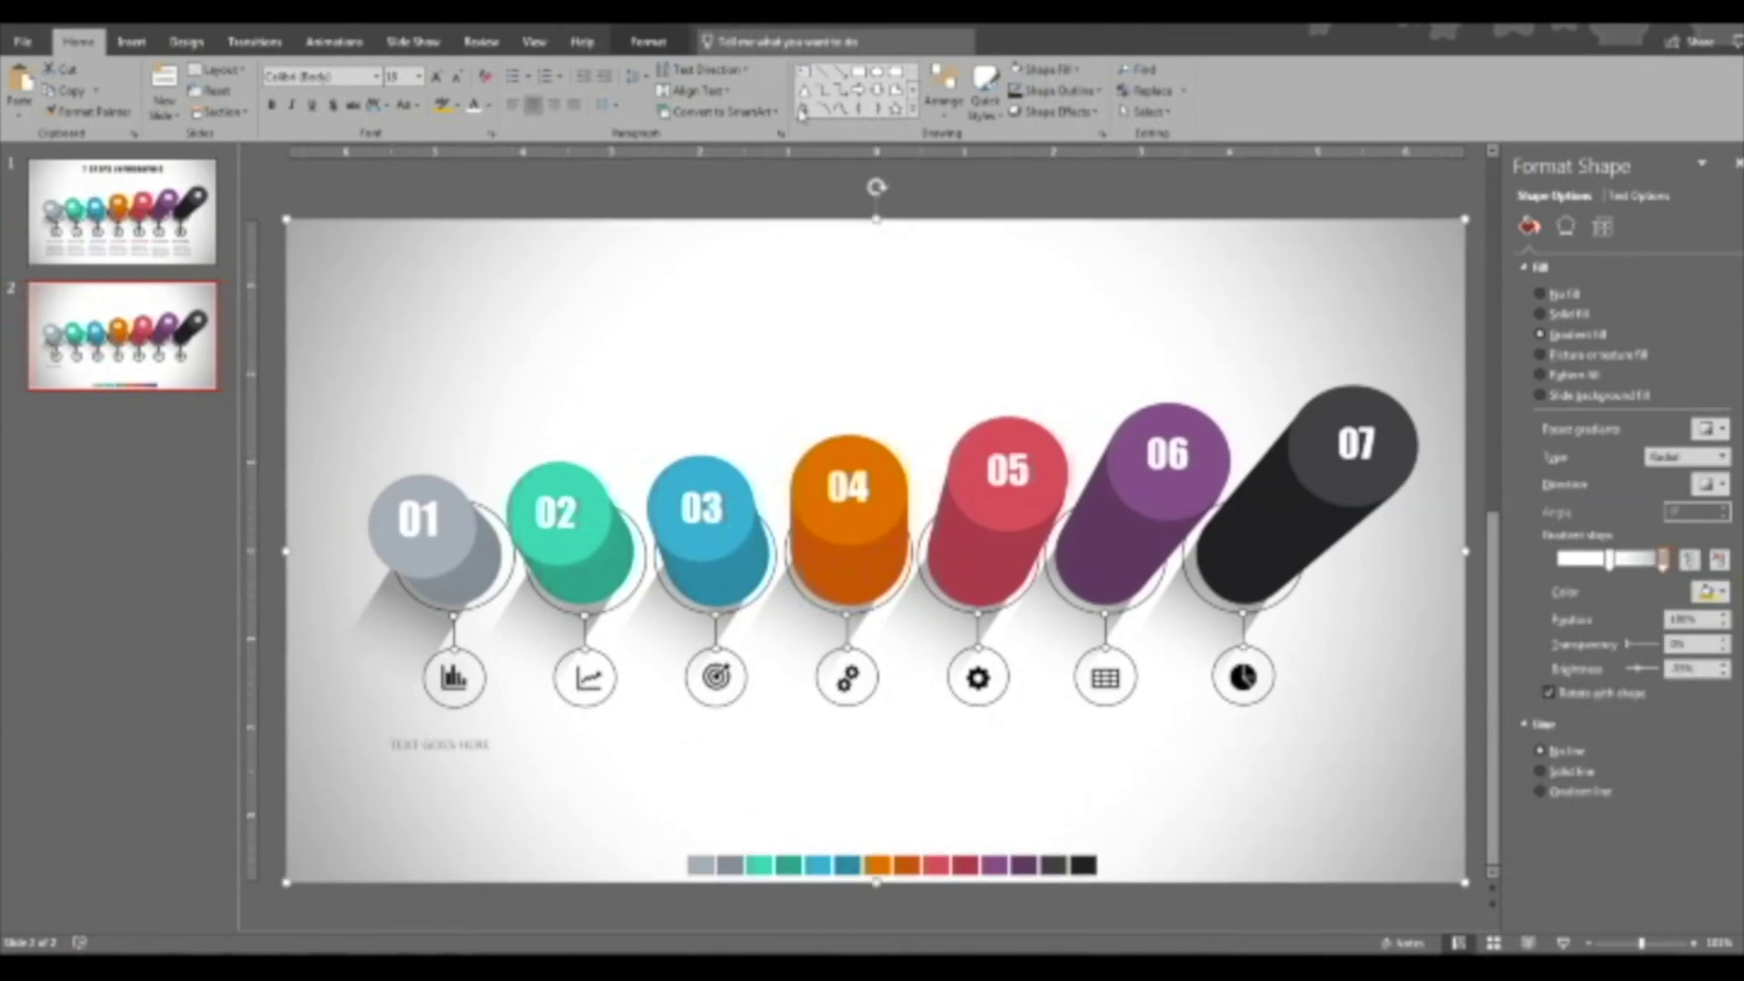
Add a small-font paragraph of repeated "Text goes here" sample text below the grey heading.
{"action": "left_click_drag", "start_coordinate": [382, 773], "coordinate": [526, 846]}
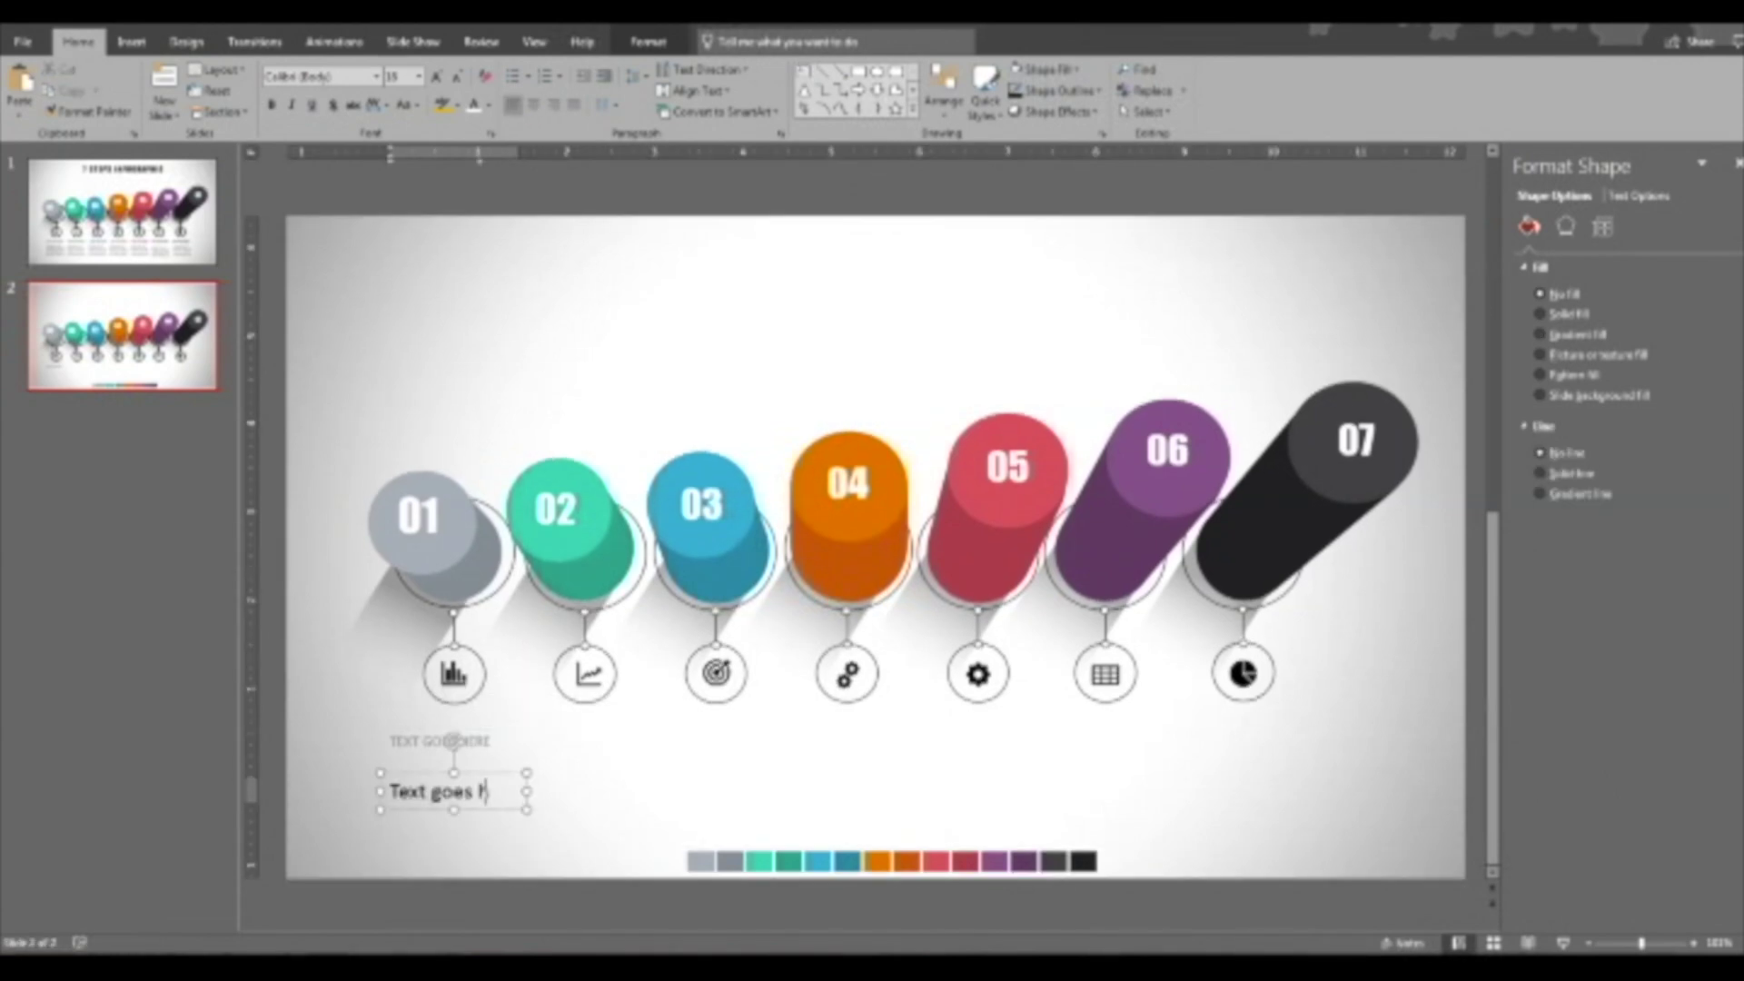
{"action": "key", "text": "ctrl+a"}
{"action": "left_click", "coordinate": [458, 79]}
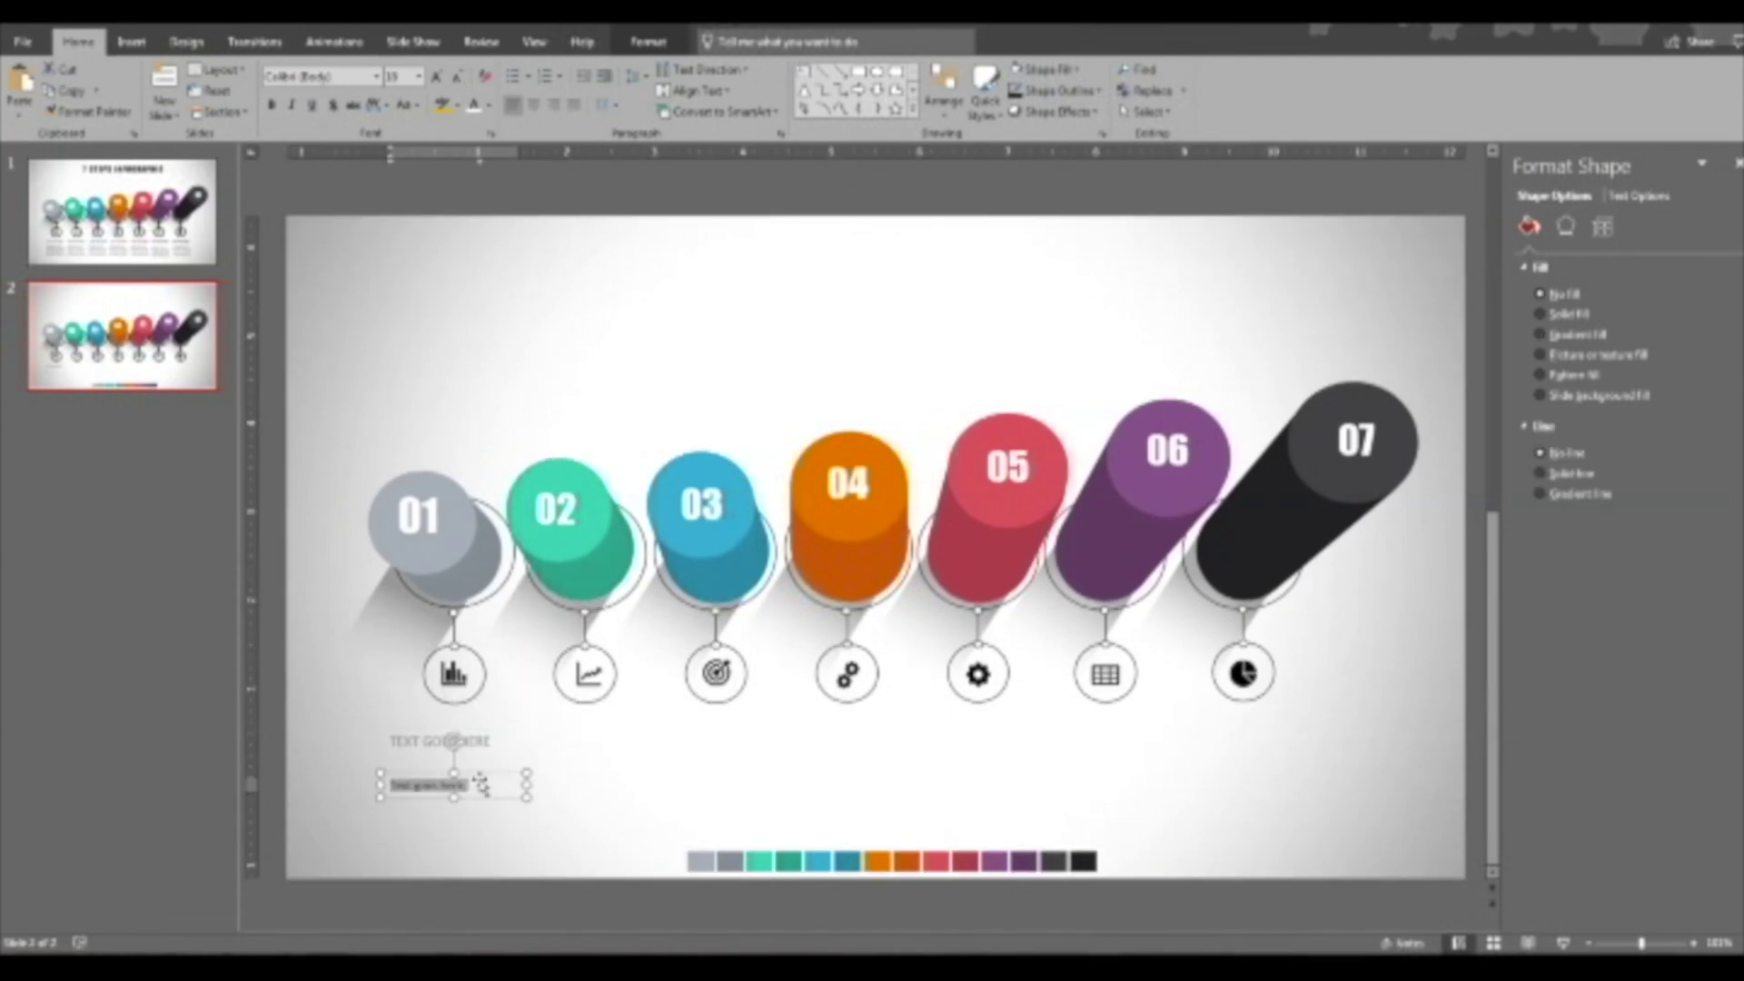
{"action": "key", "text": "ctrl+v"}
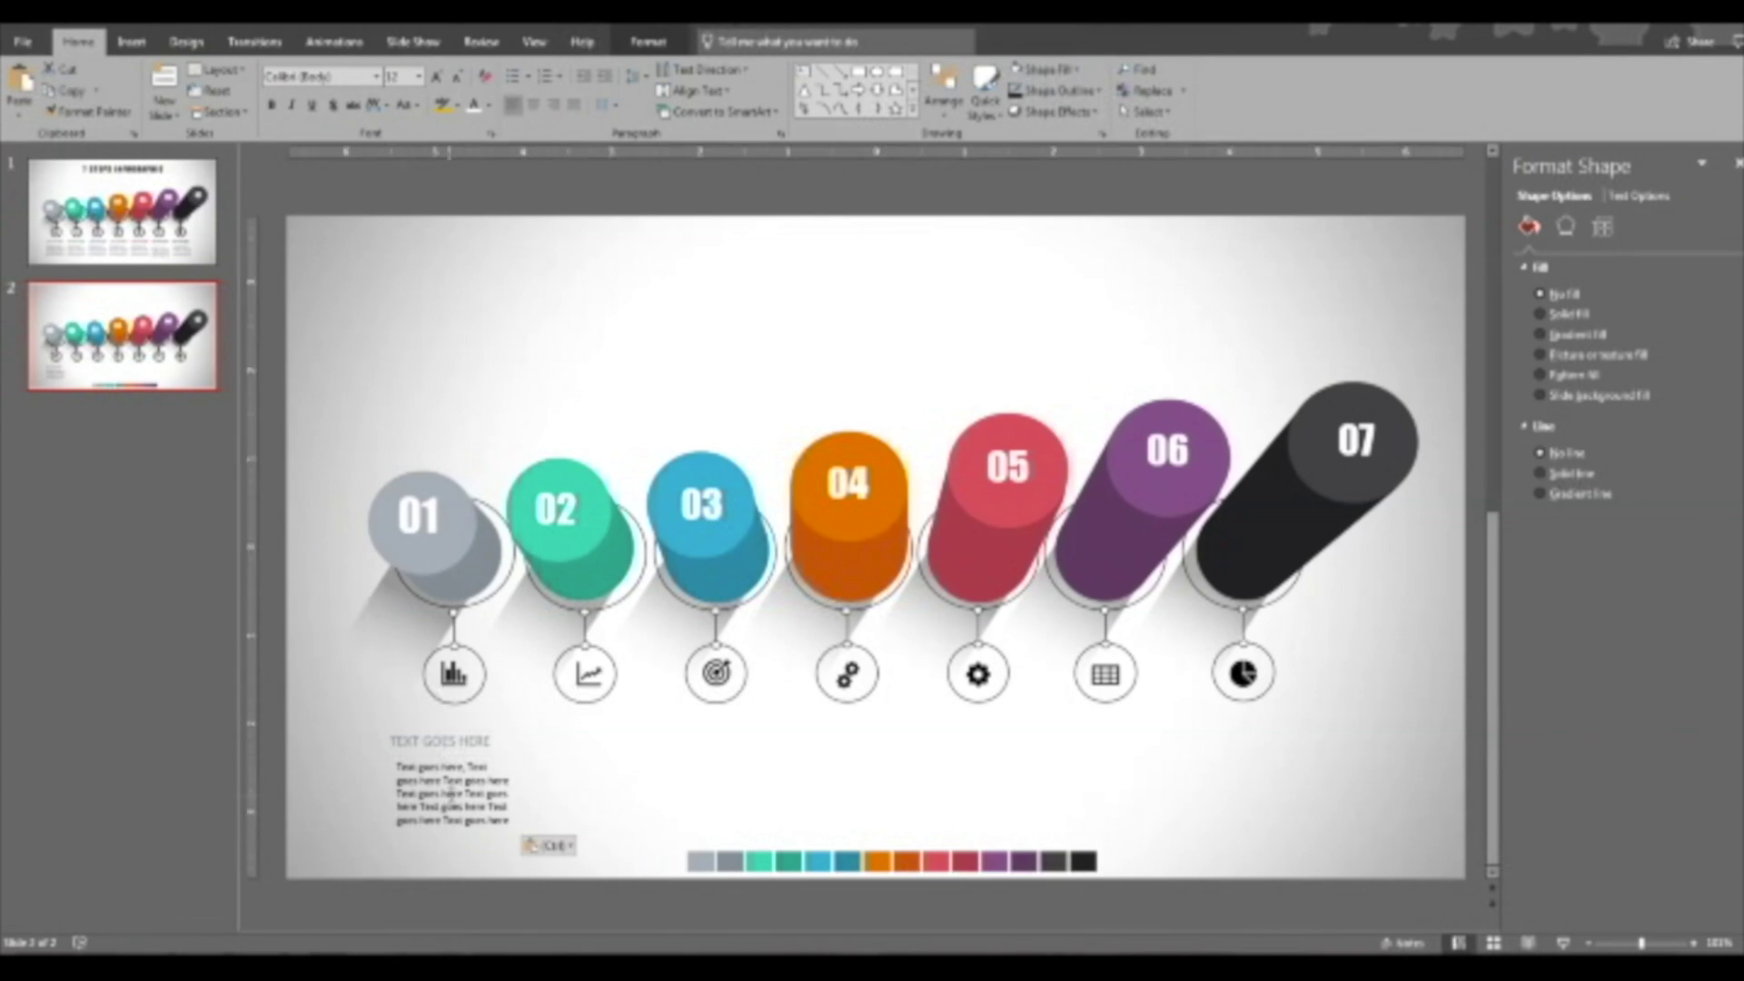
Duplicate the heading and its paragraph below each of the other six icons with even spacing.
{"action": "key", "text": "ctrl+d"}
{"action": "left_click_drag", "start_coordinate": [477, 754], "coordinate": [596, 736]}
{"action": "key", "text": "ctrl+d"}
{"action": "key", "text": "ctrl+d"}
{"action": "key", "text": "ctrl+d"}
{"action": "key", "text": "ctrl+d"}
{"action": "key", "text": "ctrl+d"}
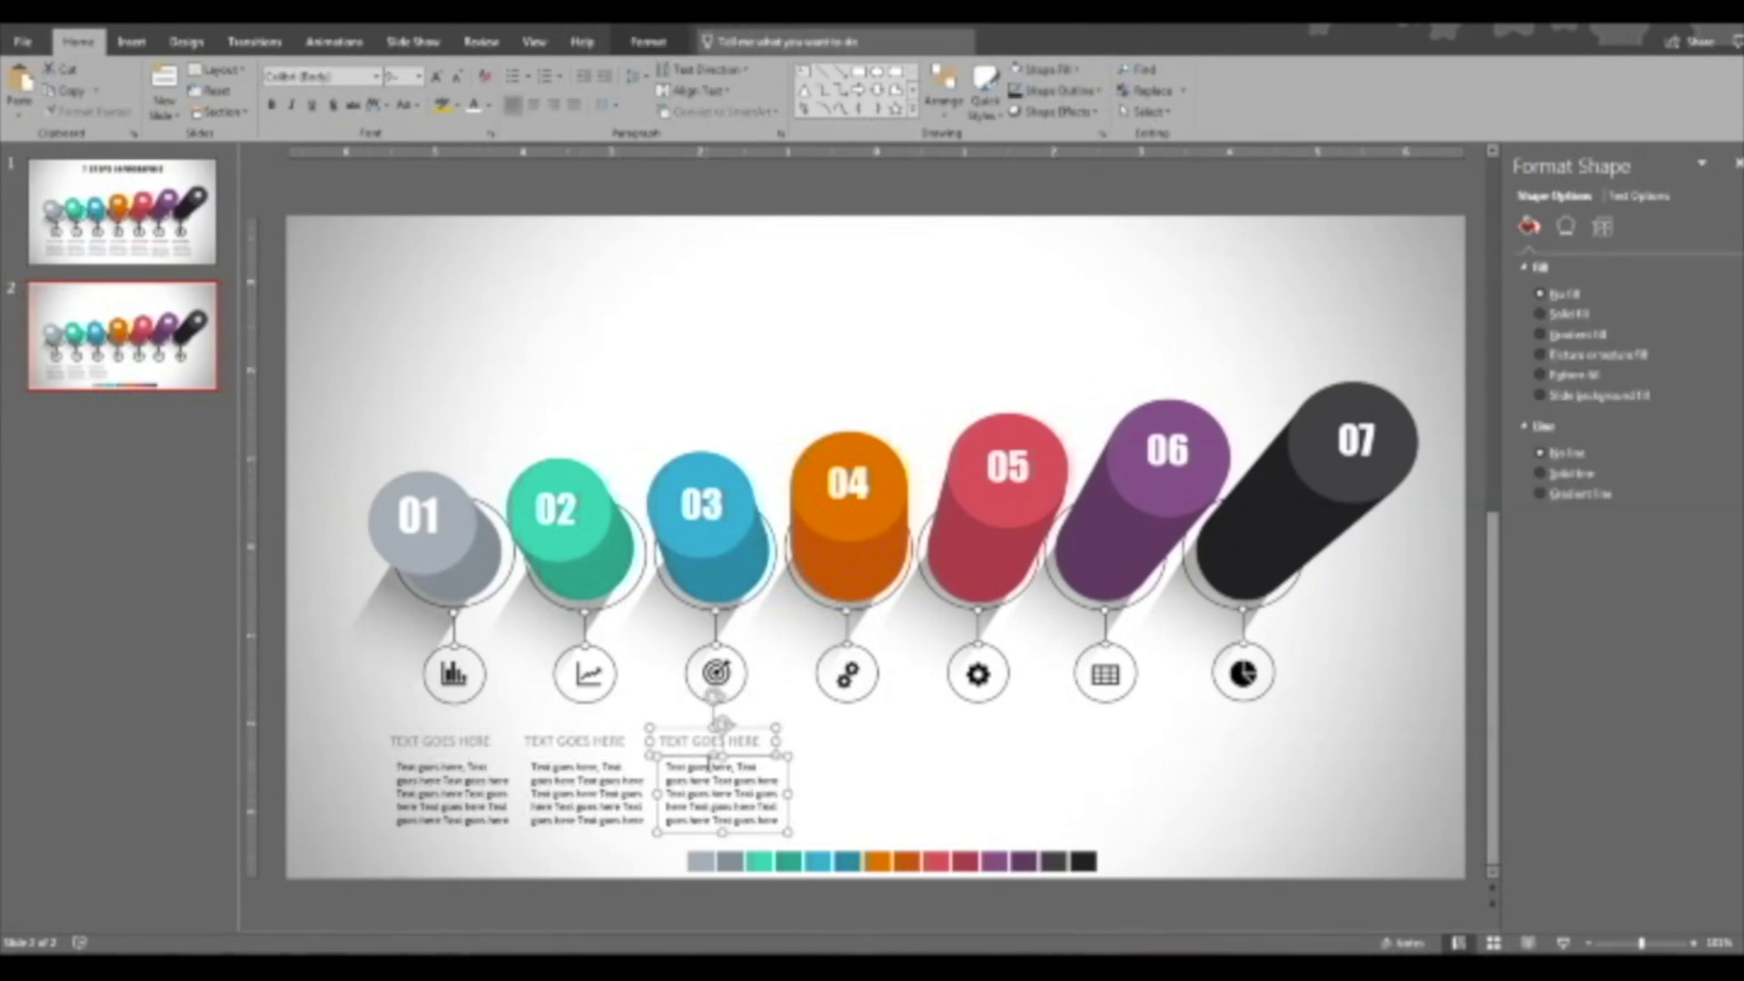
Align the copied text blocks below their icons and make their headings bold in the colours of their cylinders.
{"action": "left_click", "coordinate": [590, 743]}
{"action": "left_click", "coordinate": [604, 741]}
{"action": "left_click", "coordinate": [591, 754]}
{"action": "left_click", "coordinate": [717, 747], "text": "shift"}
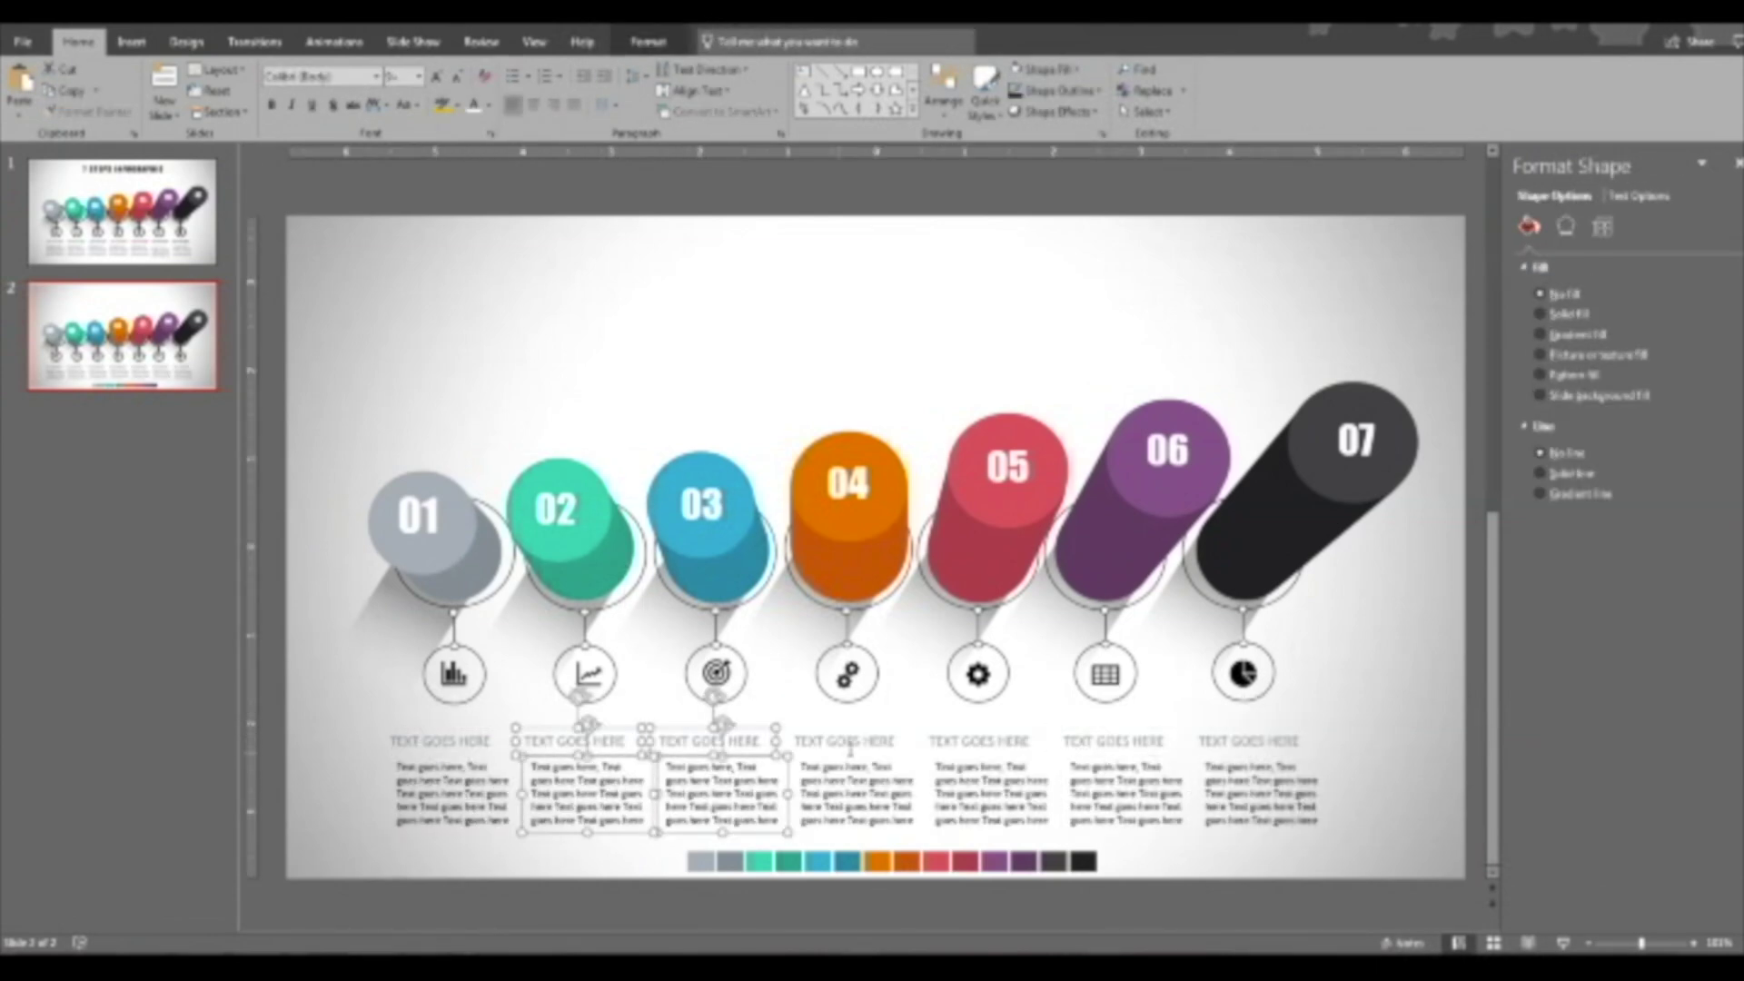
{"action": "left_click", "coordinate": [850, 749], "text": "shift"}
{"action": "left_click", "coordinate": [979, 741], "text": "shift"}
{"action": "left_click", "coordinate": [1116, 743], "text": "shift"}
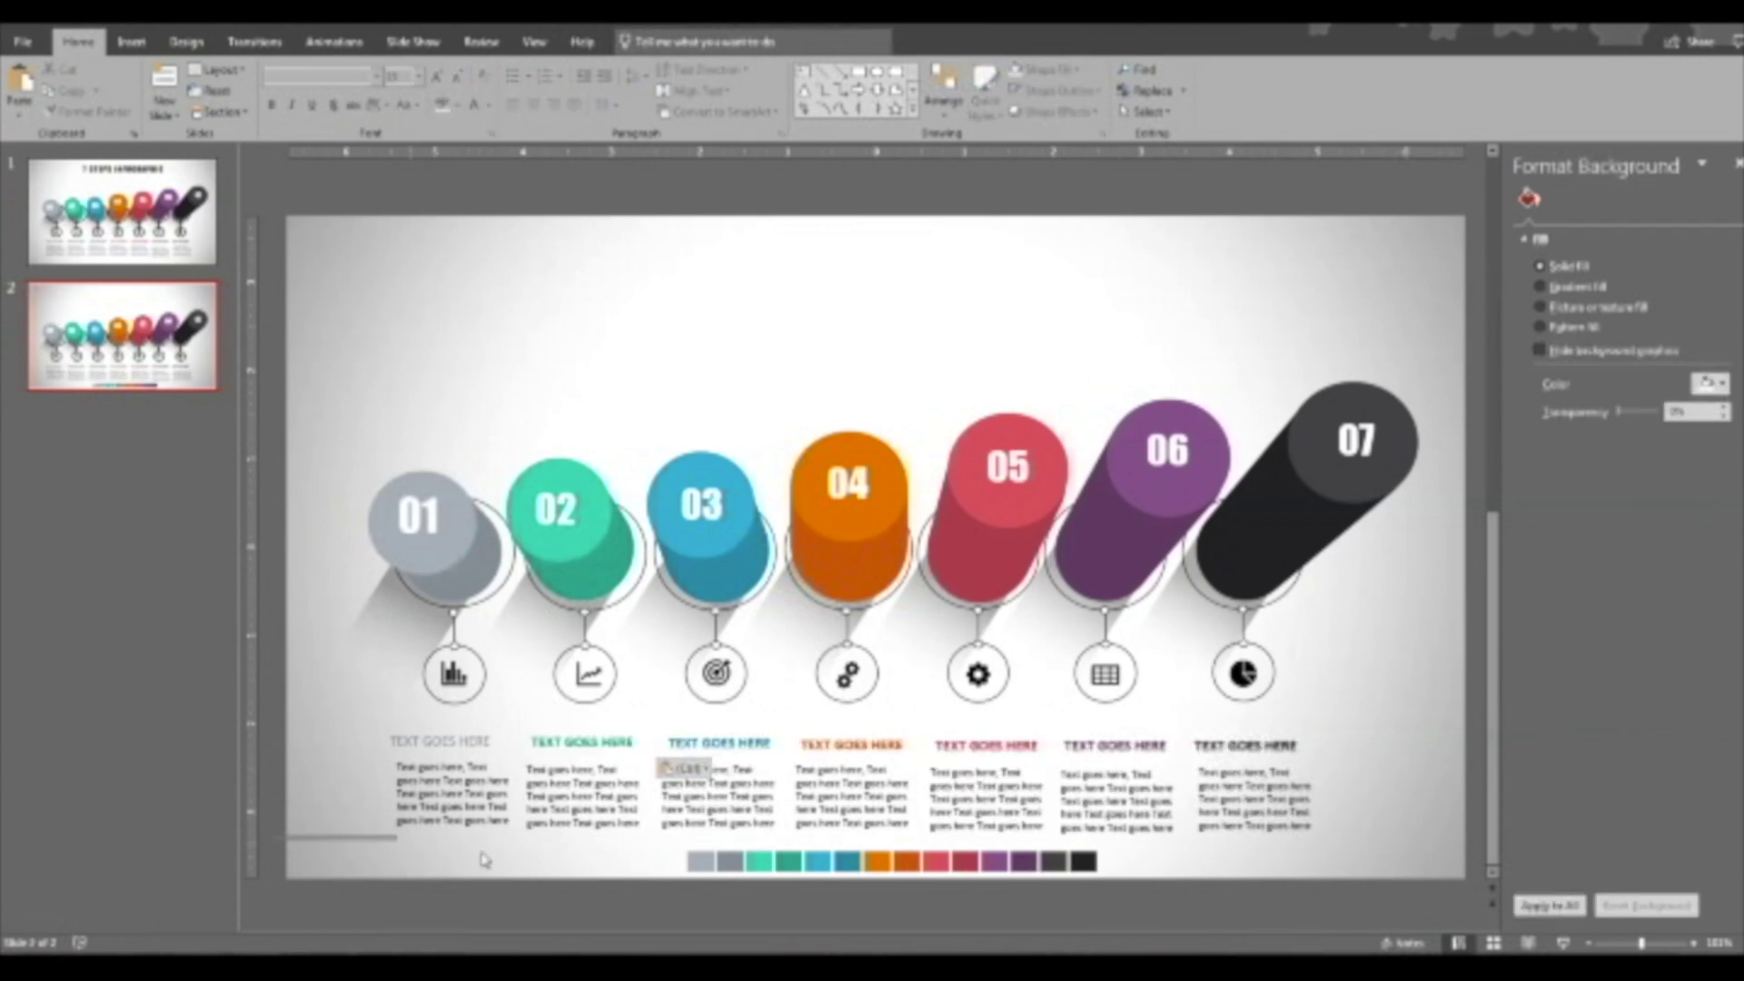
Delete the row of colour swatches below the text blocks.
{"action": "left_click_drag", "start_coordinate": [484, 859], "coordinate": [1087, 903]}
{"action": "key", "text": "Delete"}
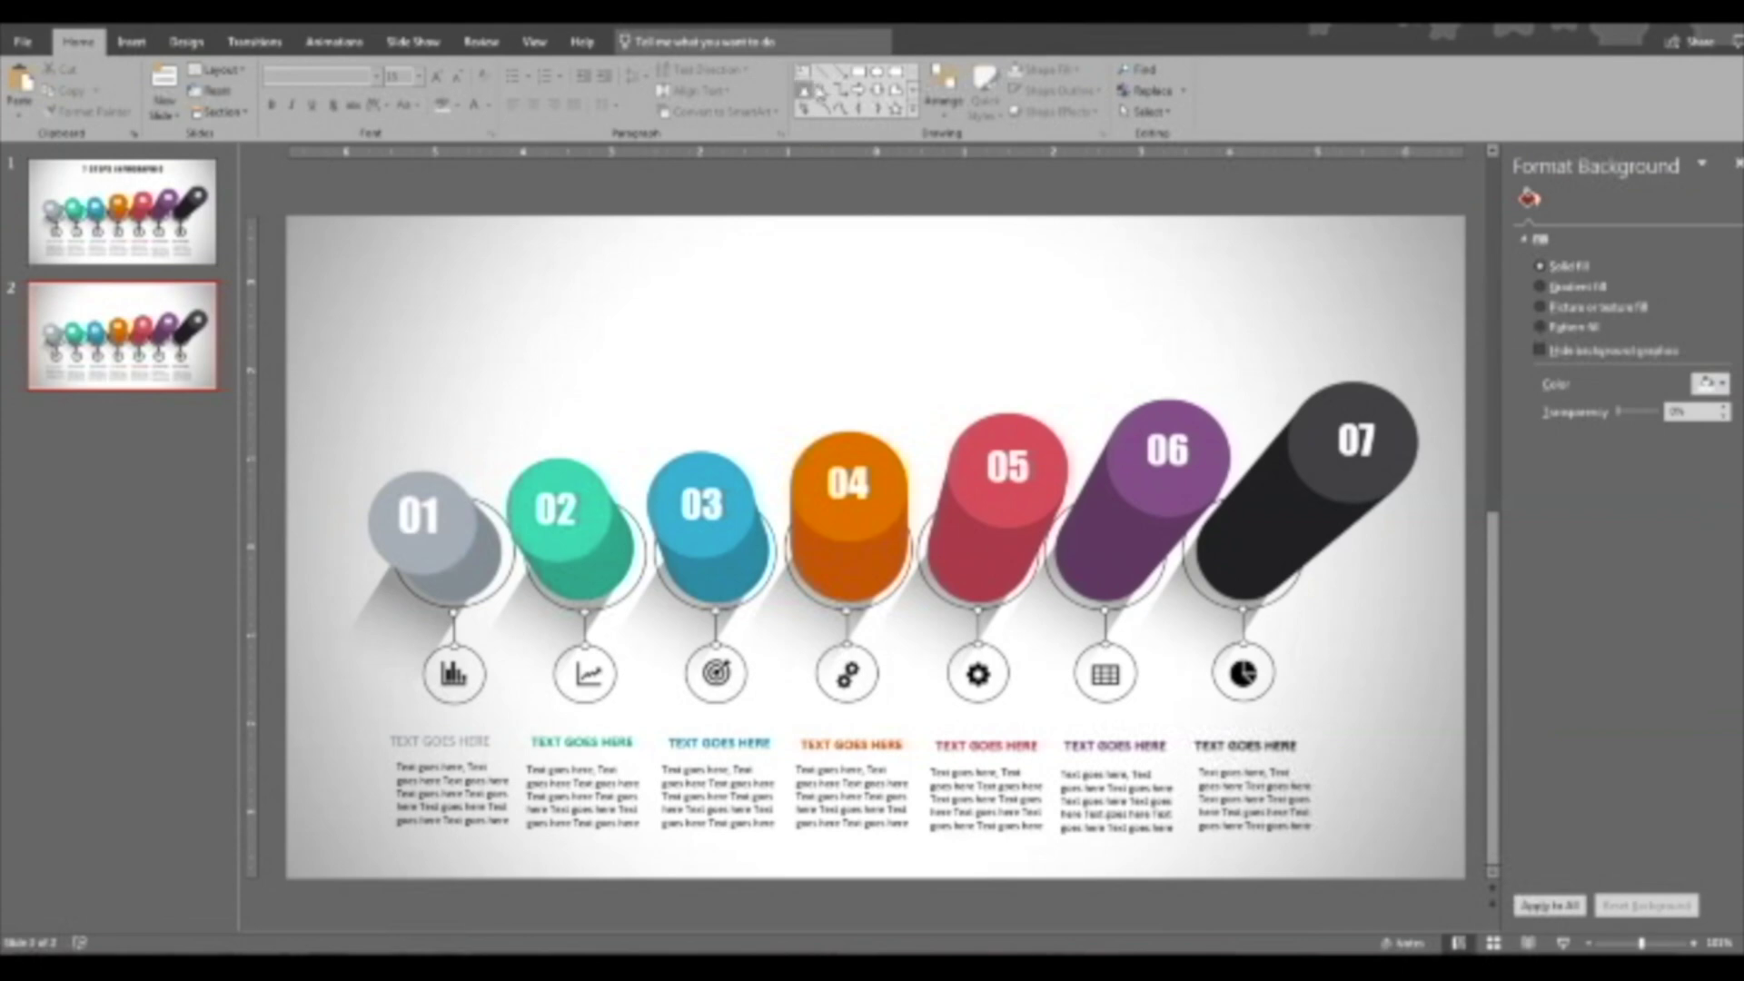
{"action": "left_click_drag", "start_coordinate": [670, 244], "coordinate": [912, 334]}
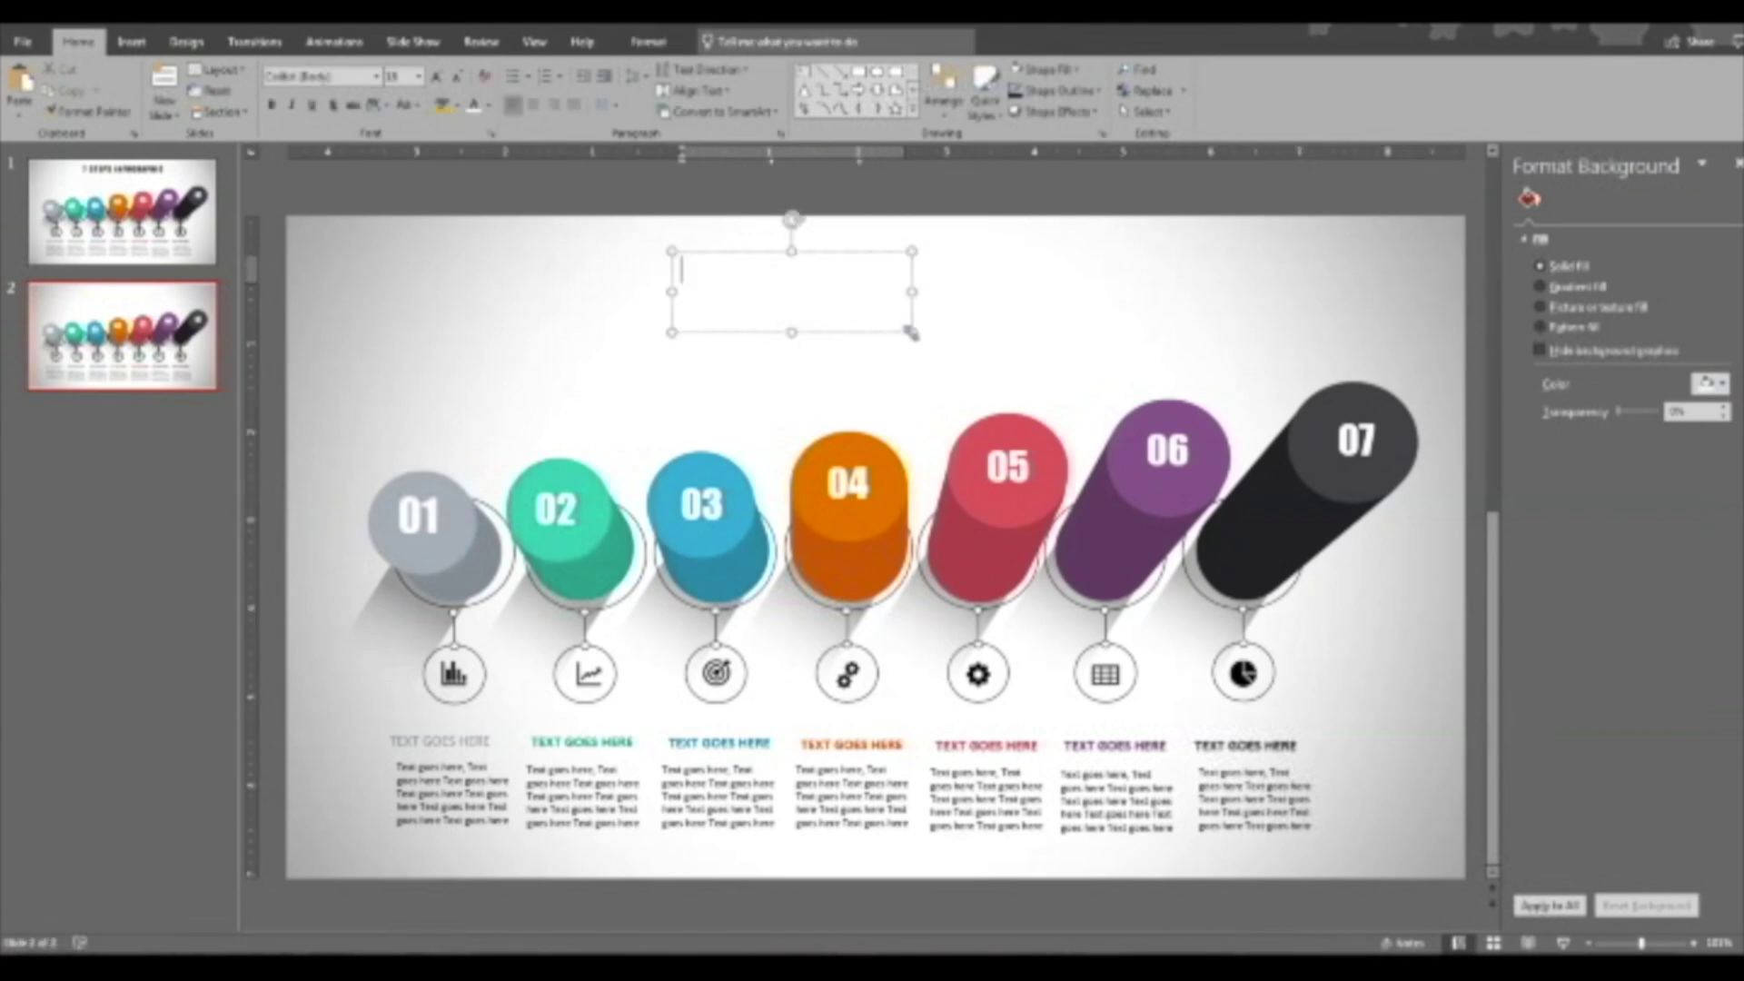
{"action": "type", "text": "7 steps"}
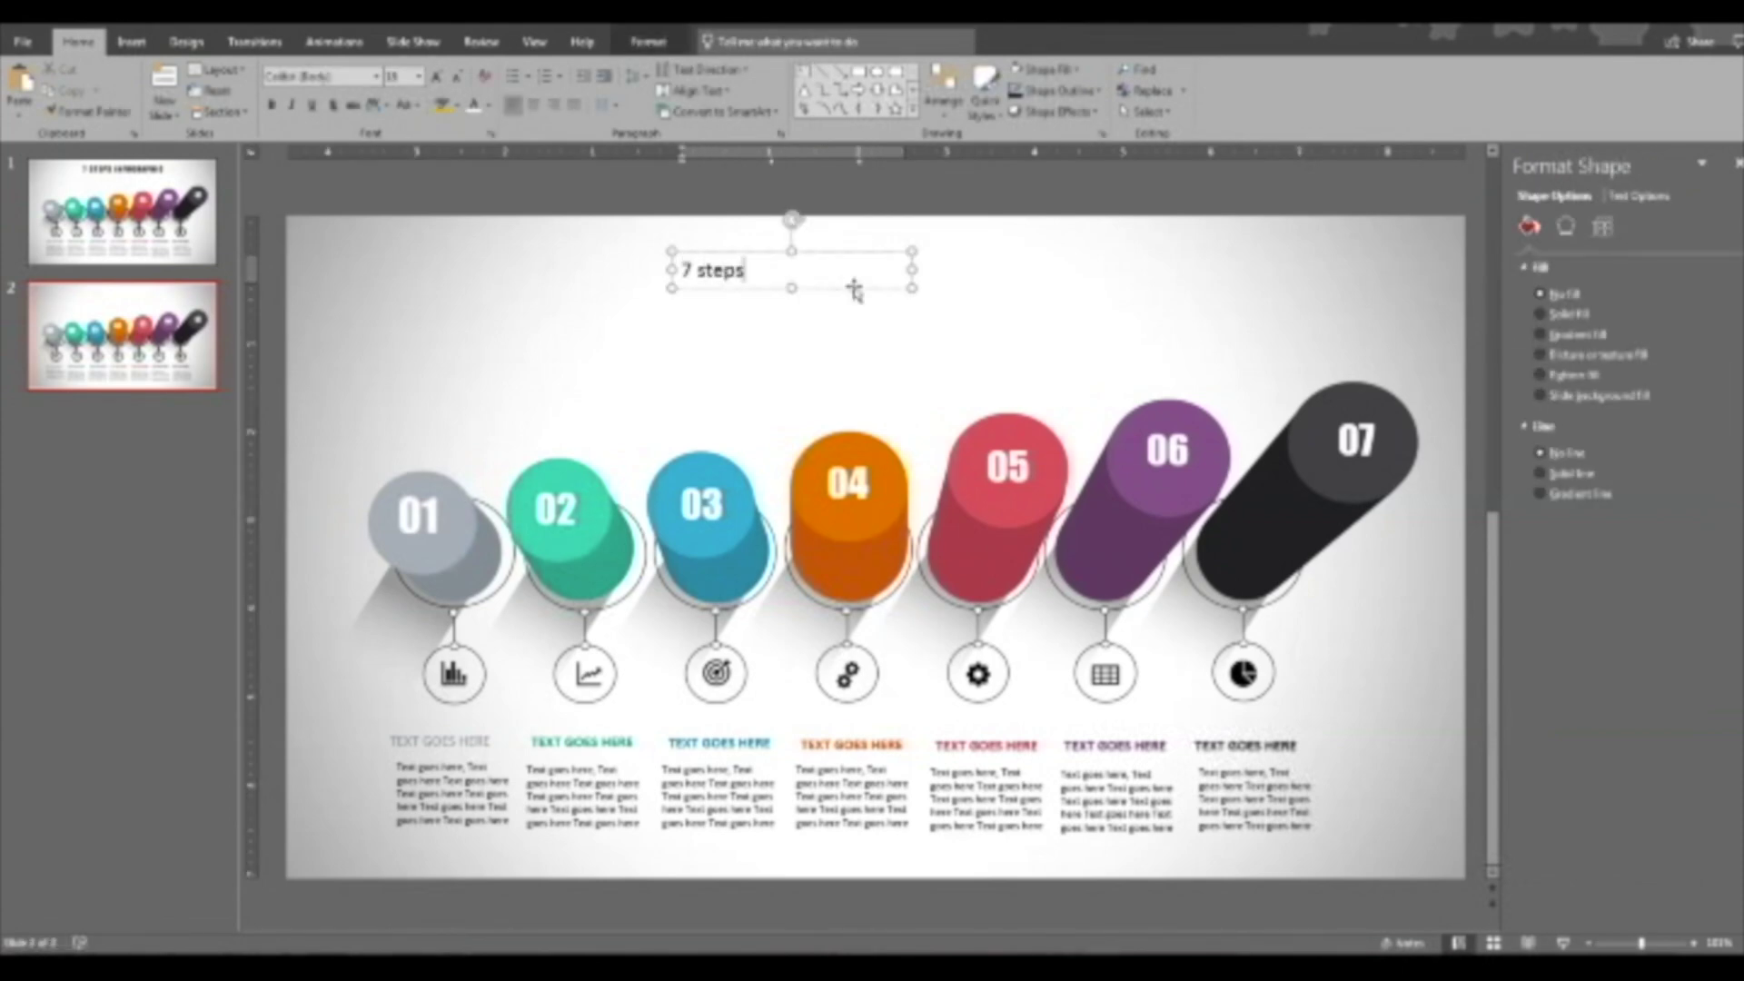
{"action": "left_click", "coordinate": [775, 314]}
{"action": "left_click", "coordinate": [779, 288]}
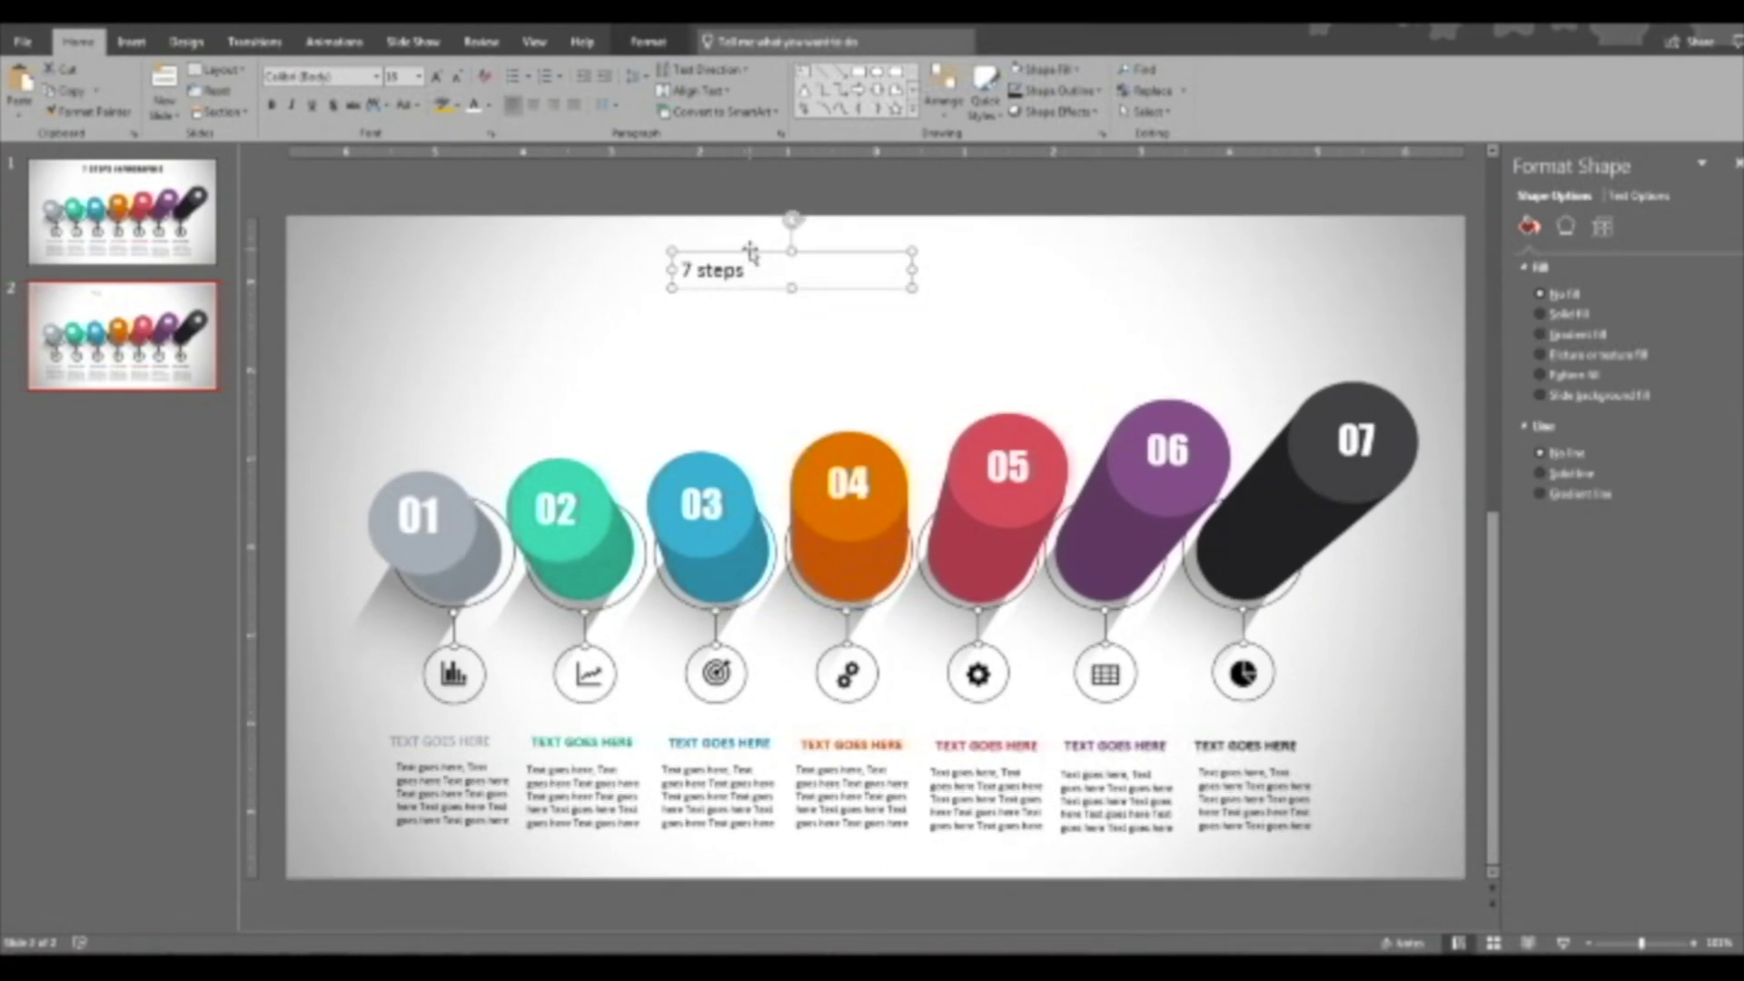
{"action": "key", "text": "Delete"}
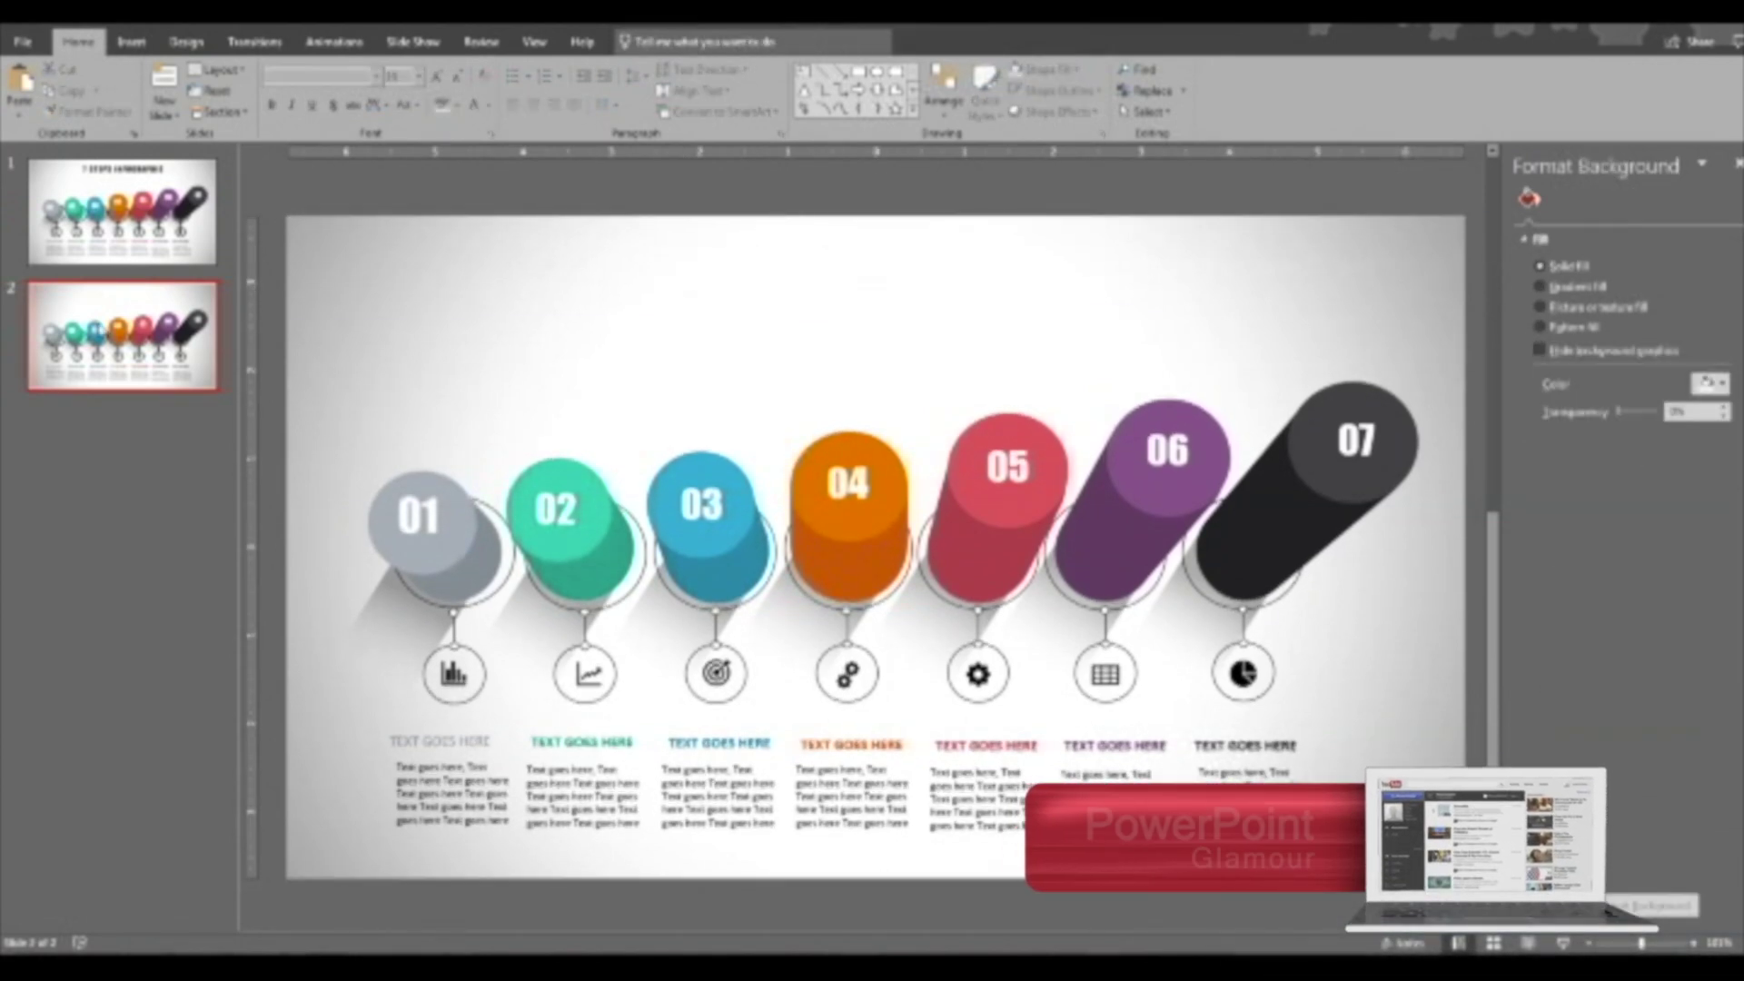
Copy the 7 STEPS INFOGRAPHIC title from the first slide onto this slide and close the formatting pane.
{"action": "left_click", "coordinate": [143, 216]}
{"action": "key", "text": "ctrl+v"}
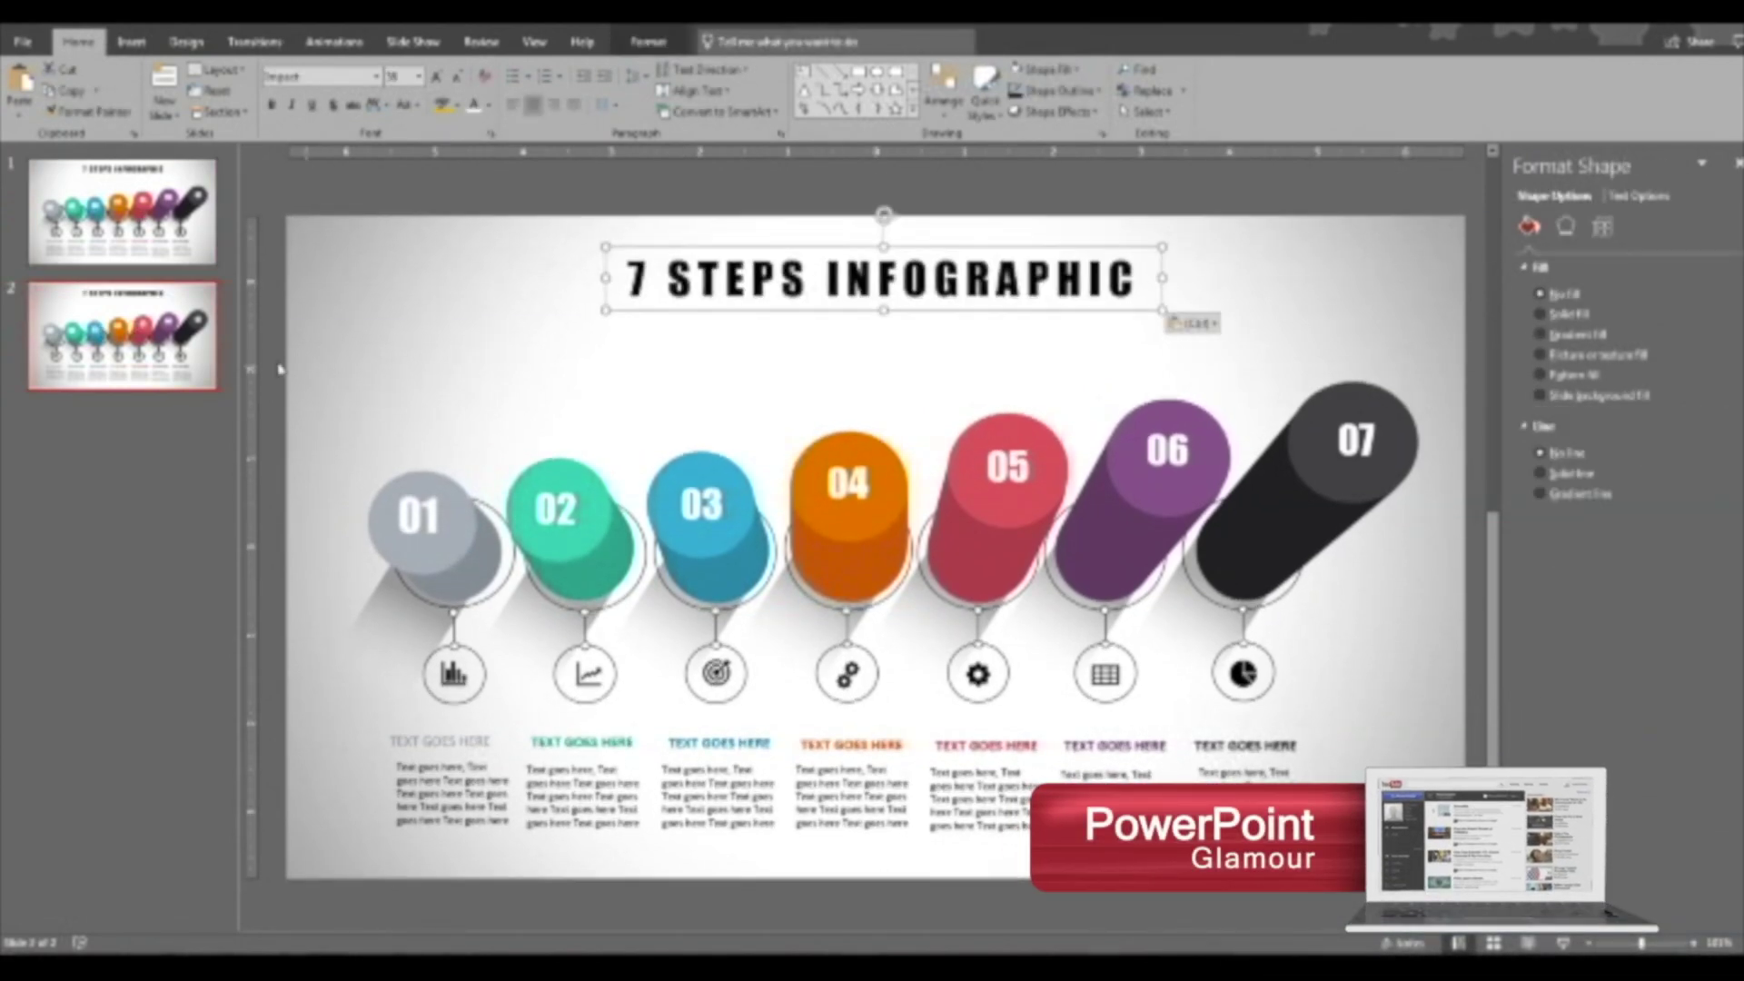
{"action": "left_click", "coordinate": [279, 367]}
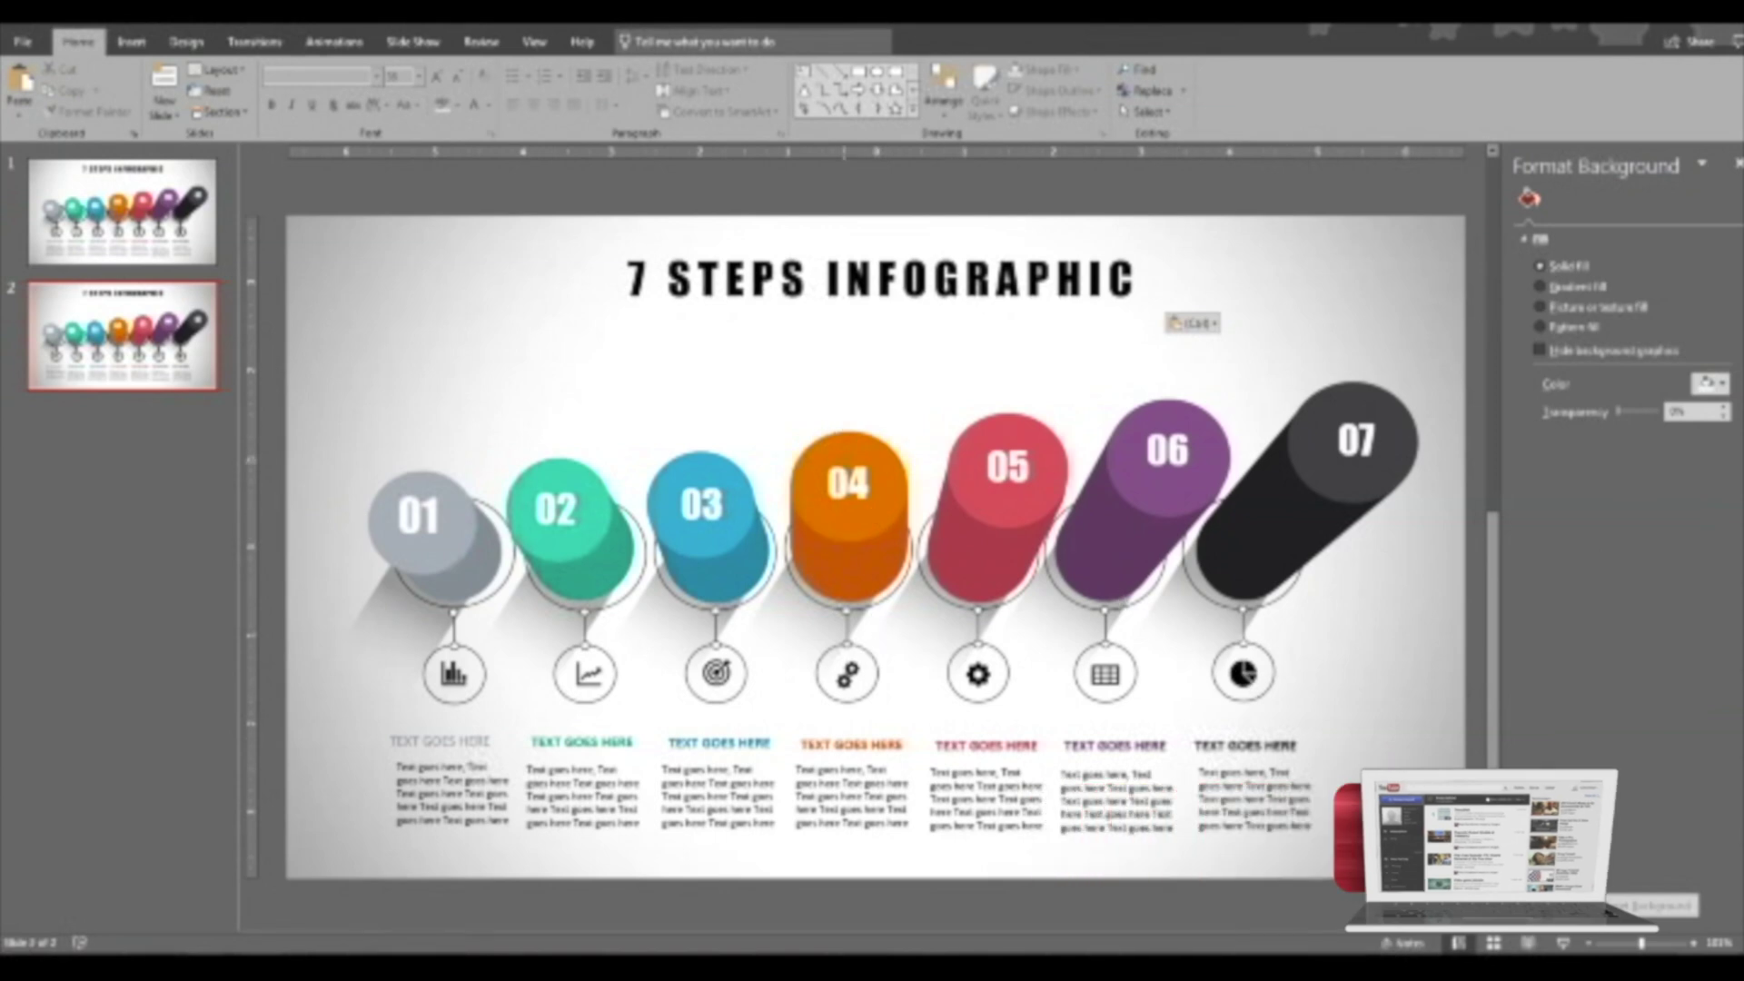
{"action": "left_click", "coordinate": [1735, 164]}
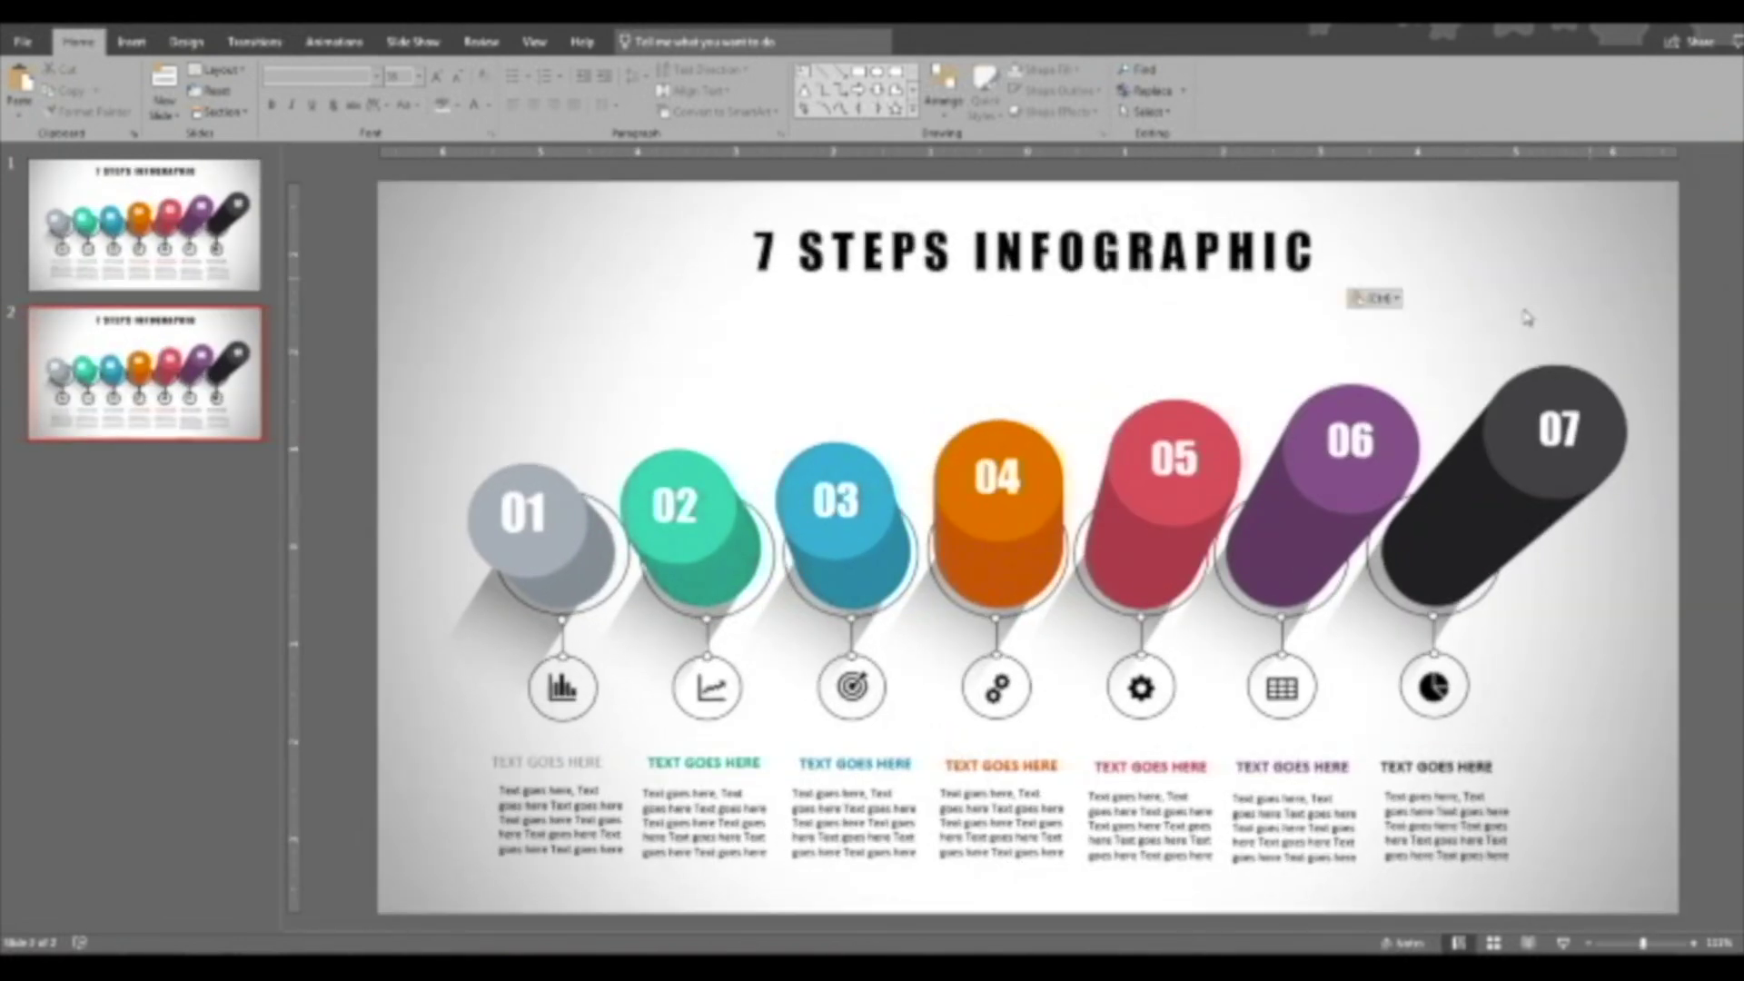